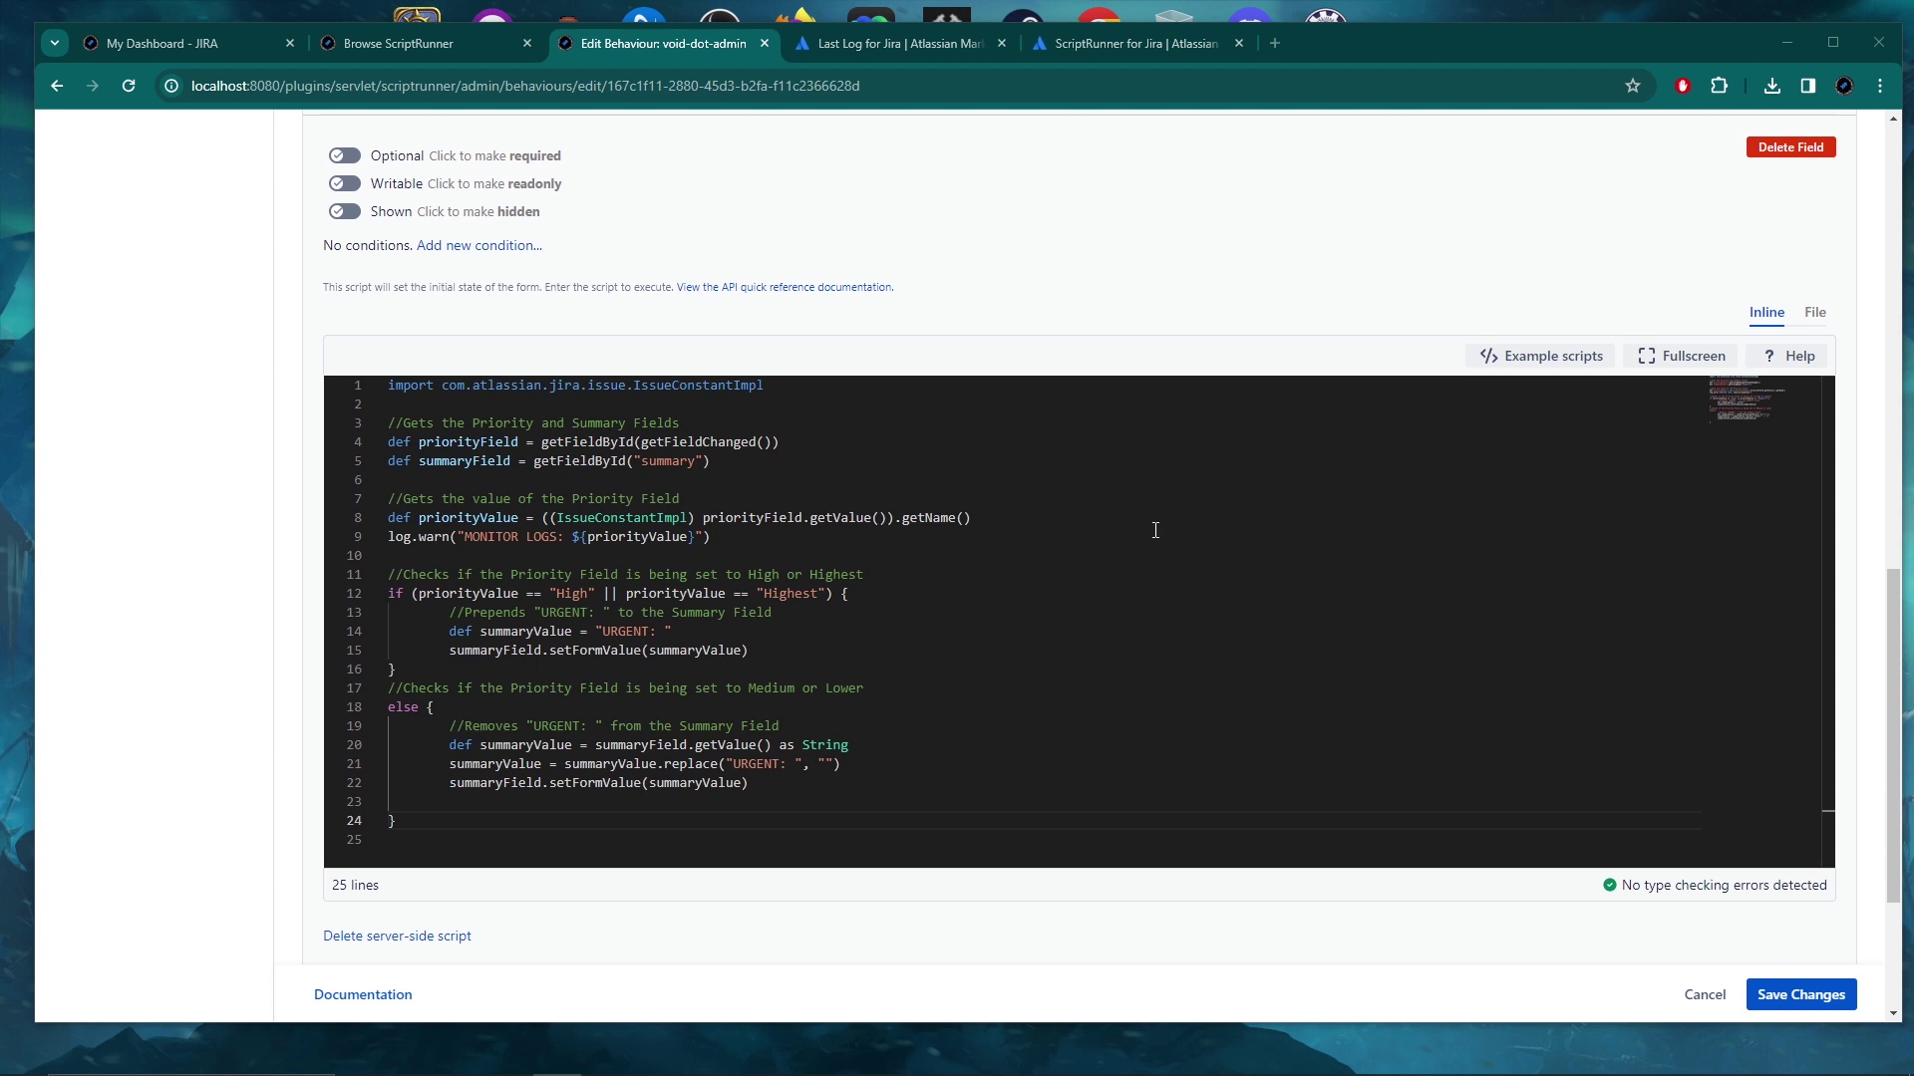
Examine the IssueConstantImpl import and the log.warn statement that logs the priority value.
left_click(786, 387)
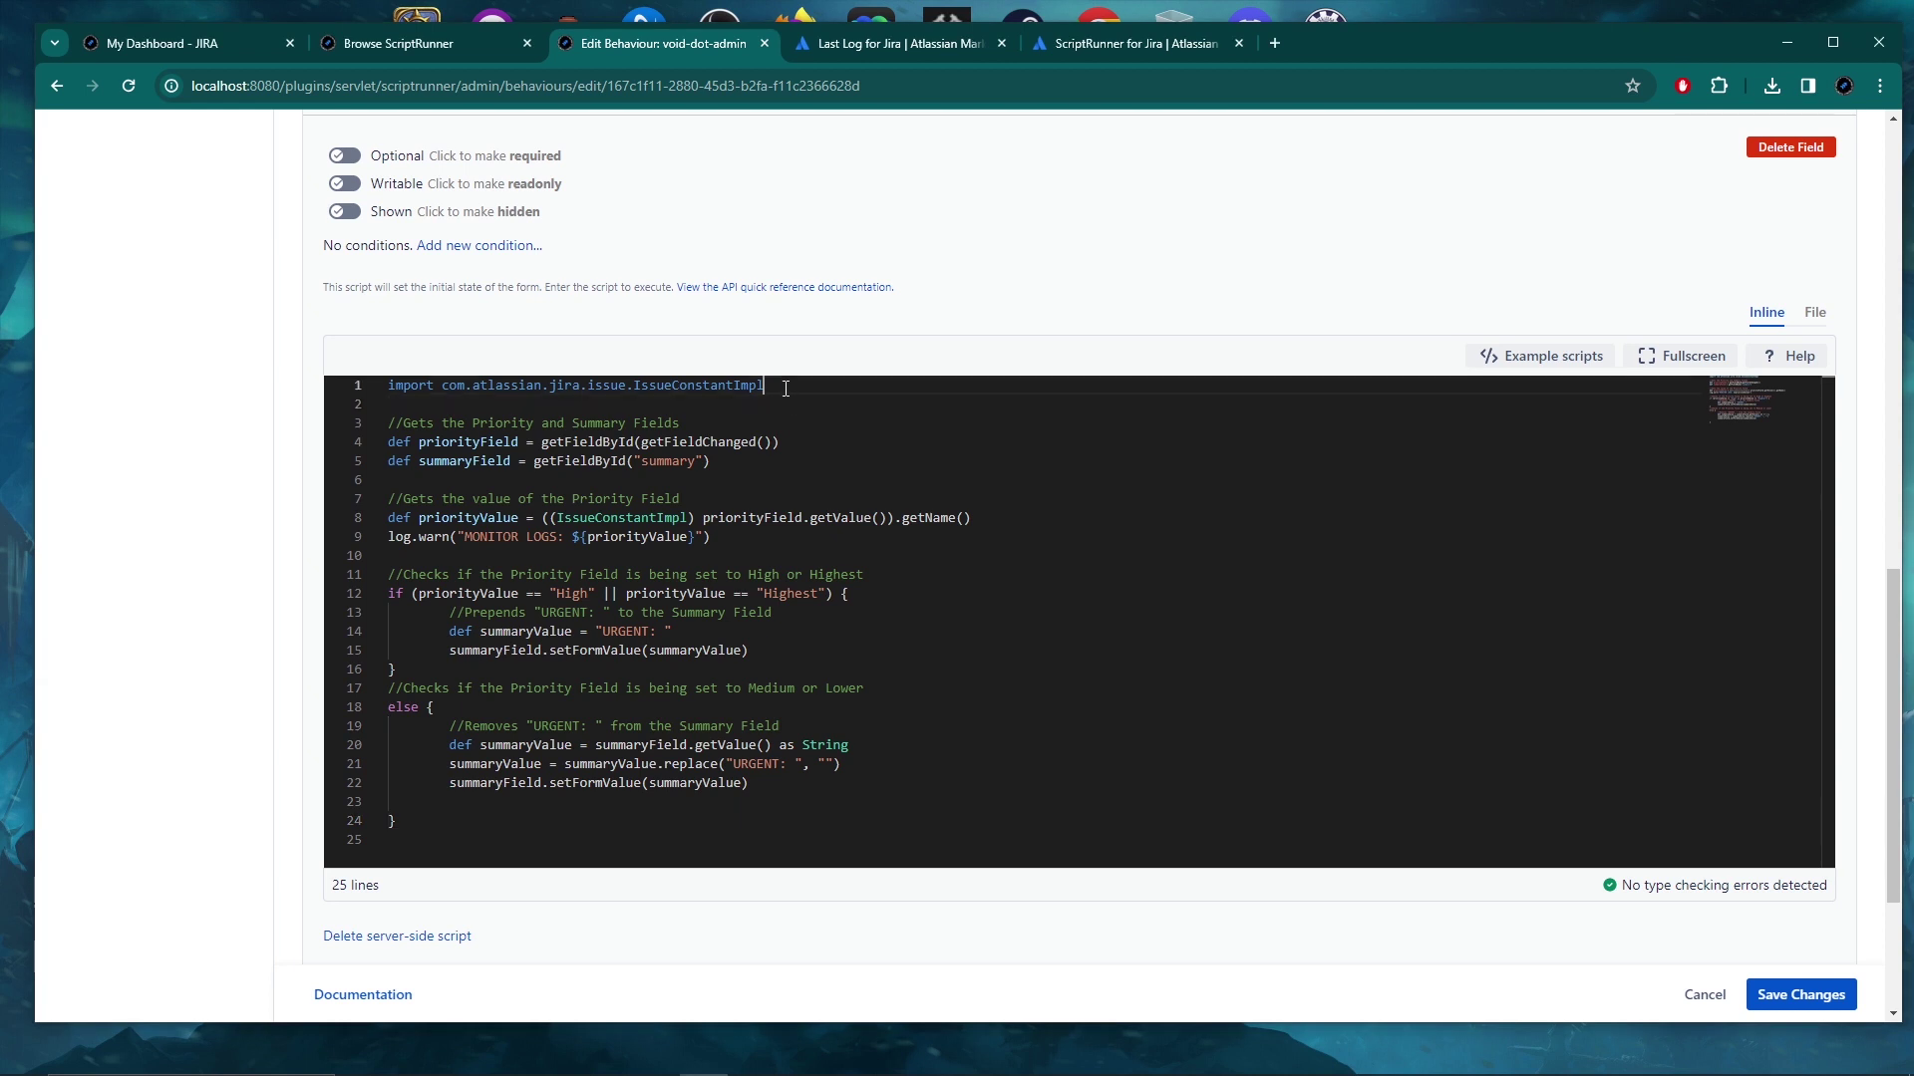
double_click(786, 387)
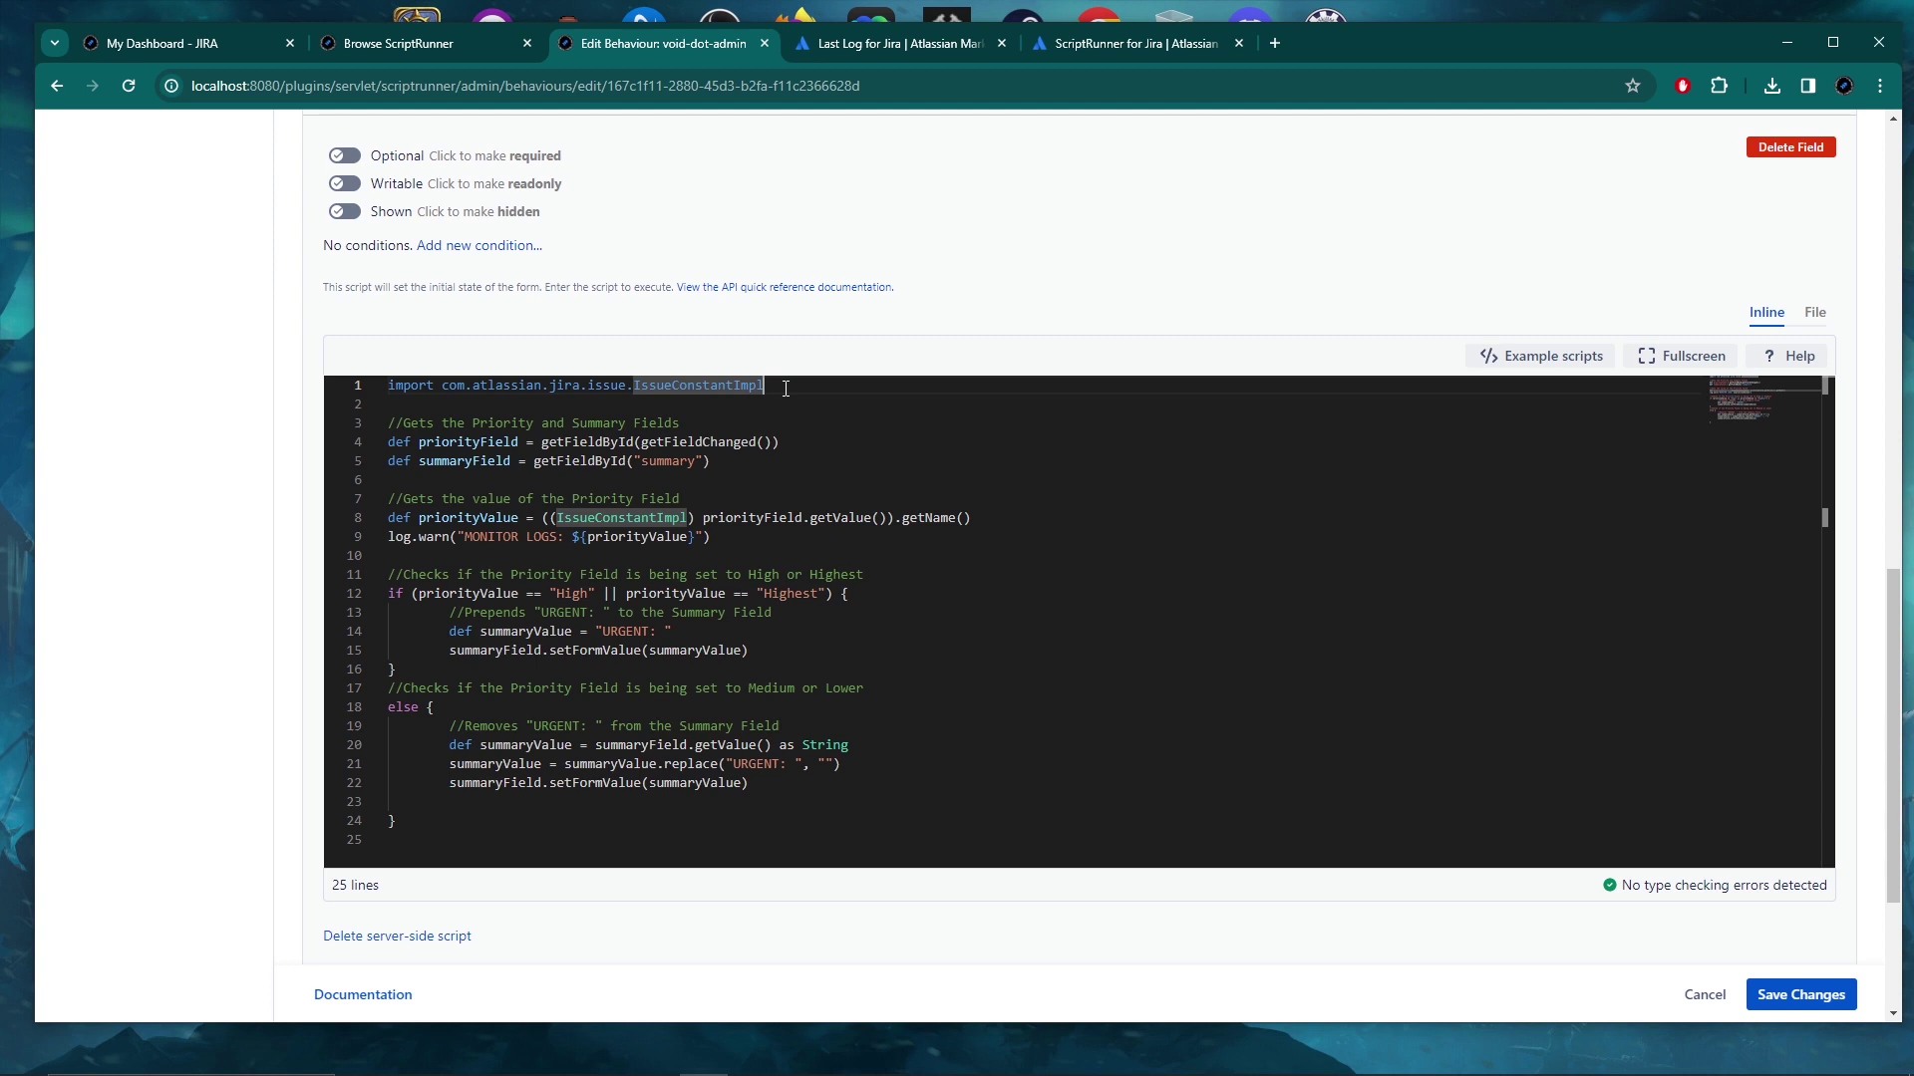
left_click_drag(710, 538, 386, 541)
left_click(752, 539)
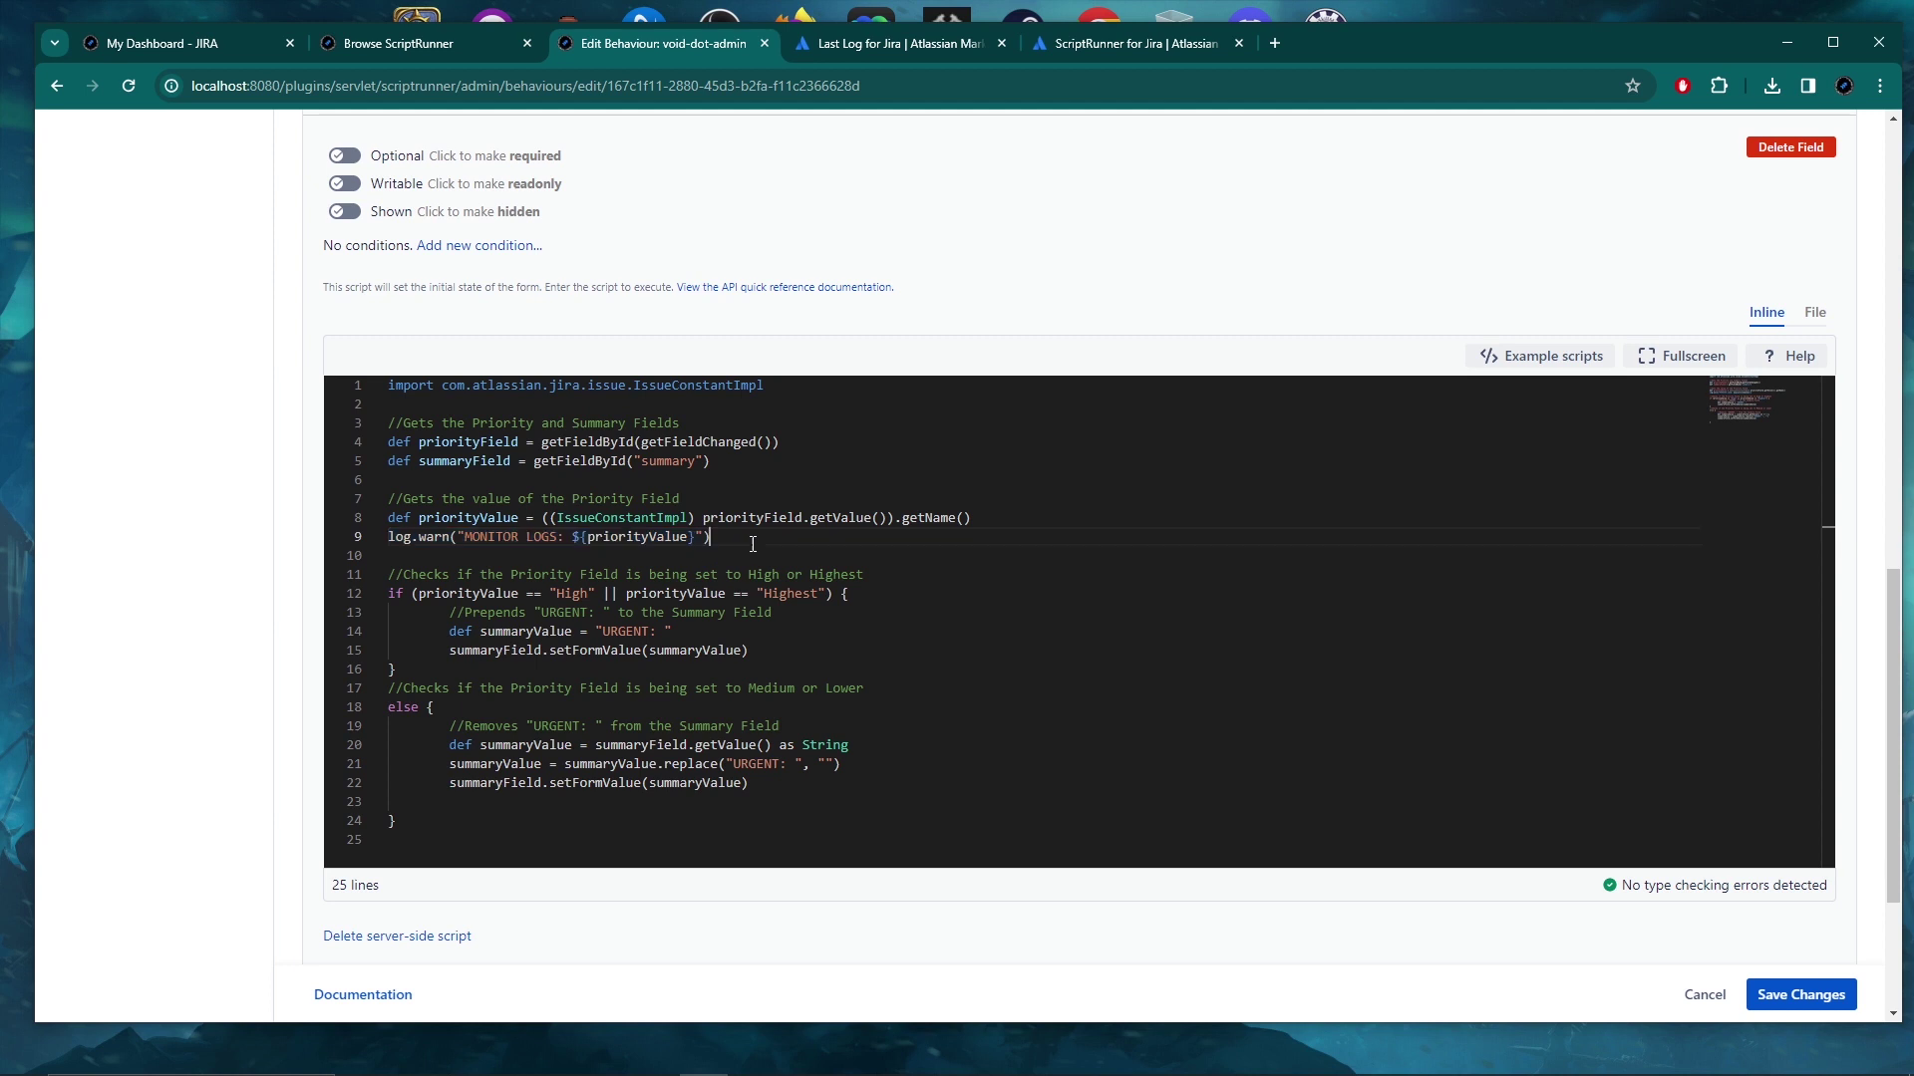
key("ctrl+shift+Left")
key("ctrl+shift+Left")
key("ctrl+shift+Left")
key("ctrl+shift+Left")
key("ctrl+shift+Left")
key("ctrl+shift+Left")
key("ctrl+shift+Left")
key("ctrl+shift+Left")
key("ctrl+shift+Left")
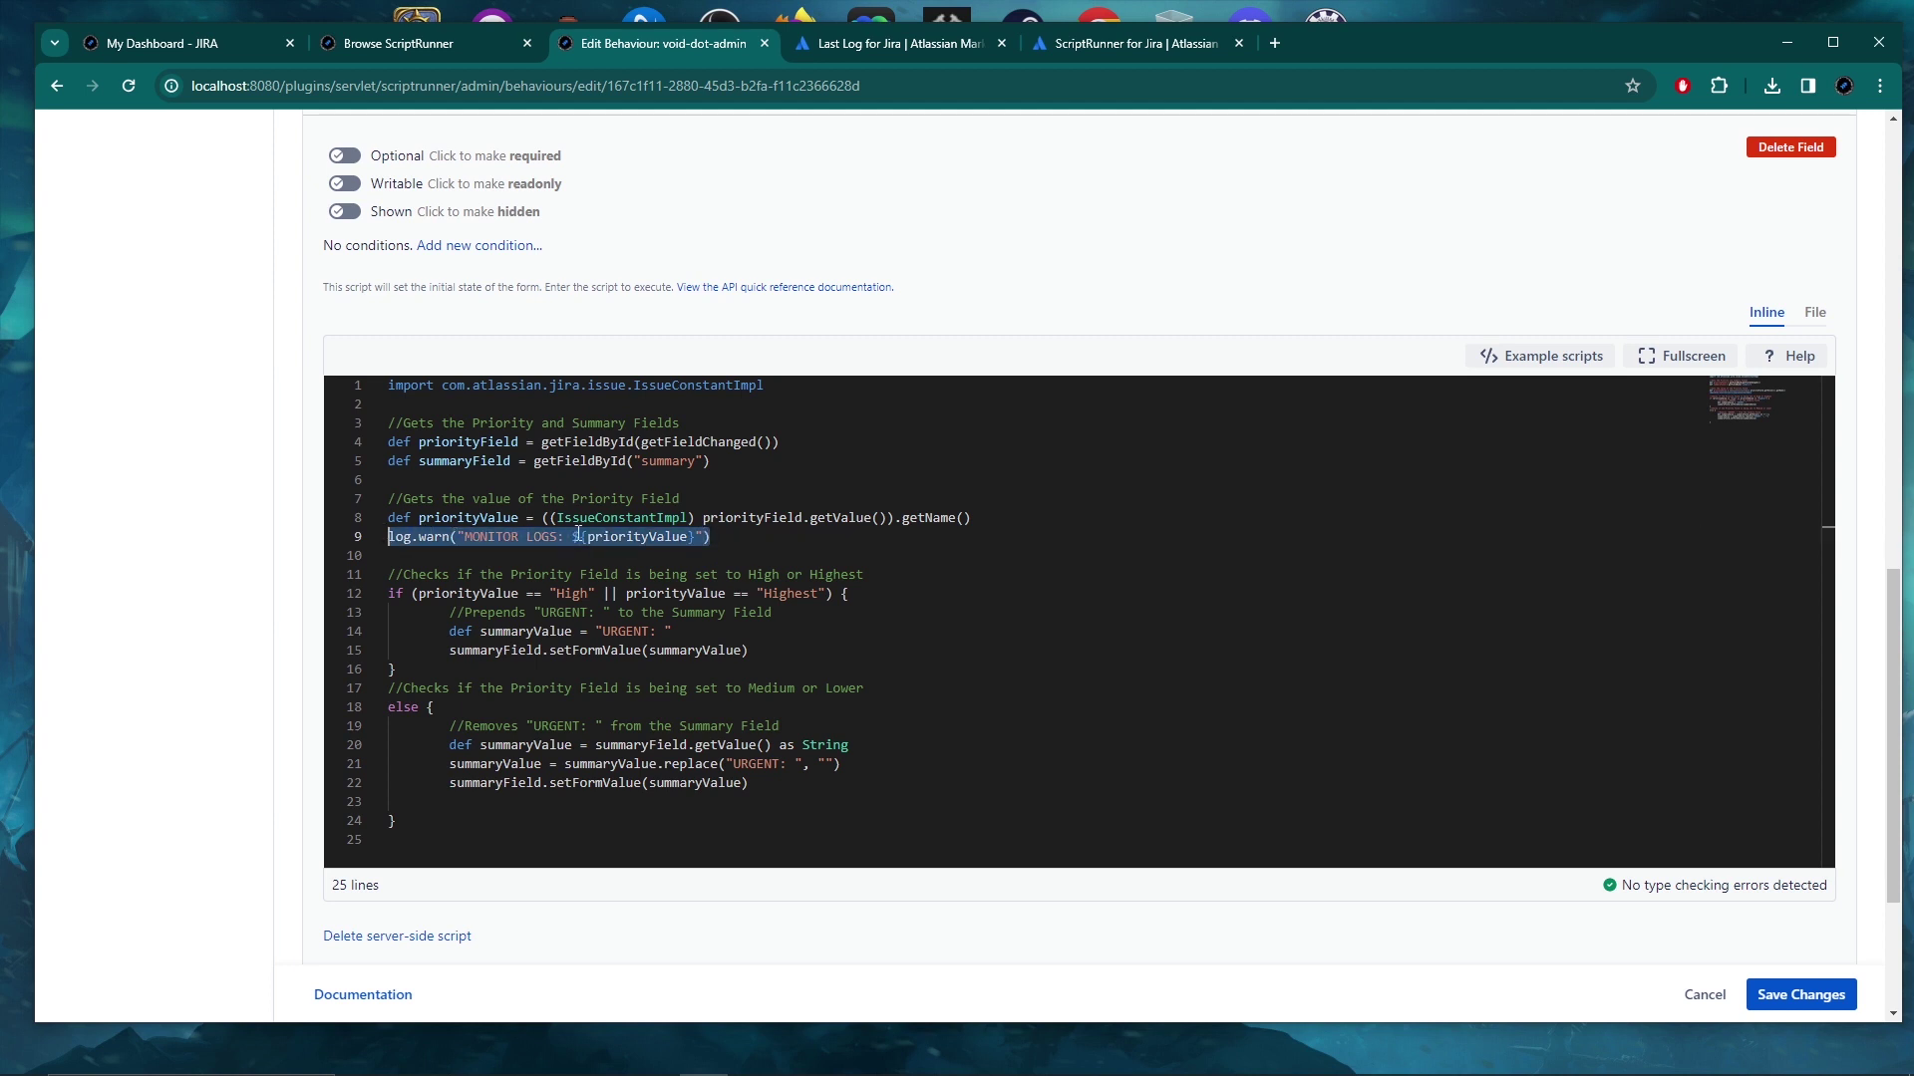
left_click(726, 533)
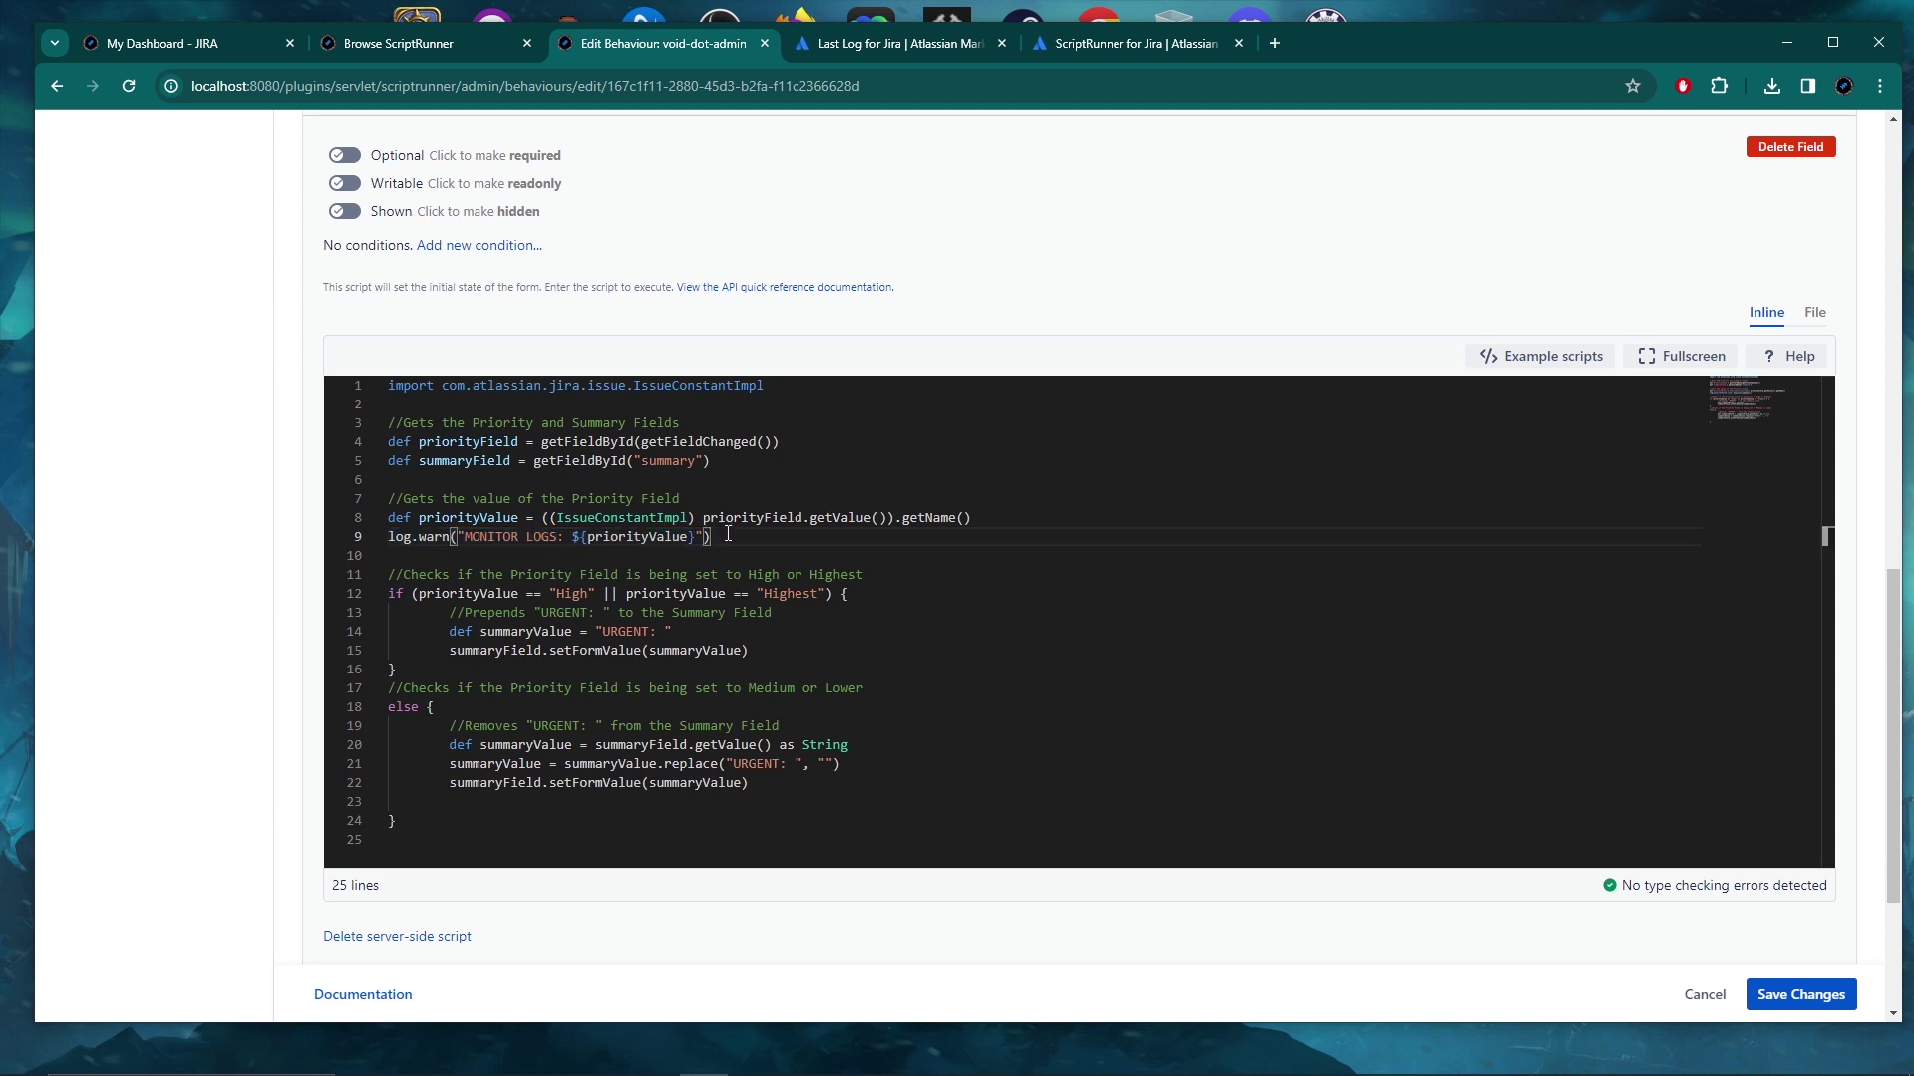
left_click_drag(389, 539, 456, 541)
left_click(741, 541)
left_click_drag(464, 539, 557, 539)
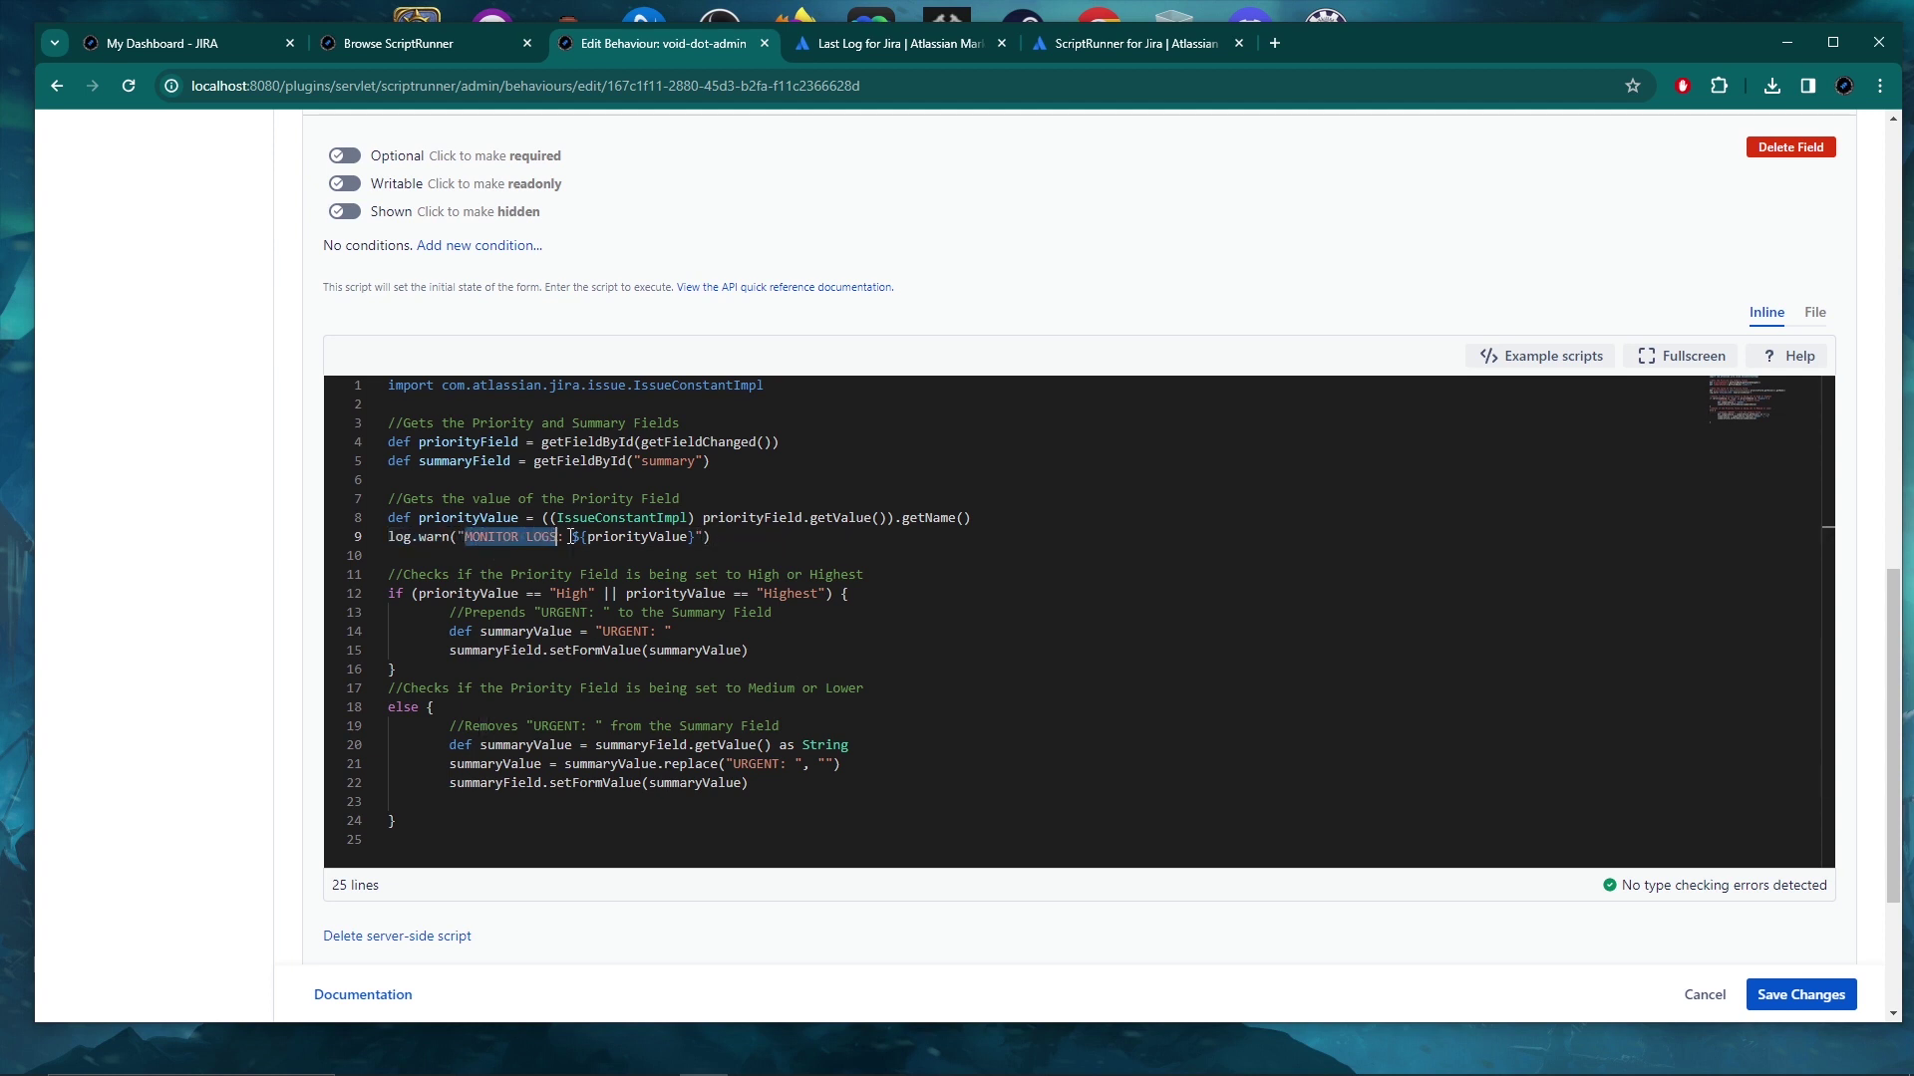
Comment out the log.warn line below the priorityValue definition.
left_click(724, 538)
left_click(388, 538)
type("//")
Add a copy of the log.warn statement at the end of the High/Highest if block, labelled "MONITOR LOGS FIRST IF".
left_click_drag(747, 539, 405, 538)
key("ctrl+c")
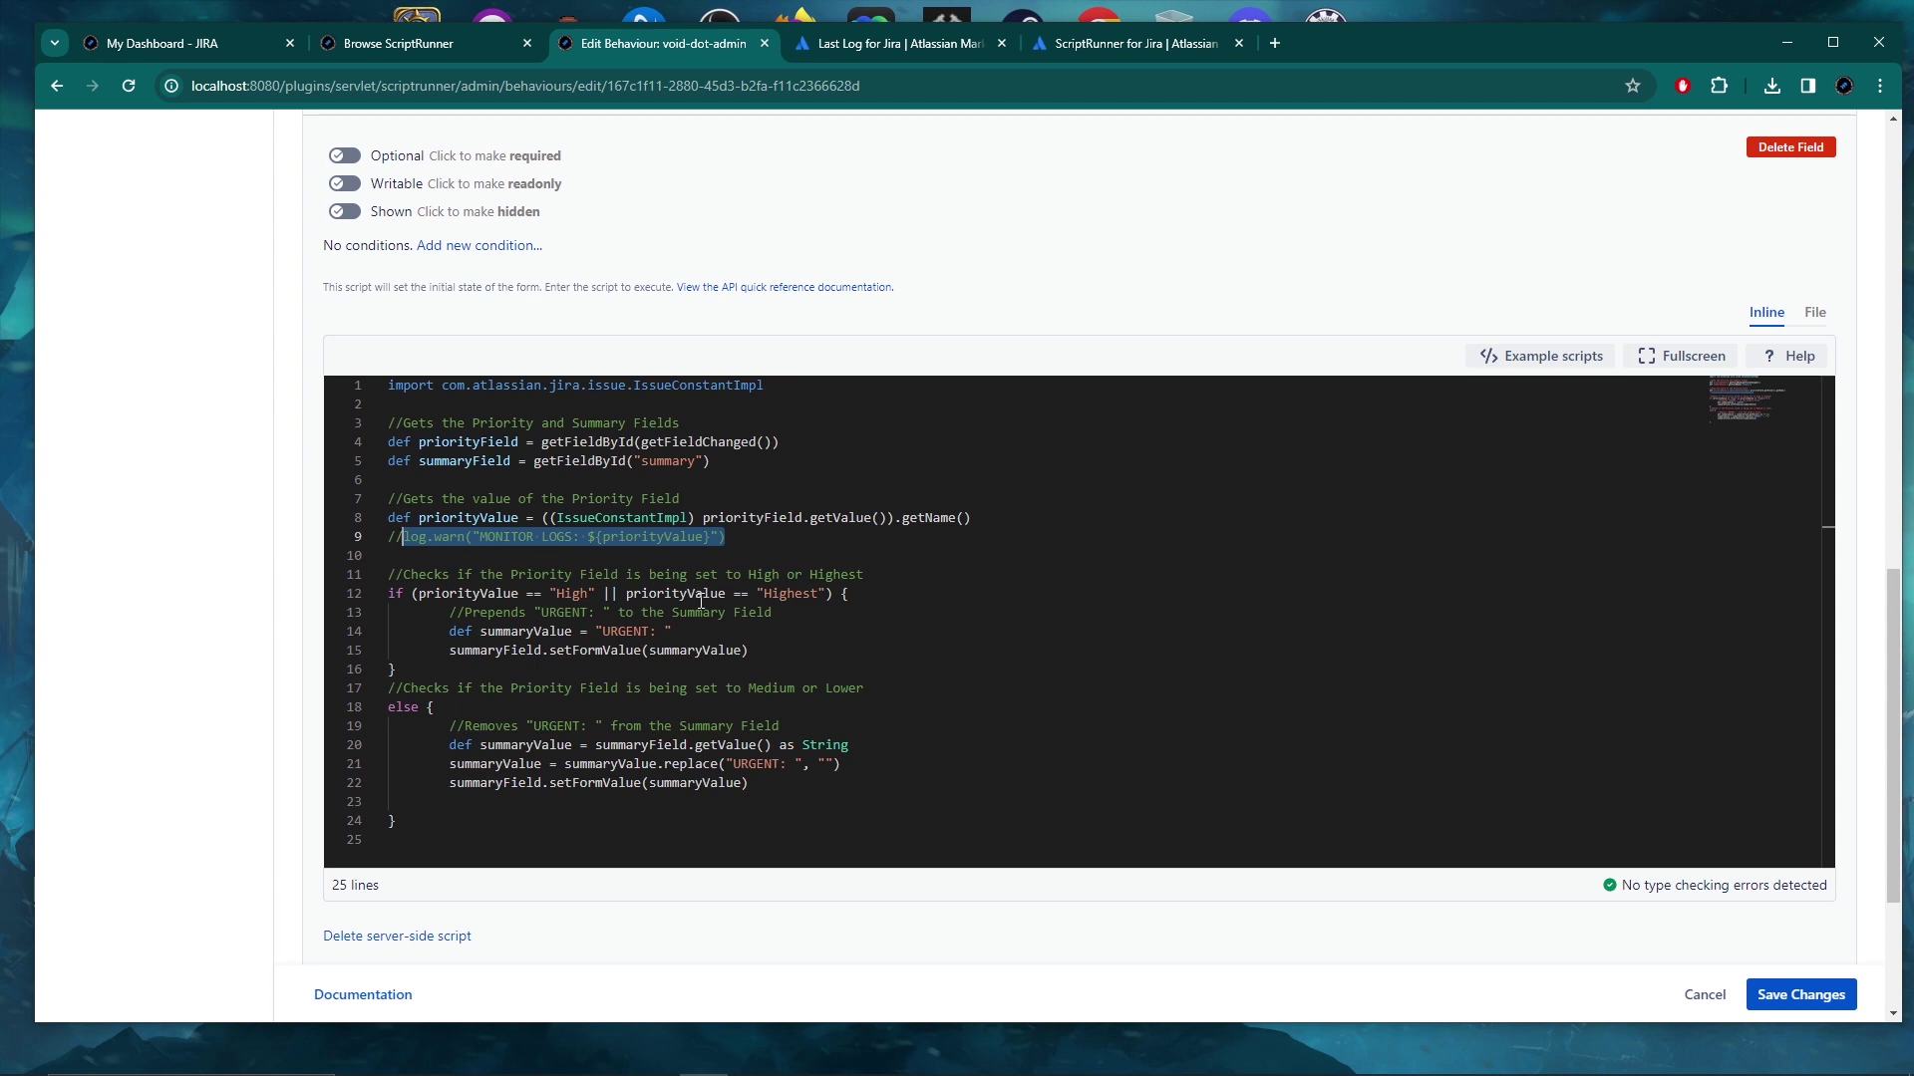
left_click(761, 649)
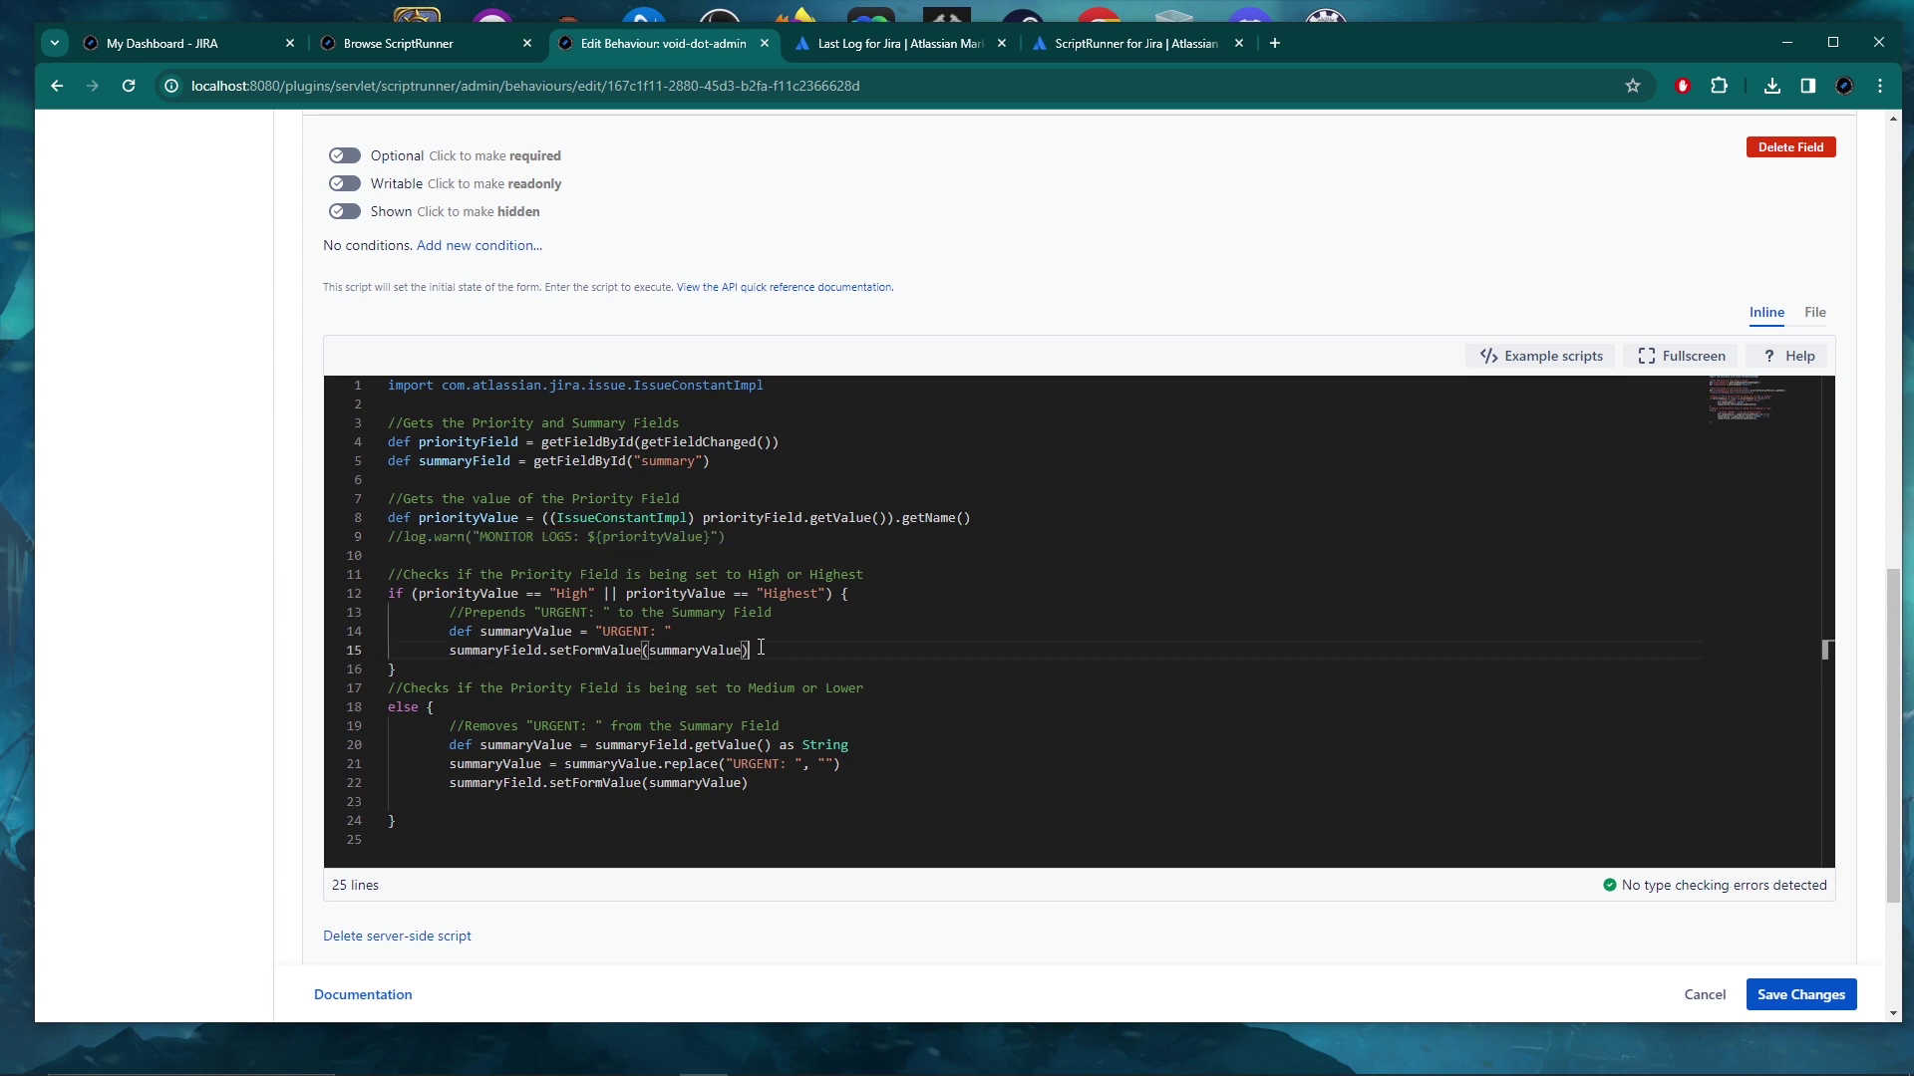
key("Return")
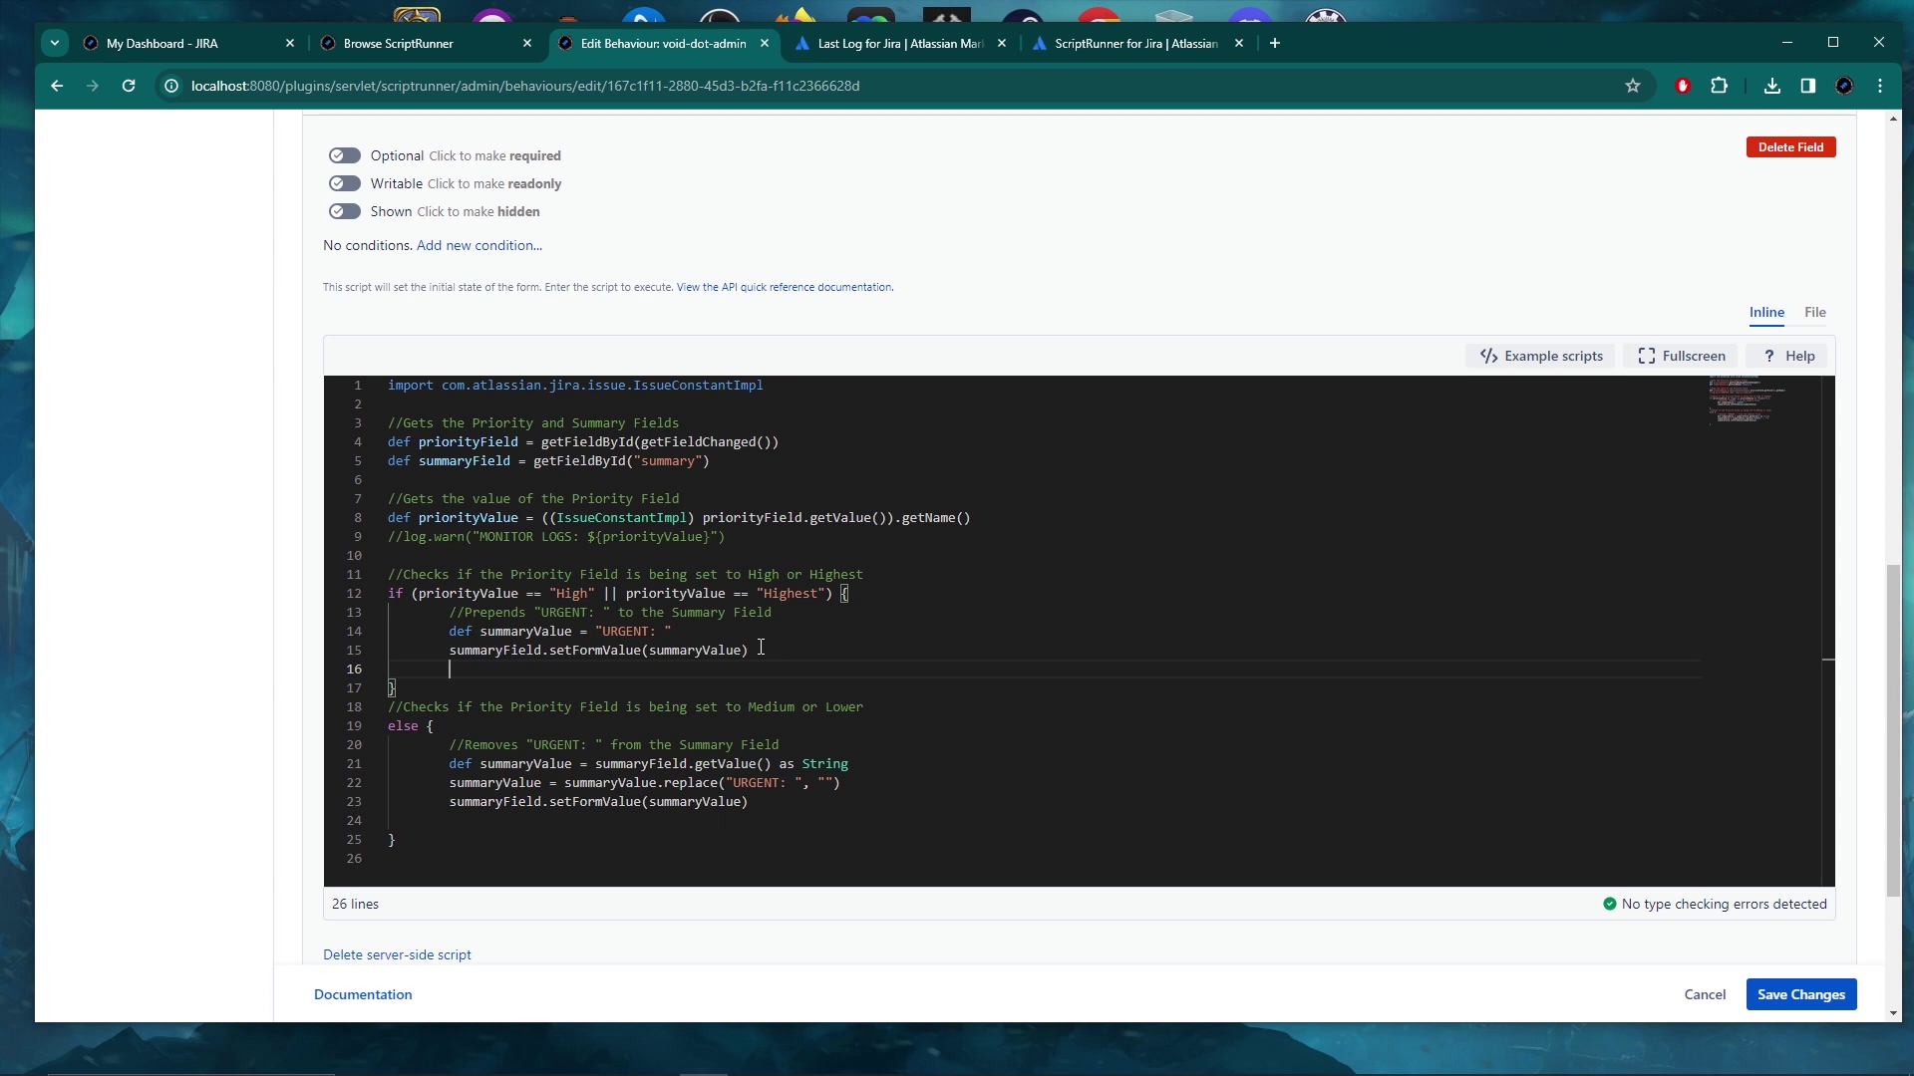
key("ctrl+v")
left_click(626, 669)
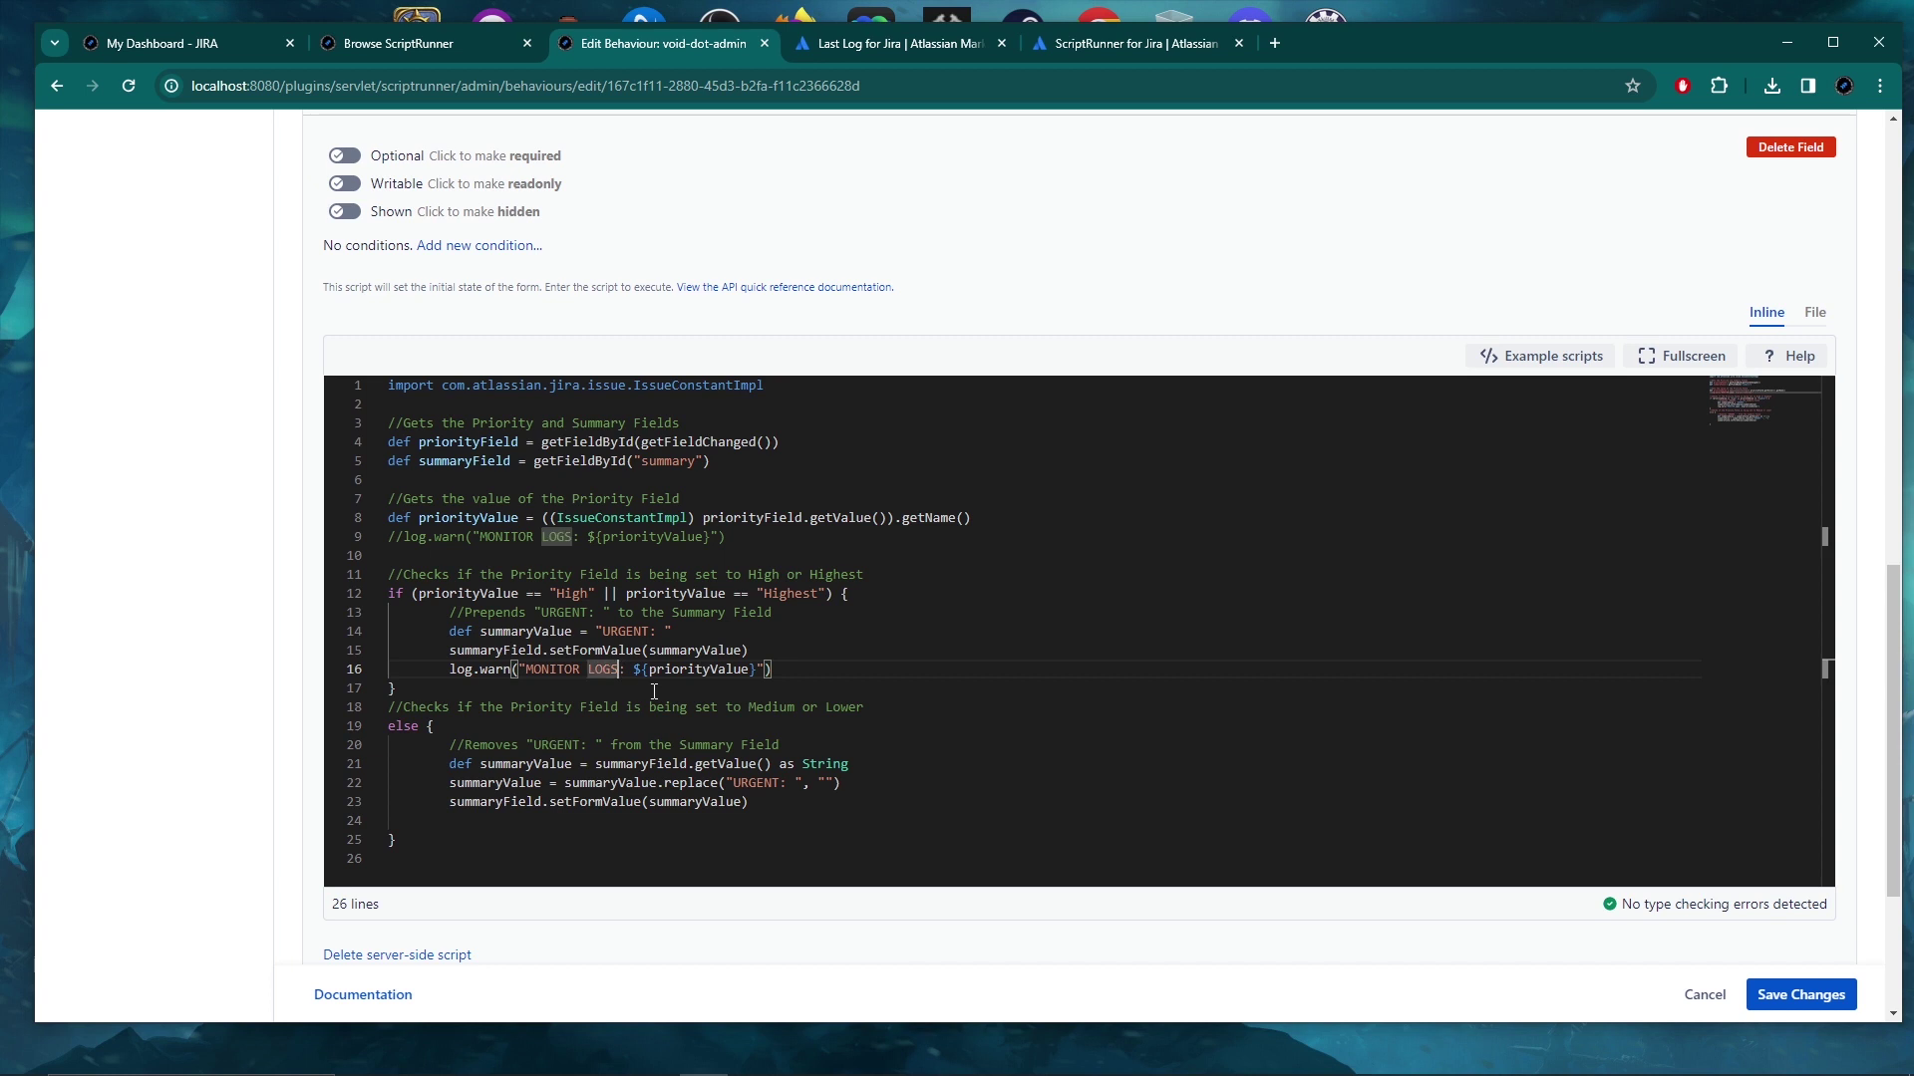
type("FIRST IF")
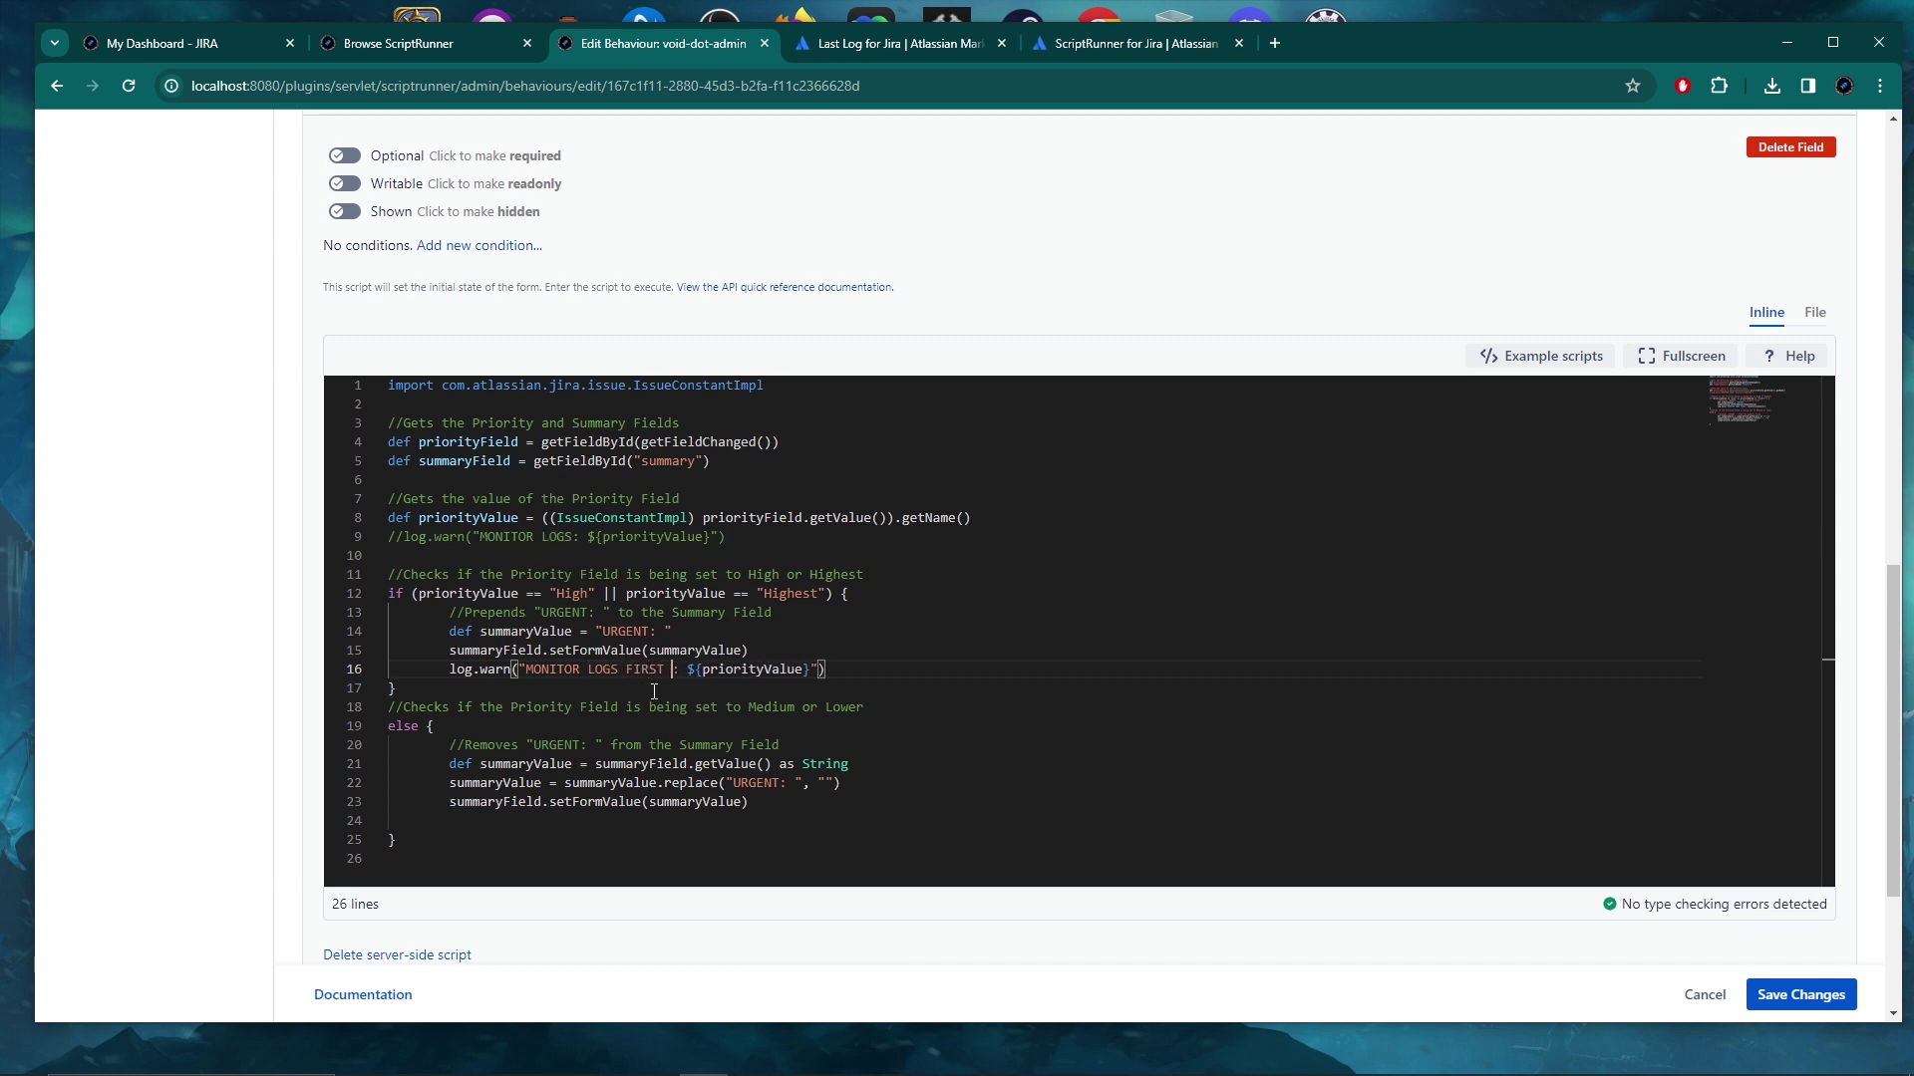
Copy the if block's log statement to the start of the else block and label it "MONITOR LOGS SECOND IF".
left_click_drag(842, 669, 449, 669)
key("ctrl+c")
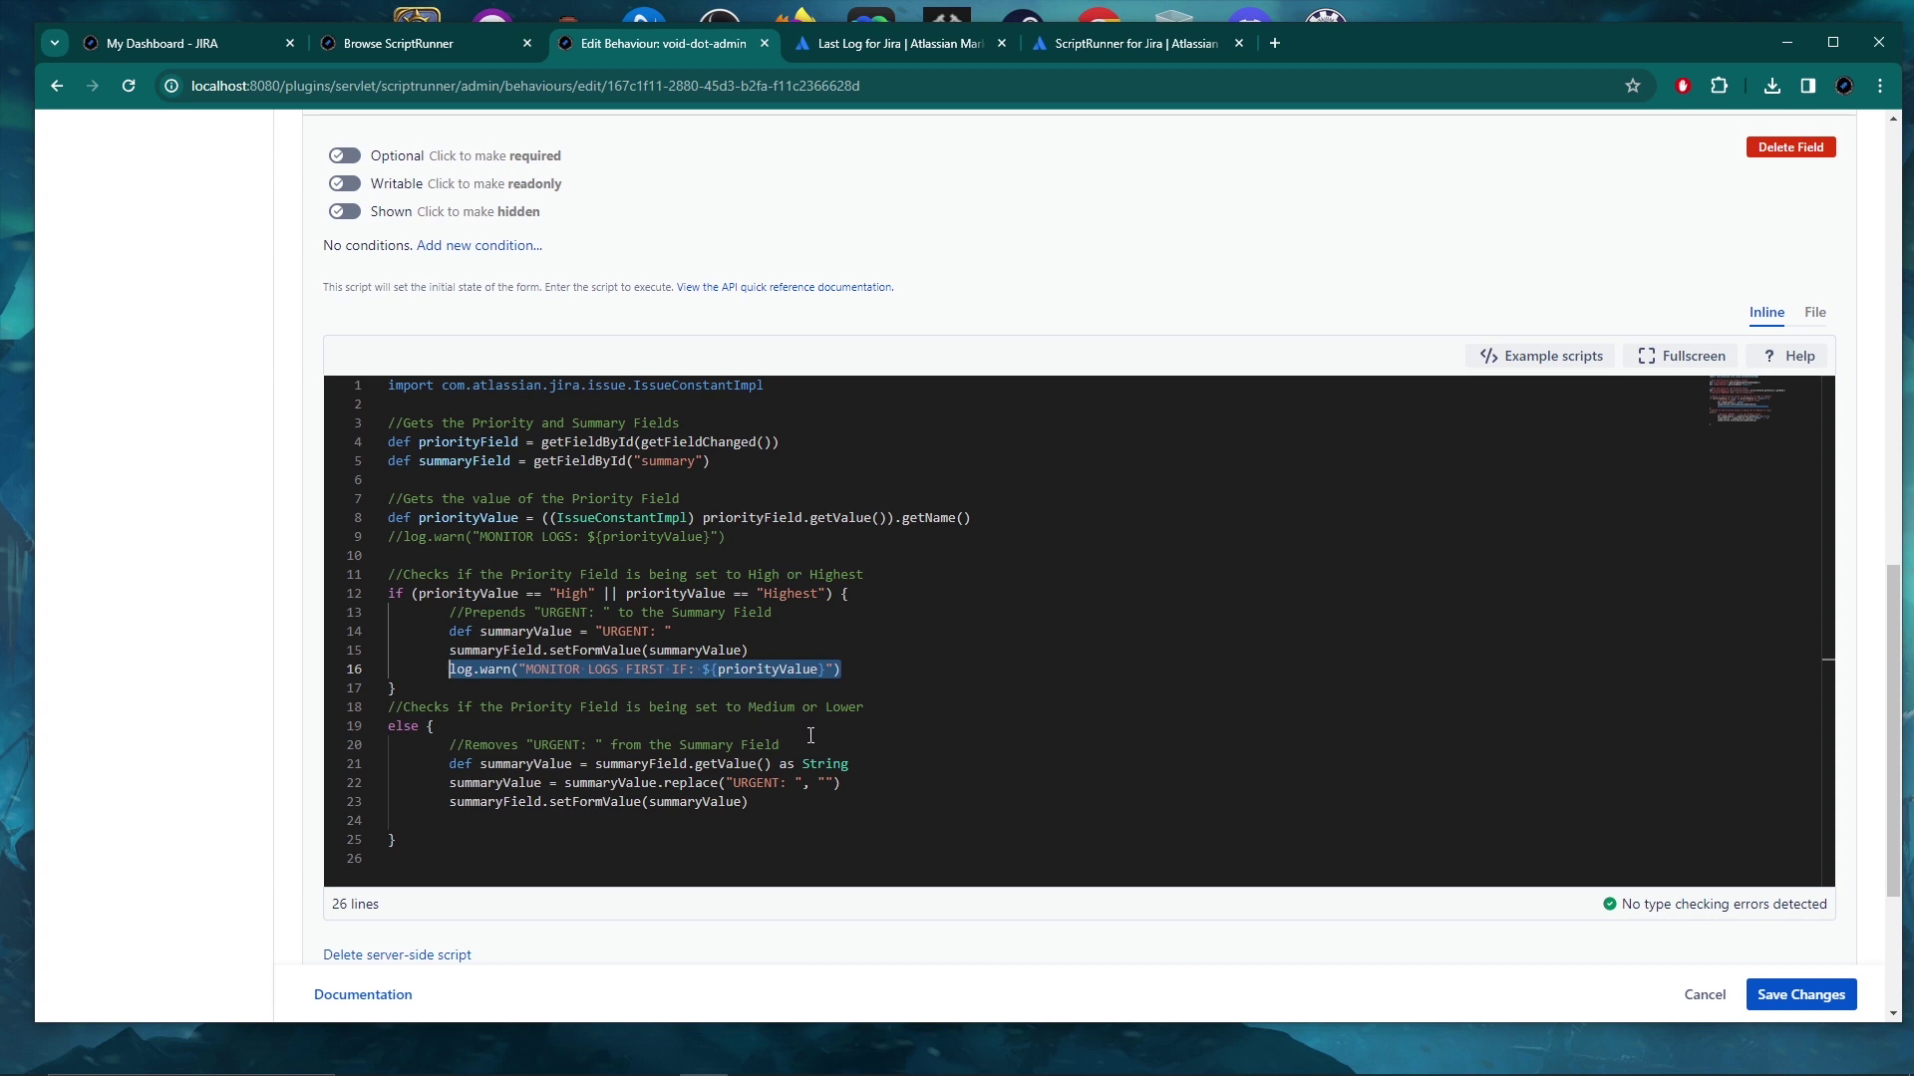
left_click(550, 729)
key("Return")
key("ctrl+v")
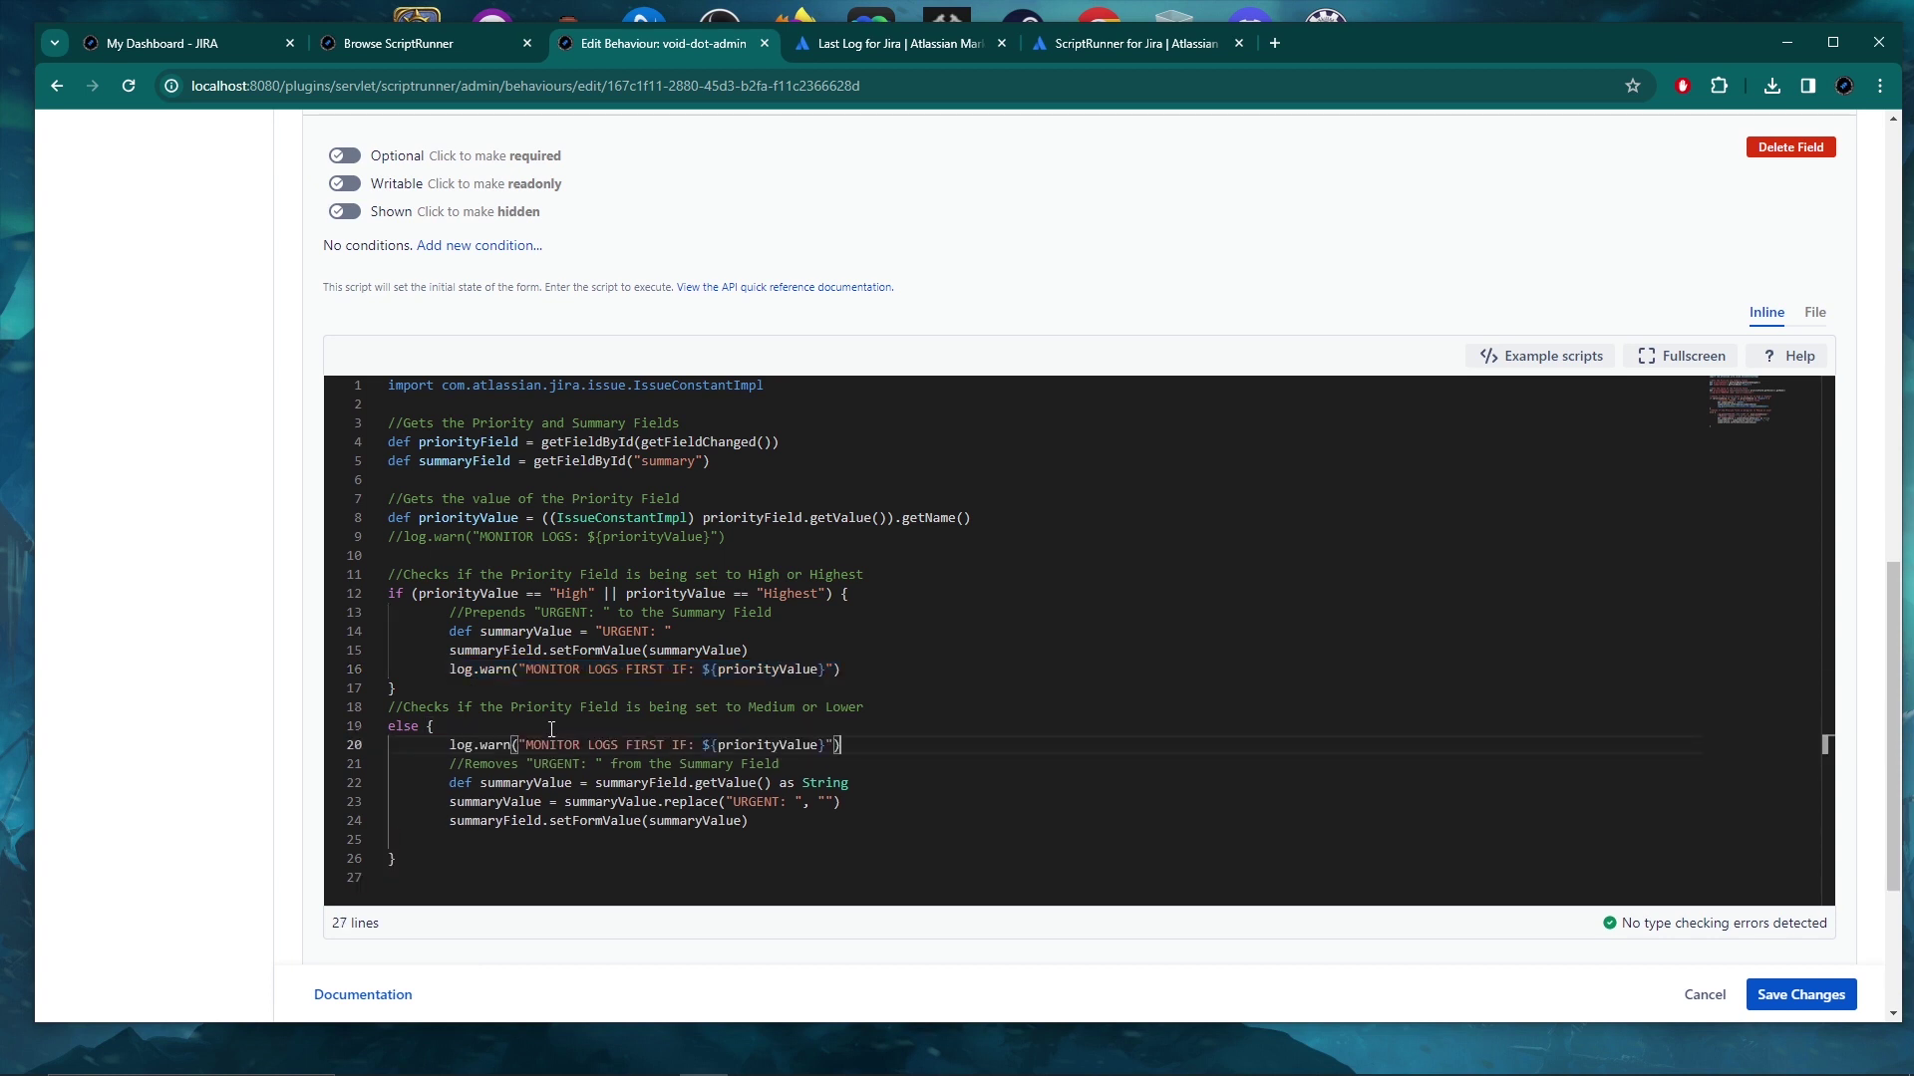
double_click(643, 746)
type("SECOND")
left_click_drag(463, 866, 388, 385)
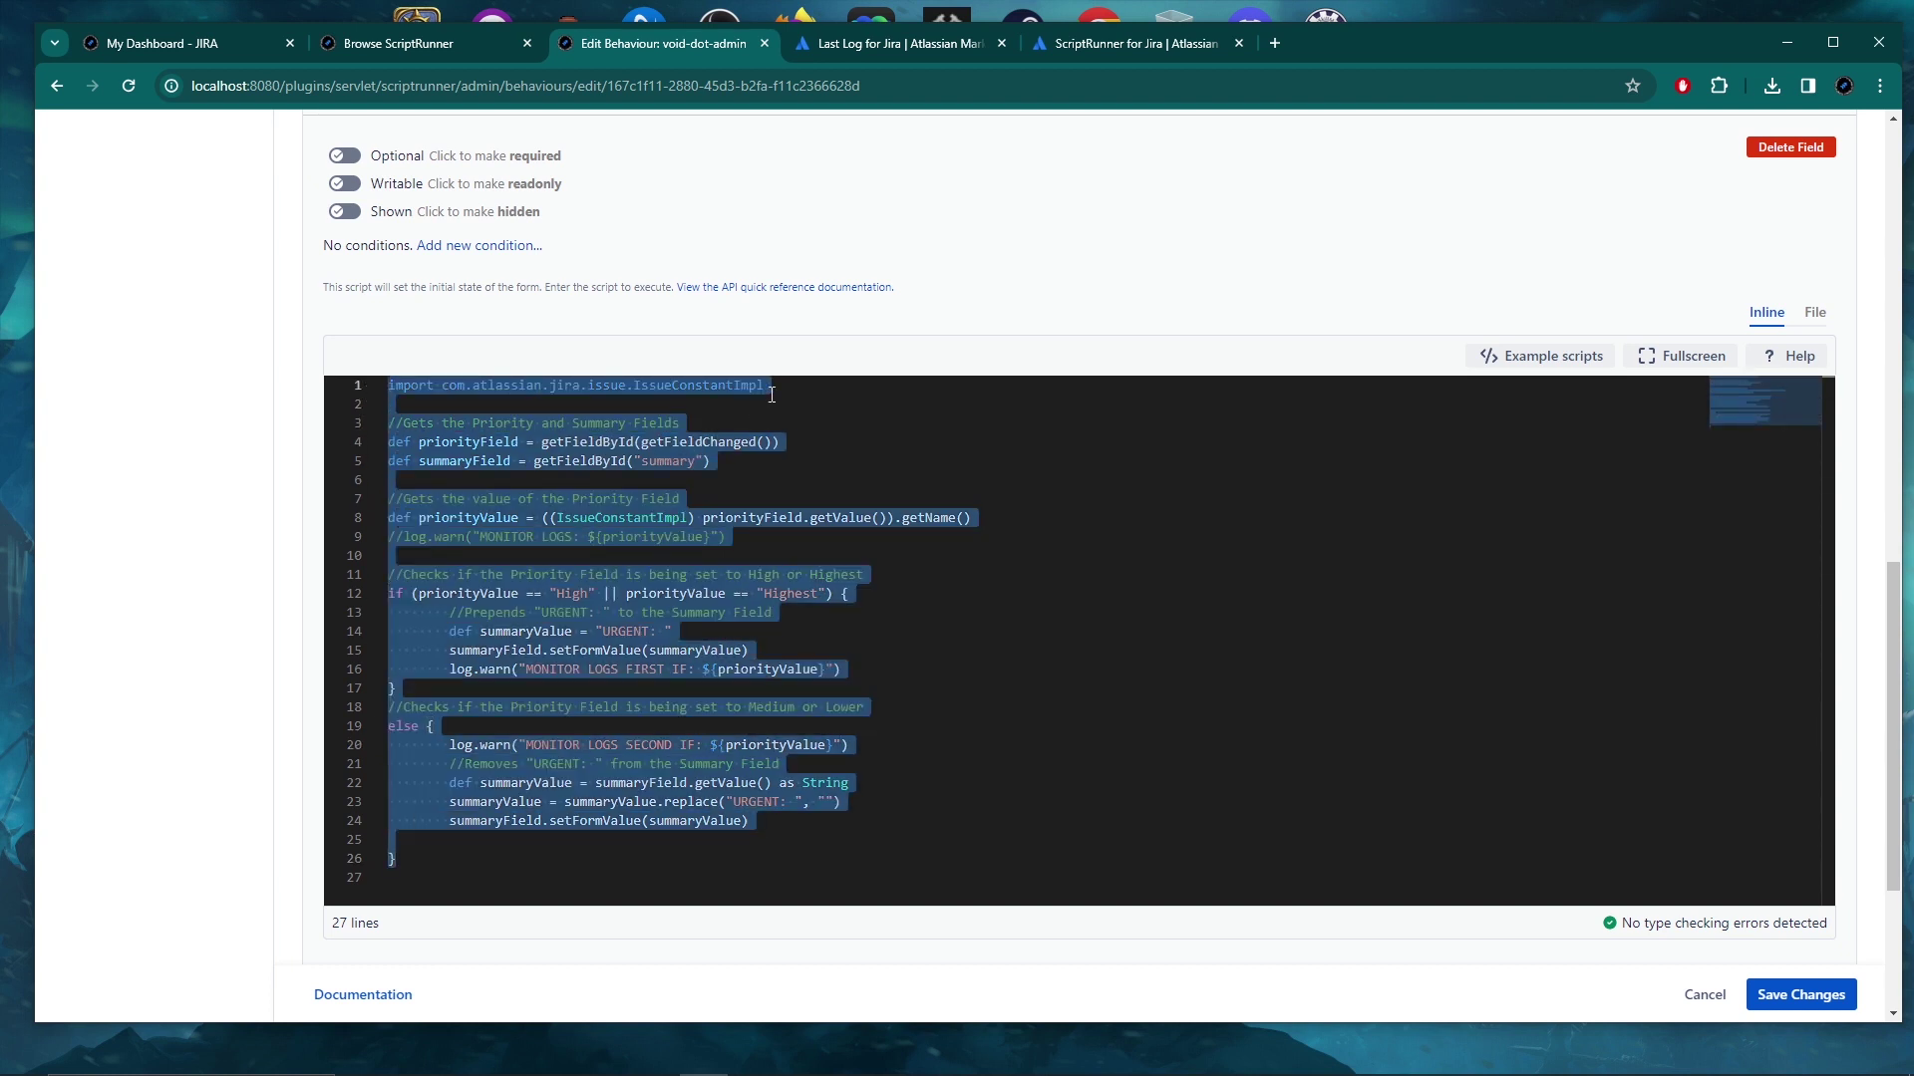
left_click(778, 389)
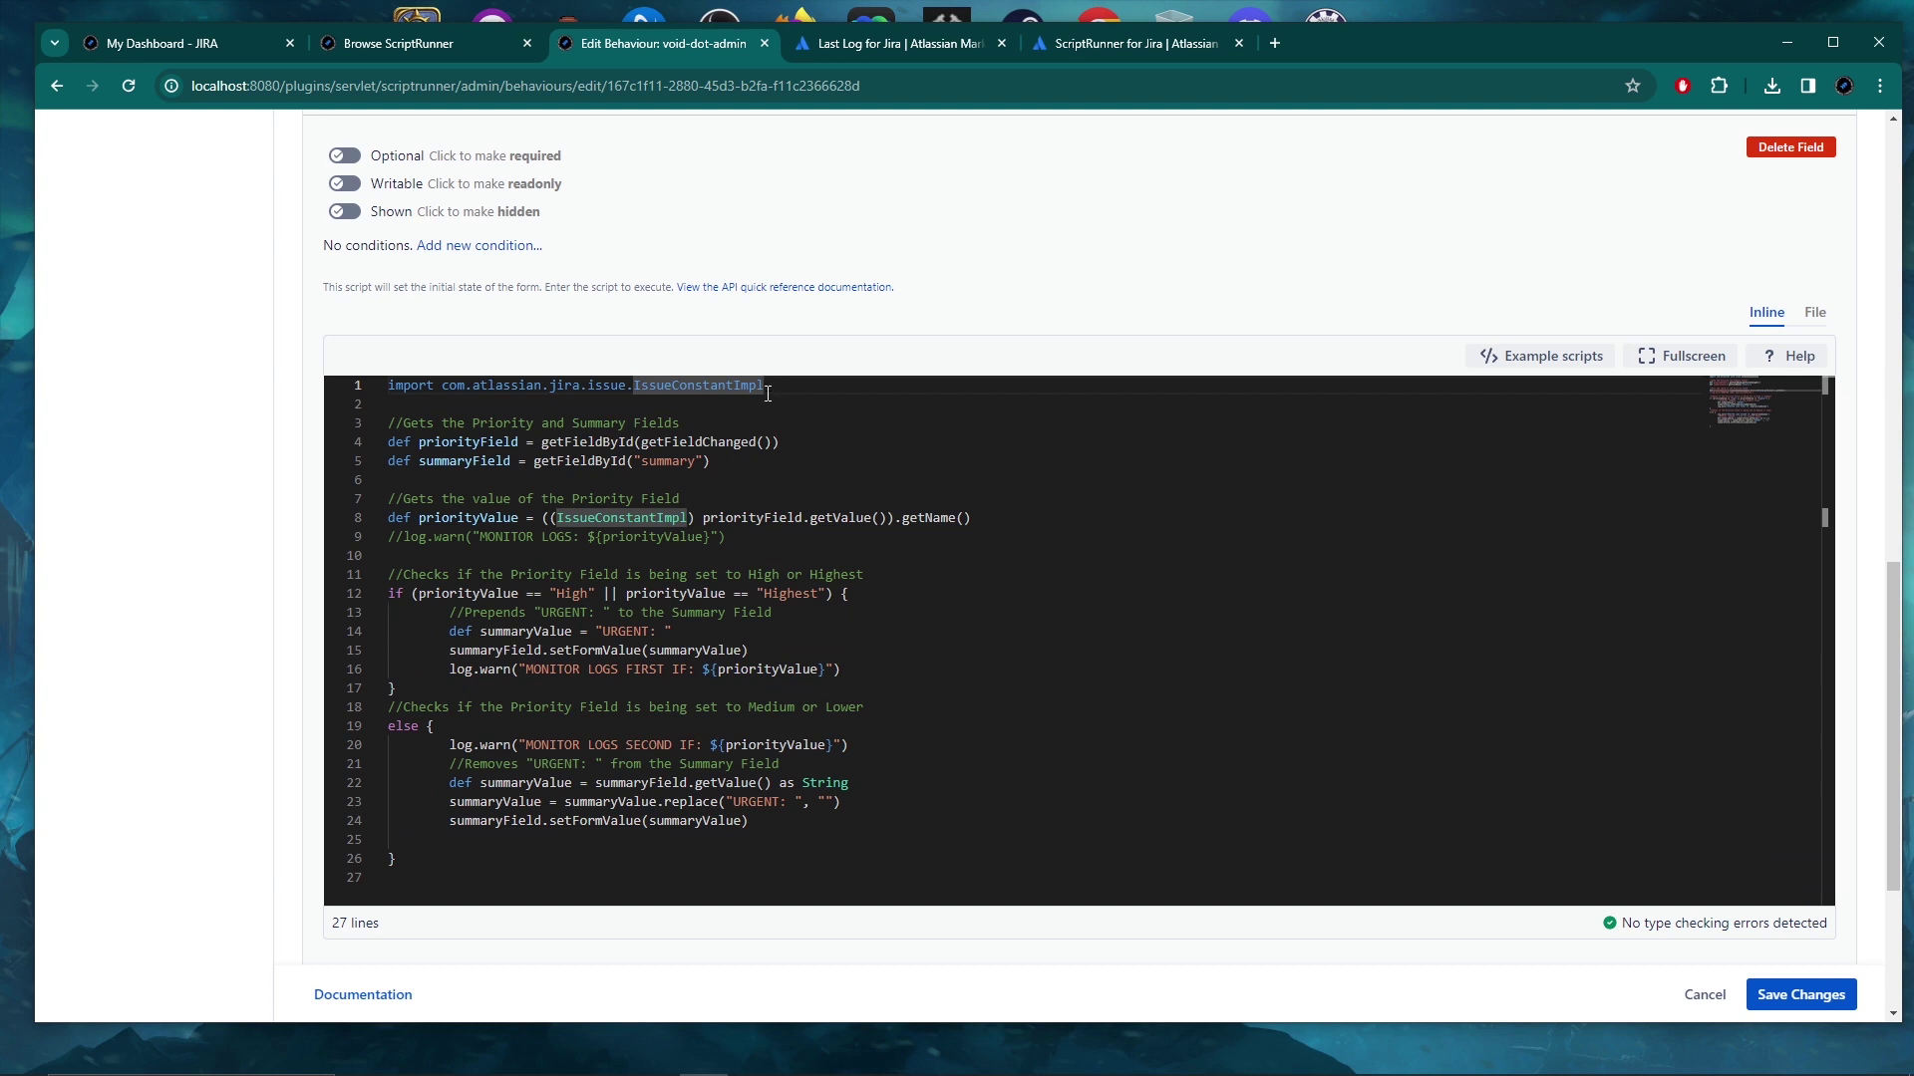
left_click(1086, 44)
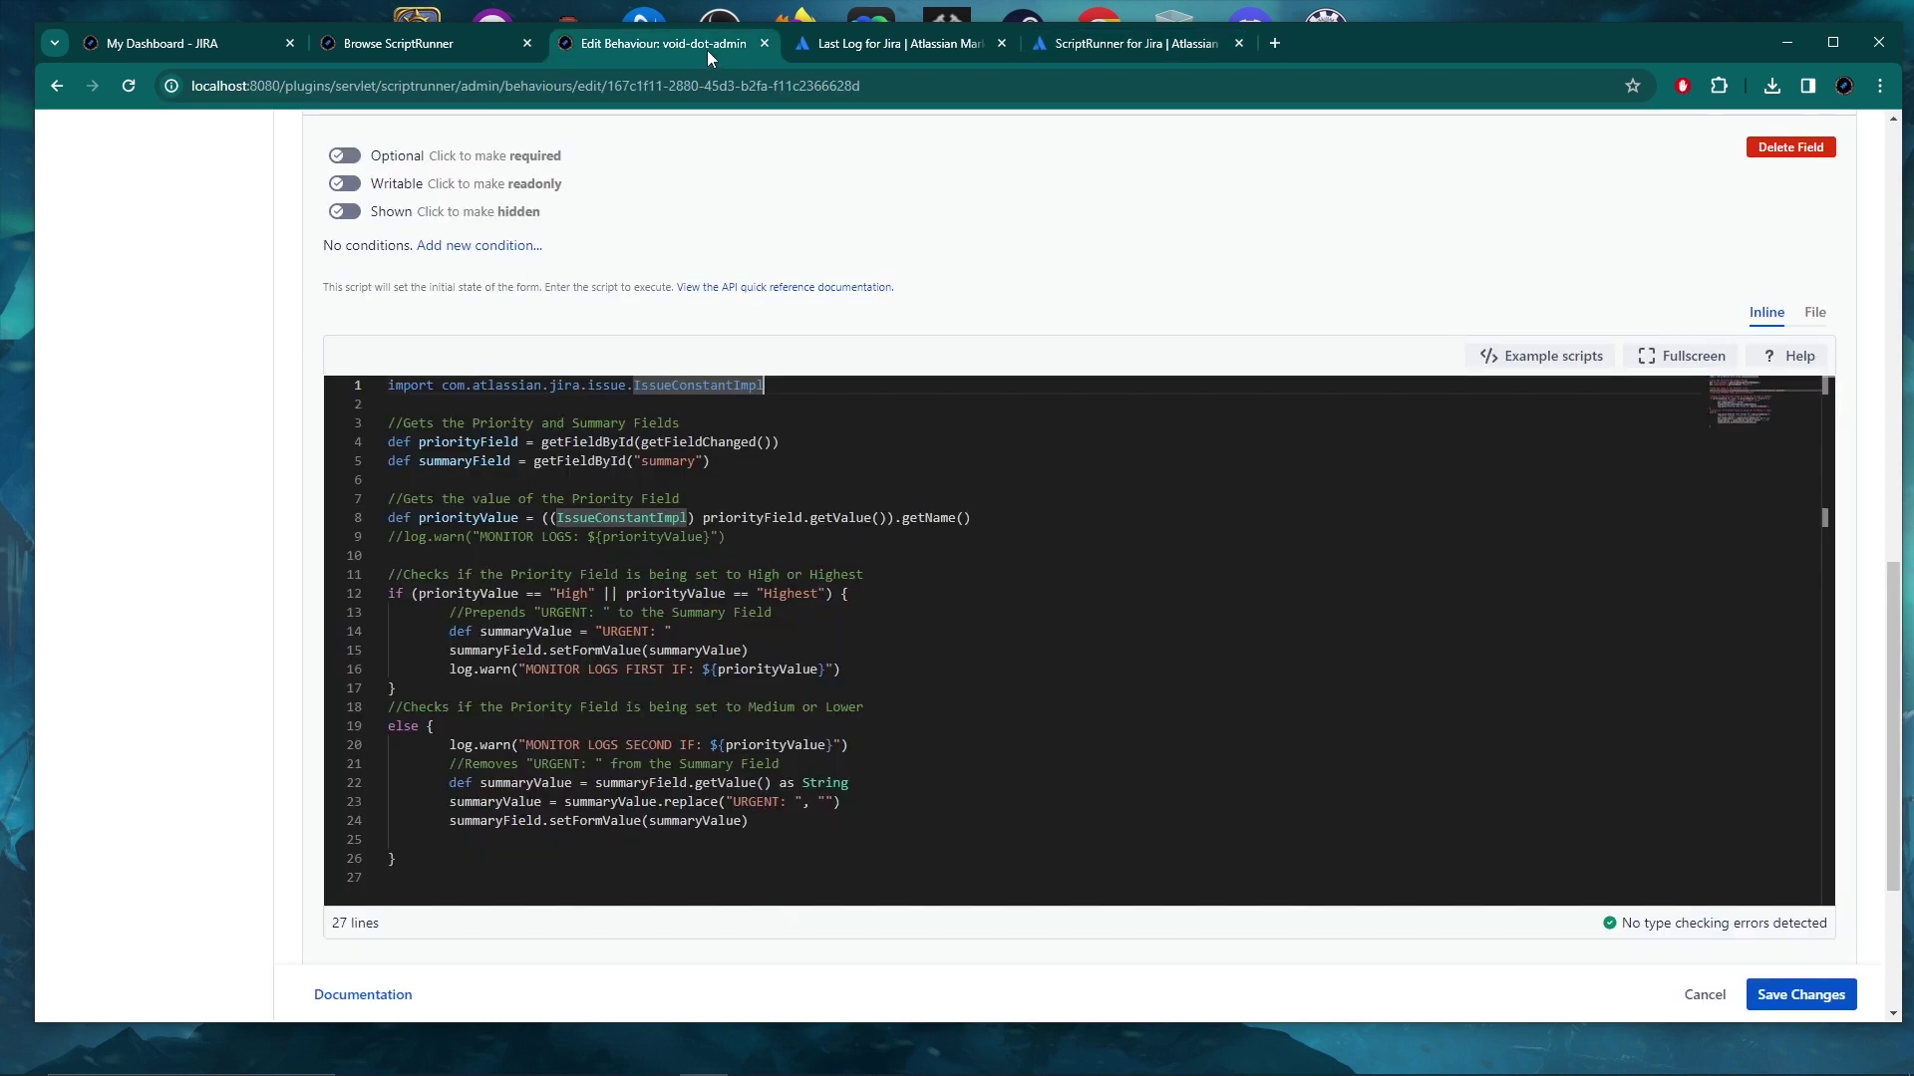
left_click(707, 45)
Look at the log output in the running Tomcat console, and return to the behaviour editor in the browser.
scroll(760, 254, "up", 15)
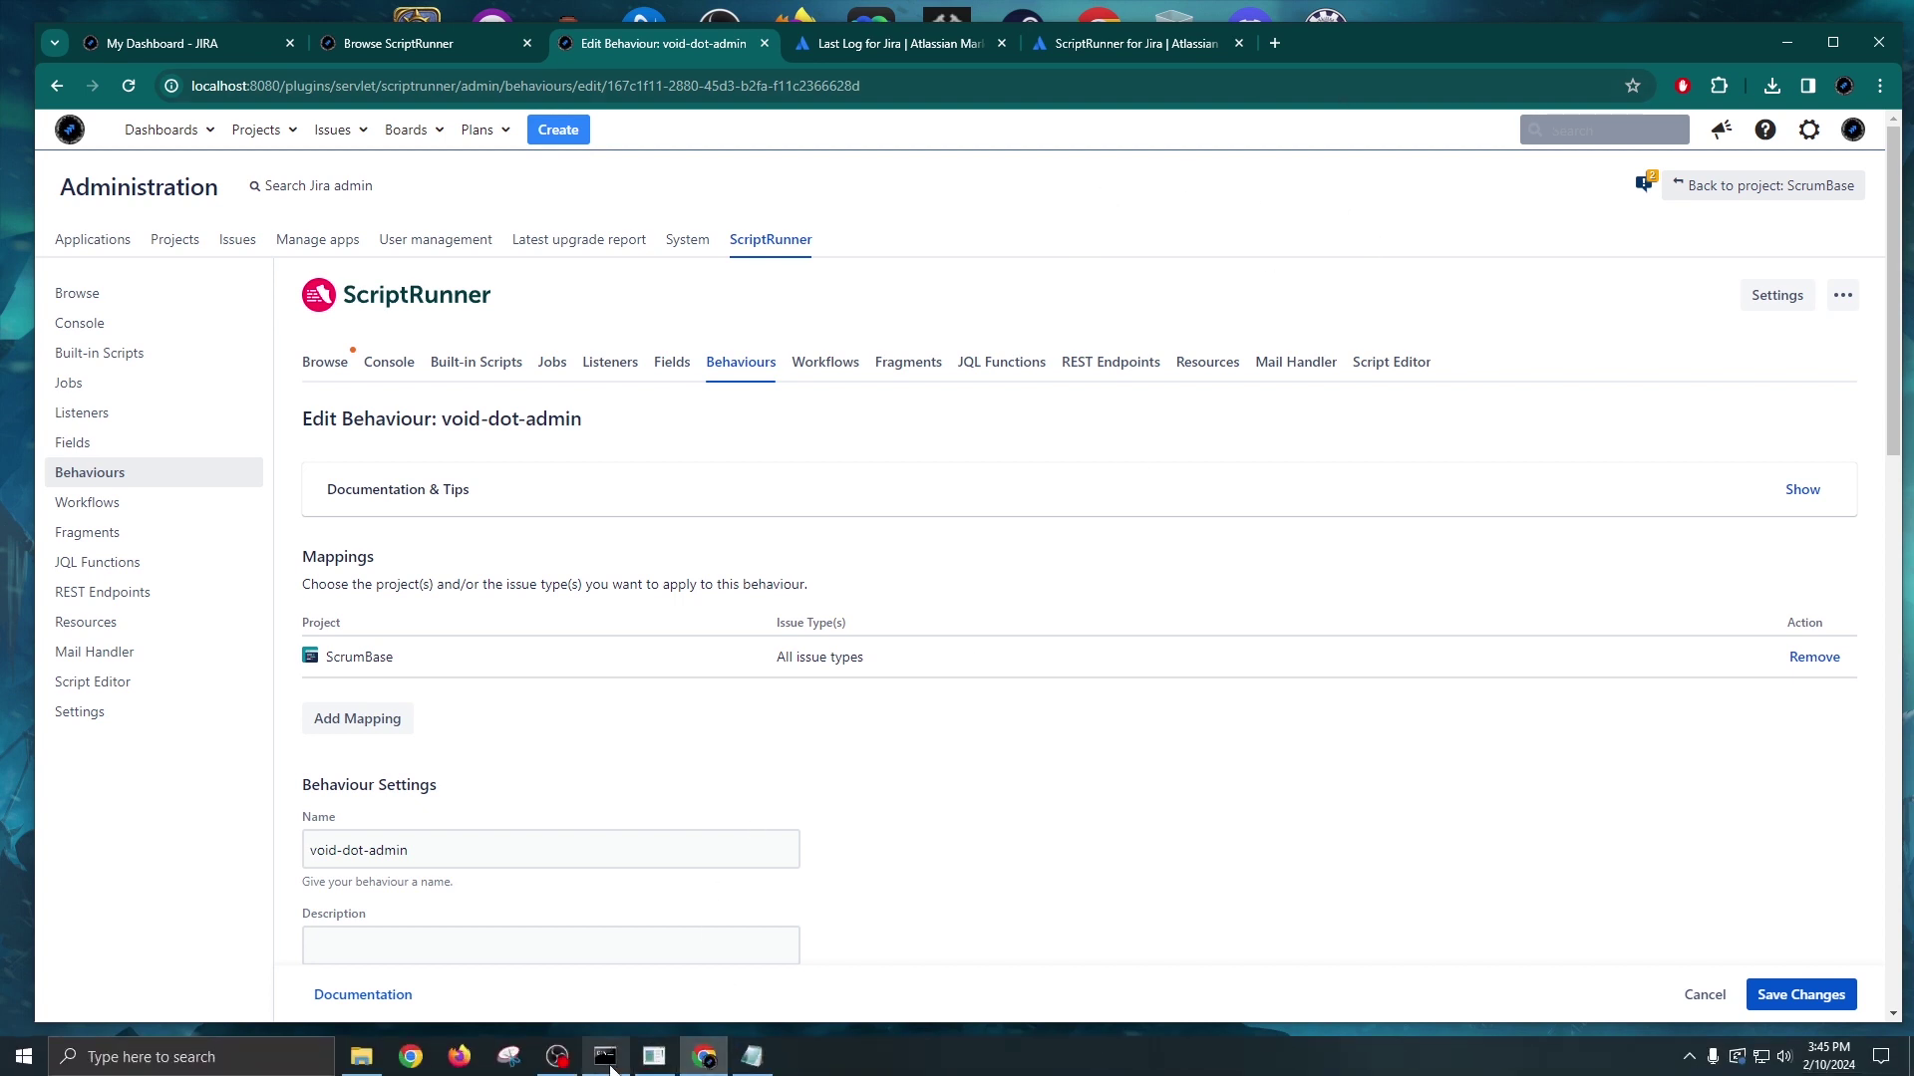
left_click(605, 1056)
left_click(654, 1057)
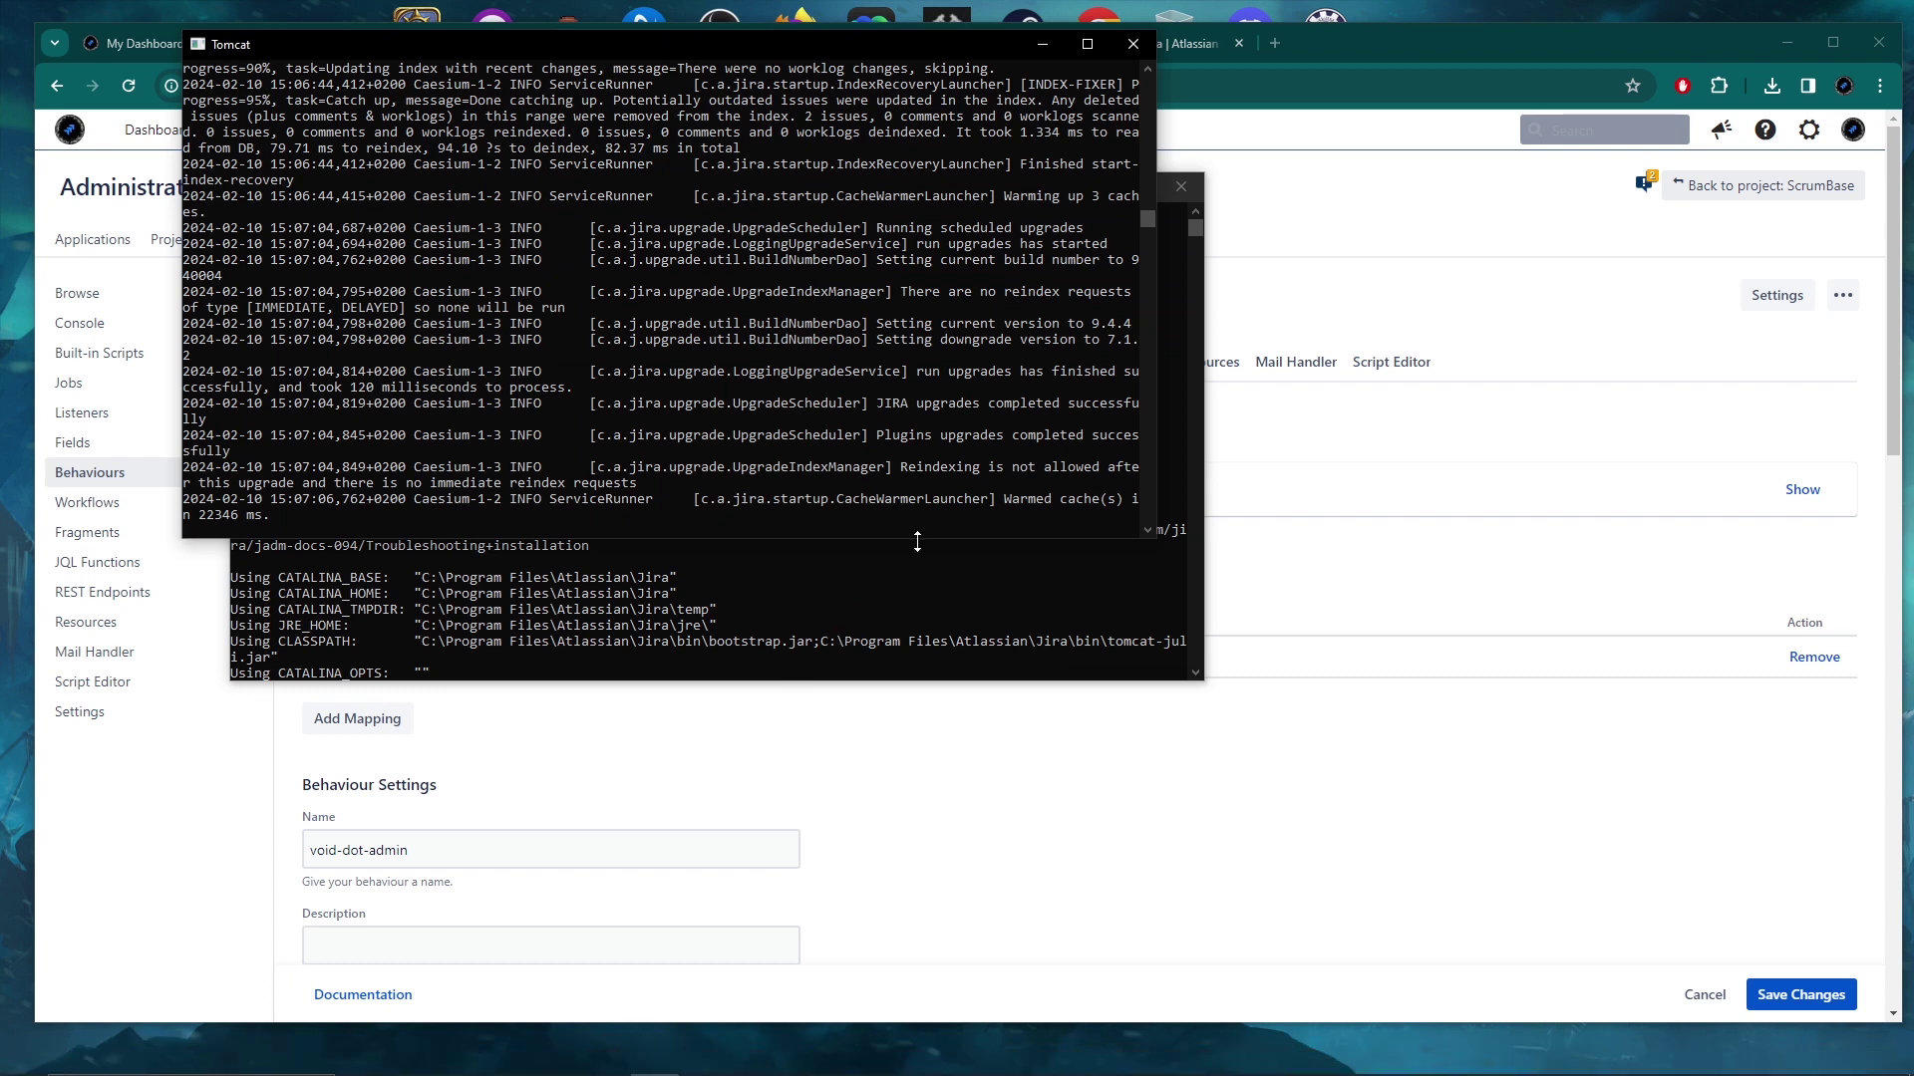
left_click(1398, 52)
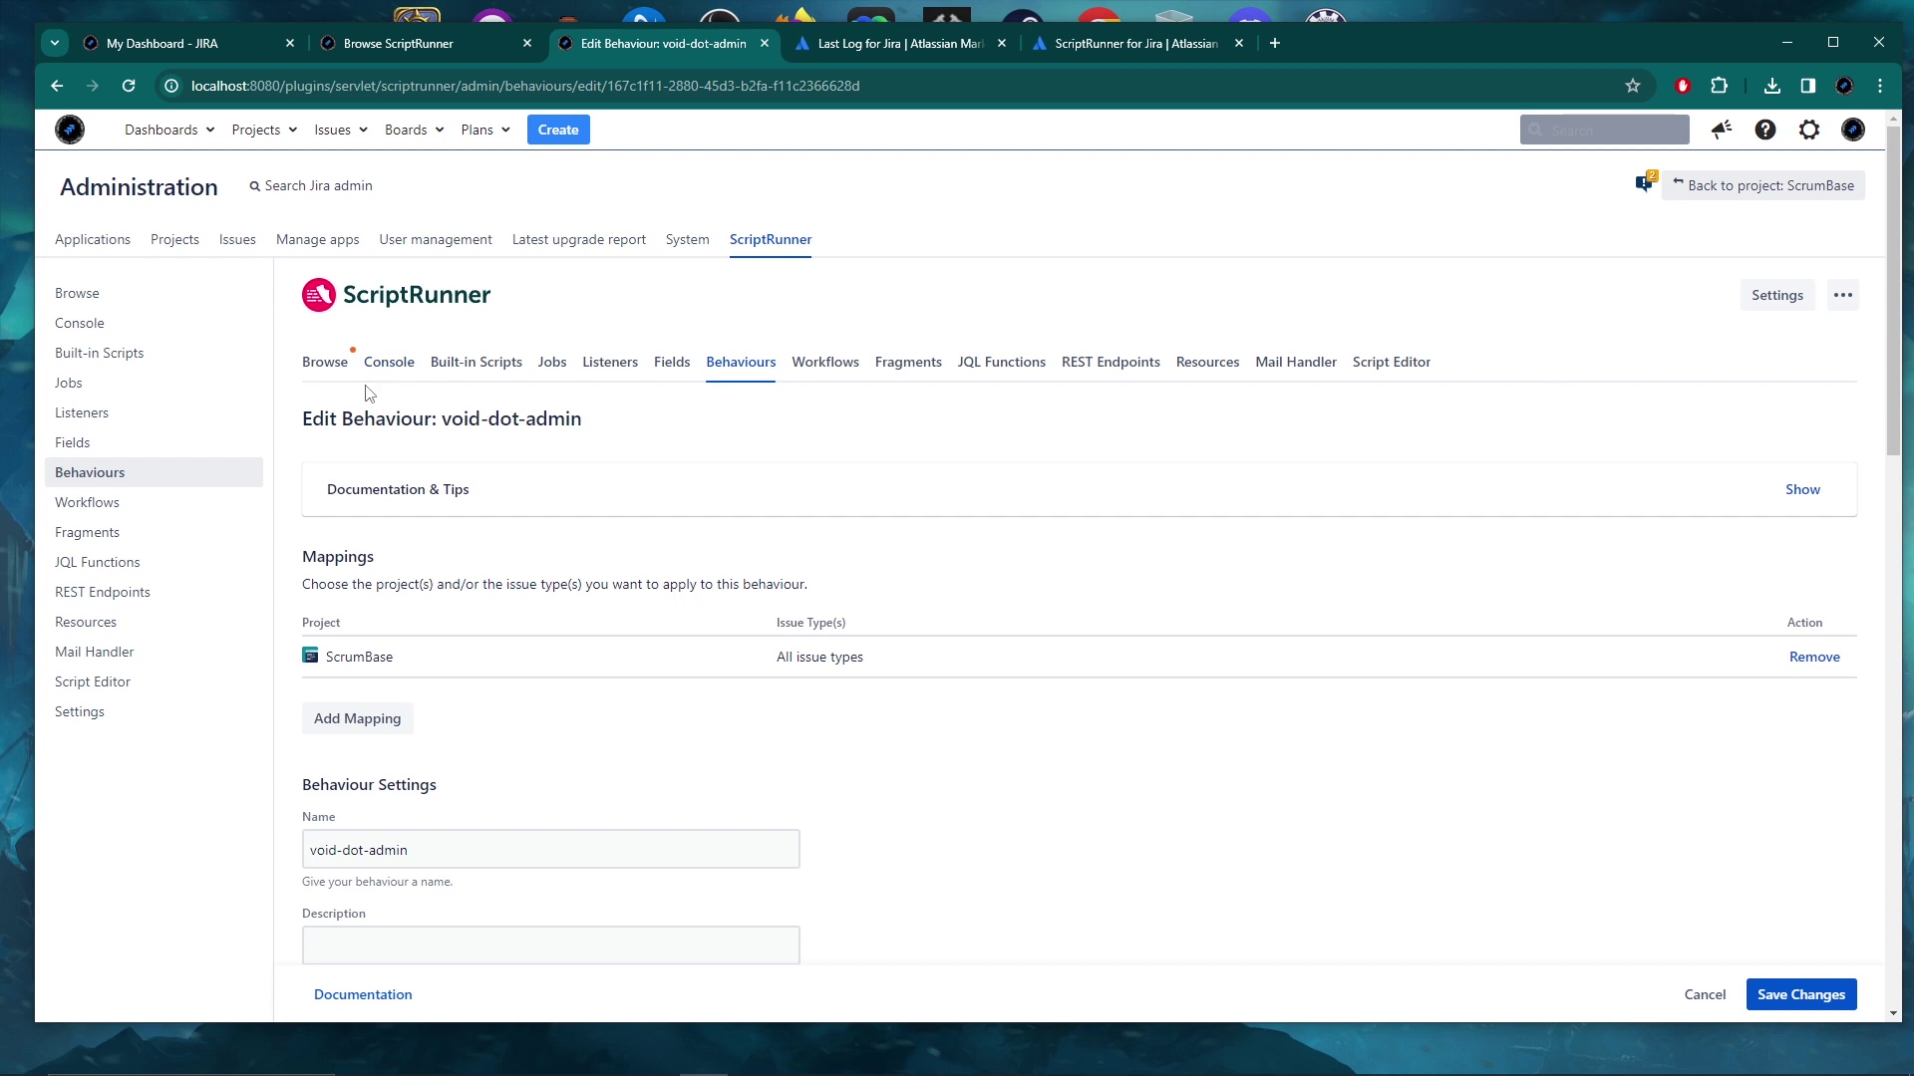
Search the ScriptRunner functionality for "log" and open the "View server log files" built-in script.
left_click(319, 364)
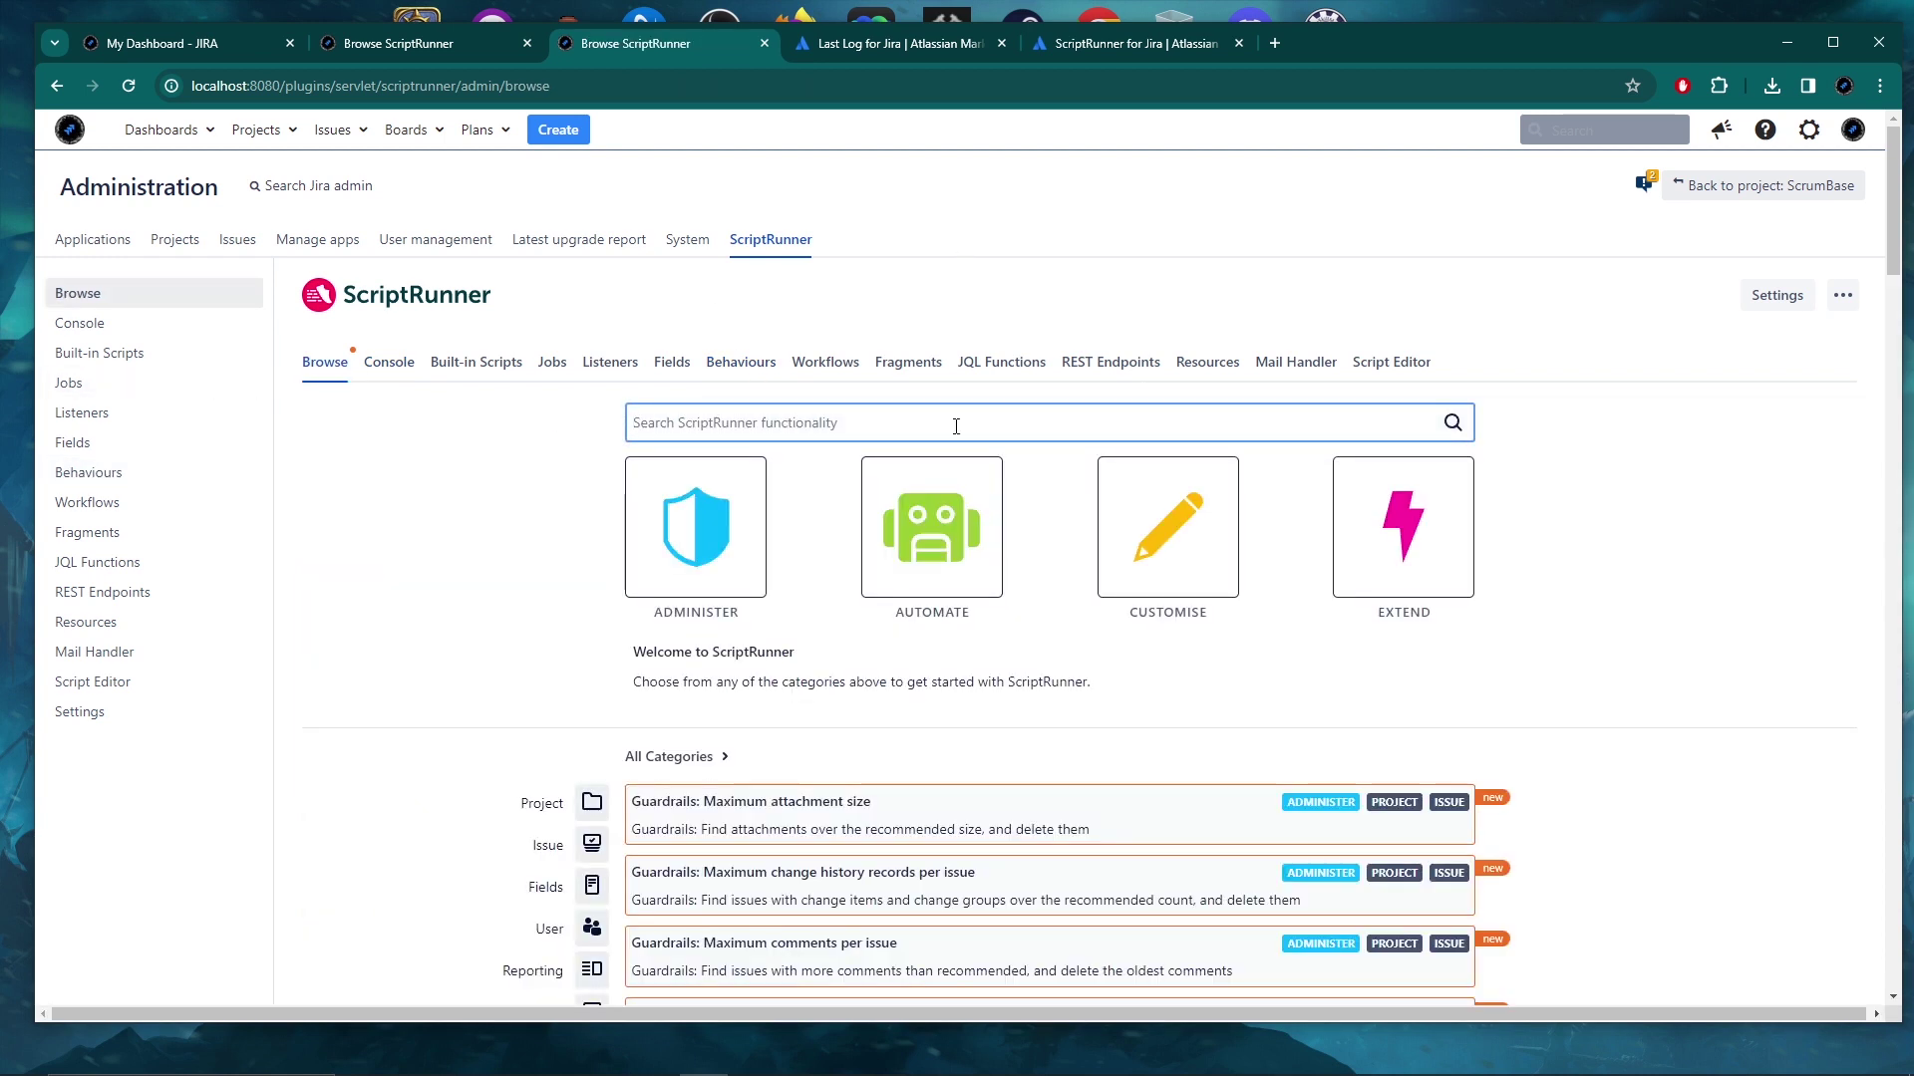
type("log")
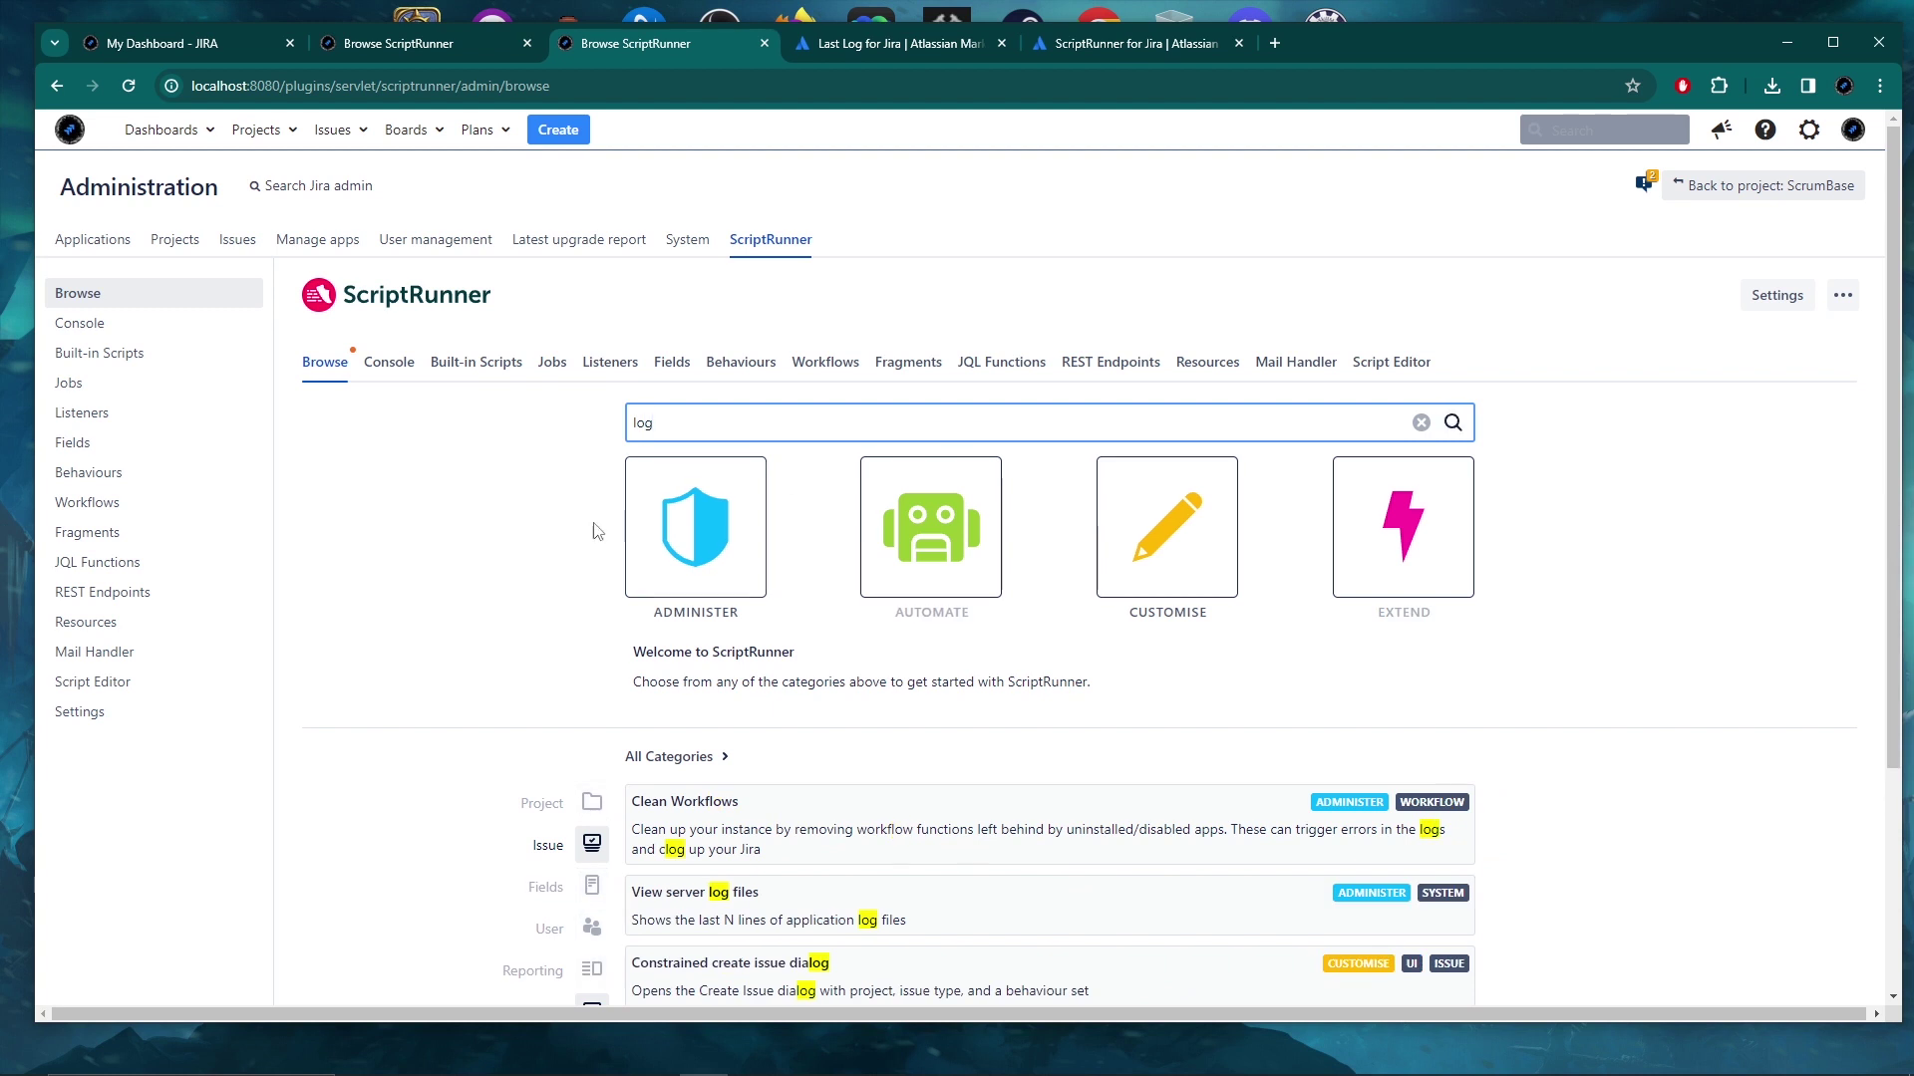
scroll(435, 572, "down", 1)
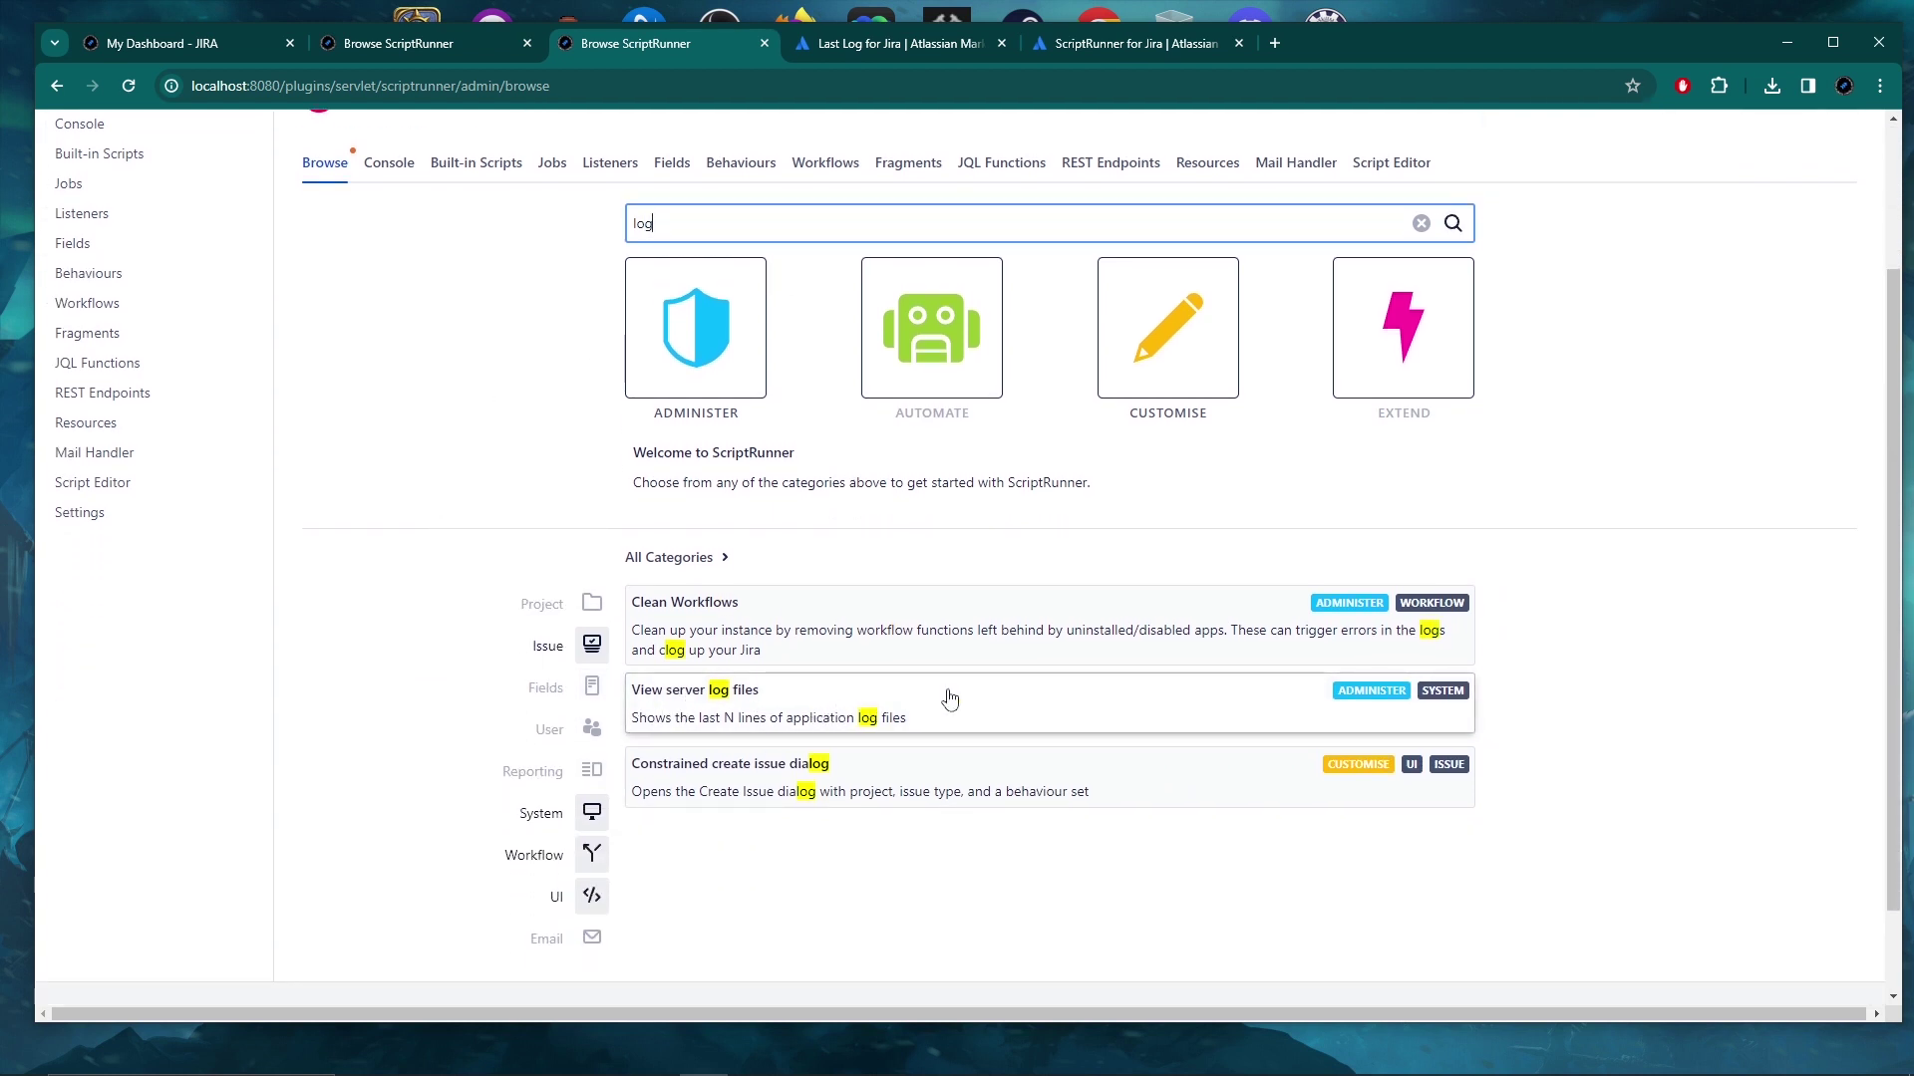
left_click(875, 709)
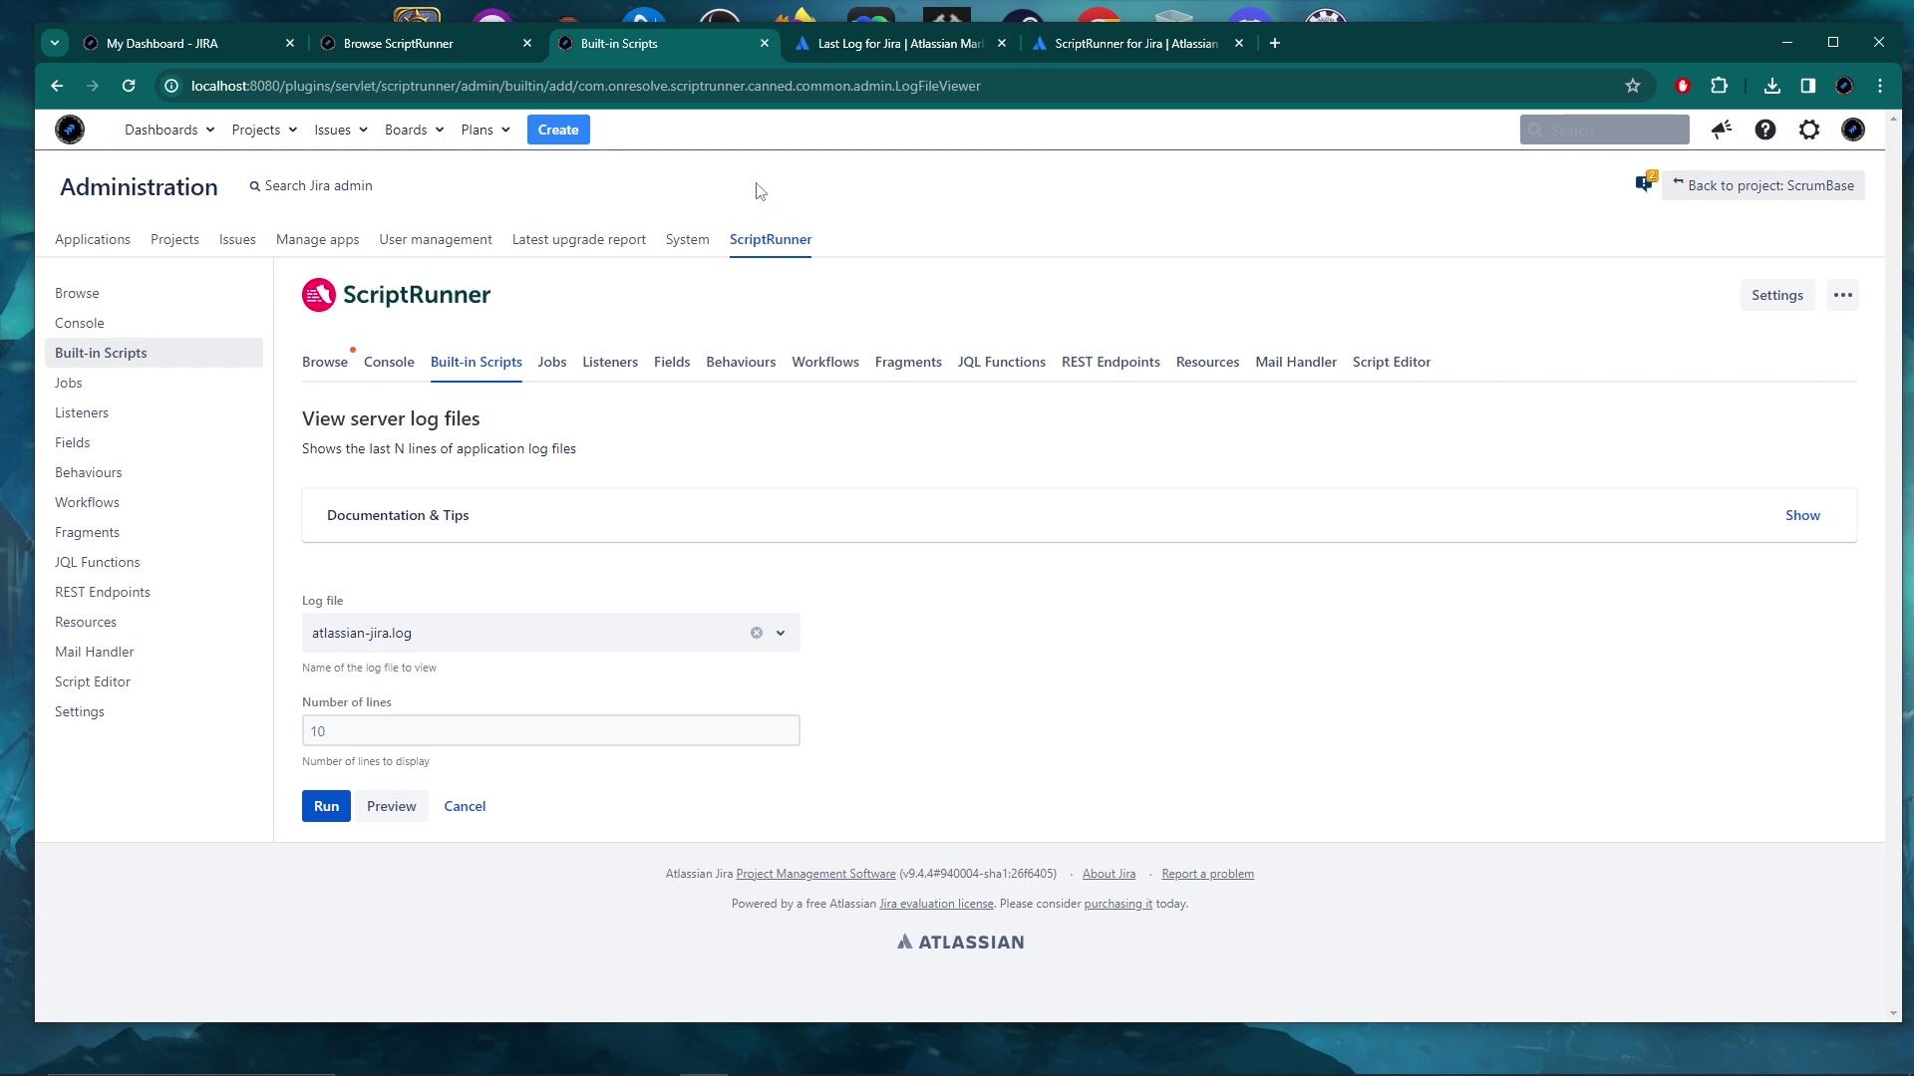
Run the log viewer on atlassian-jira.log with the number of lines set to 500.
left_click(426, 647)
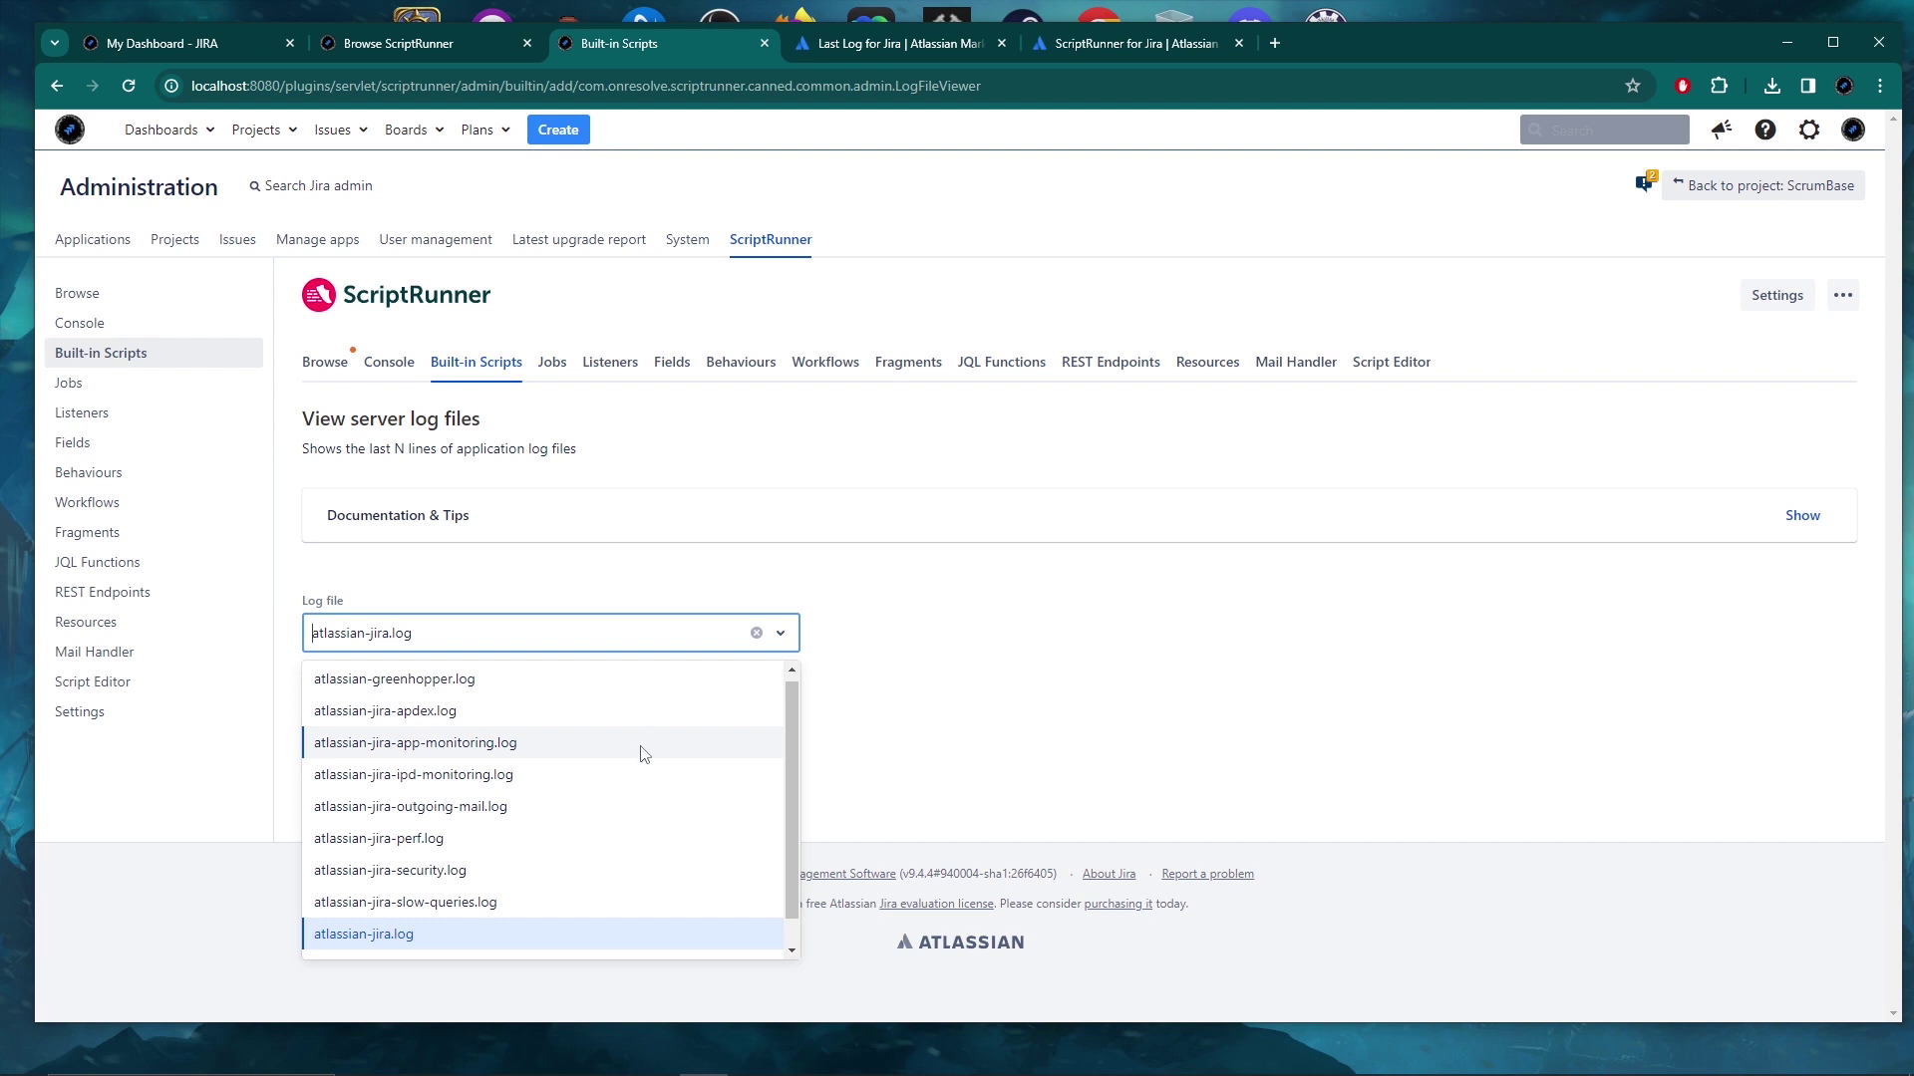
scroll(474, 842, "down", 1)
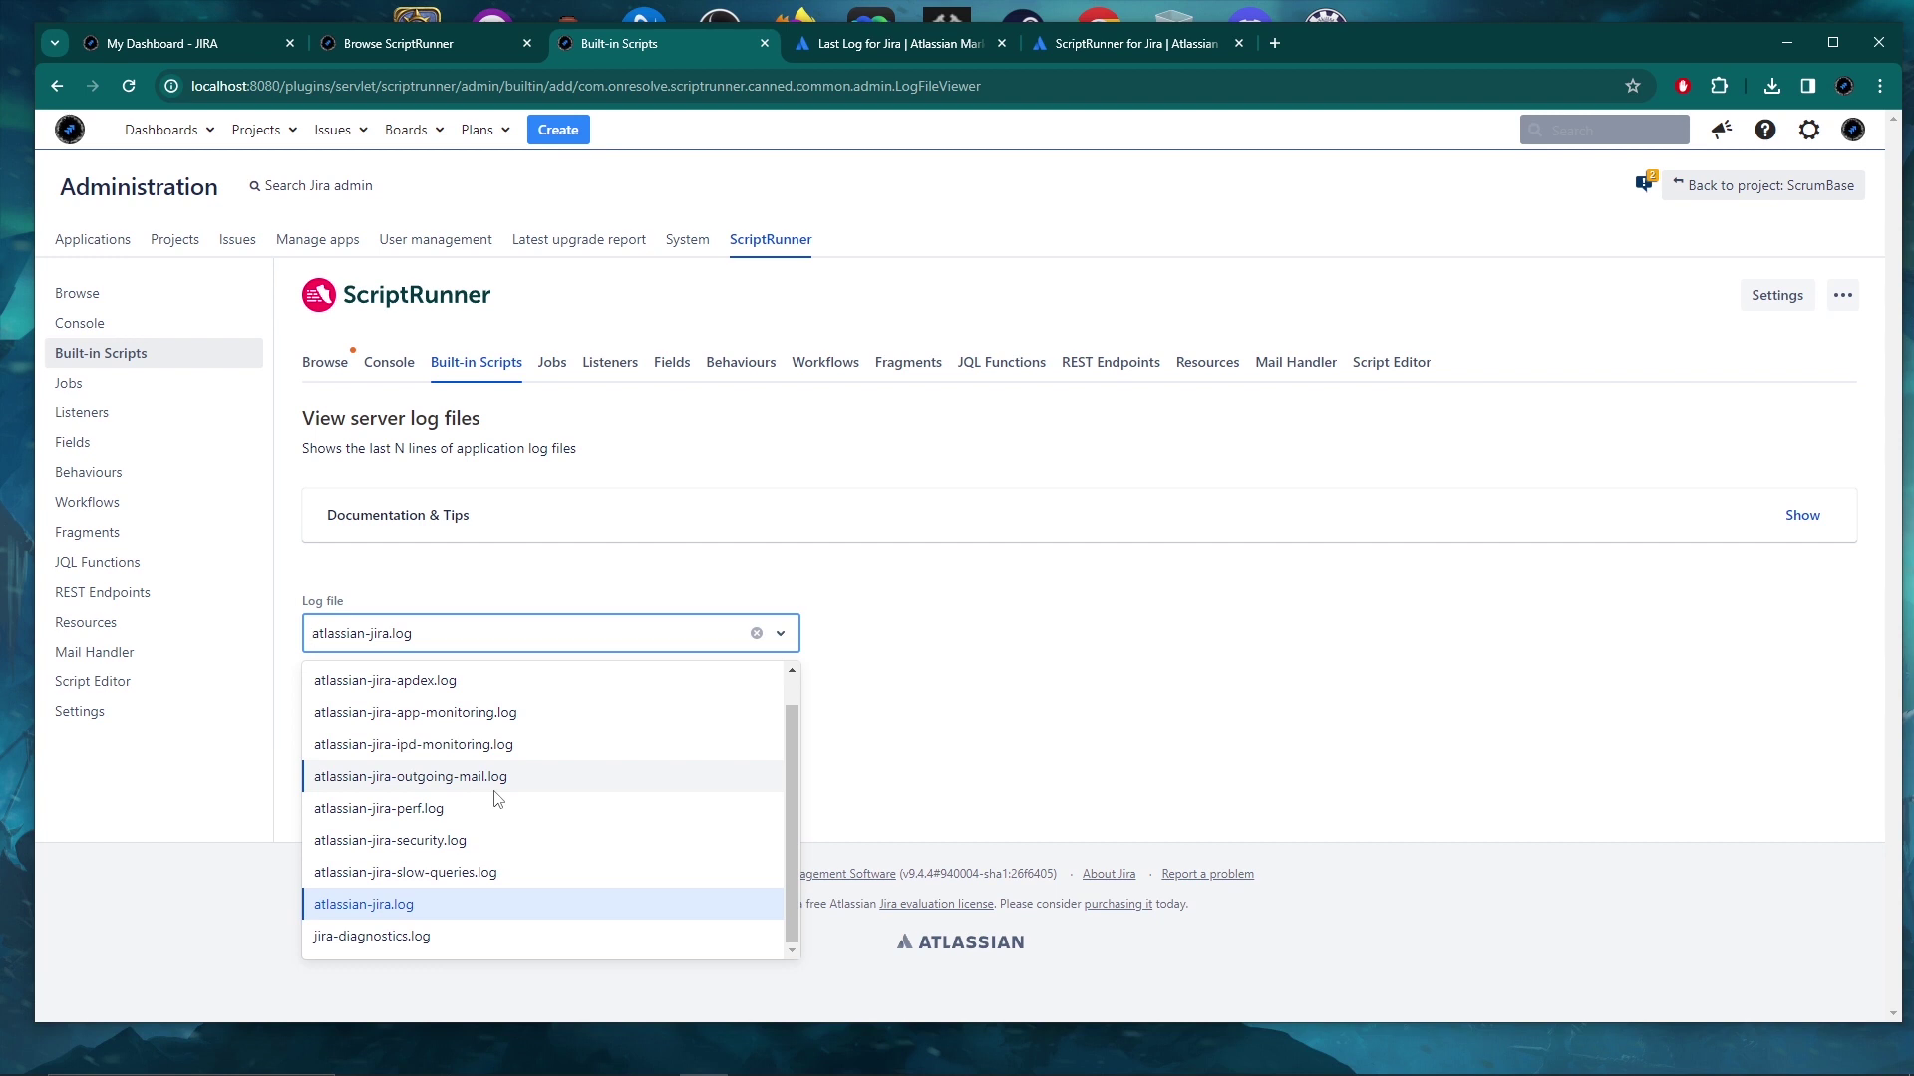
left_click(413, 904)
left_click(461, 732)
type("500")
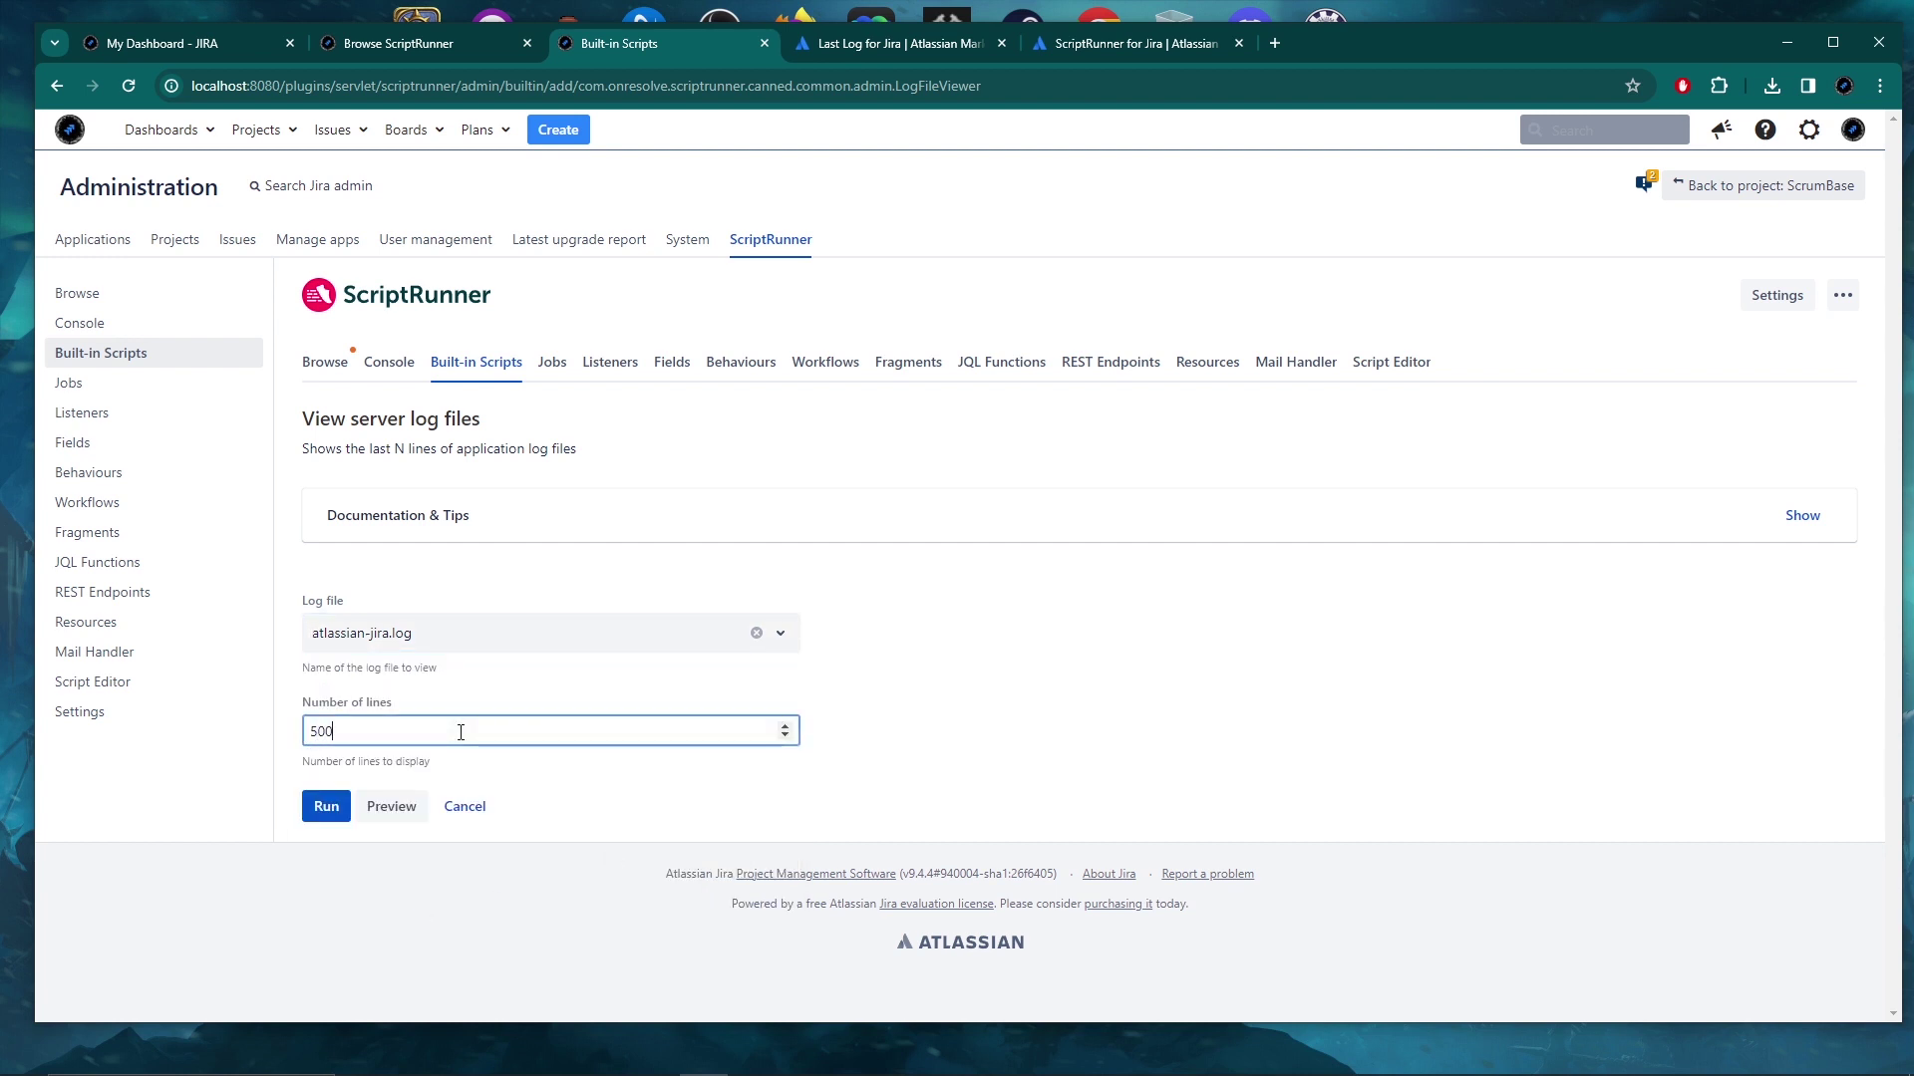
left_click(328, 809)
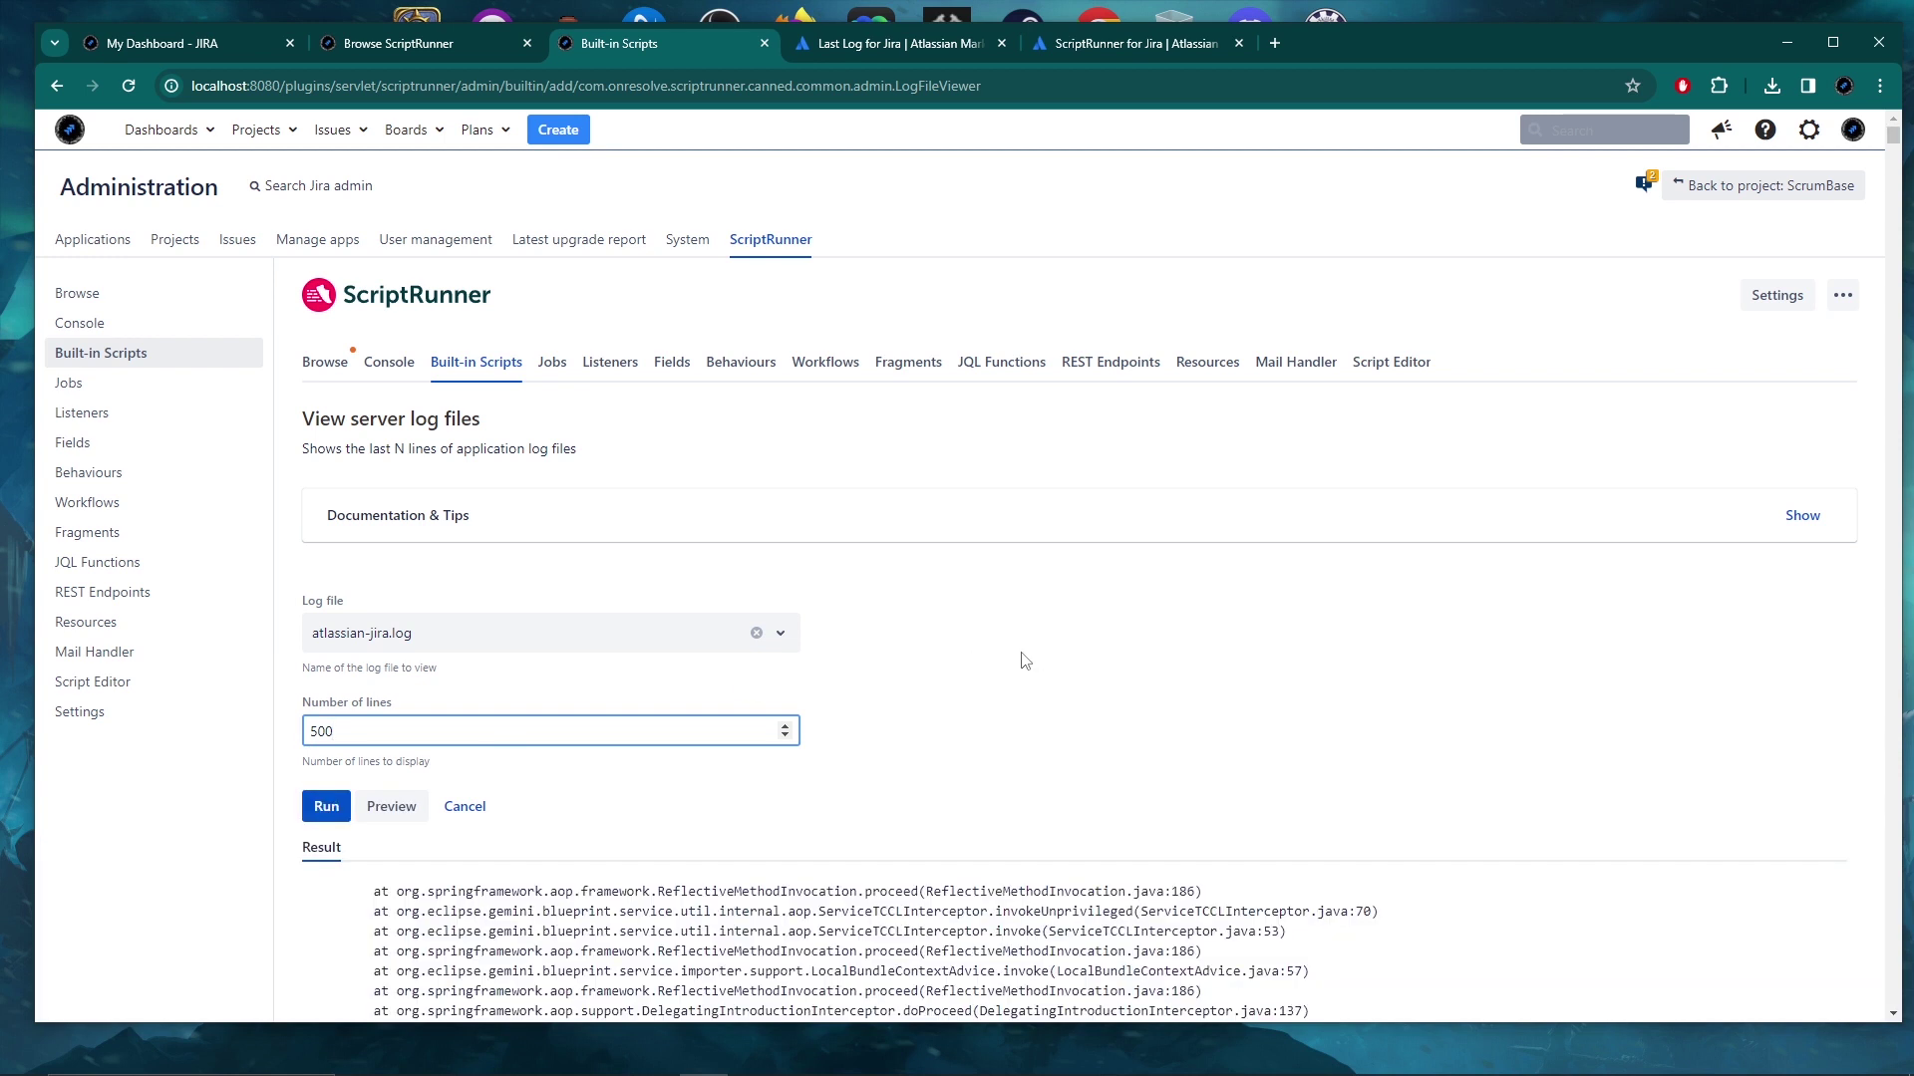
Read through the returned atlassian-jira.log lines.
scroll(997, 662, "down", 4)
scroll(918, 671, "down", 15)
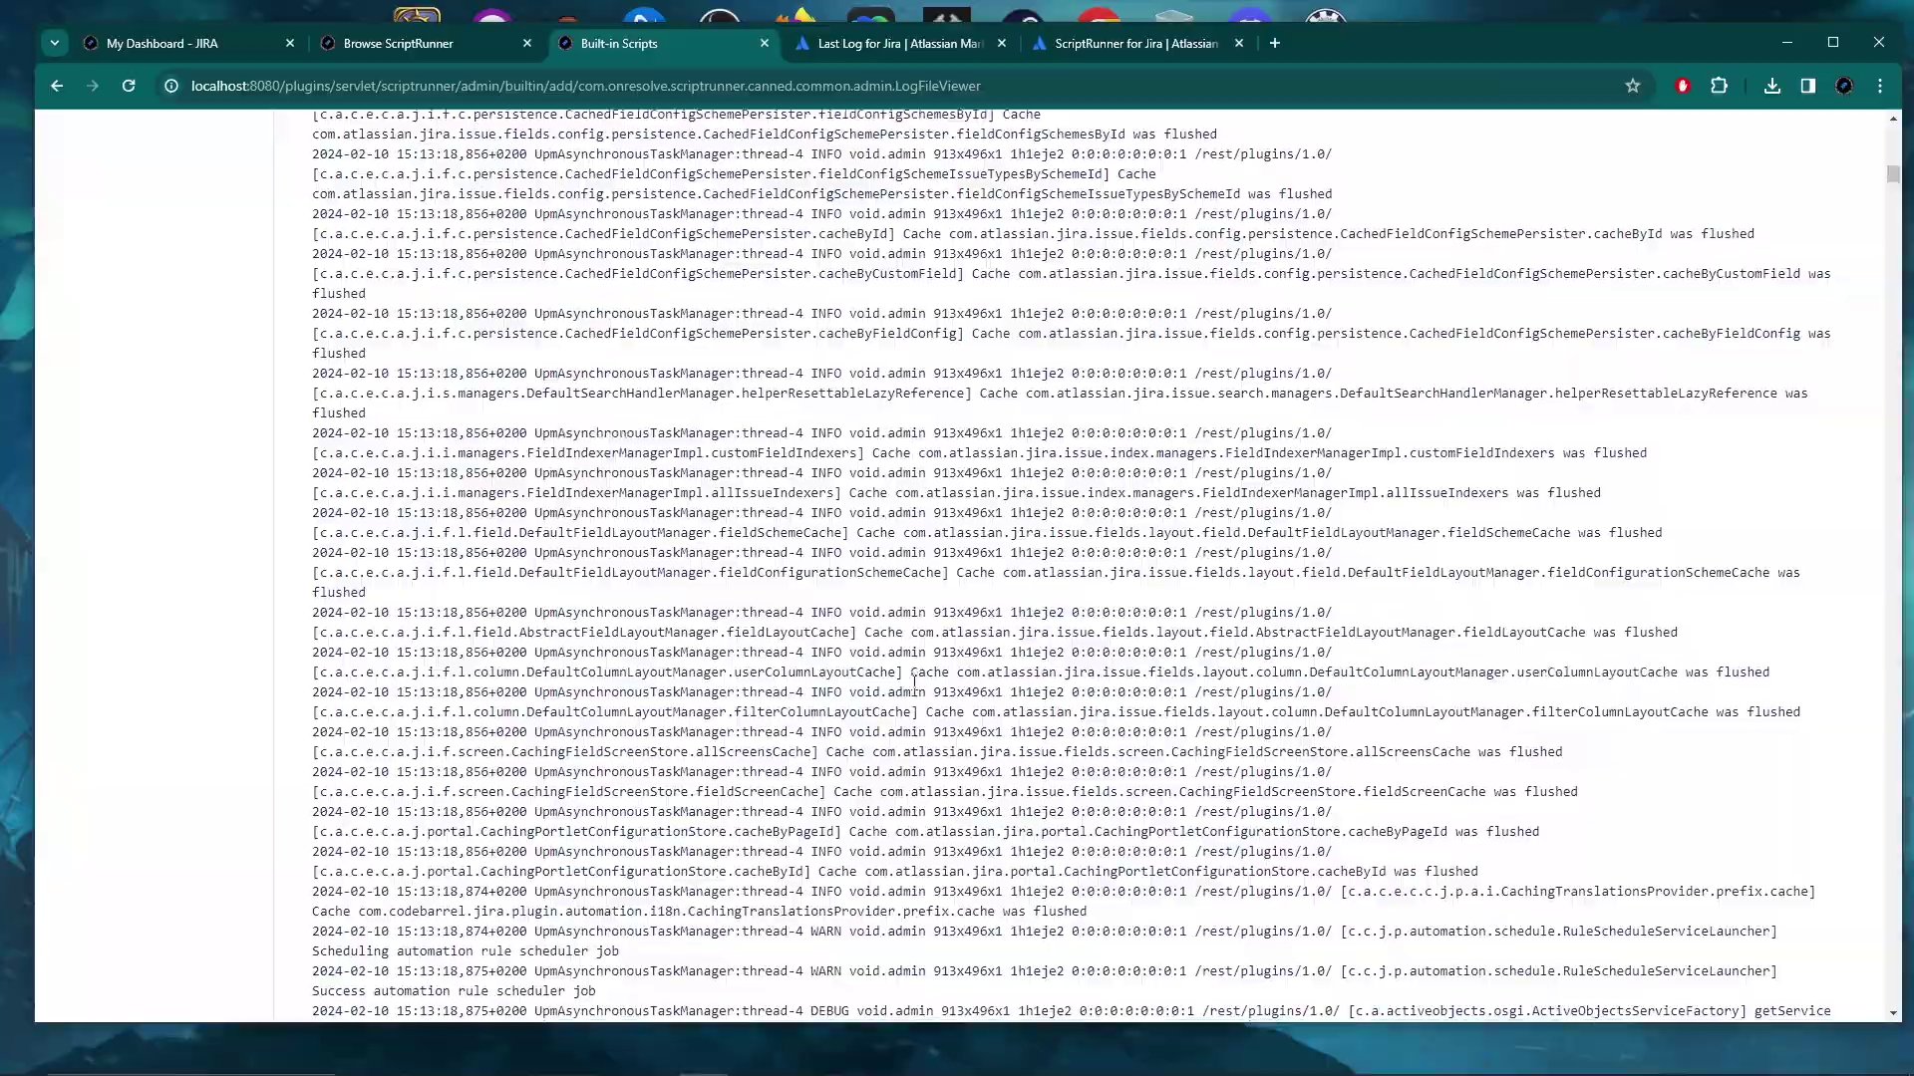
left_click_drag(1894, 212, 1889, 119)
scroll(786, 660, "down", 3)
scroll(785, 660, "down", 2)
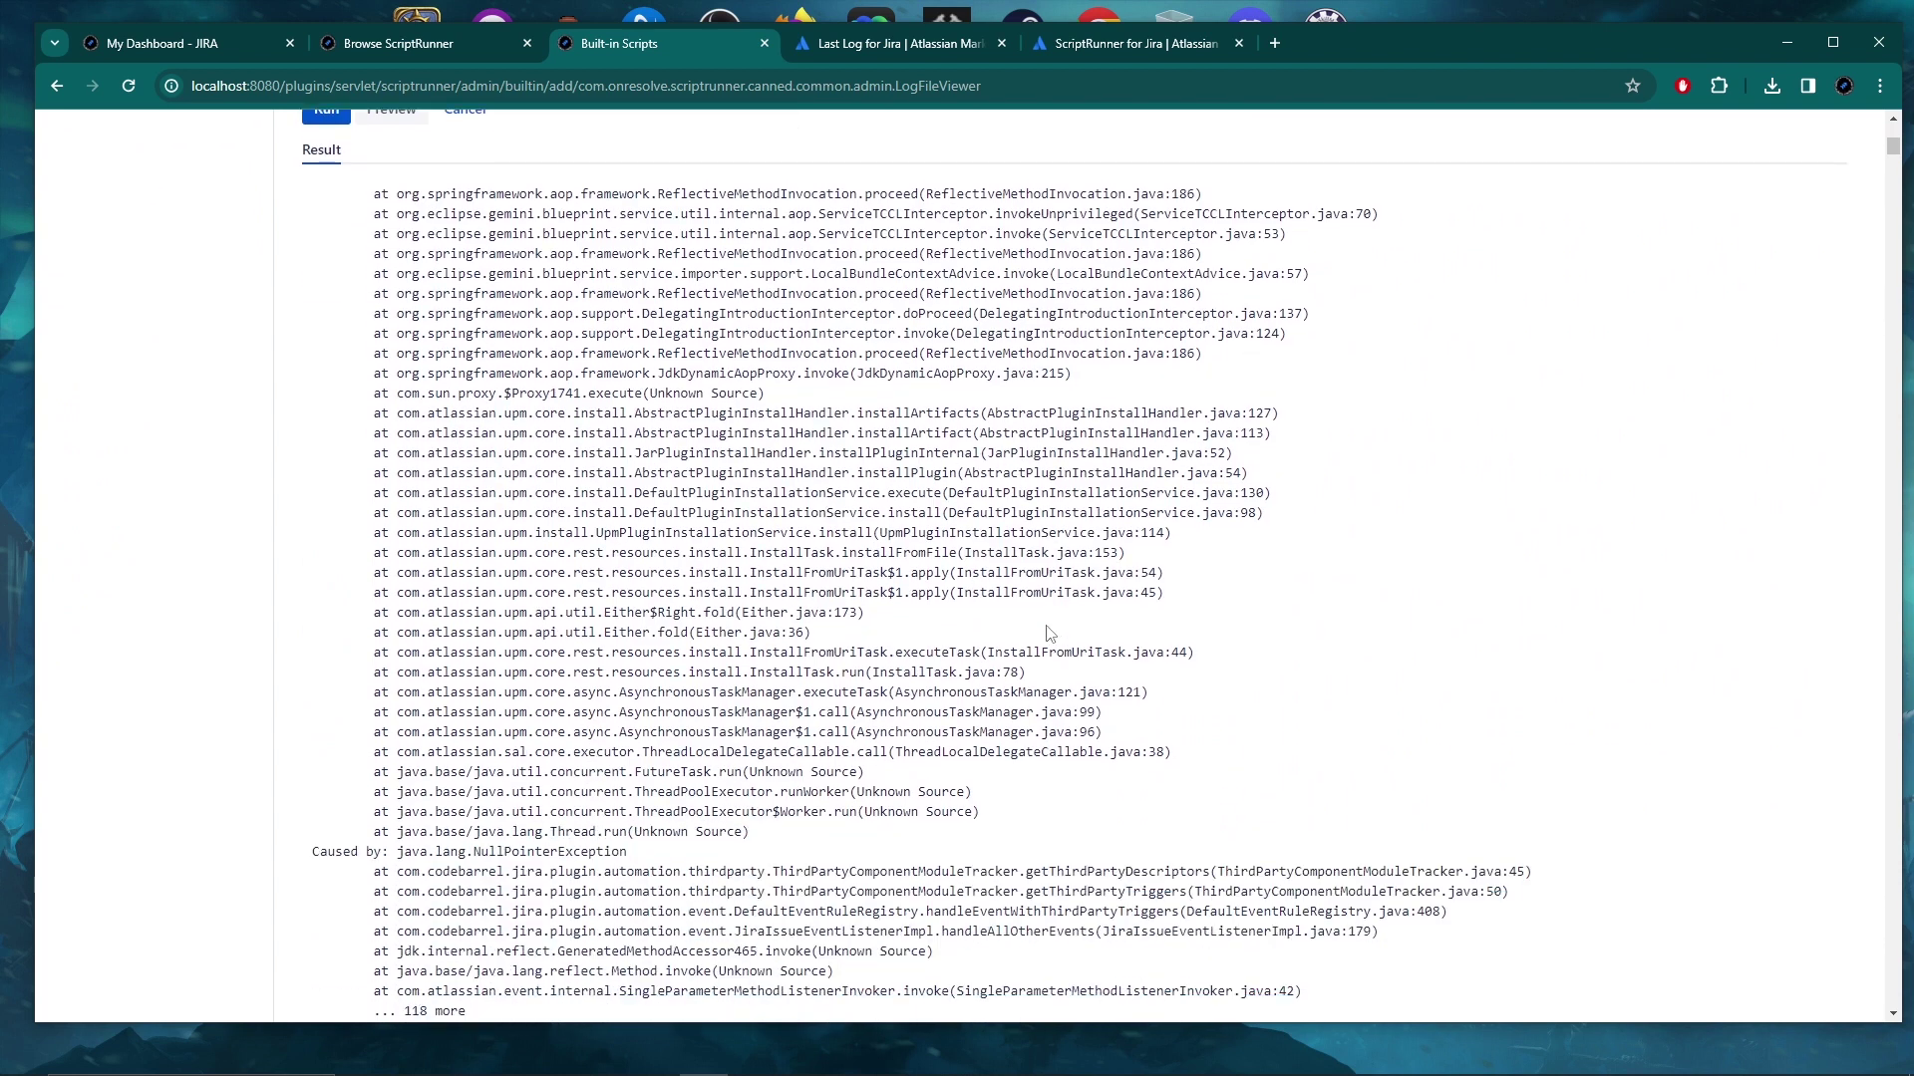
scroll(1049, 641, "up", 5)
Return to the Jira dashboard and open the form for creating a new issue.
left_click(803, 51)
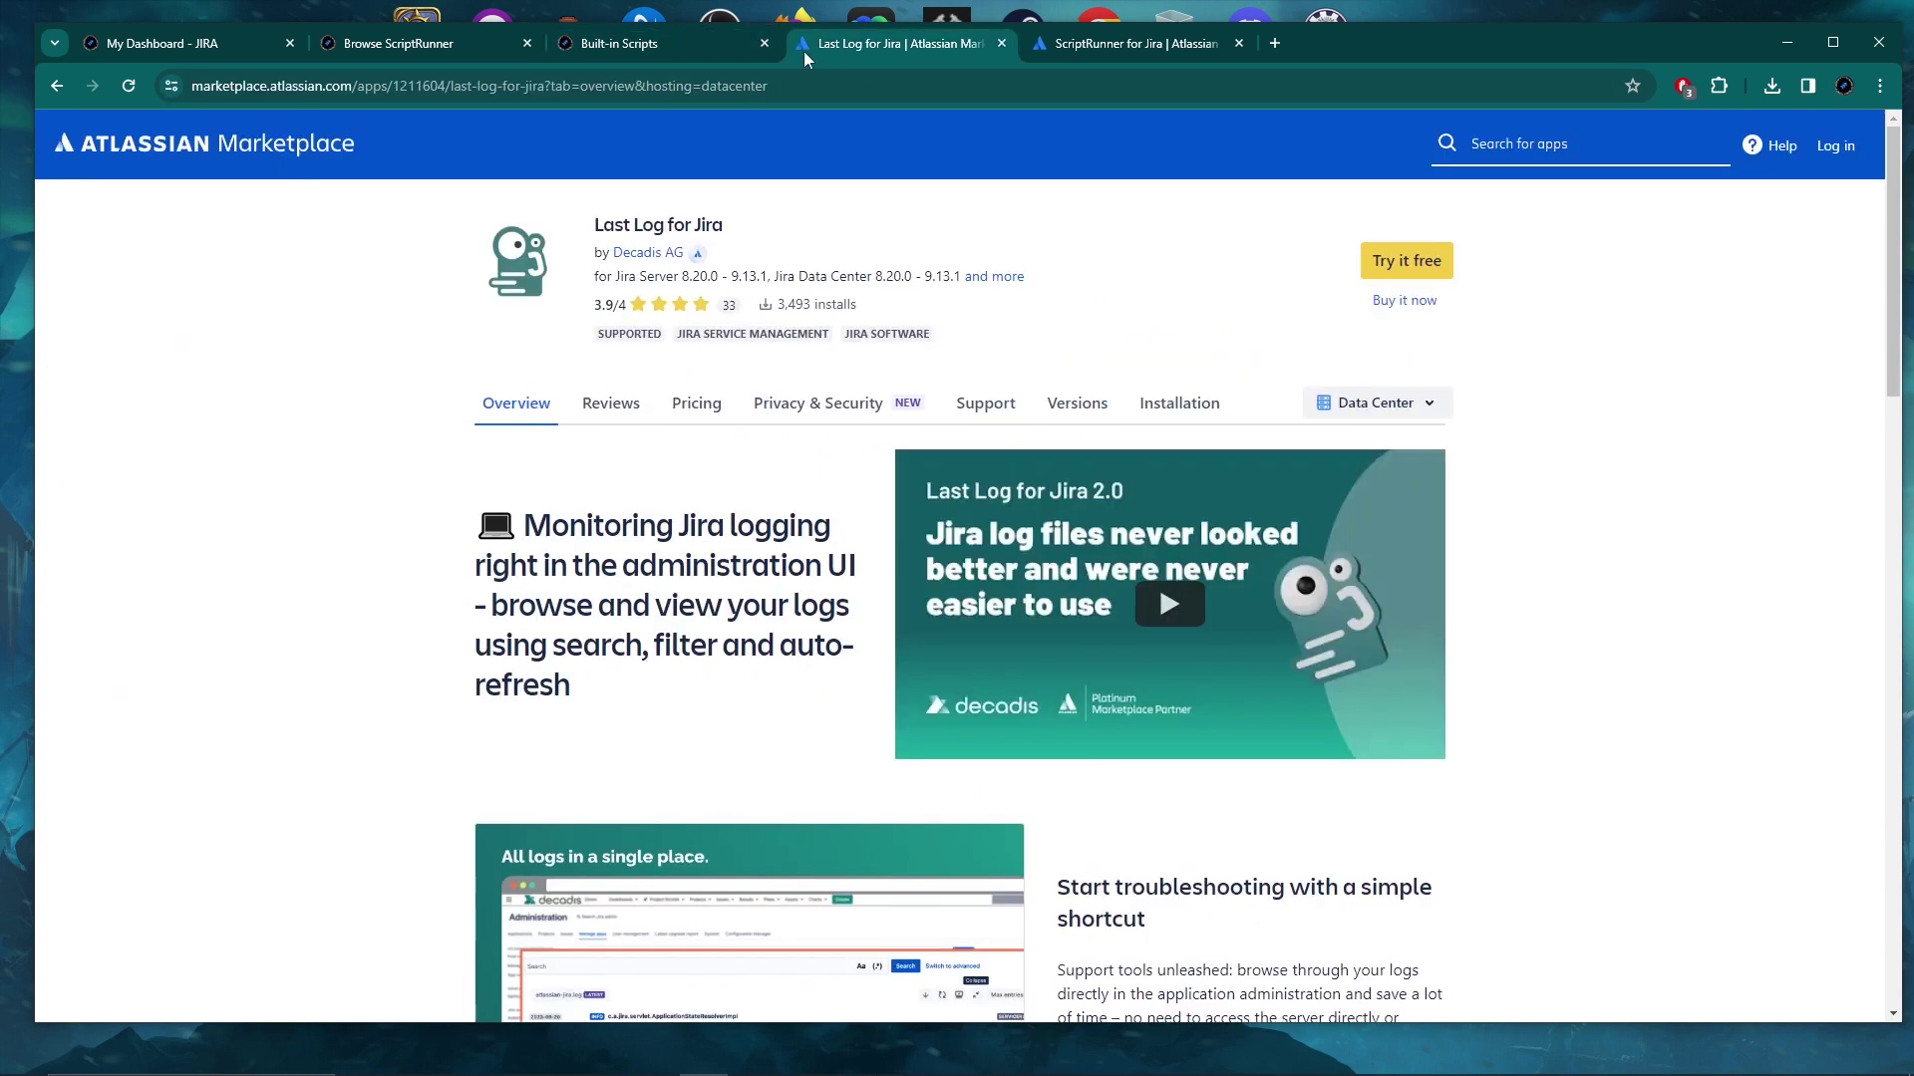
left_click(590, 51)
left_click(415, 48)
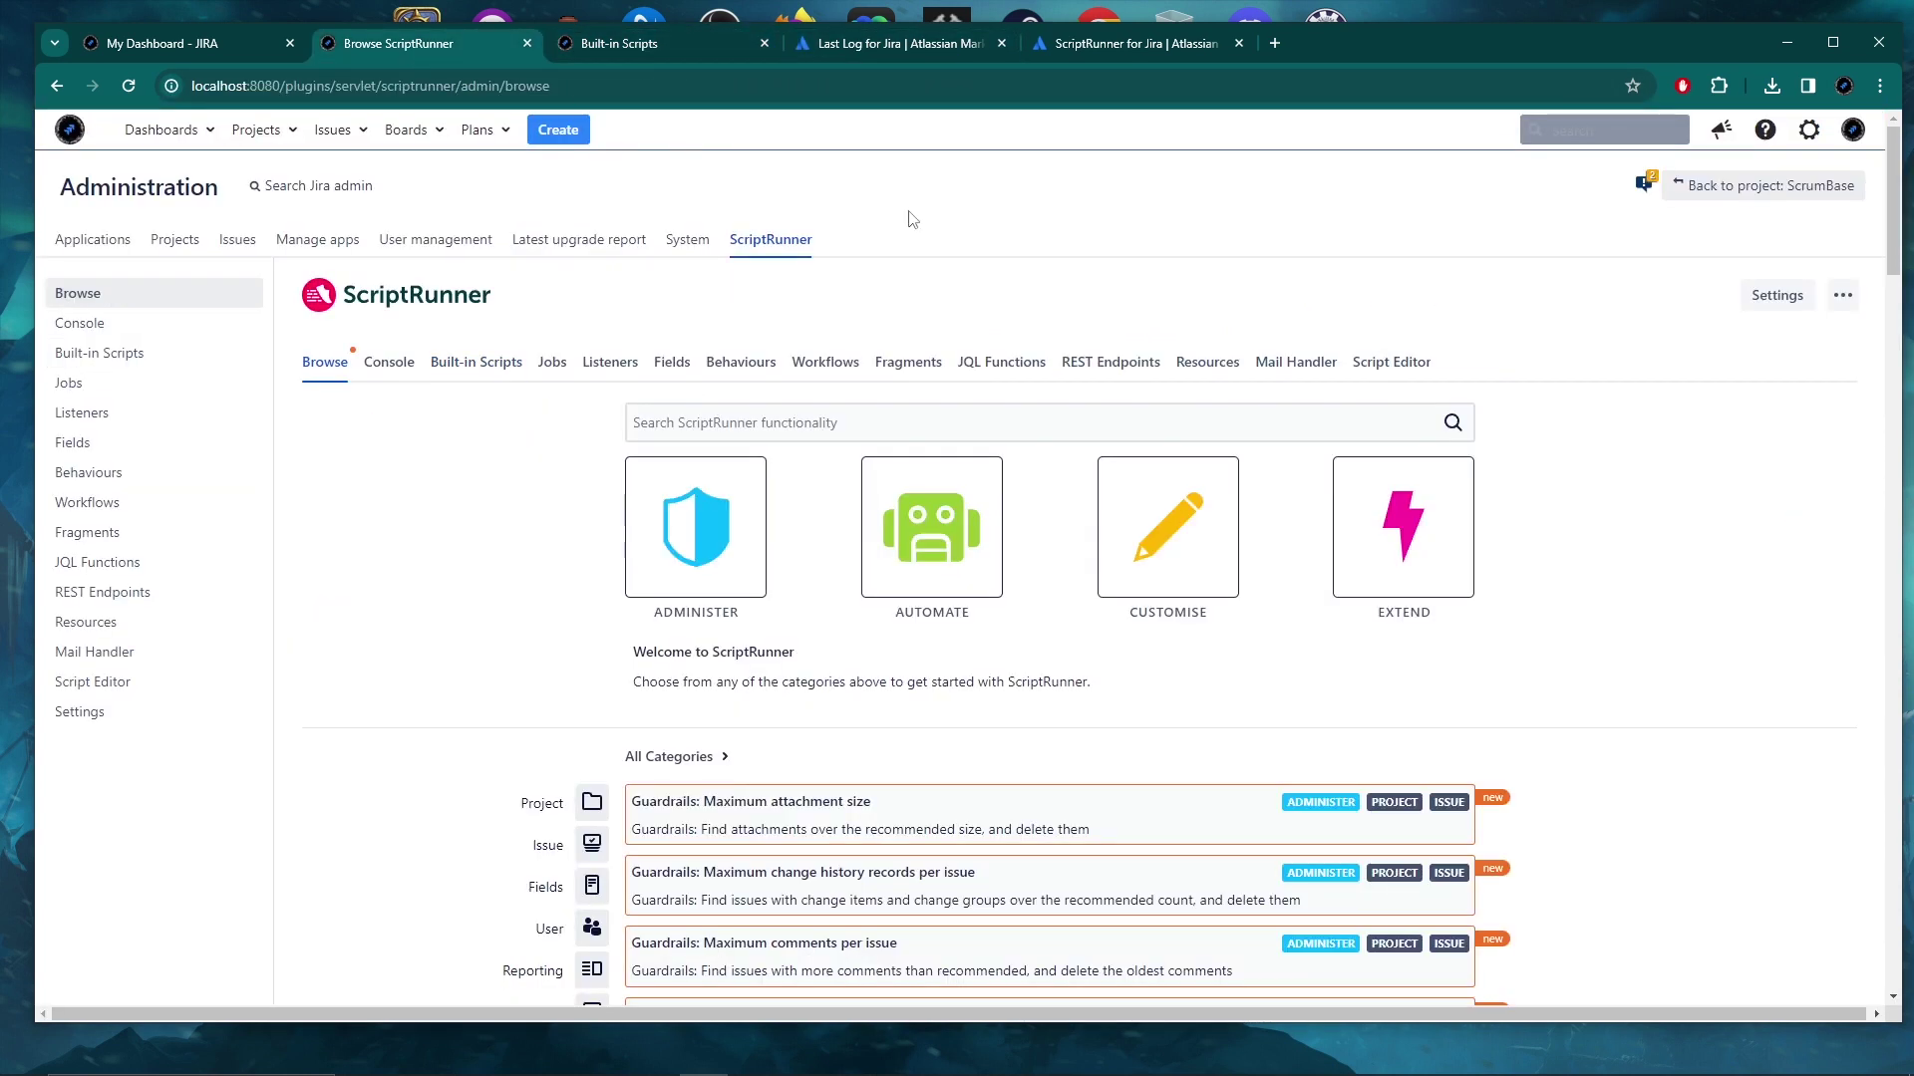
left_click(221, 48)
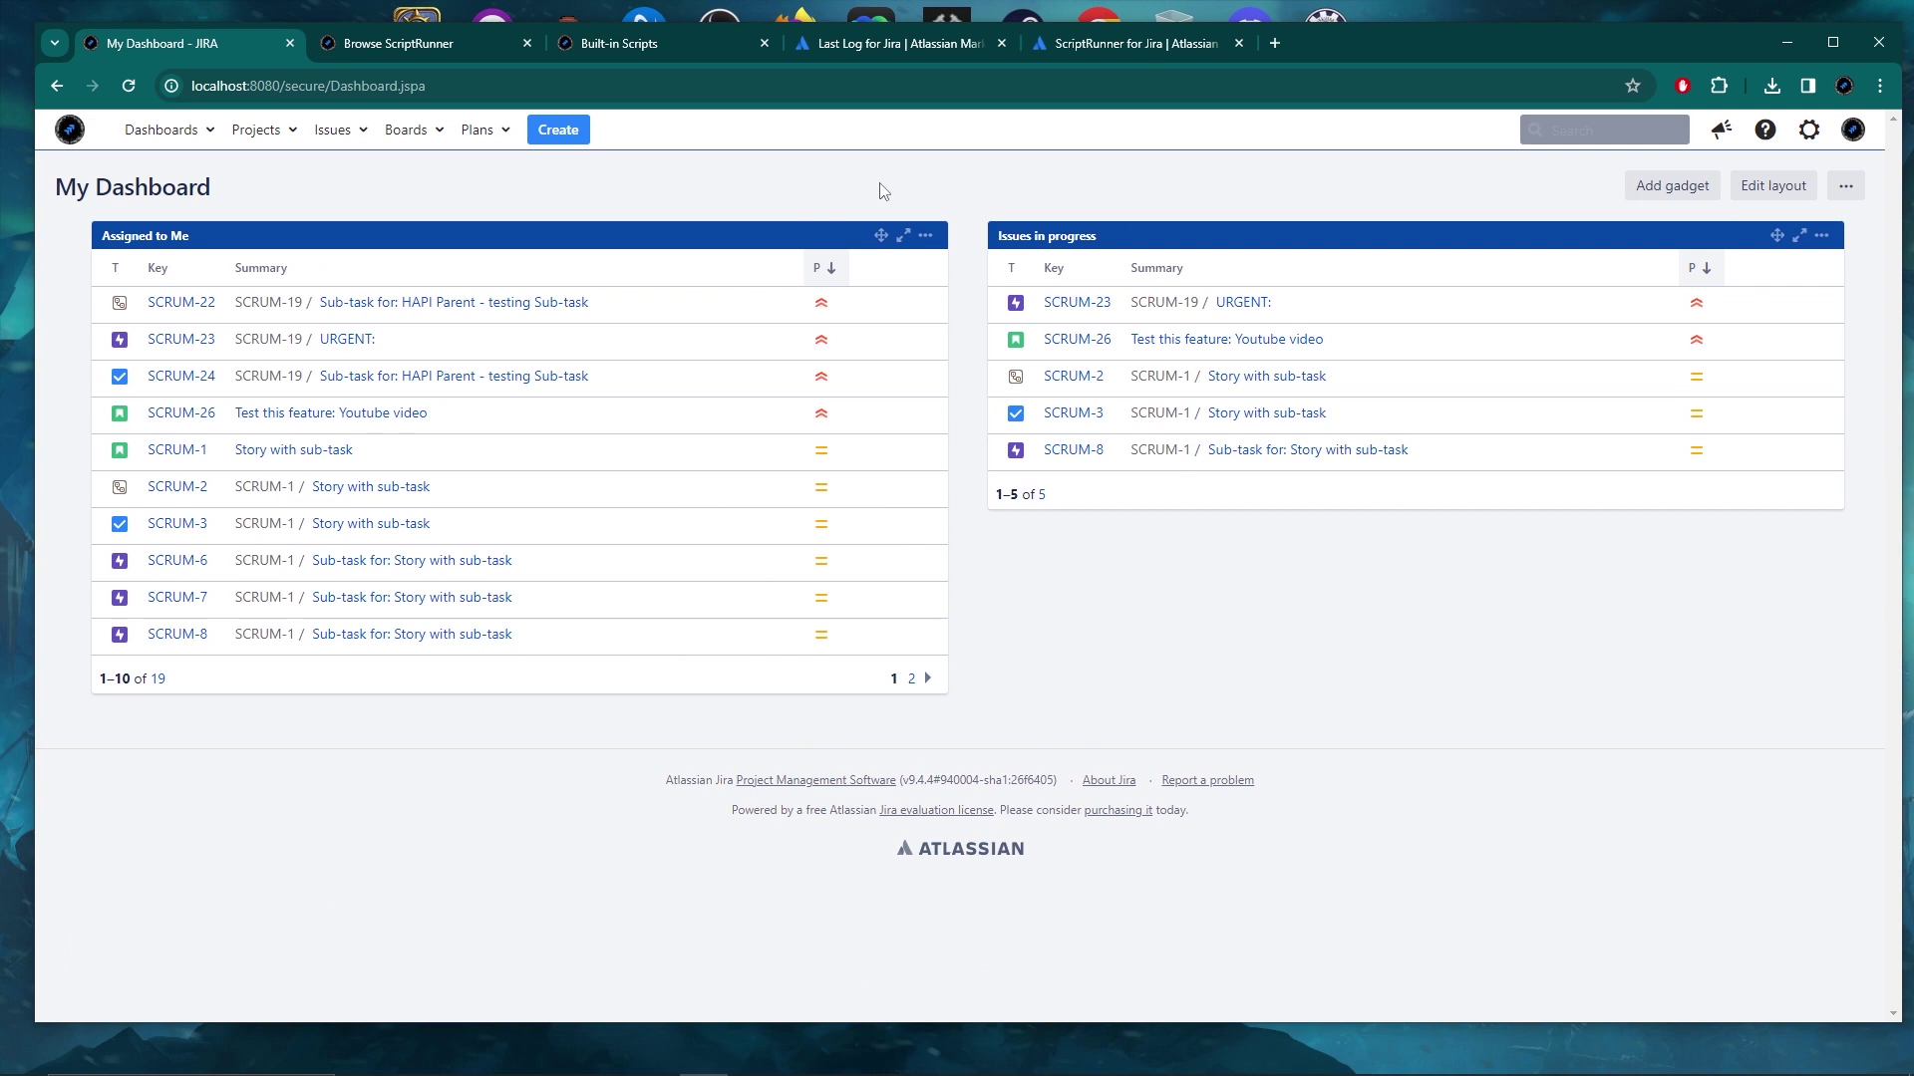
left_click(573, 132)
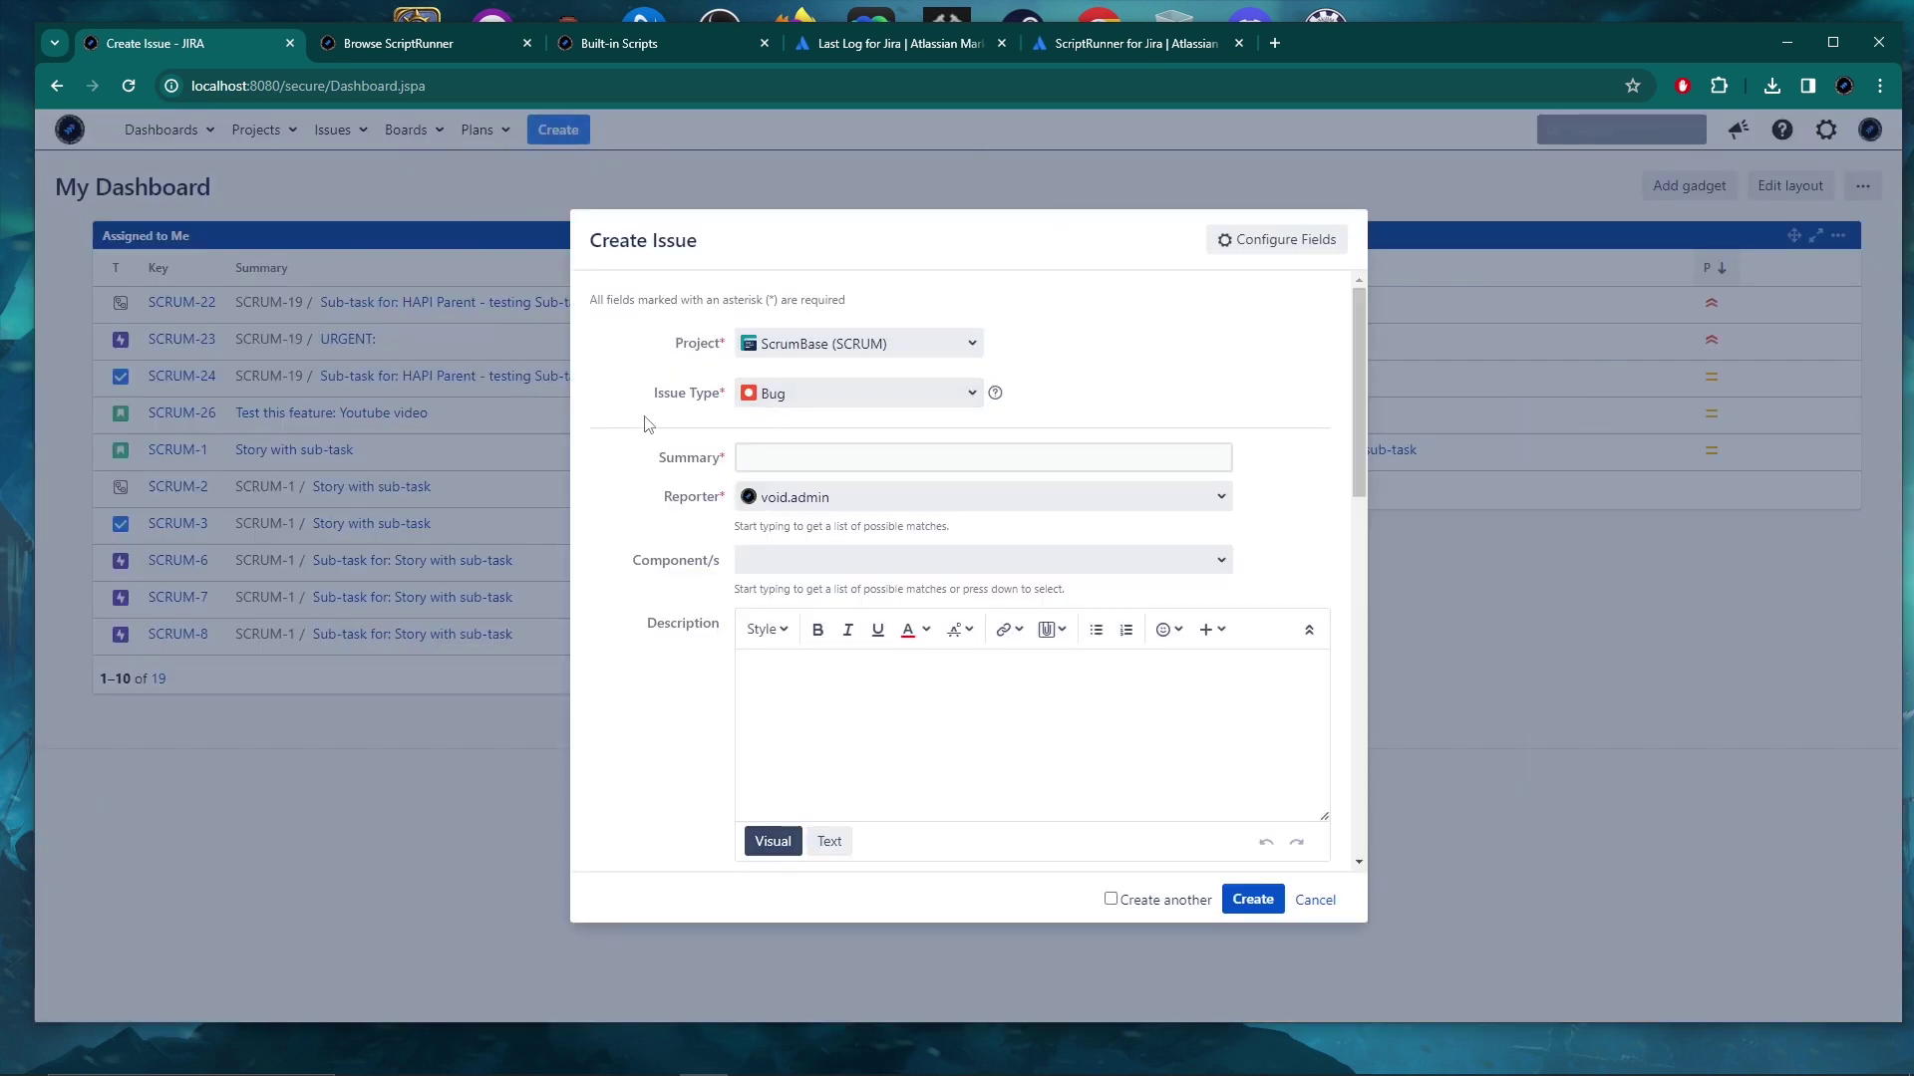
Set the new bug's priority to Highest and check its Summary field.
scroll(703, 449, "down", 5)
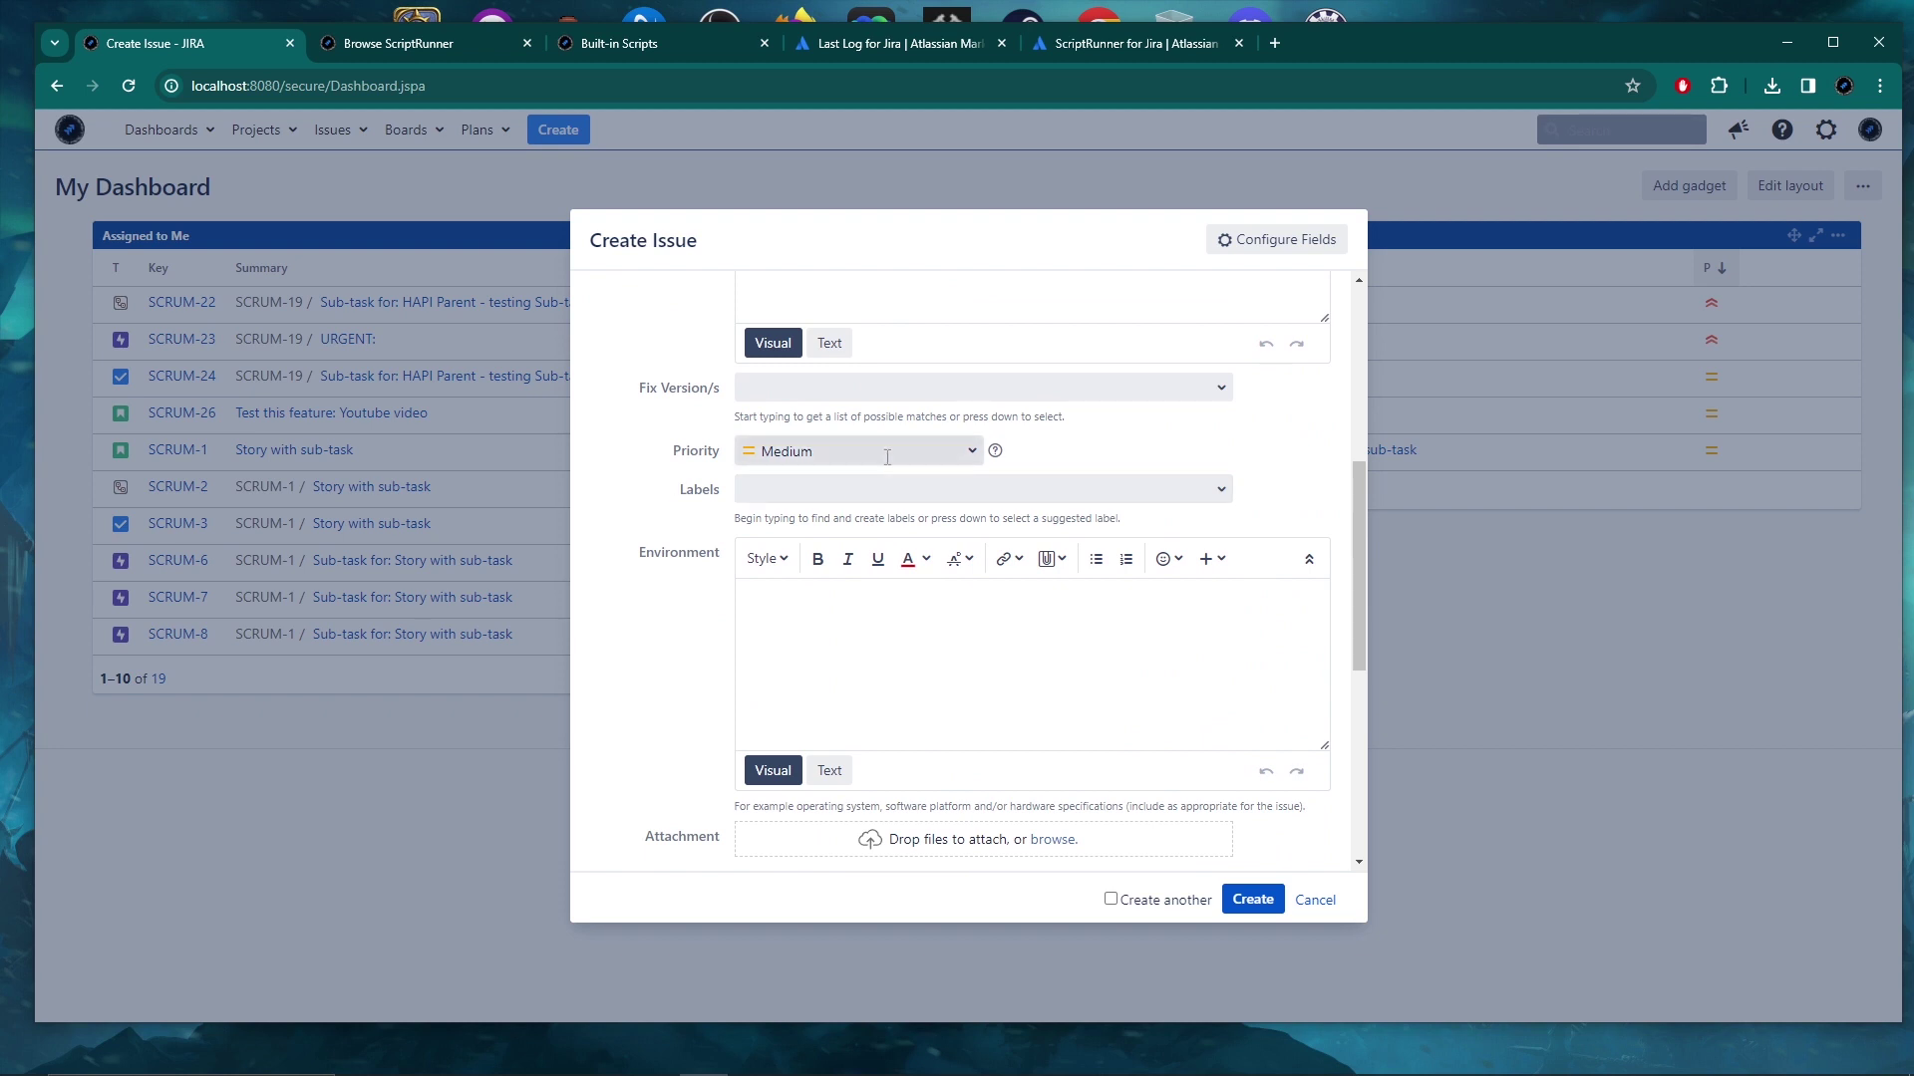
scroll(691, 547, "up", 5)
left_click(815, 356)
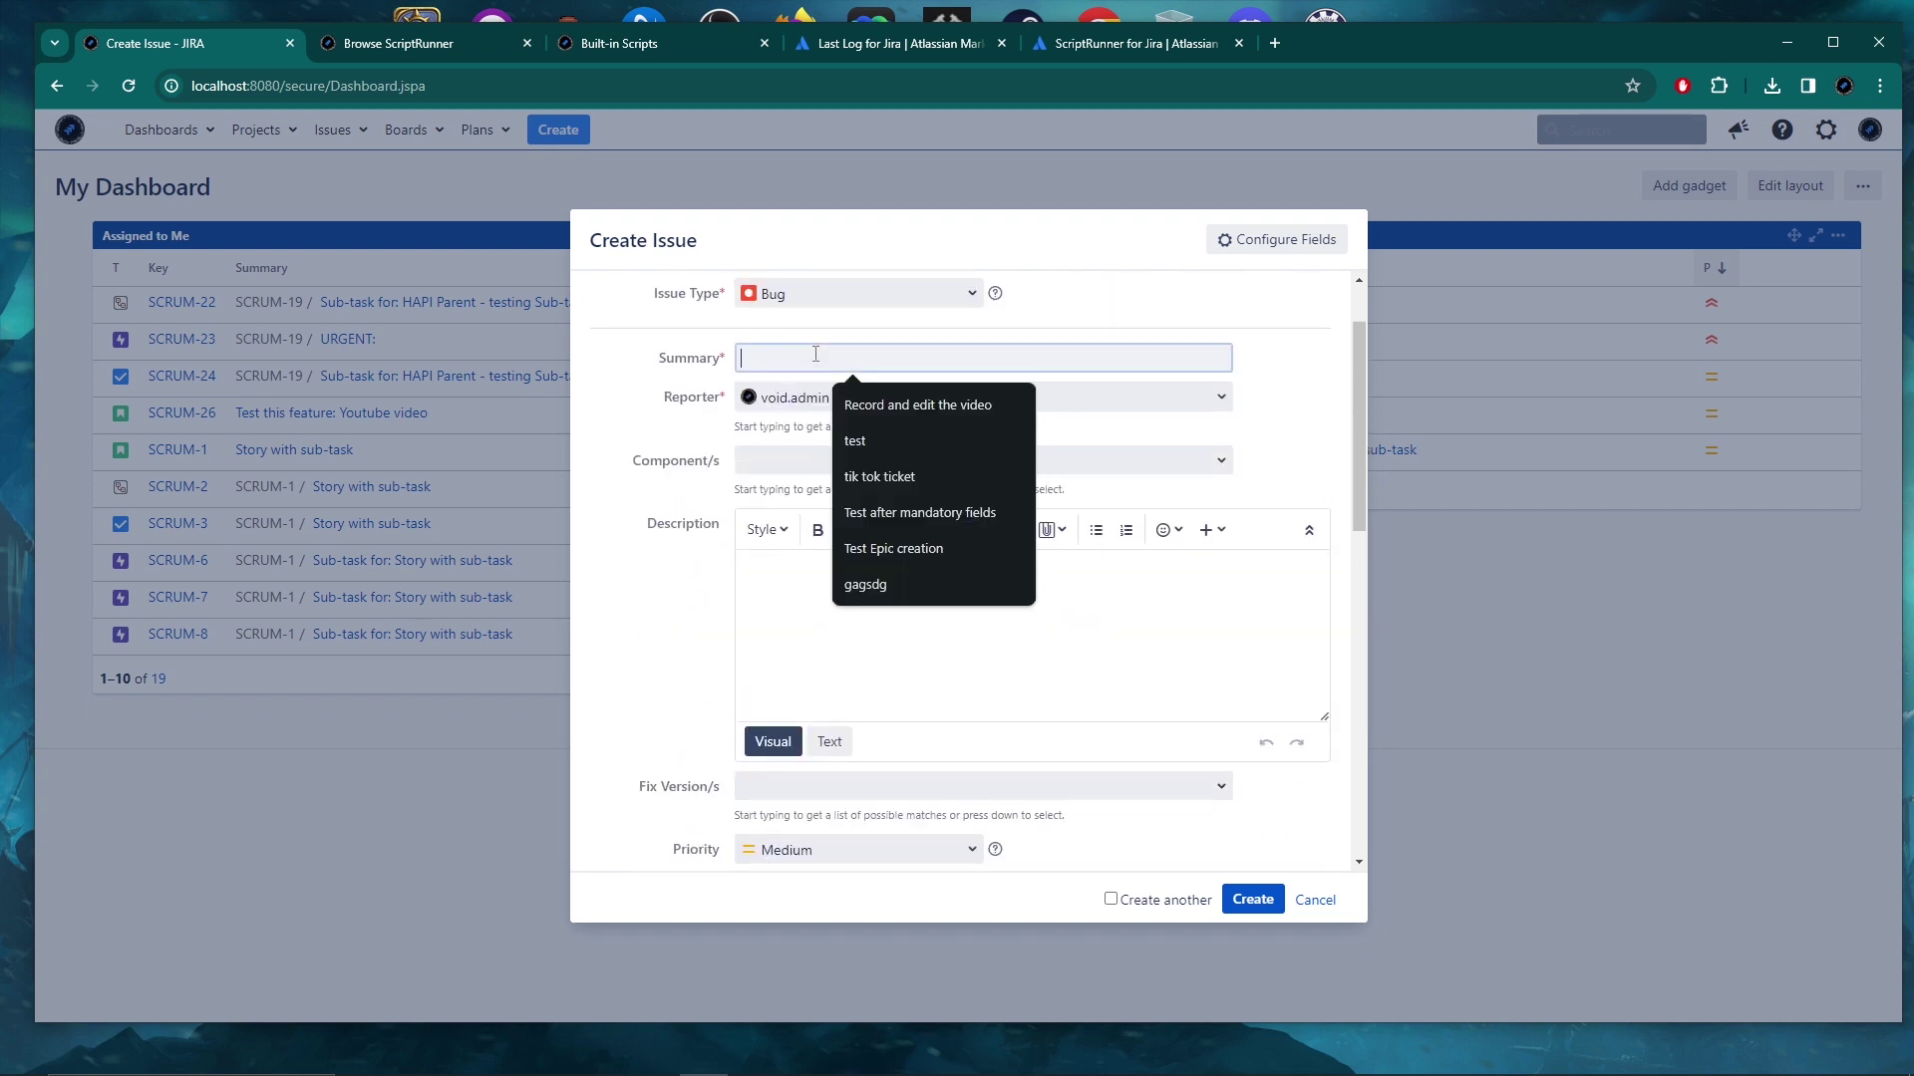
left_click(681, 424)
left_click(764, 351)
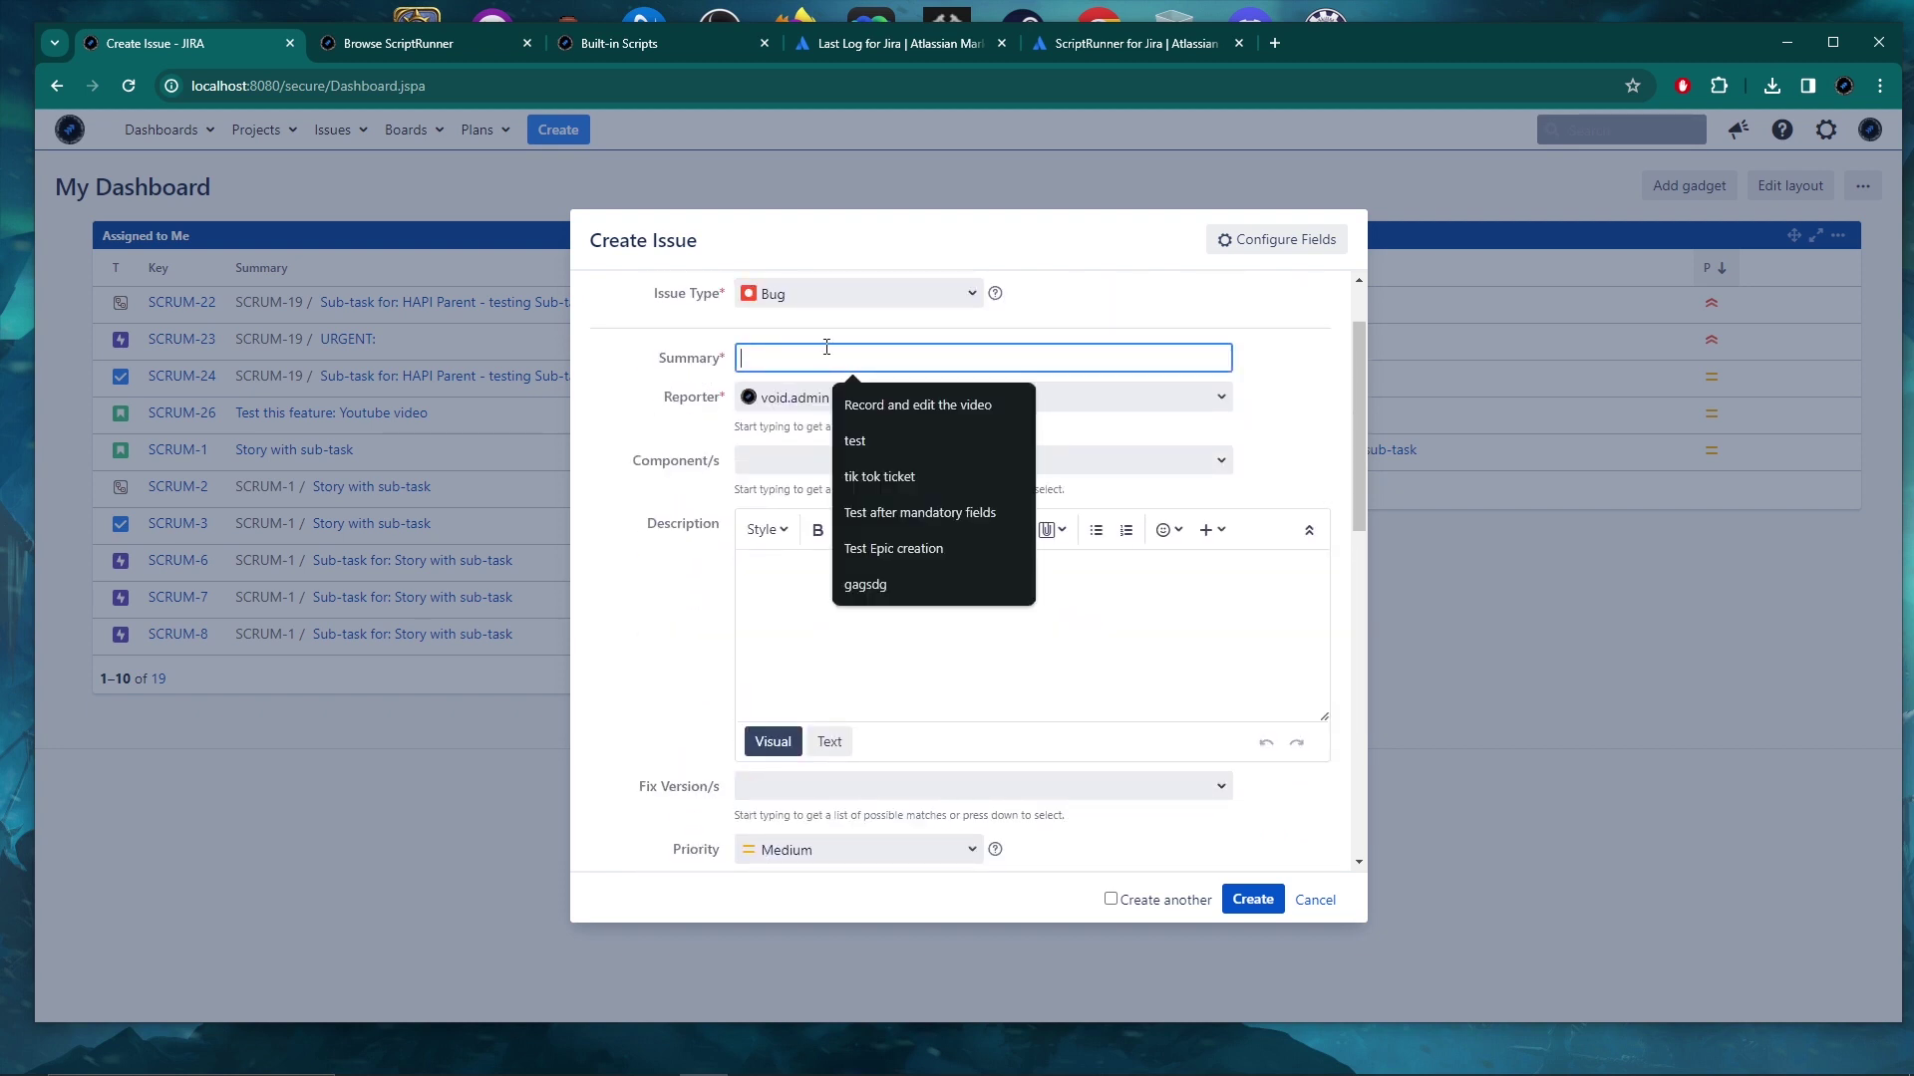
left_click(620, 432)
scroll(661, 464, "down", 2)
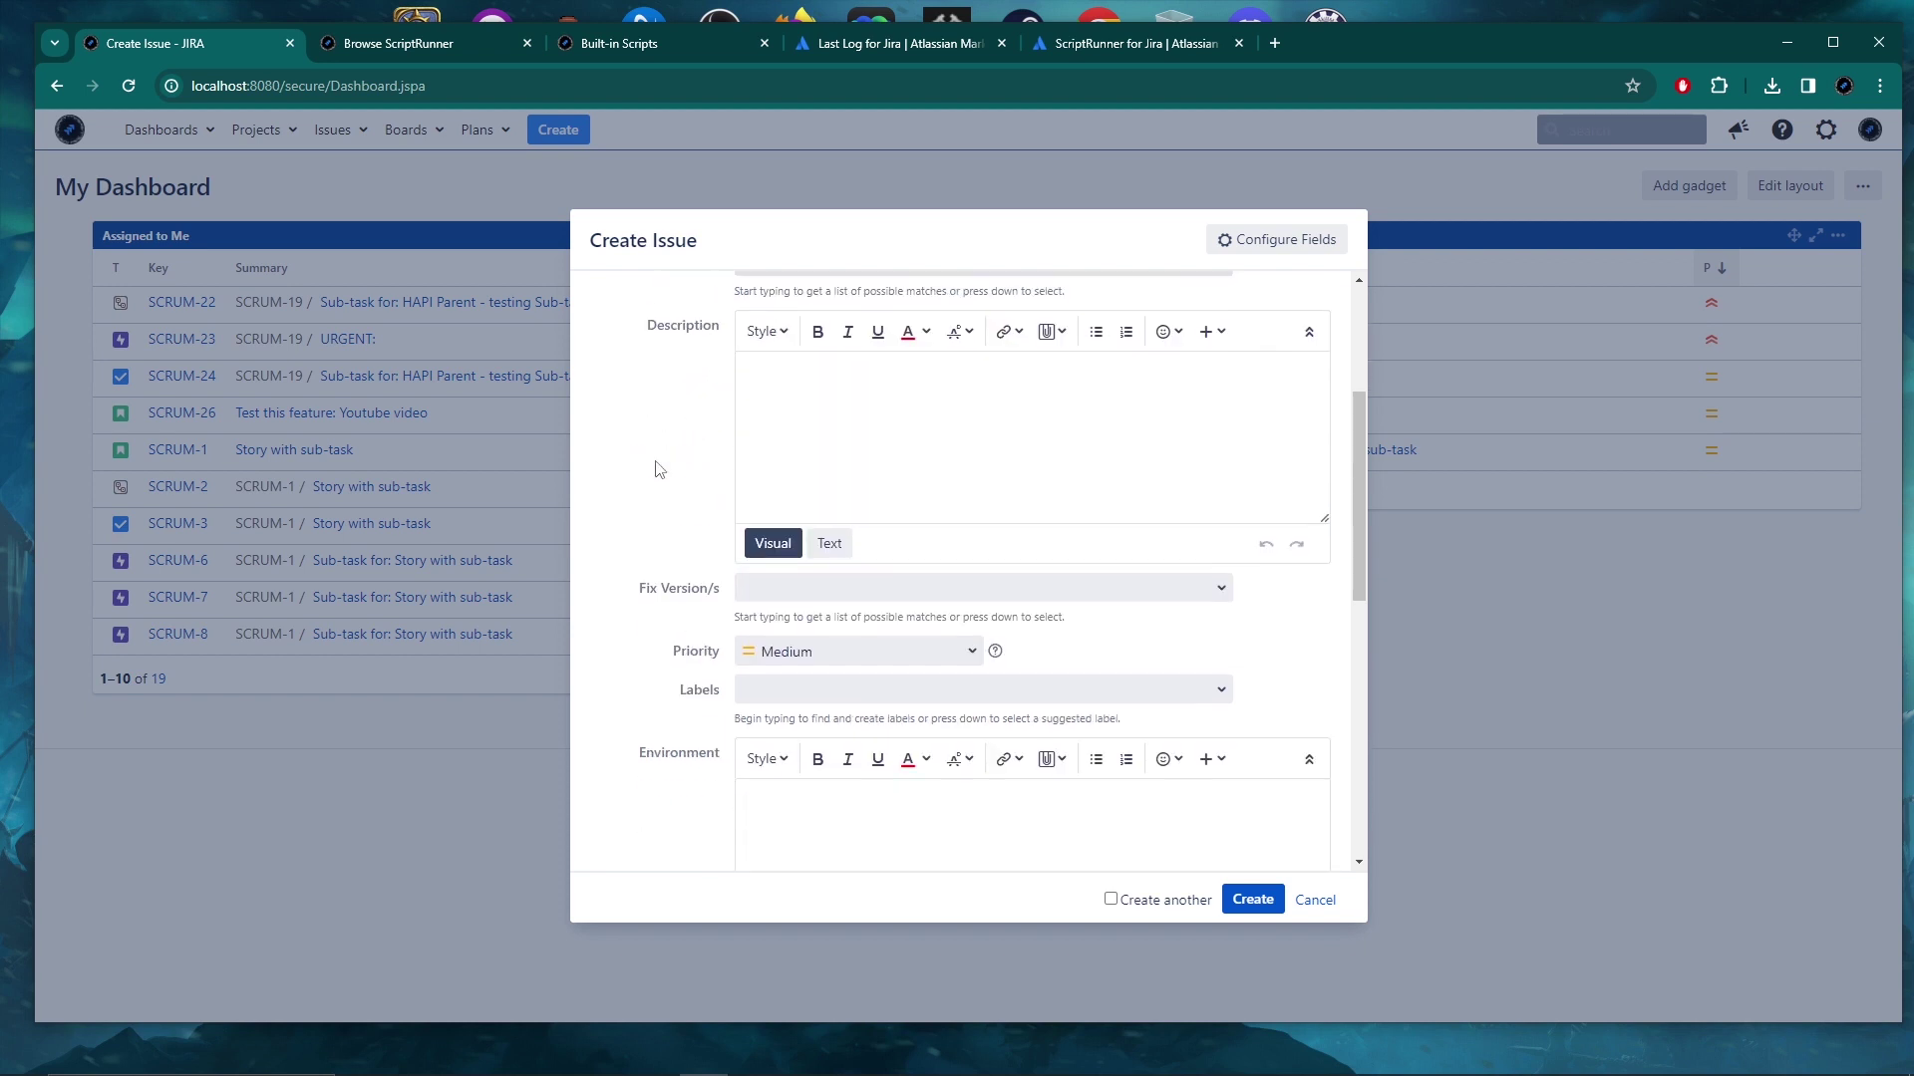
left_click(887, 650)
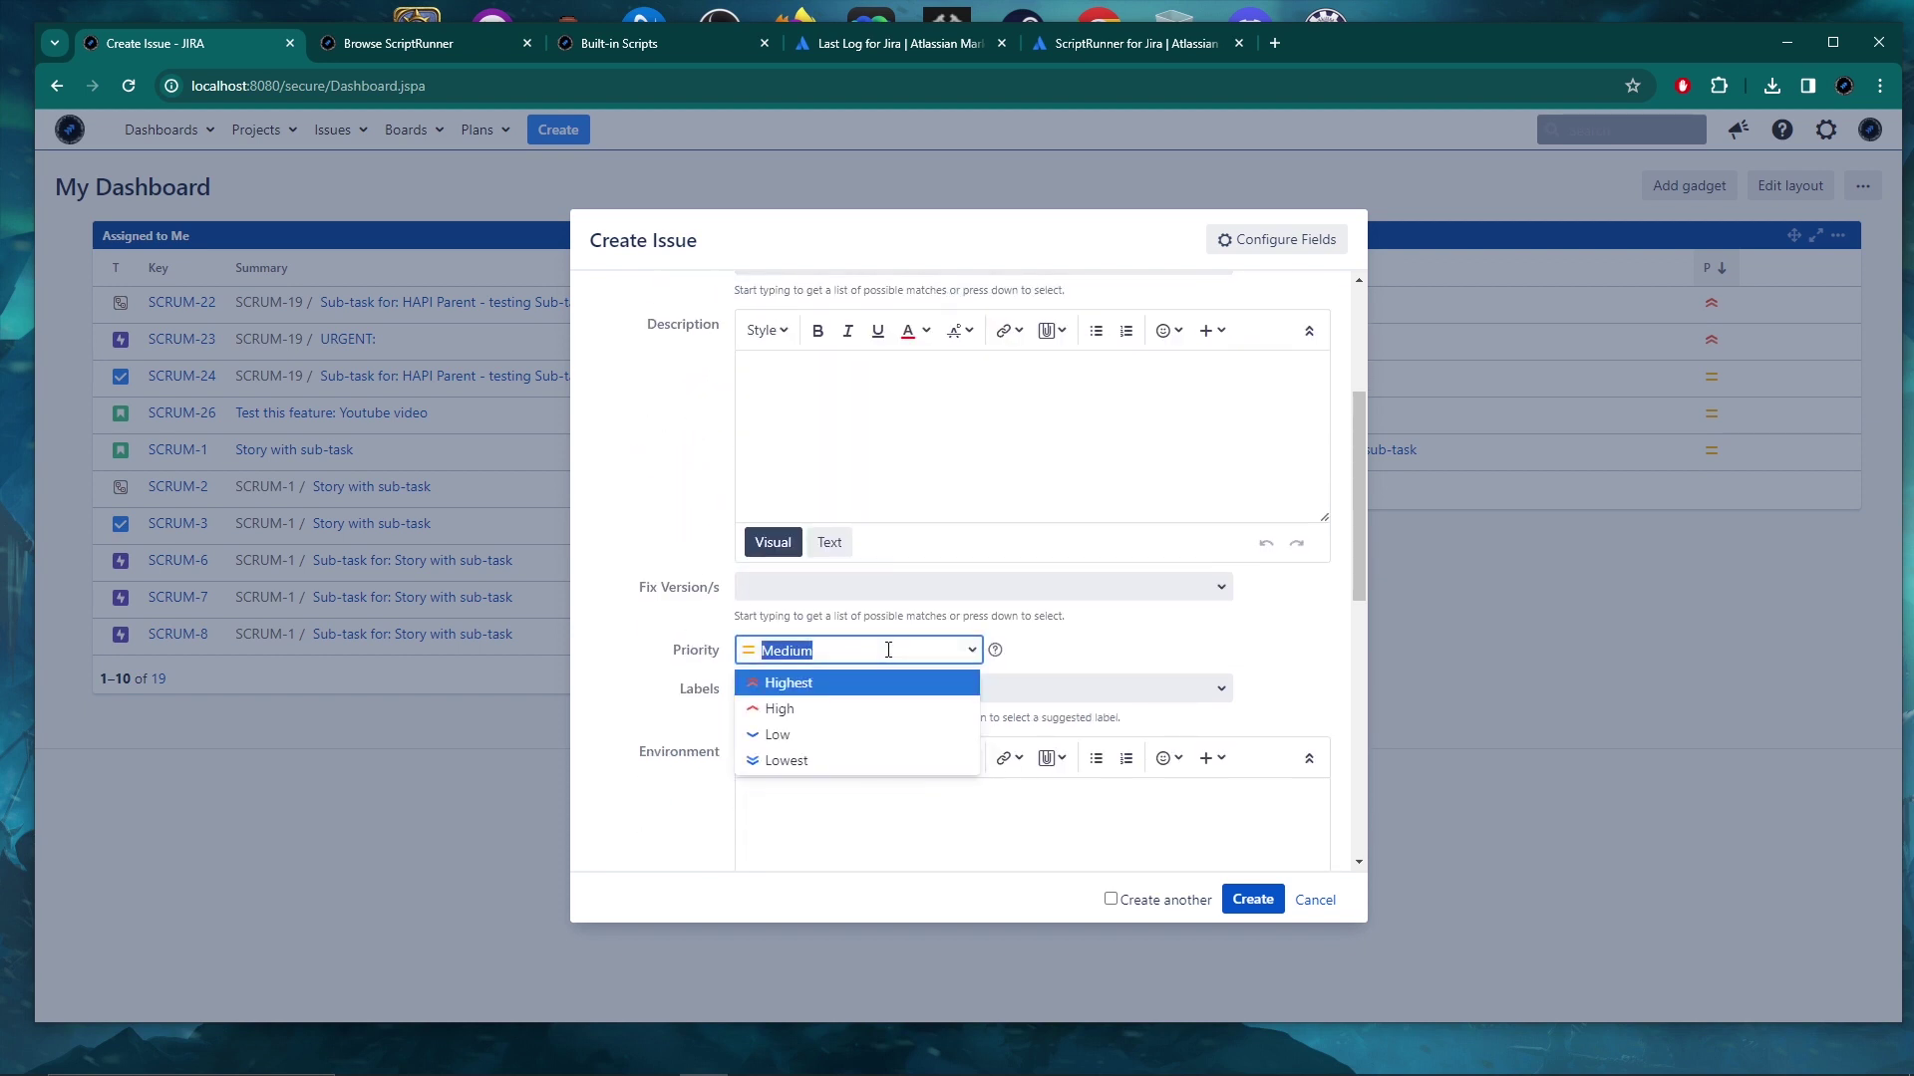
left_click(843, 690)
scroll(668, 683, "up", 1)
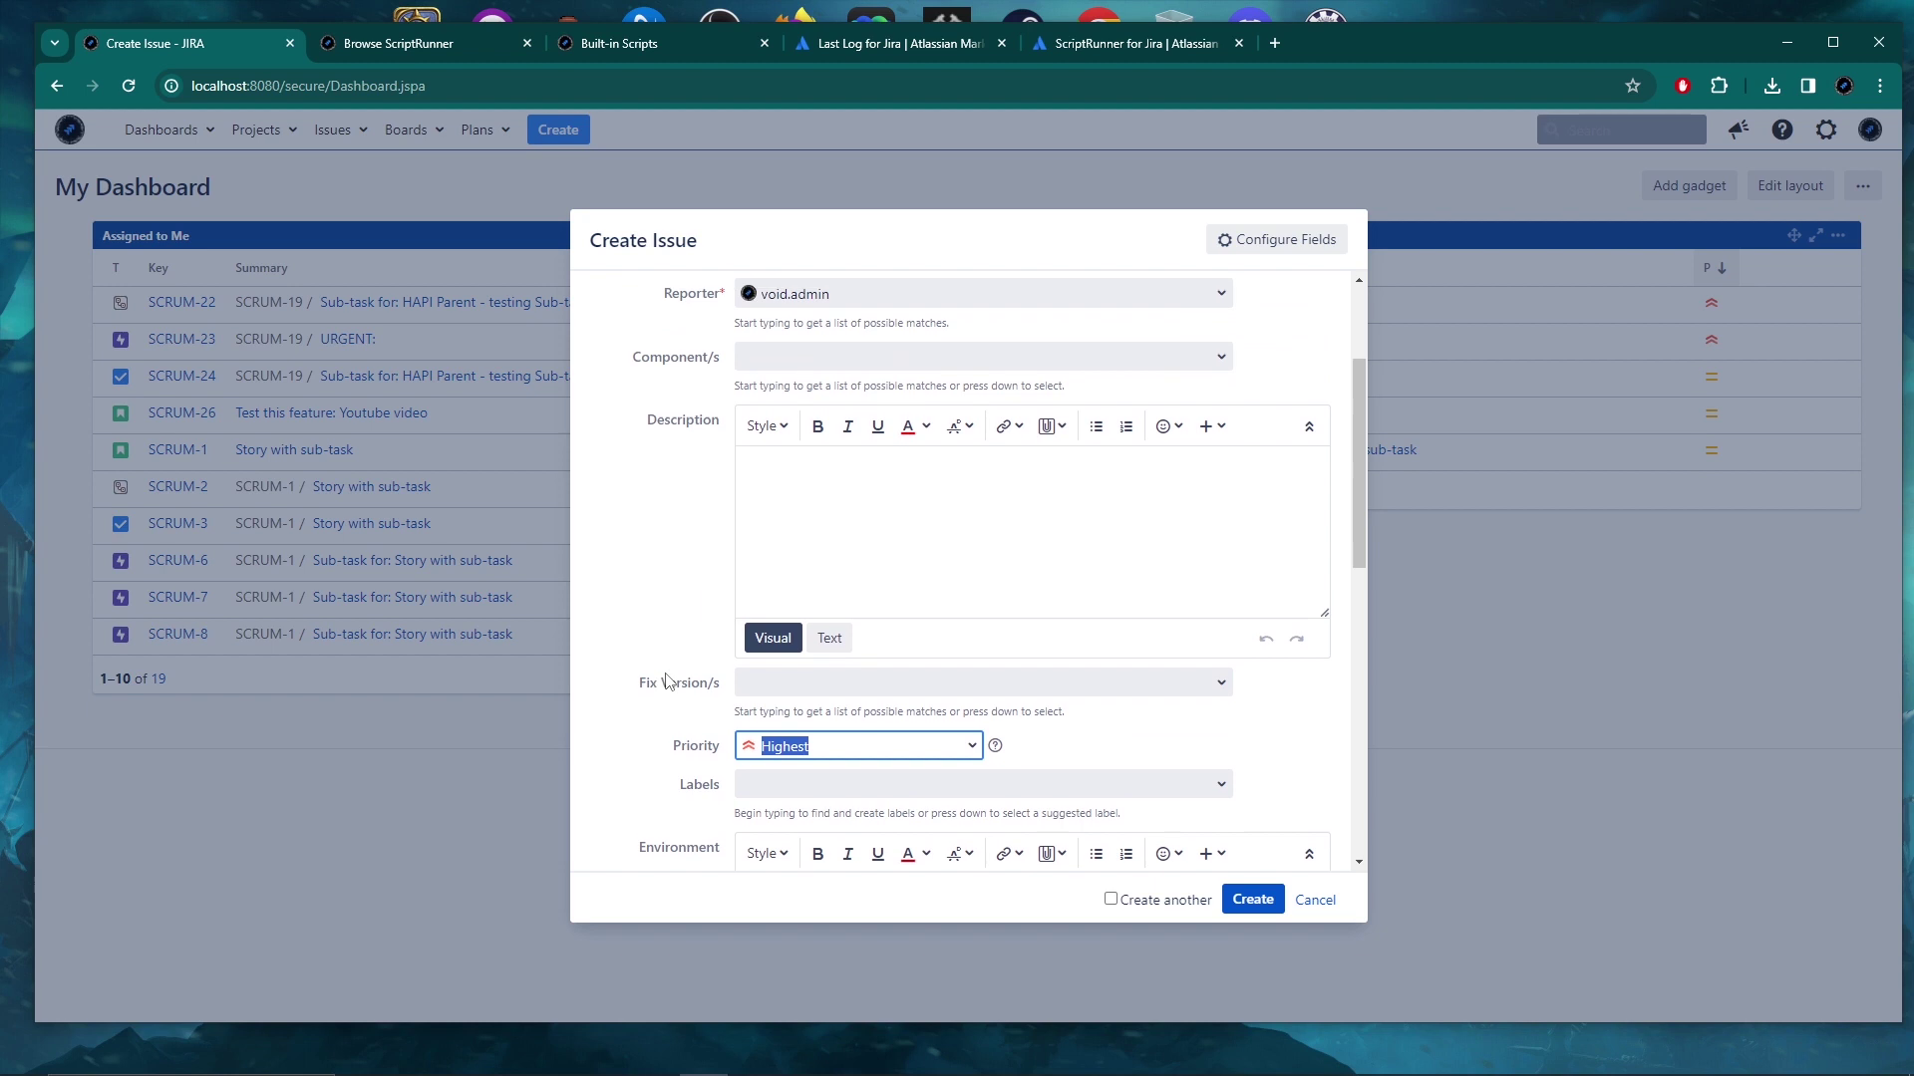
scroll(666, 681, "up", 2)
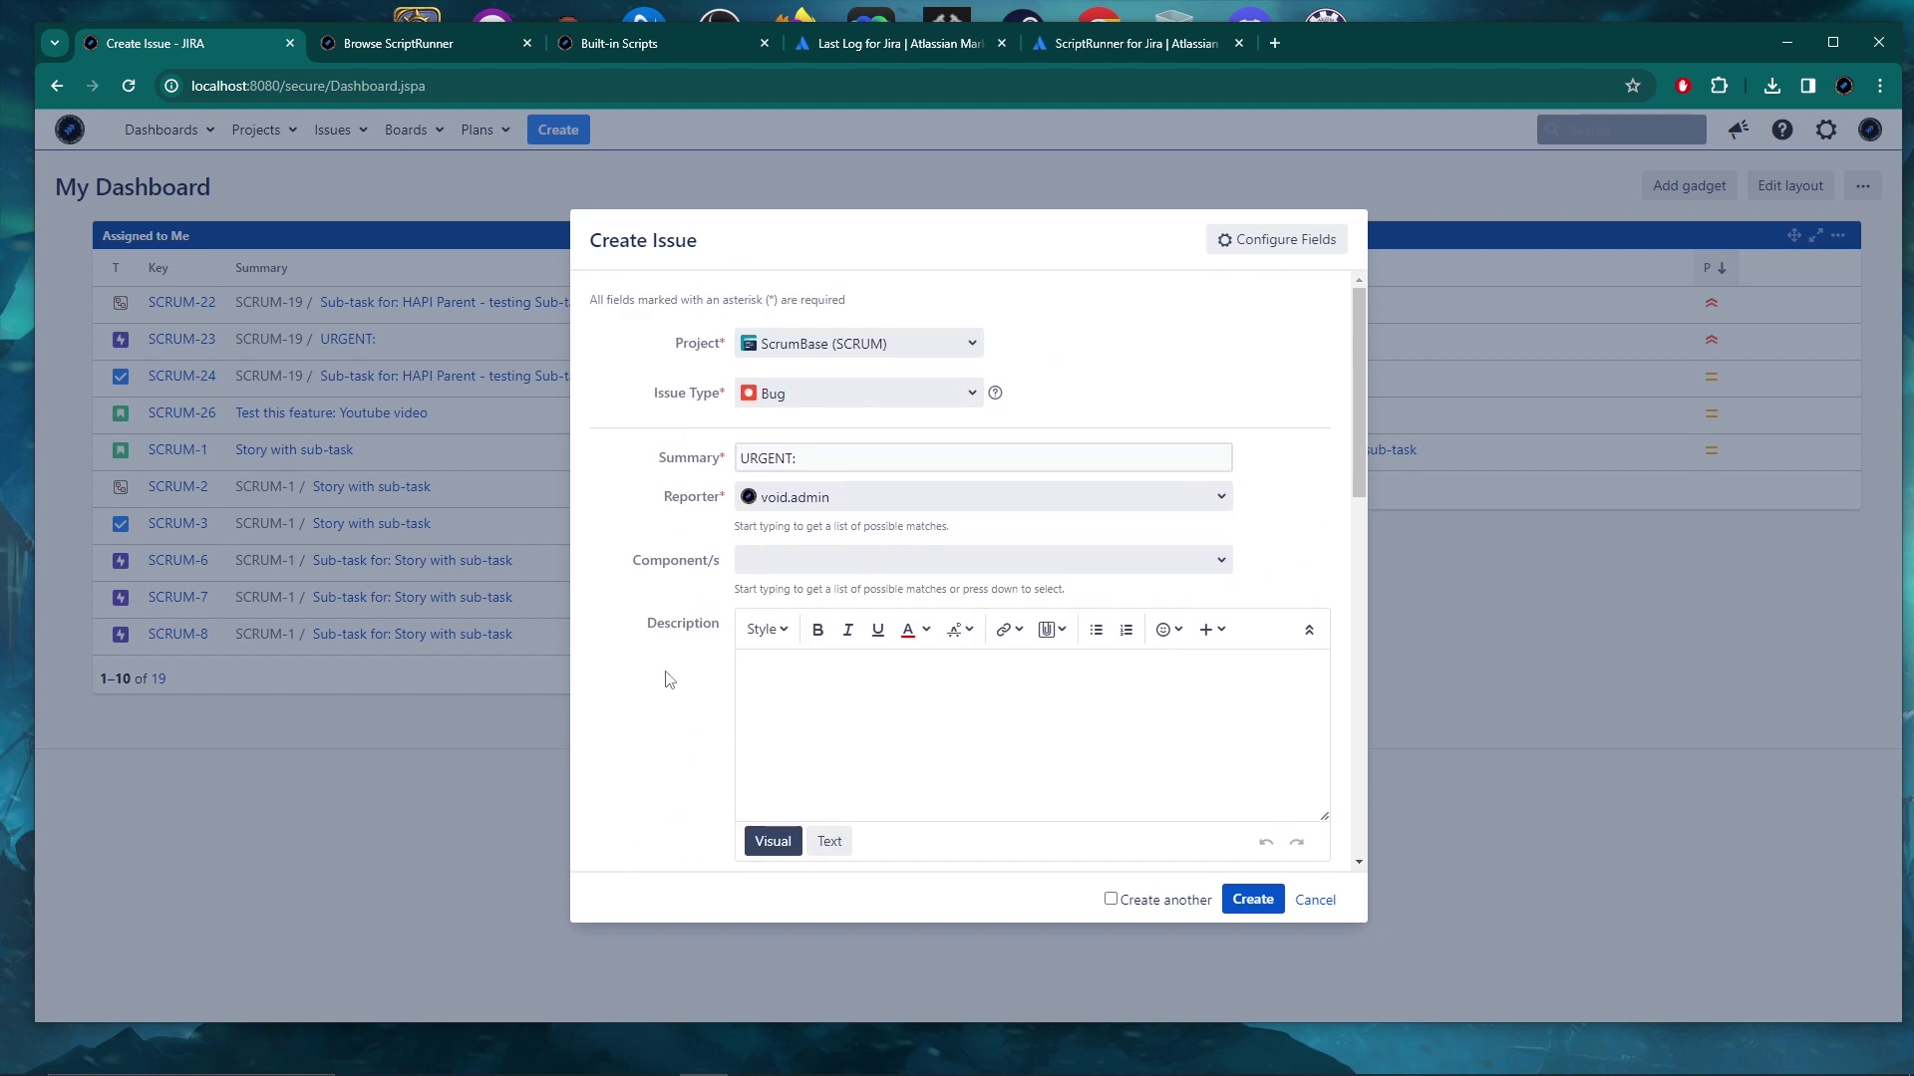
left_click(819, 458)
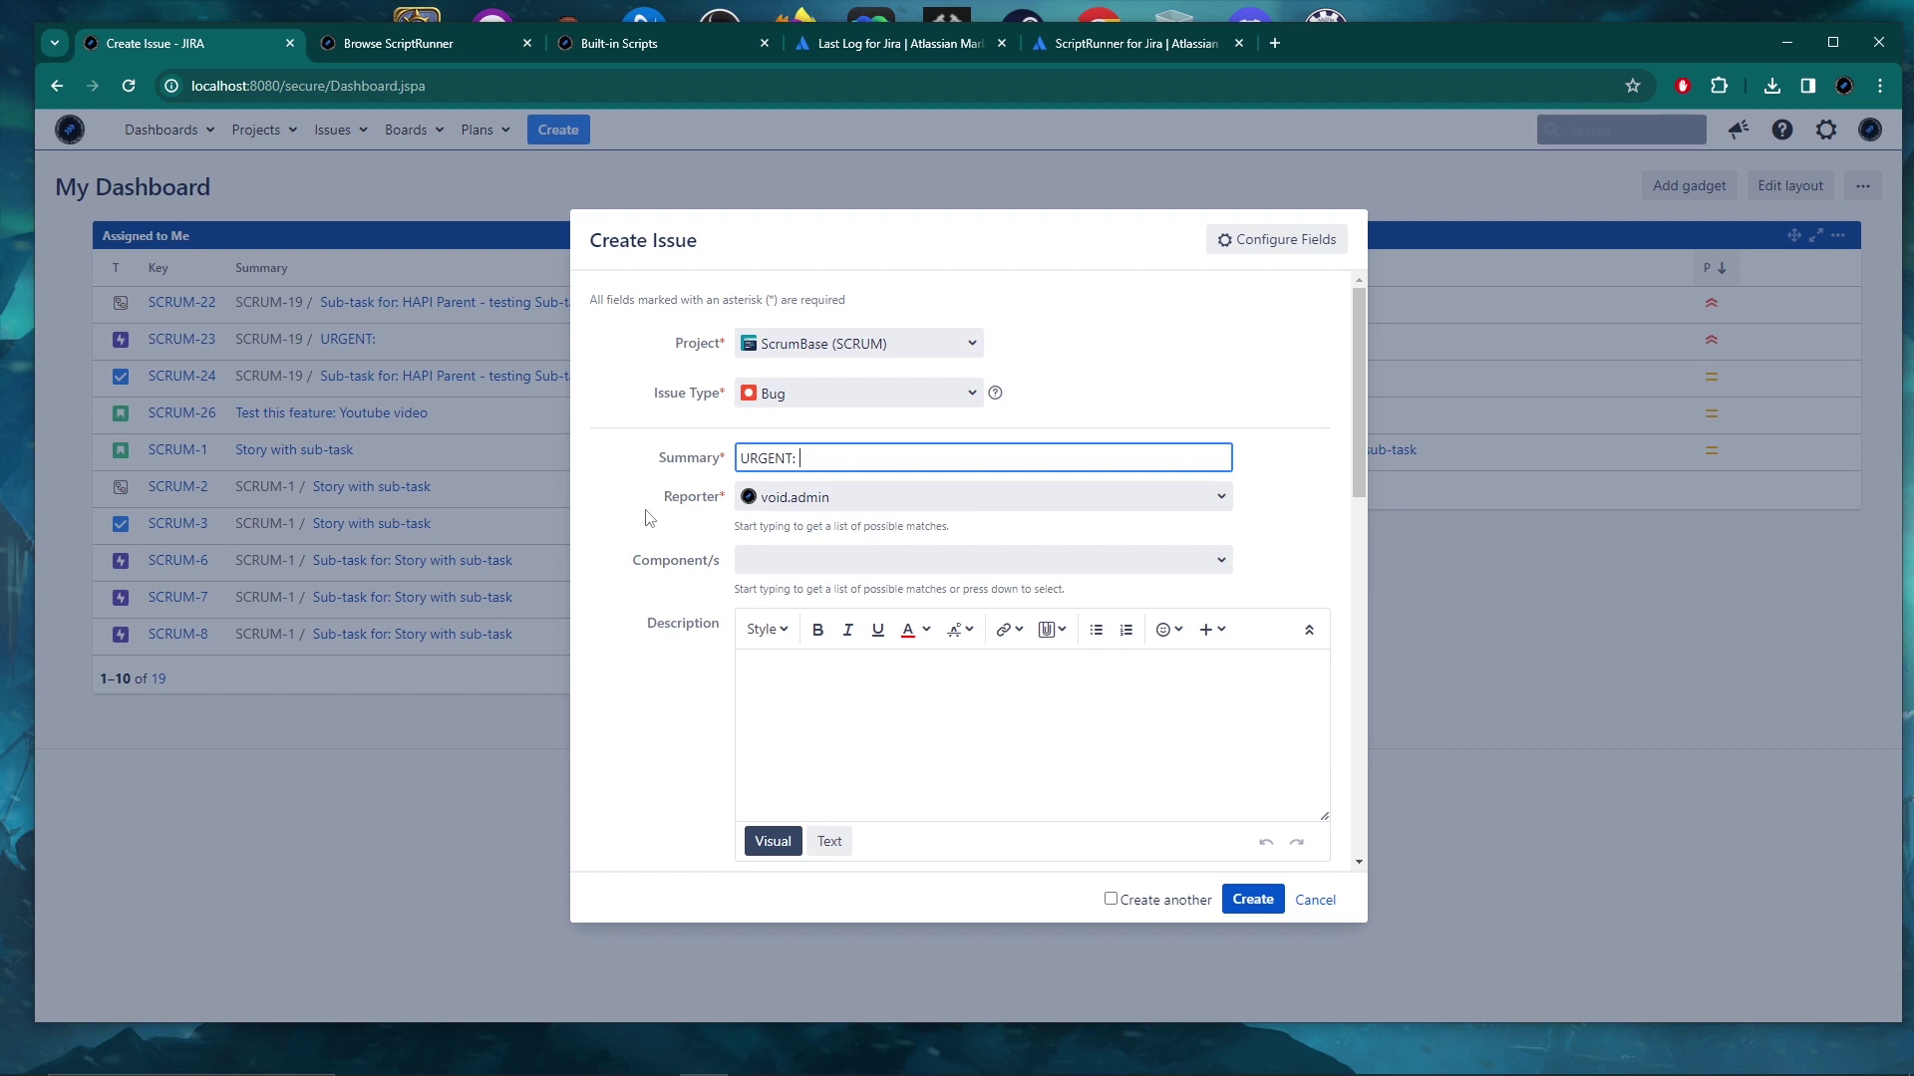
Examine the Summary and Priority fields of the new issue form to see how the behaviour affects them.
scroll(673, 502, "down", 6)
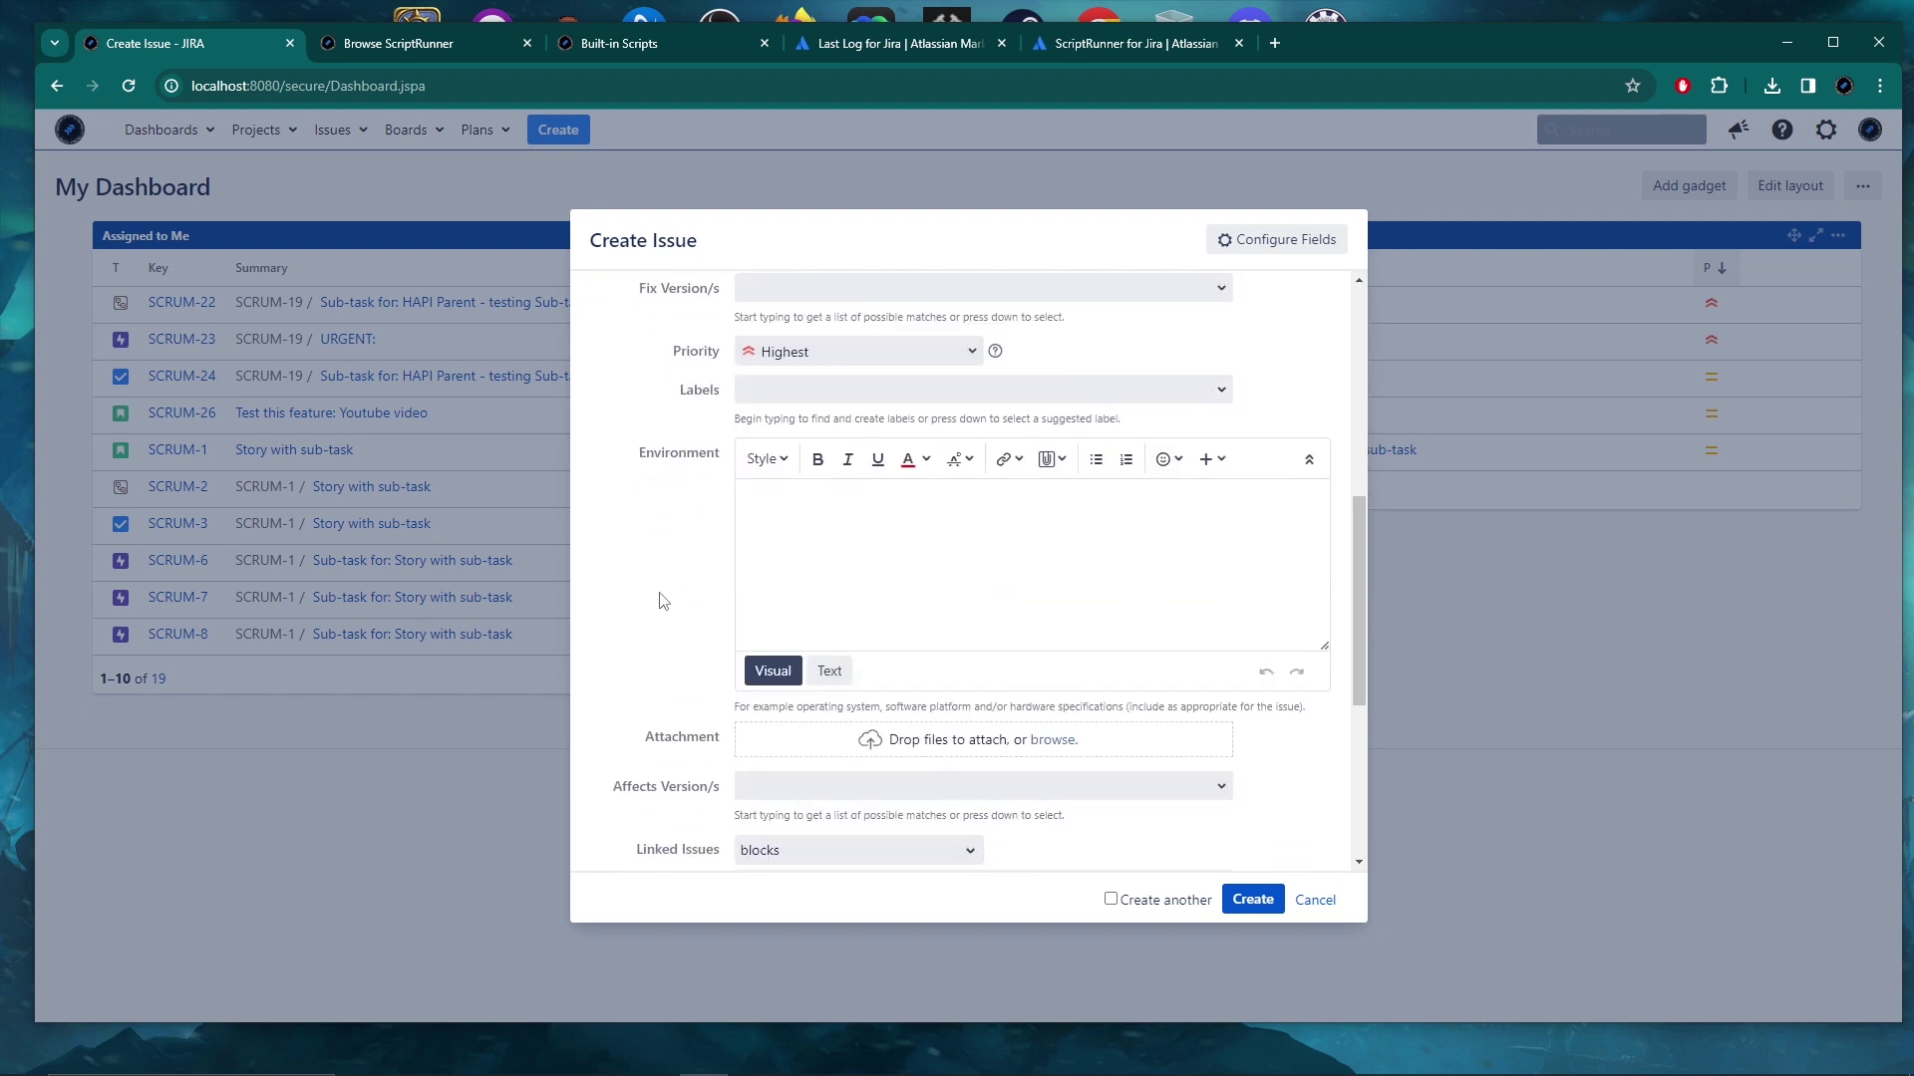
scroll(662, 598, "up", 2)
scroll(687, 559, "up", 3)
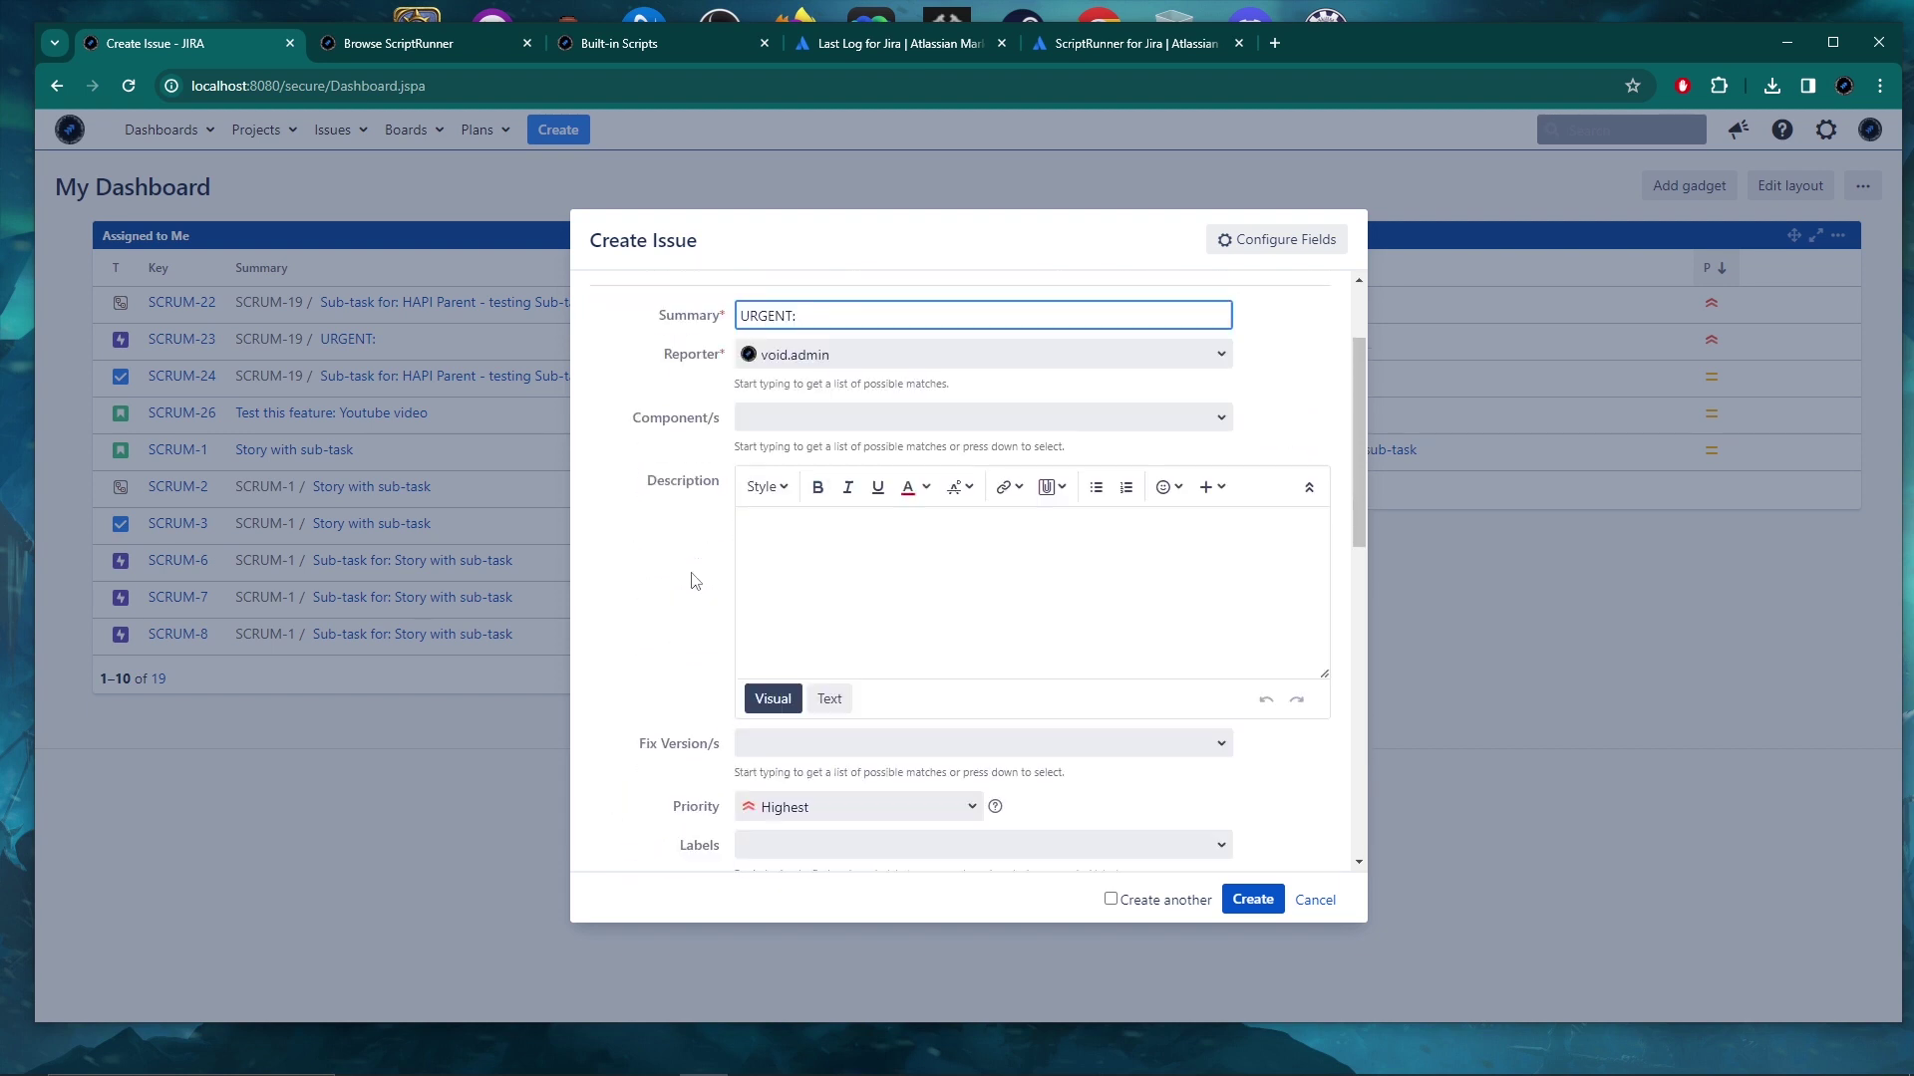
scroll(692, 576, "down", 3)
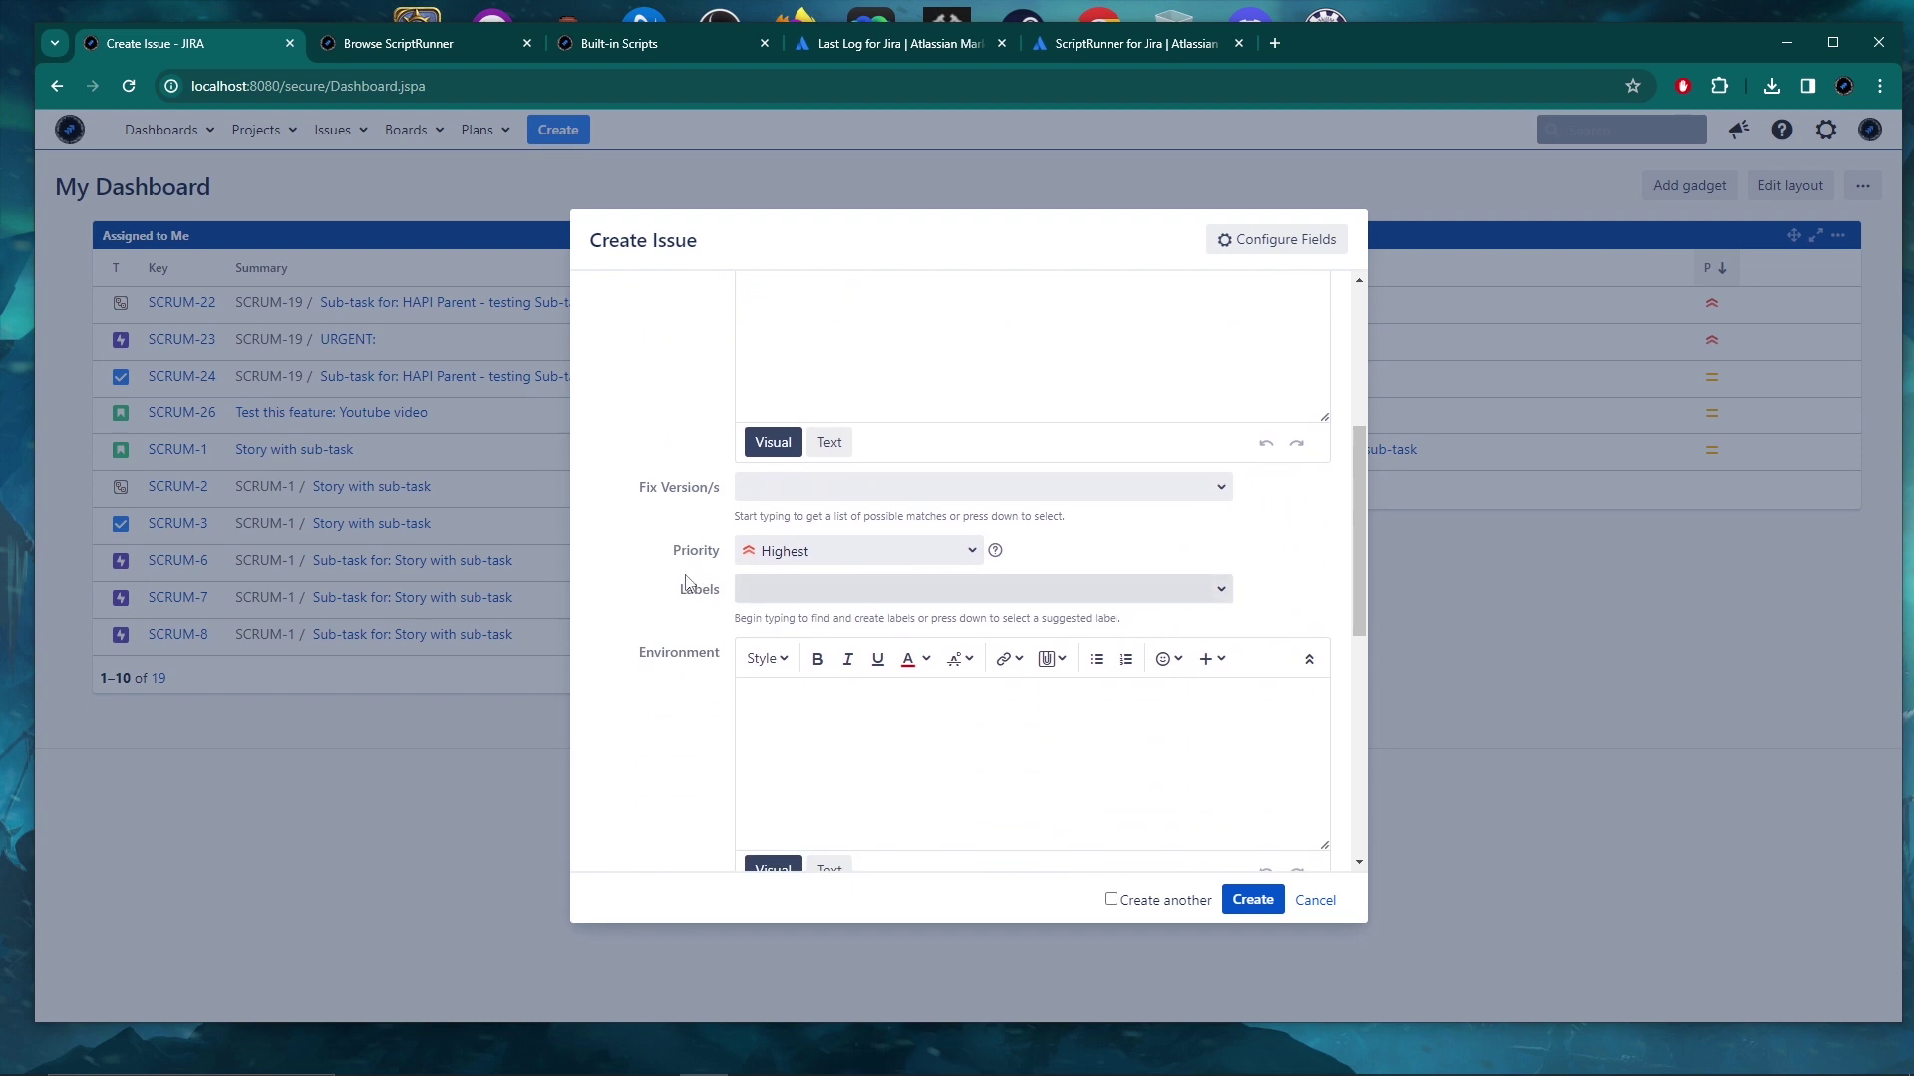
scroll(693, 581, "up", 4)
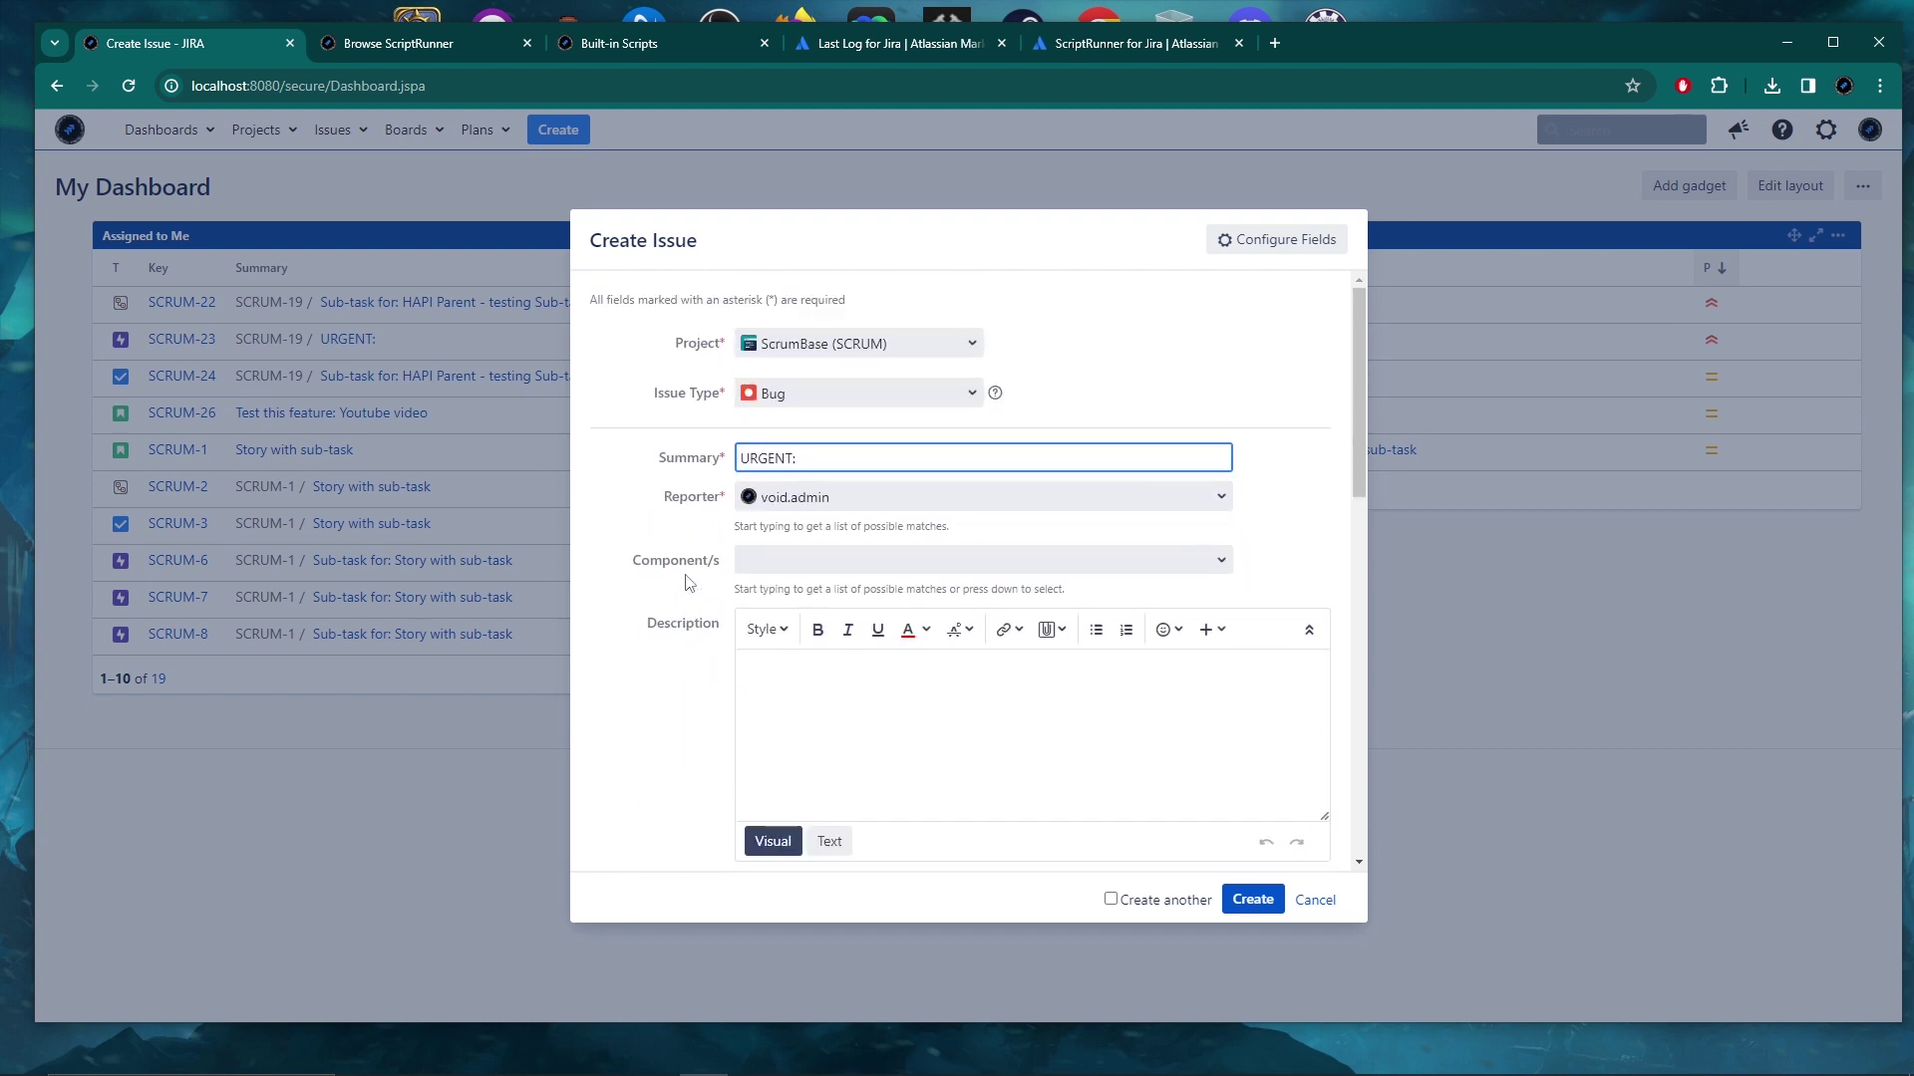
scroll(687, 583, "down", 4)
scroll(686, 584, "up", 2)
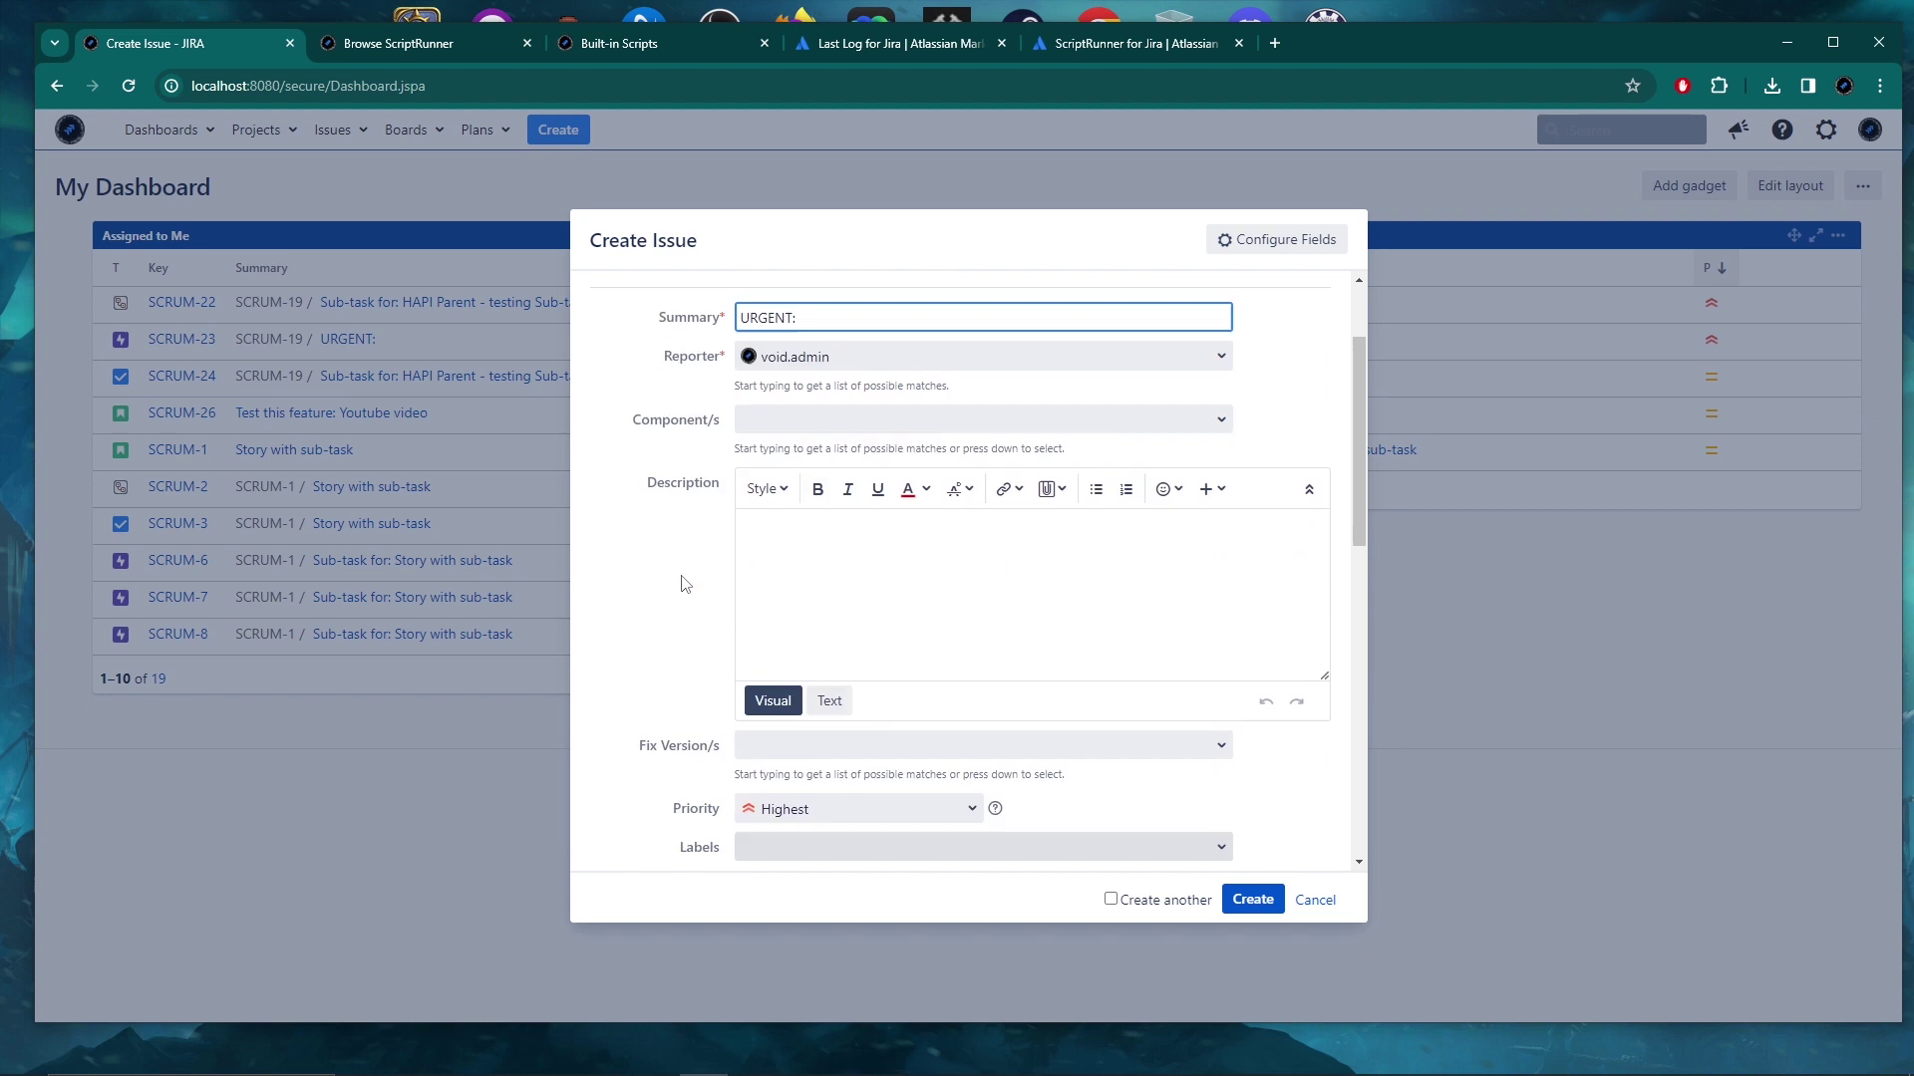
scroll(686, 584, "up", 2)
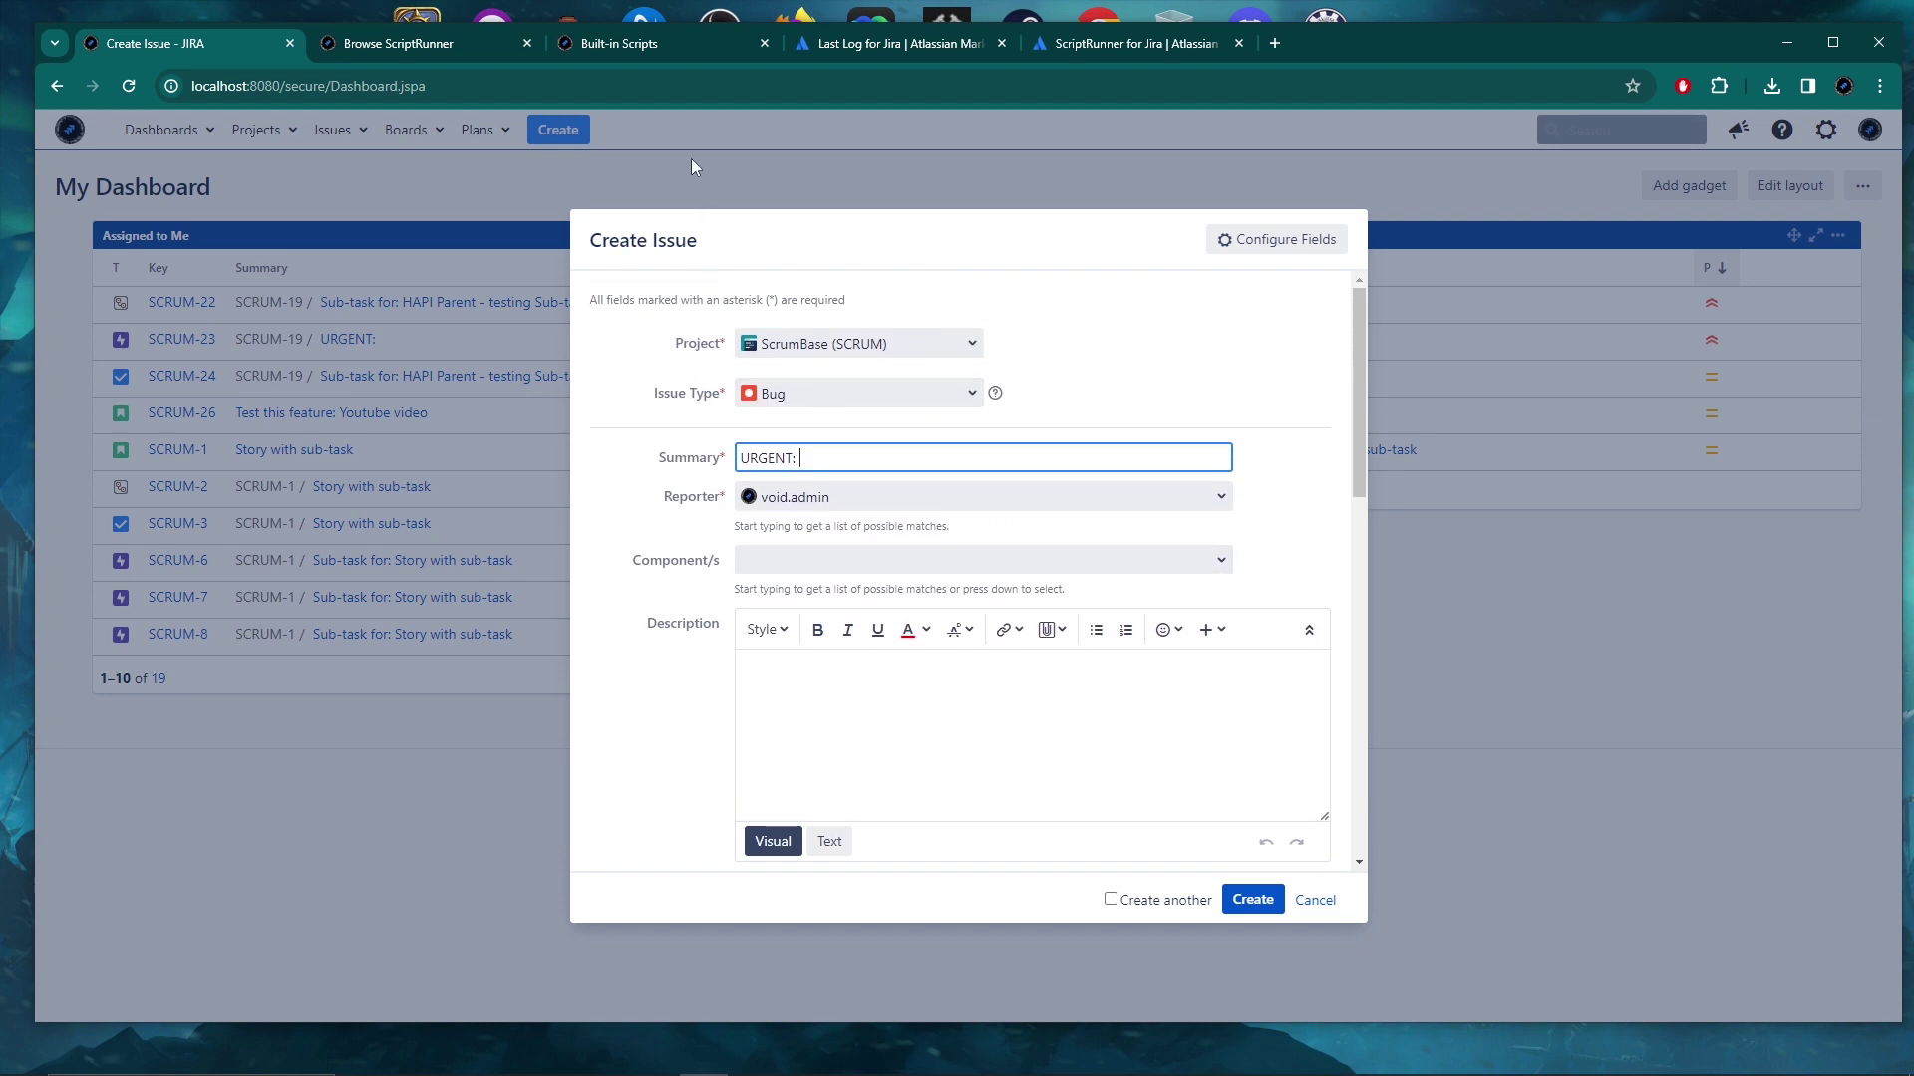
scroll(684, 518, "down", 4)
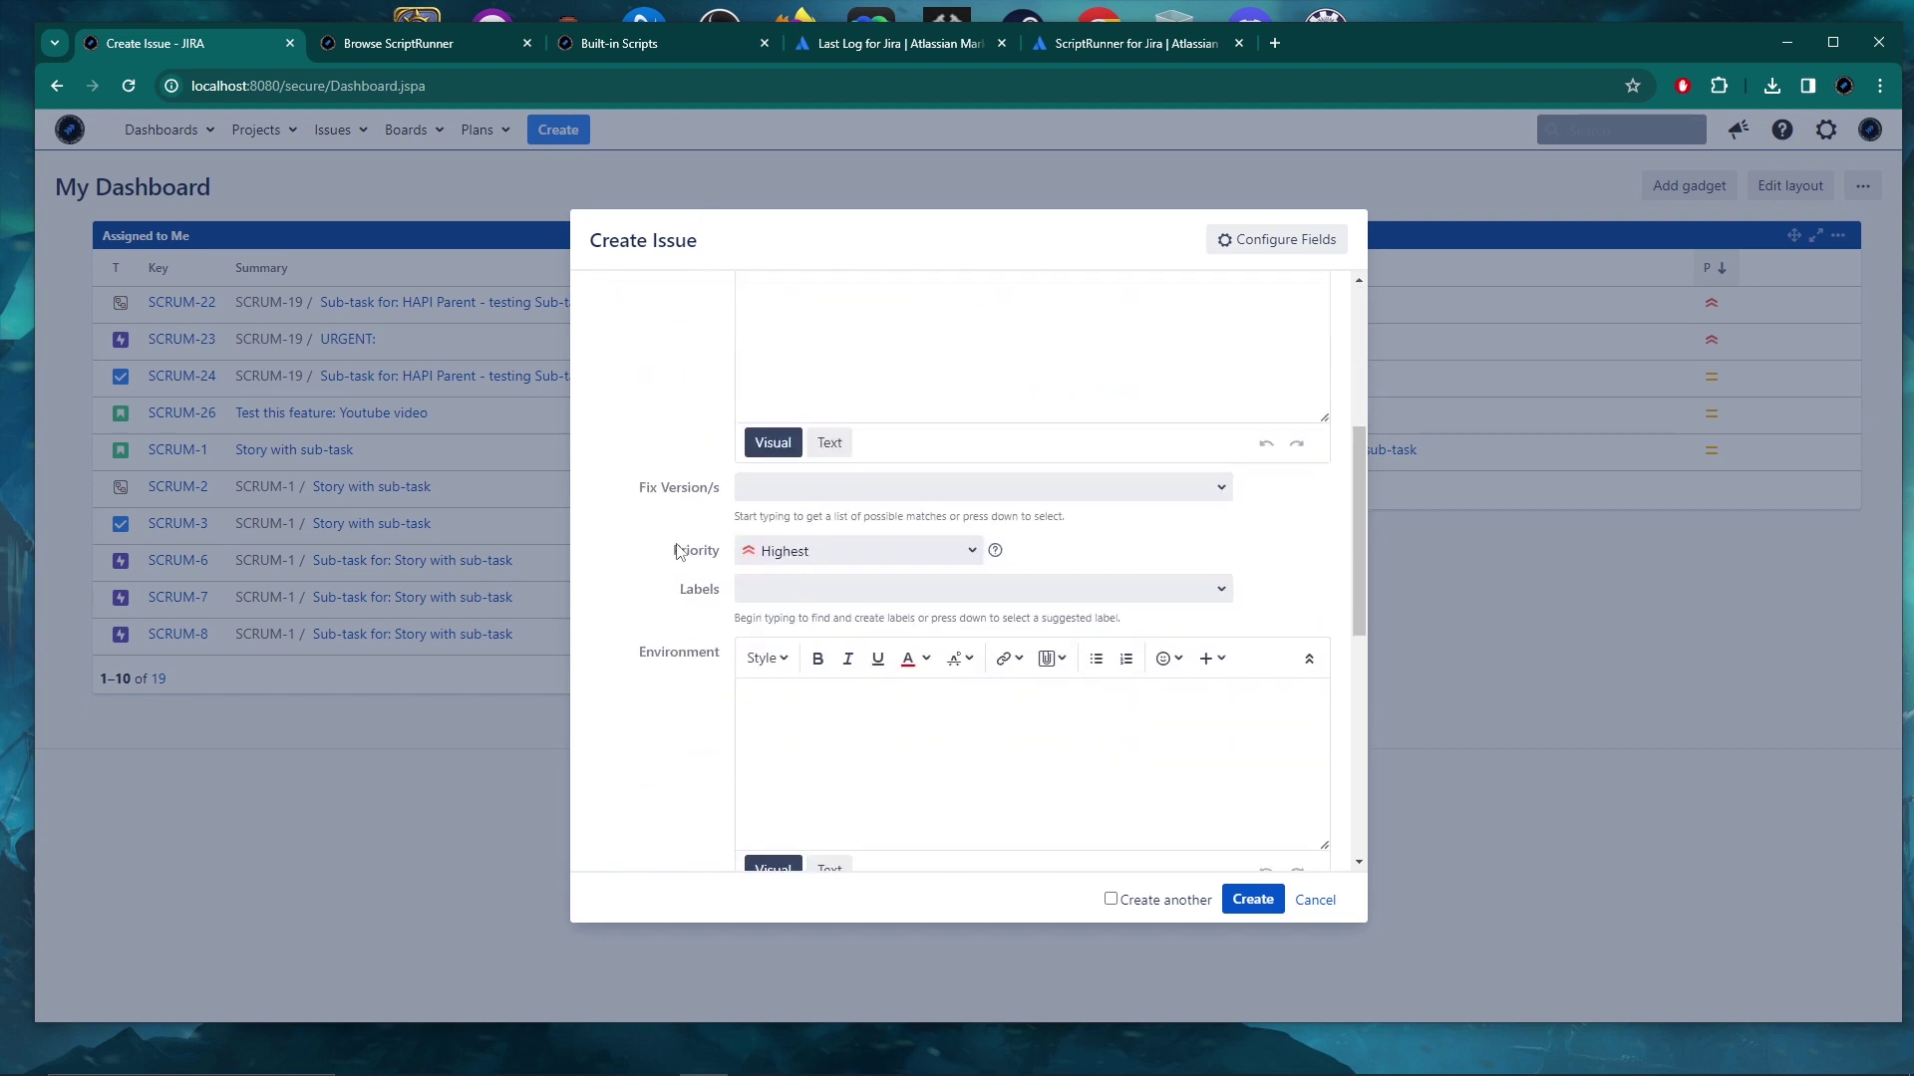
scroll(703, 554, "up", 4)
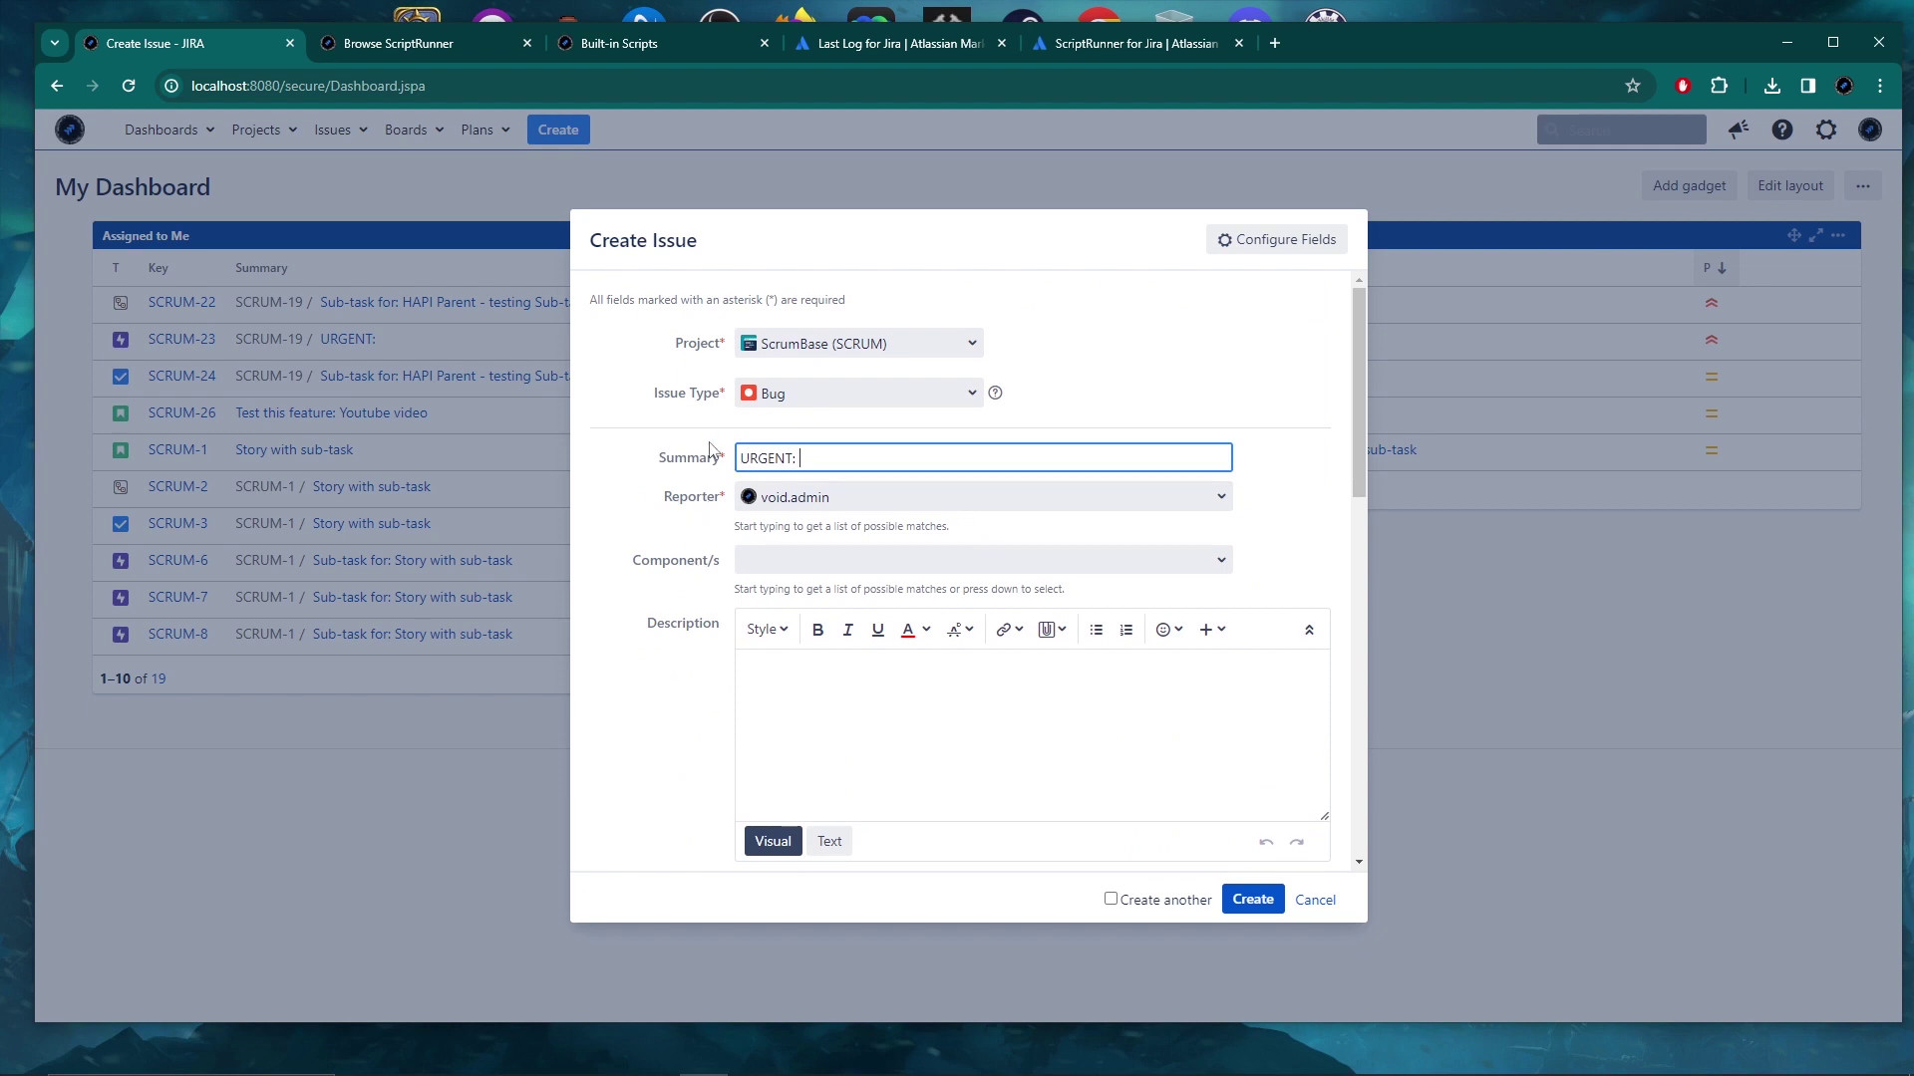
Return to the server log viewer and rerun it on the last 500 lines of atlassian-jira.log.
left_click(686, 44)
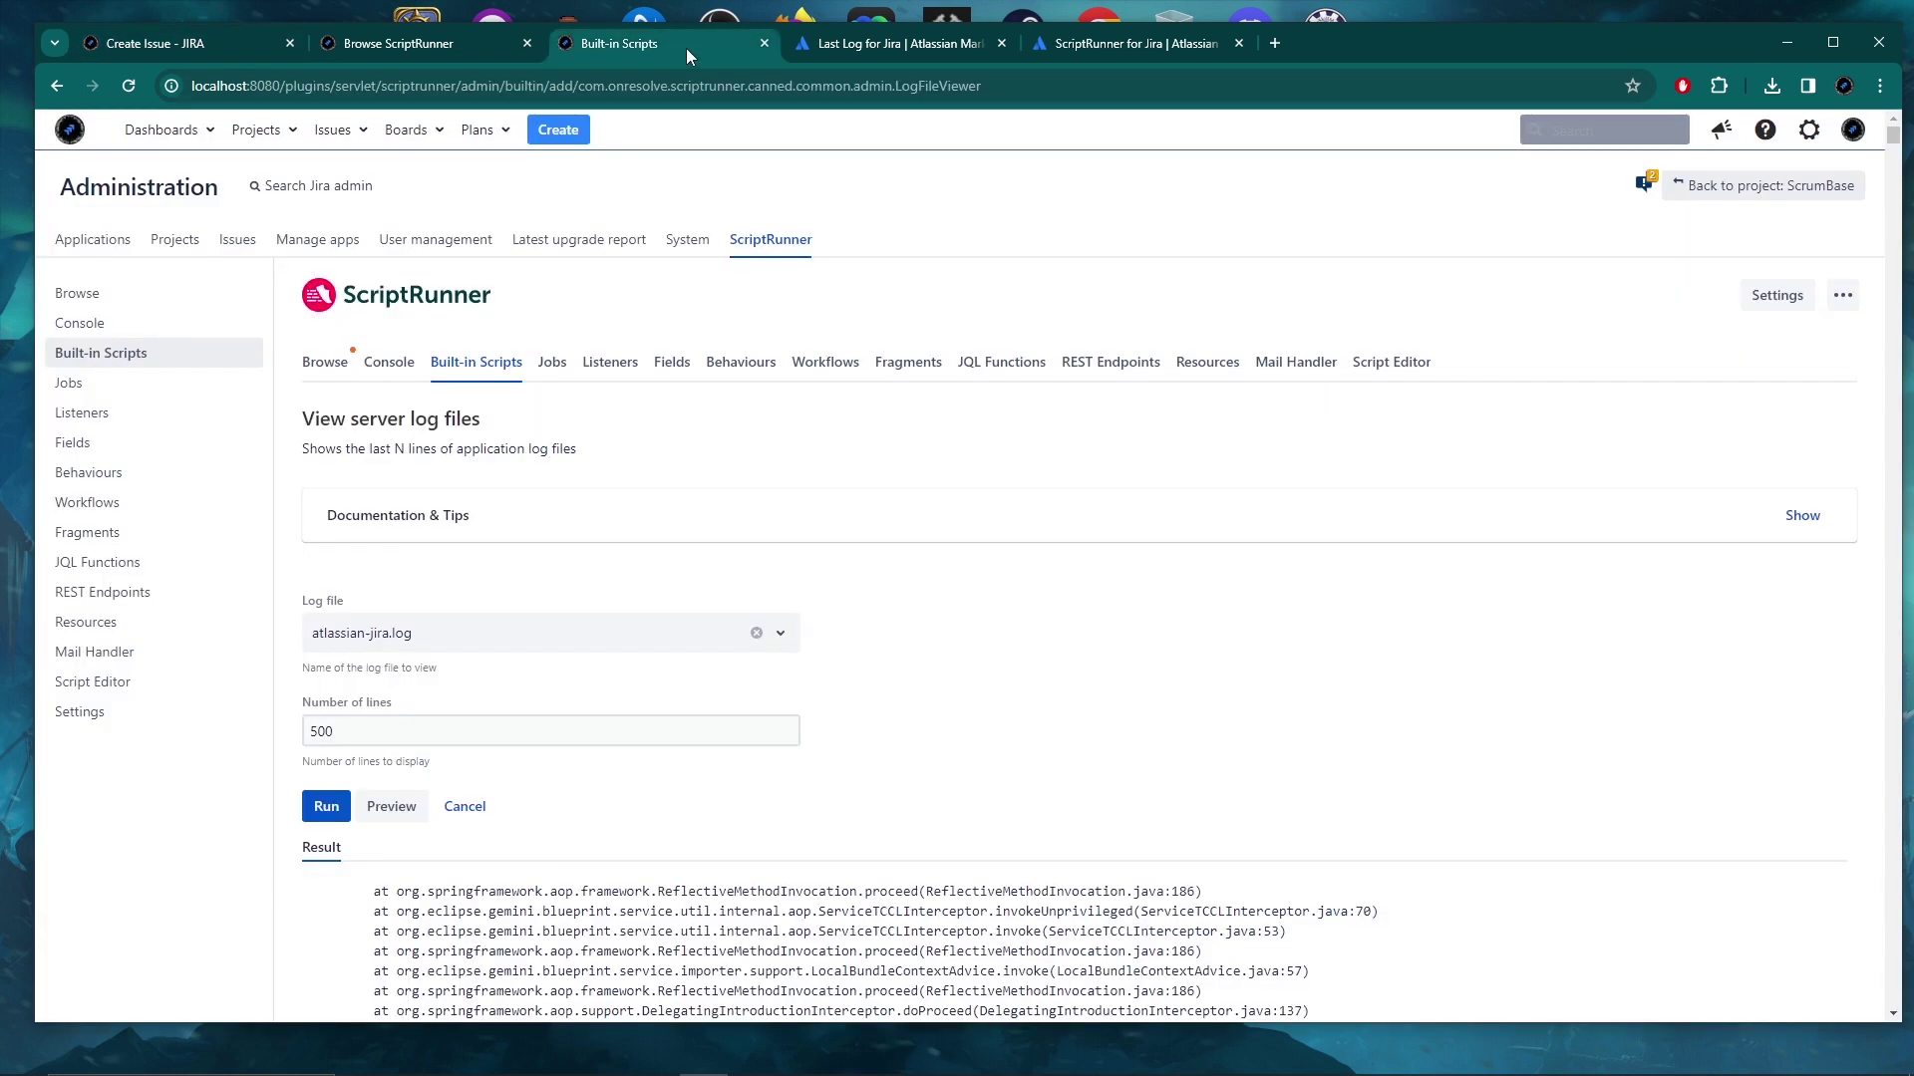
scroll(735, 573, "down", 3)
left_click(324, 509)
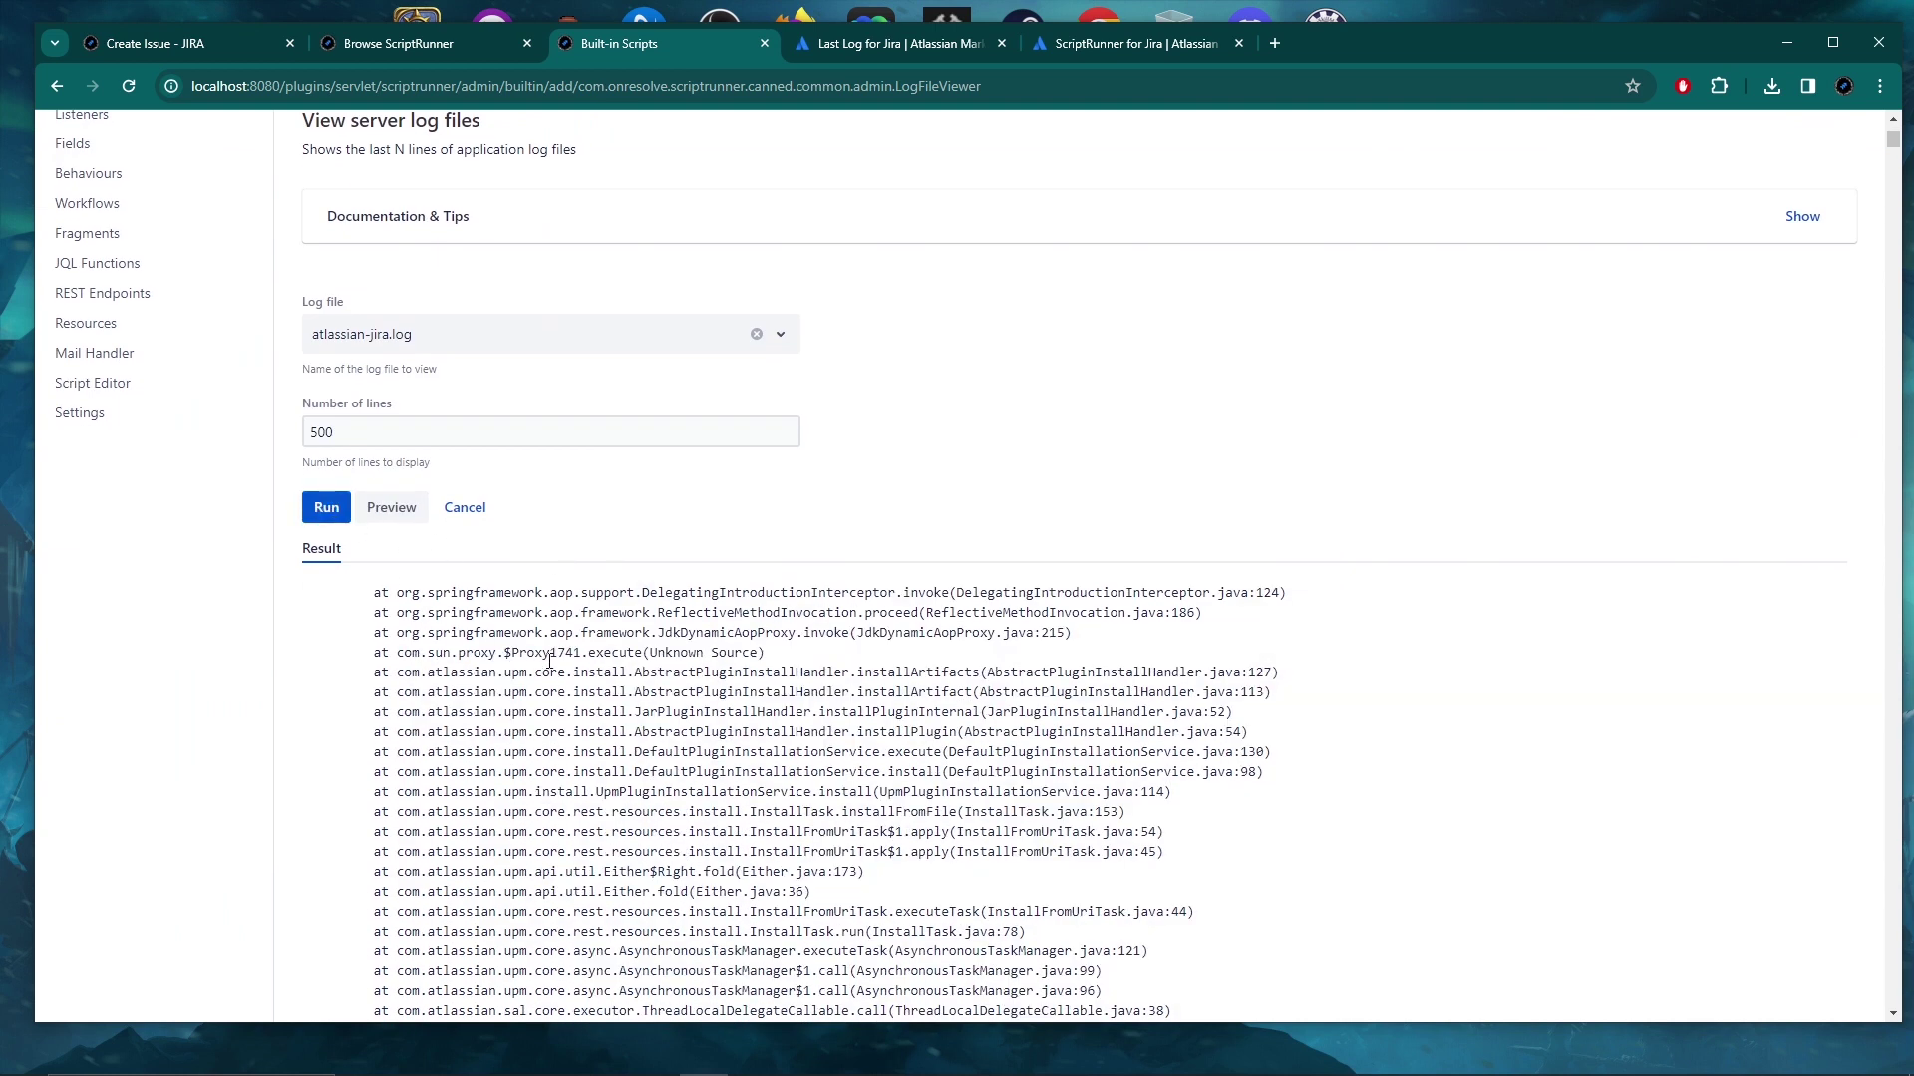
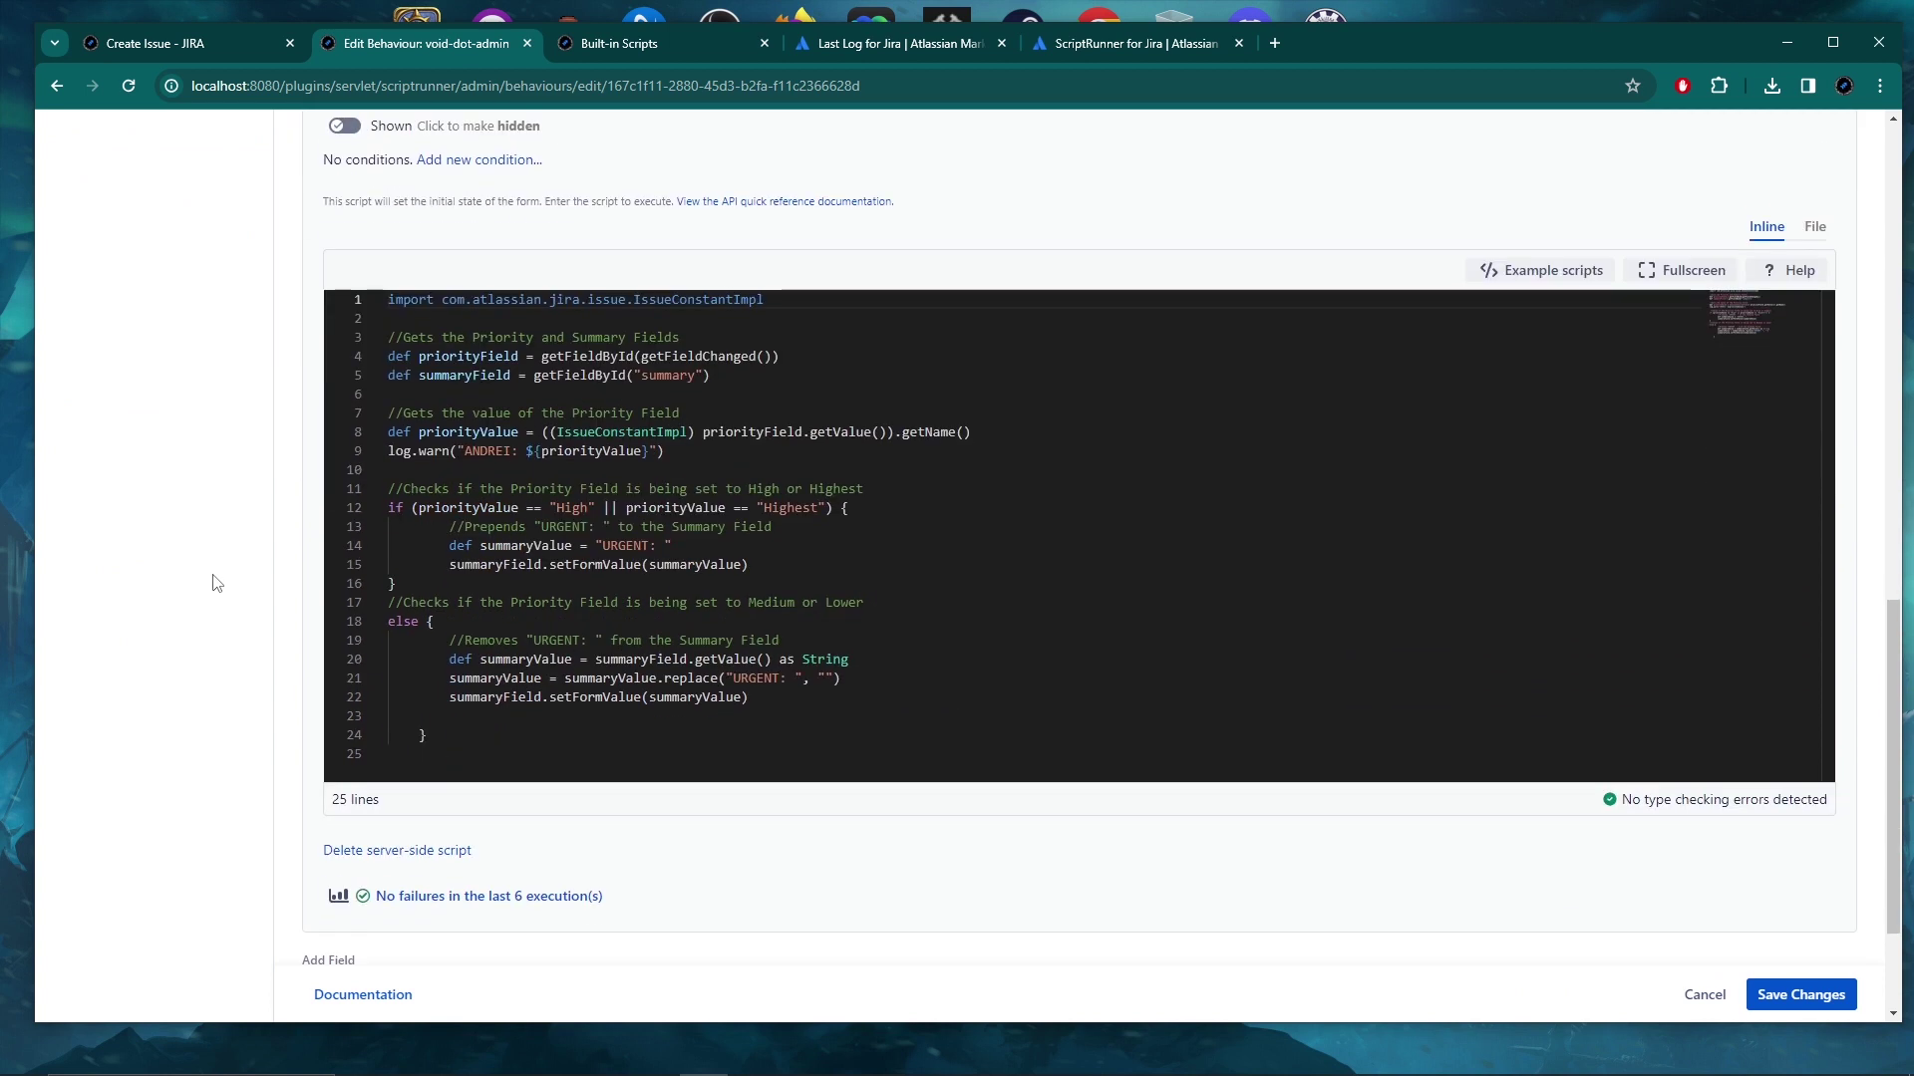
Copy the log.warn statement that outputs priorityValue into the High/Highest if block, below its "Prepends" comment.
left_click_drag(663, 454, 388, 451)
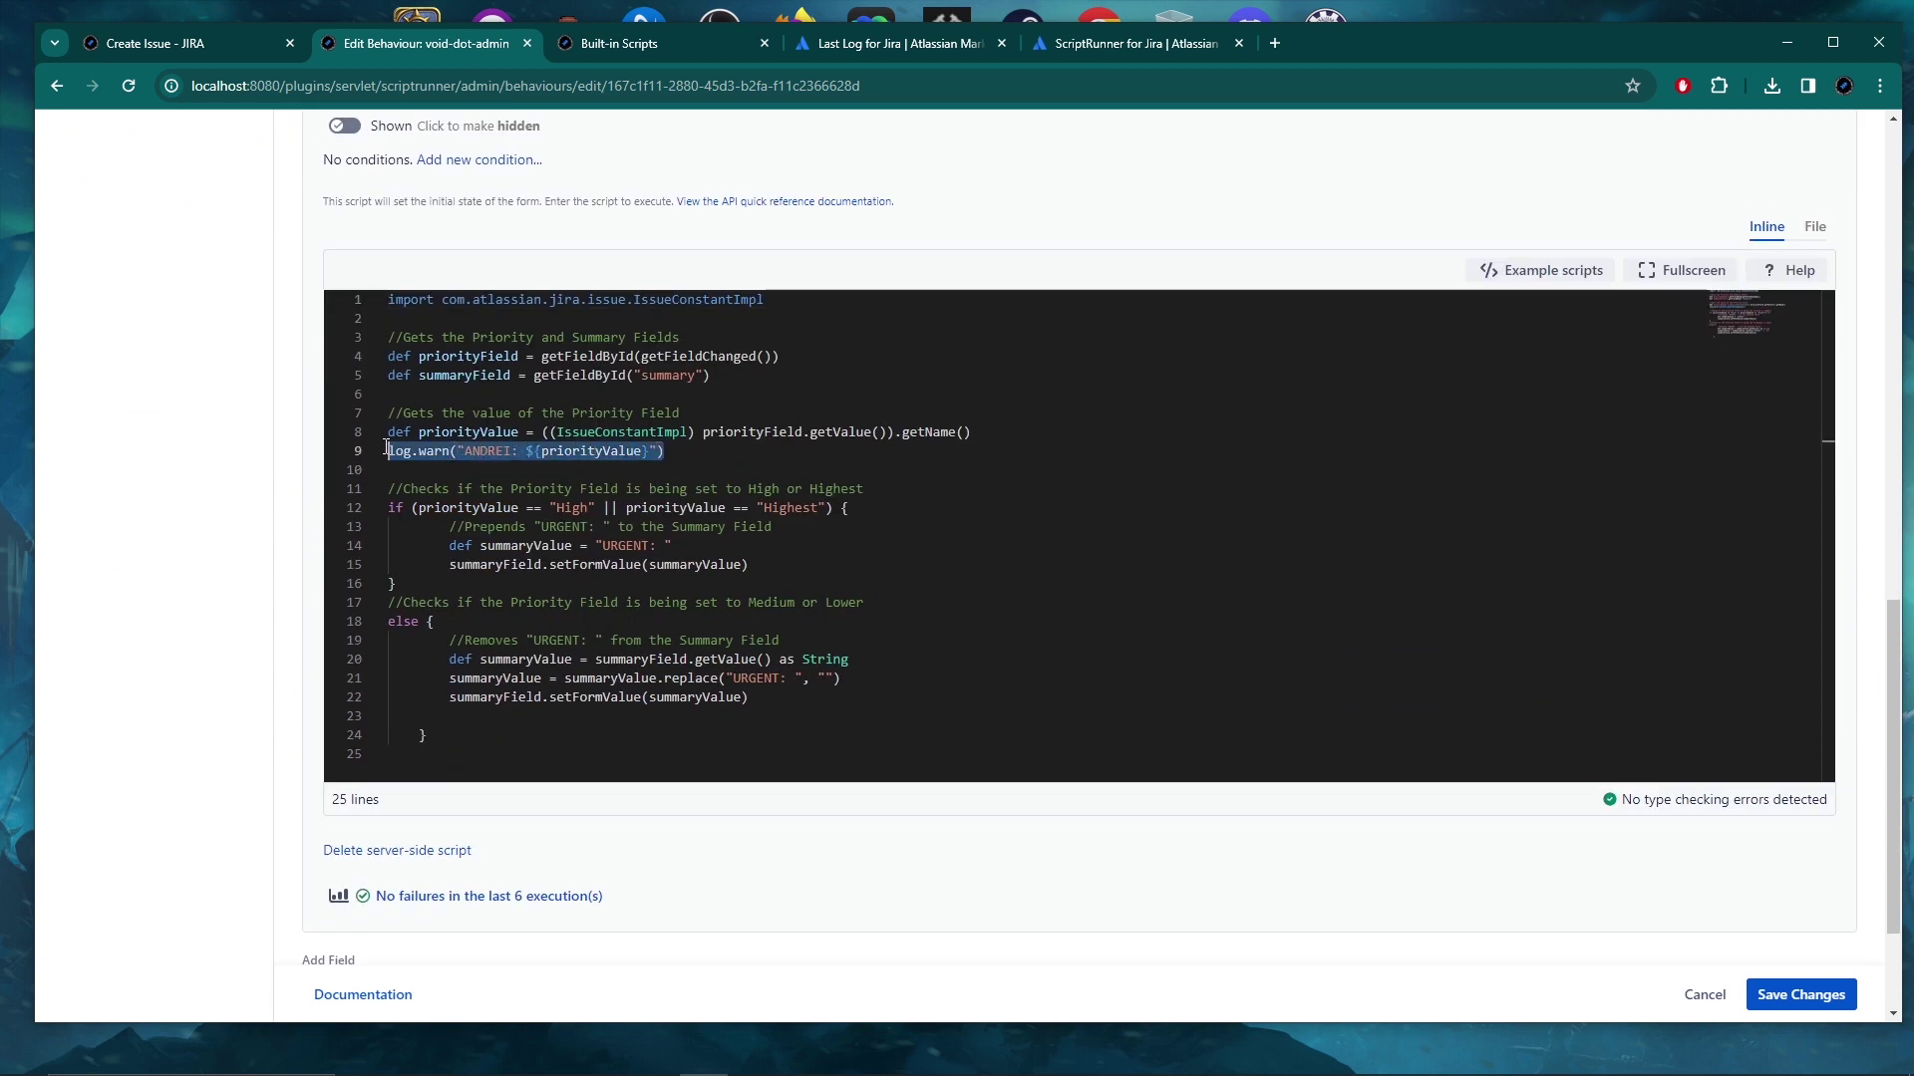
key("ctrl+c")
left_click(791, 563)
left_click(822, 522)
key("Return")
key("ctrl+v")
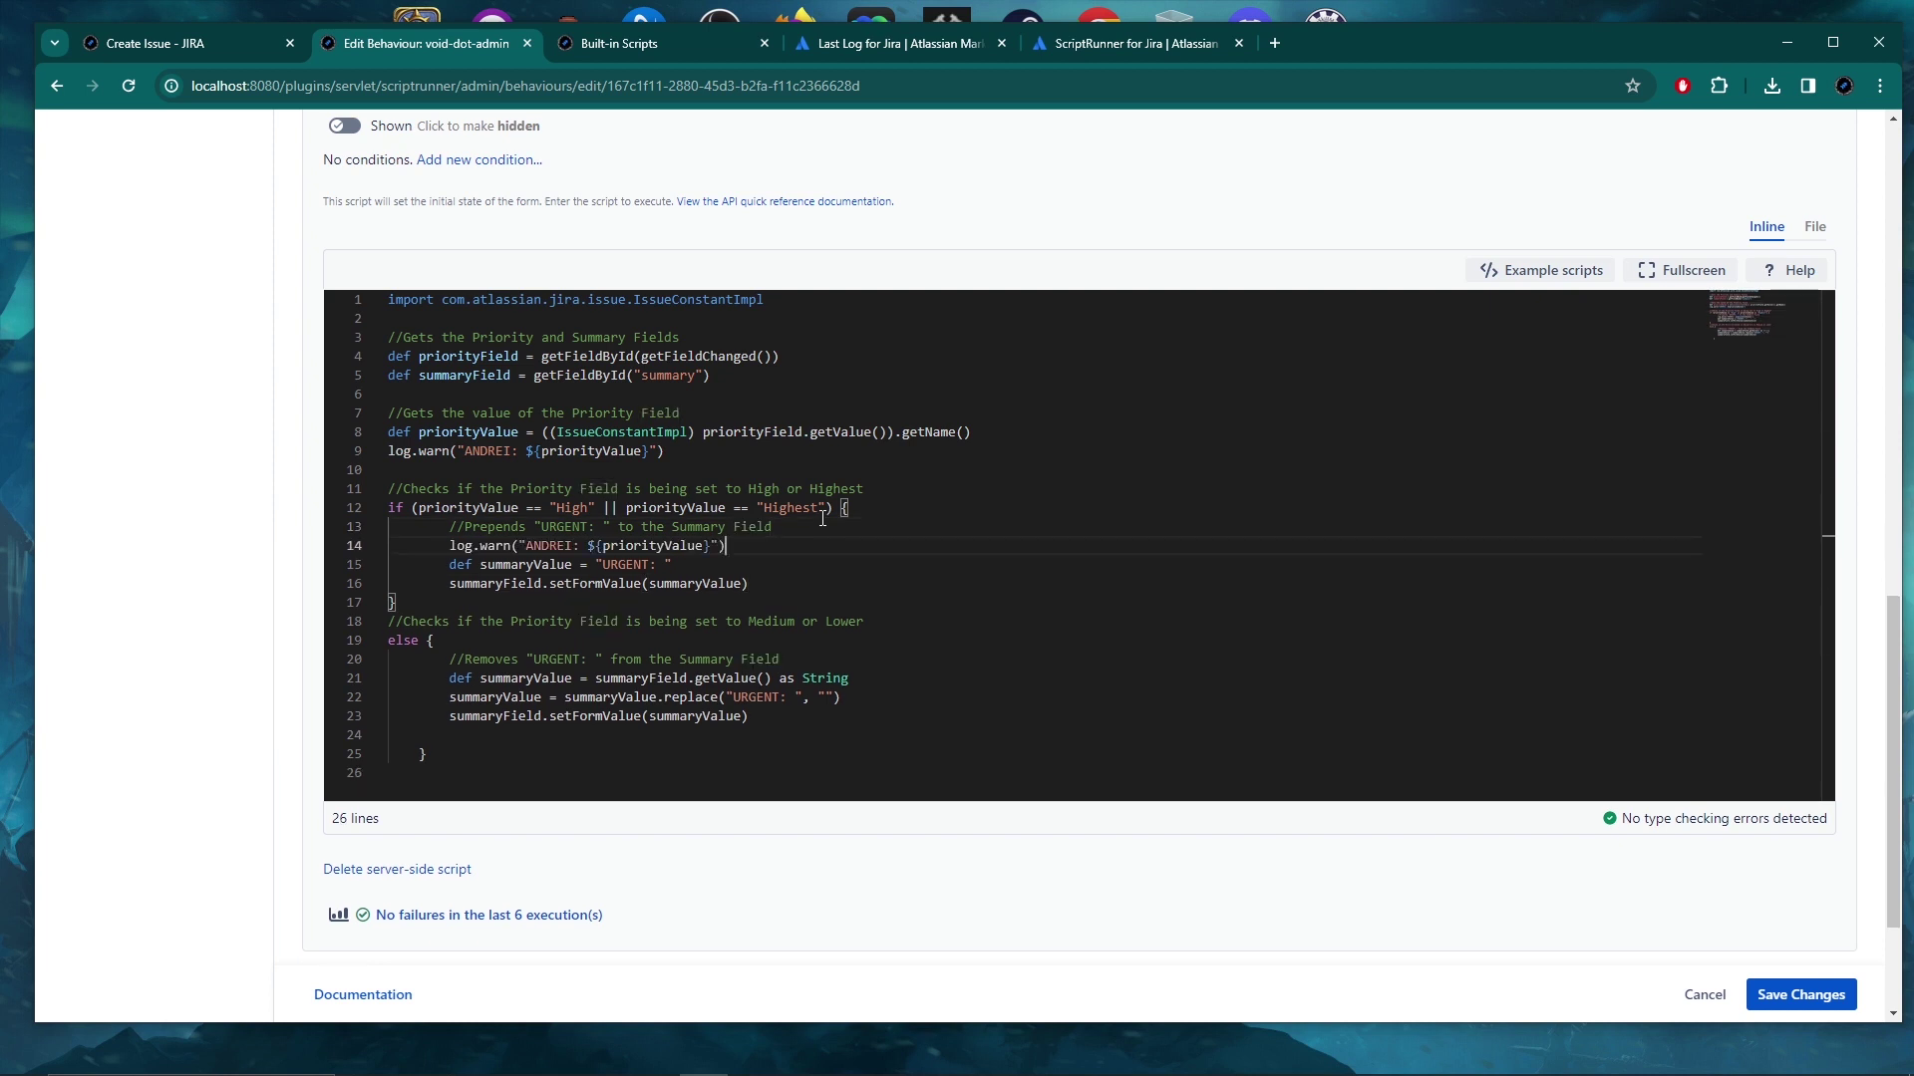
Remove the name prefix from both log.warn messages and comment out the statement above the if block.
double_click(527, 546)
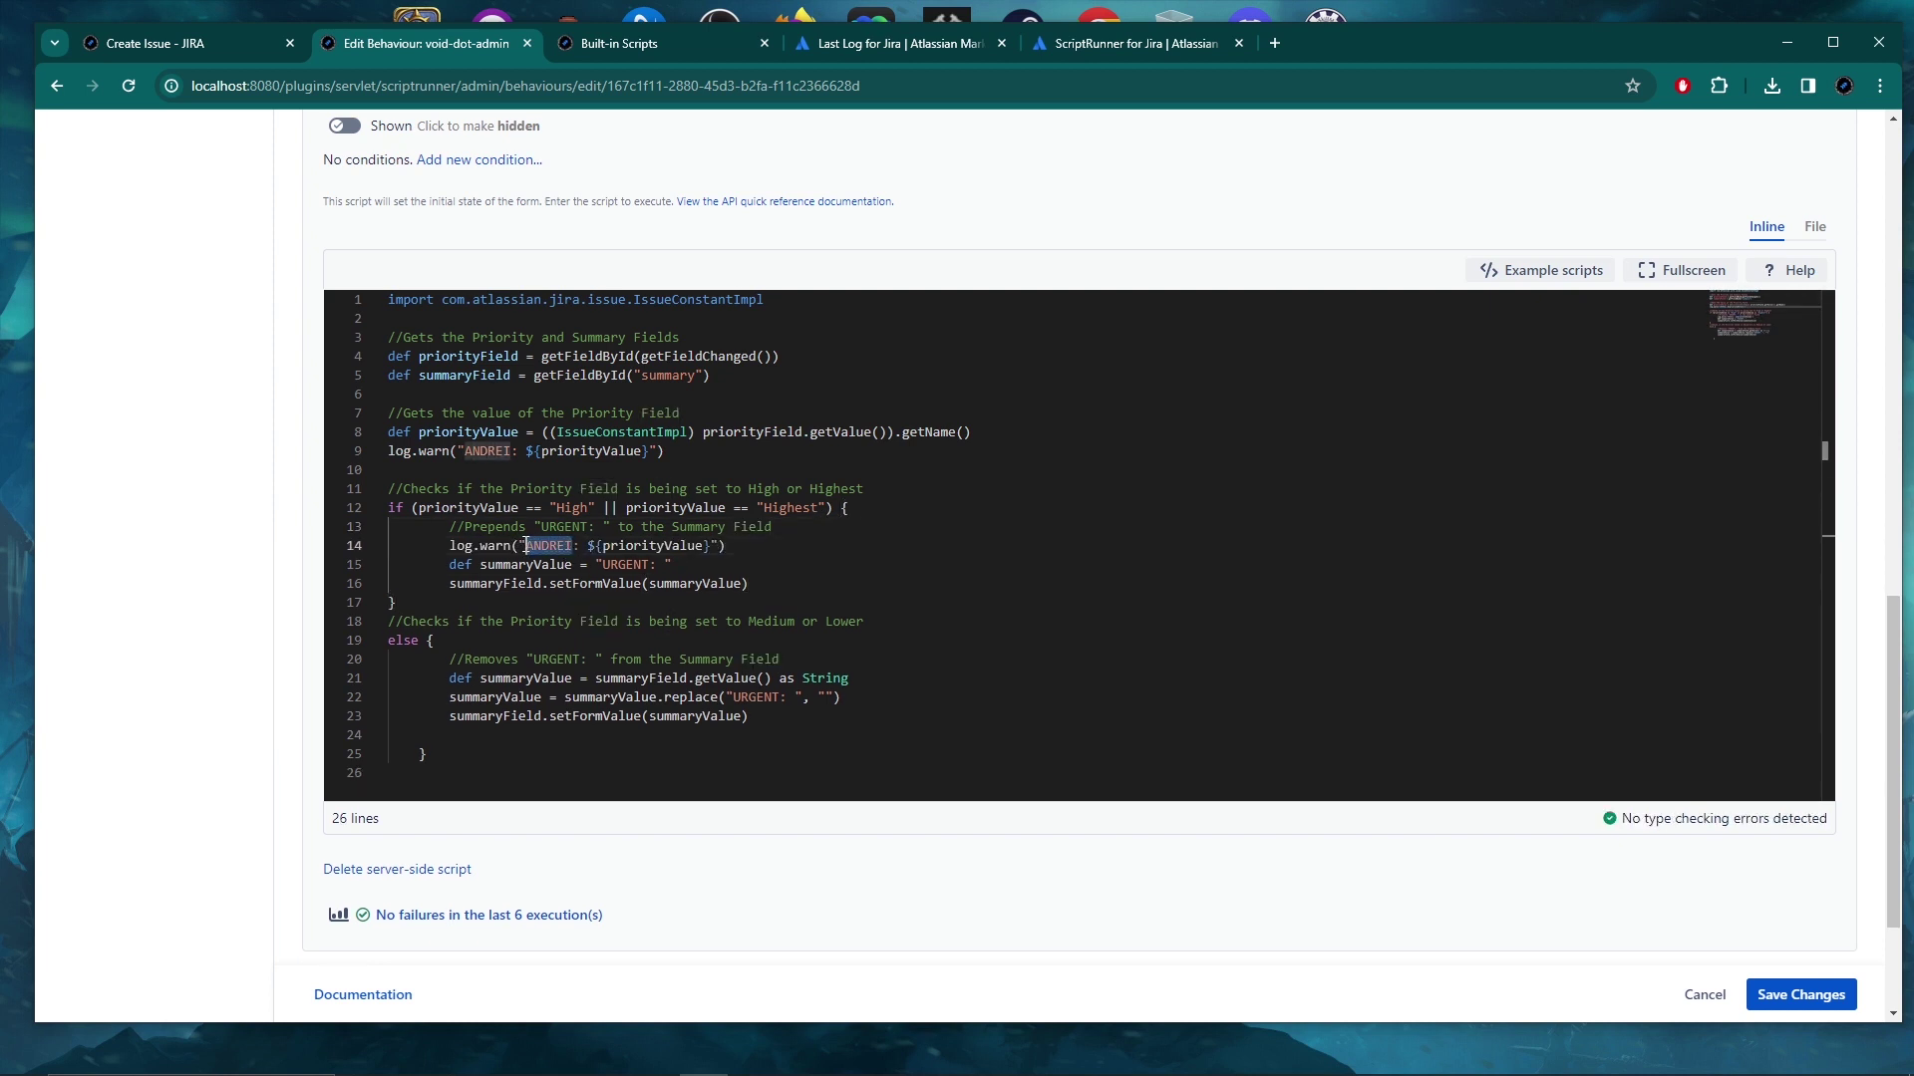
key("BackSpace")
double_click(506, 451)
key("BackSpace")
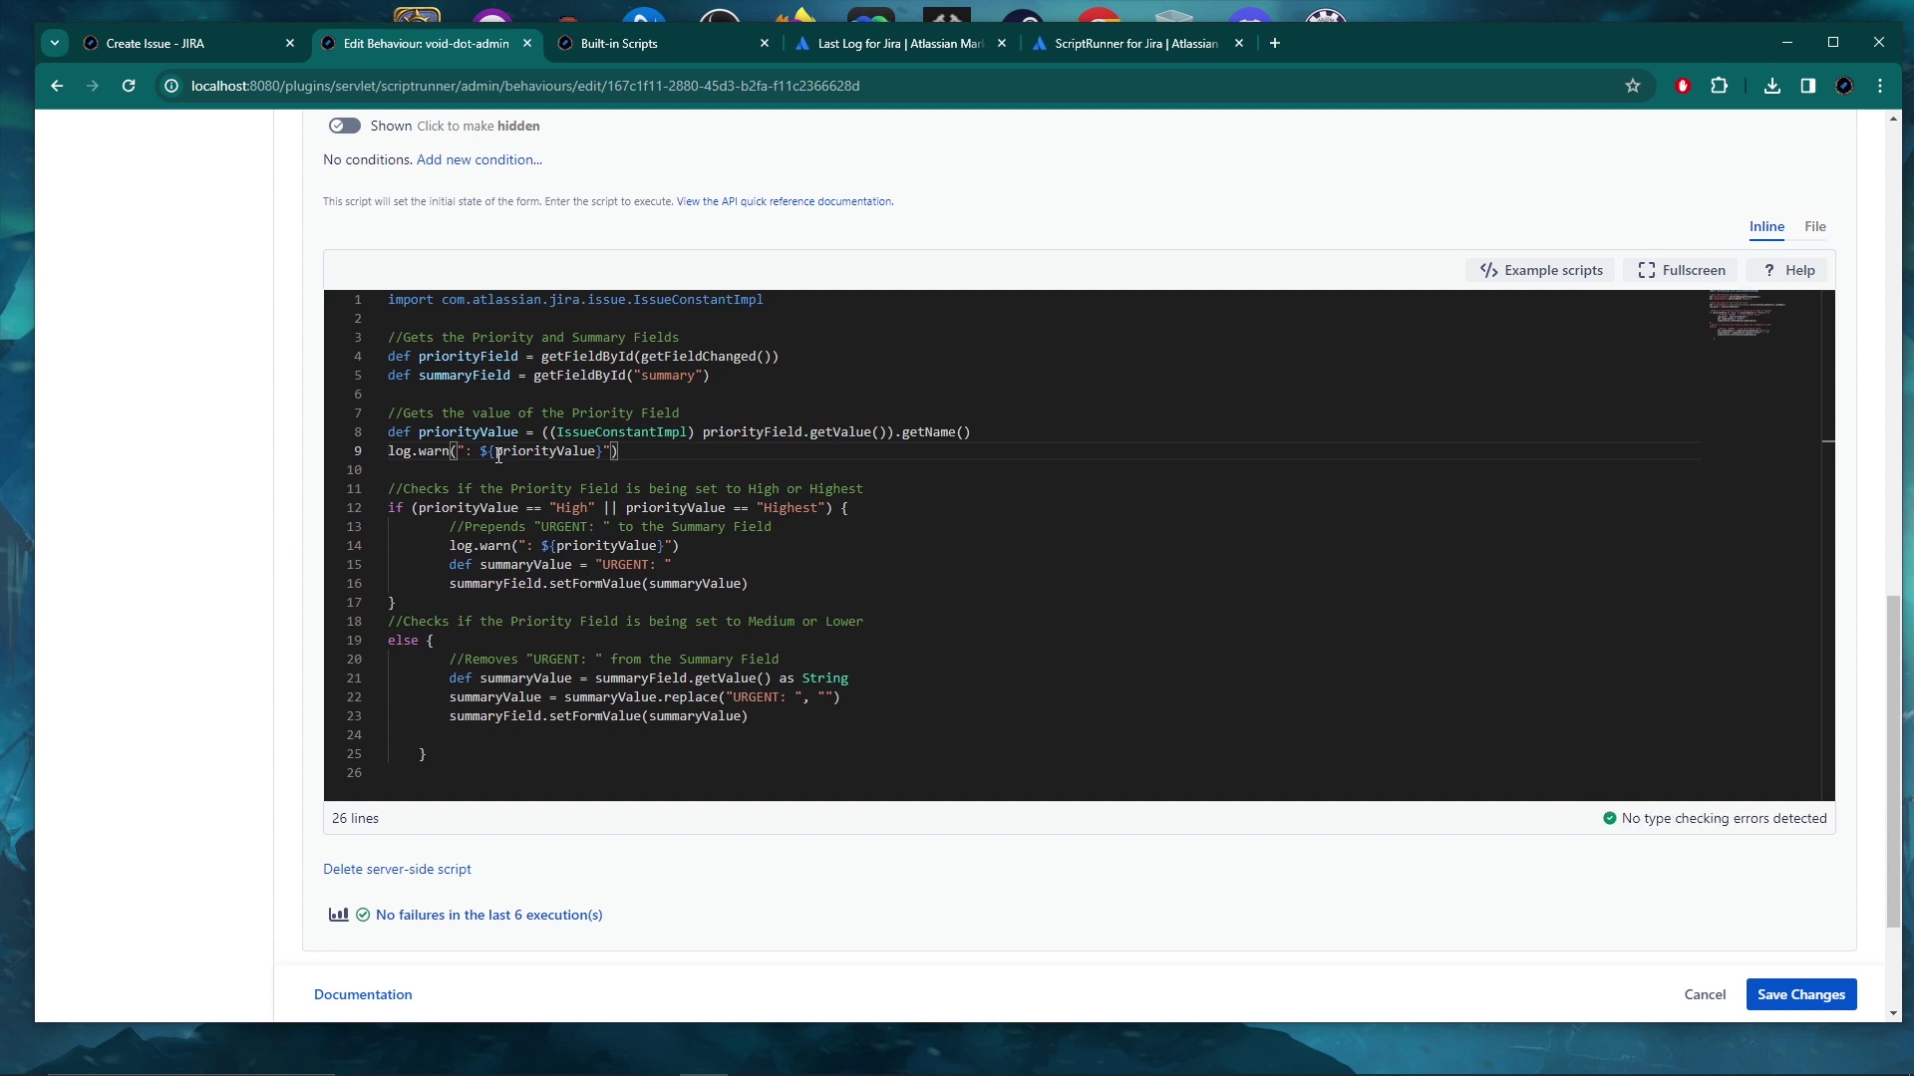
left_click(387, 450)
type("//")
Label the log.warn message inside the if block "MONITOR LOGS FIRST IF", ahead of the colon.
left_click(525, 548)
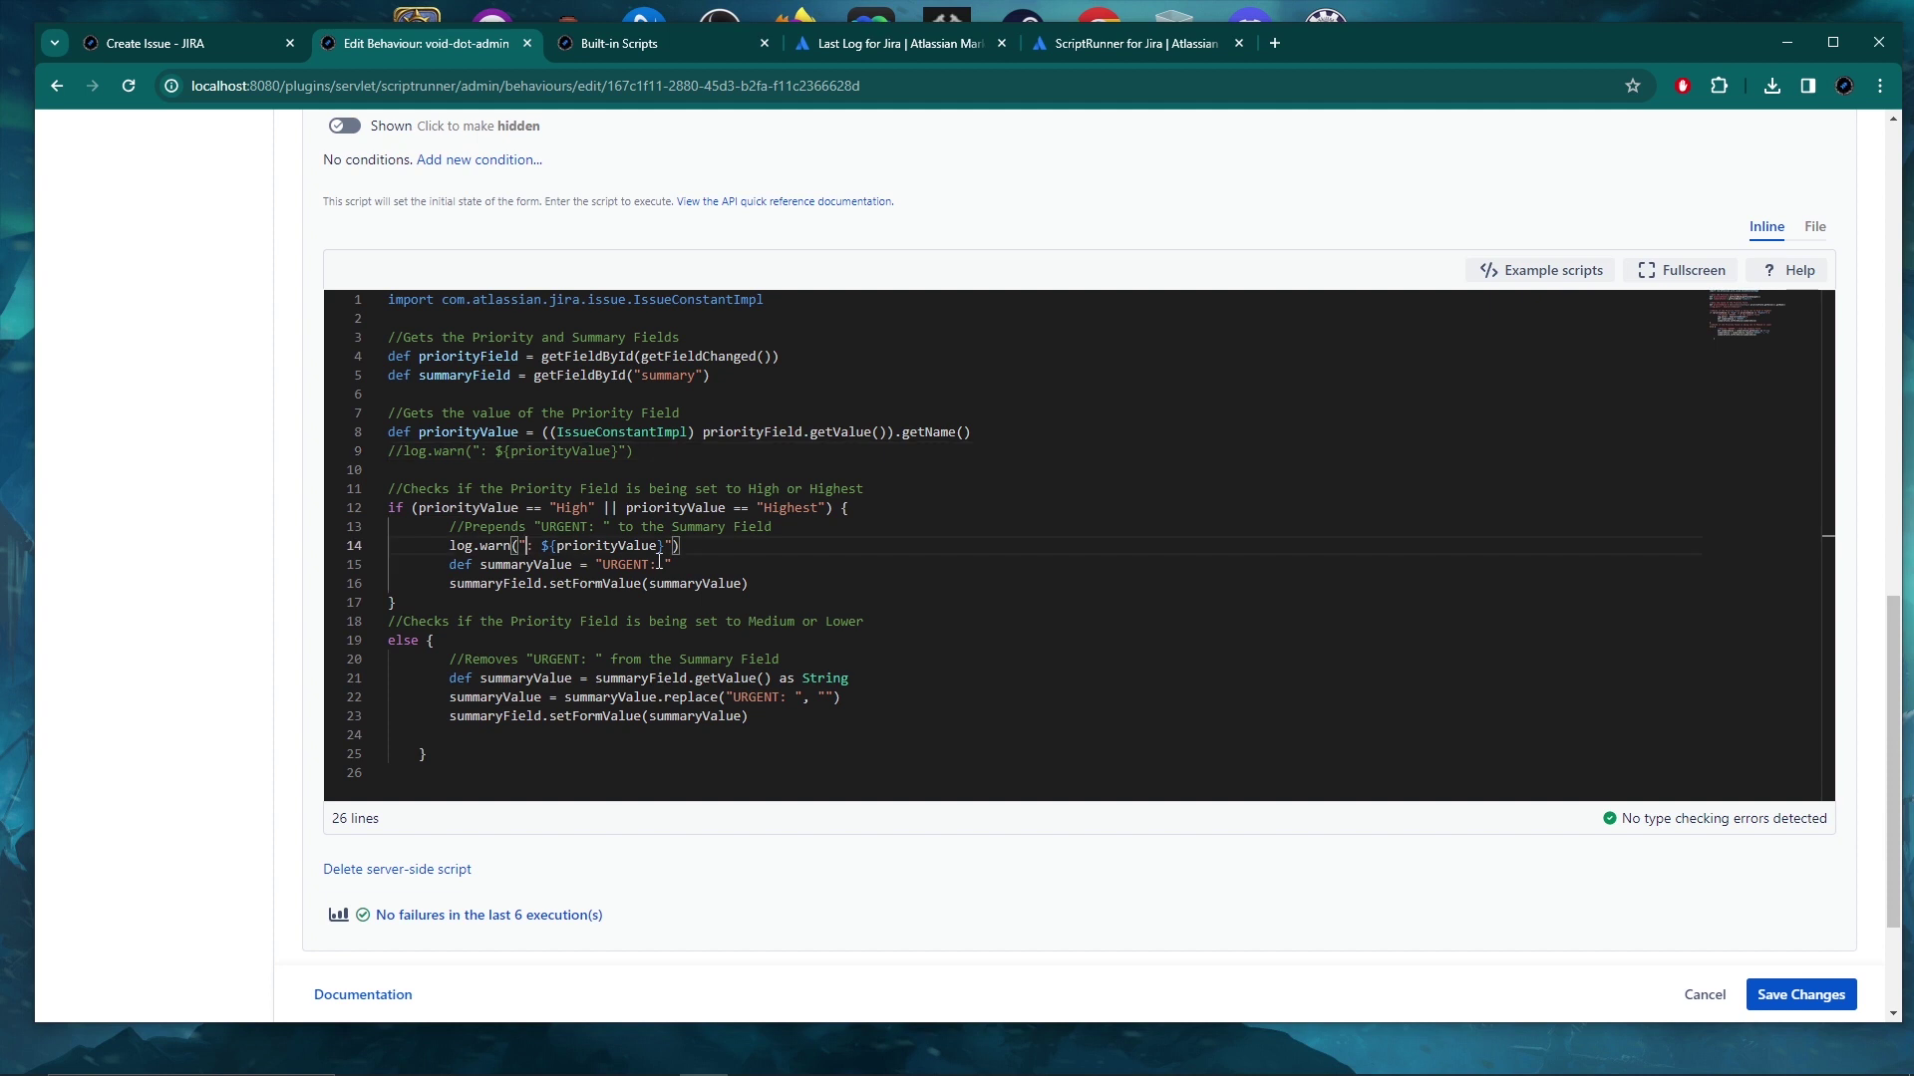
type("MONITOR LOGS")
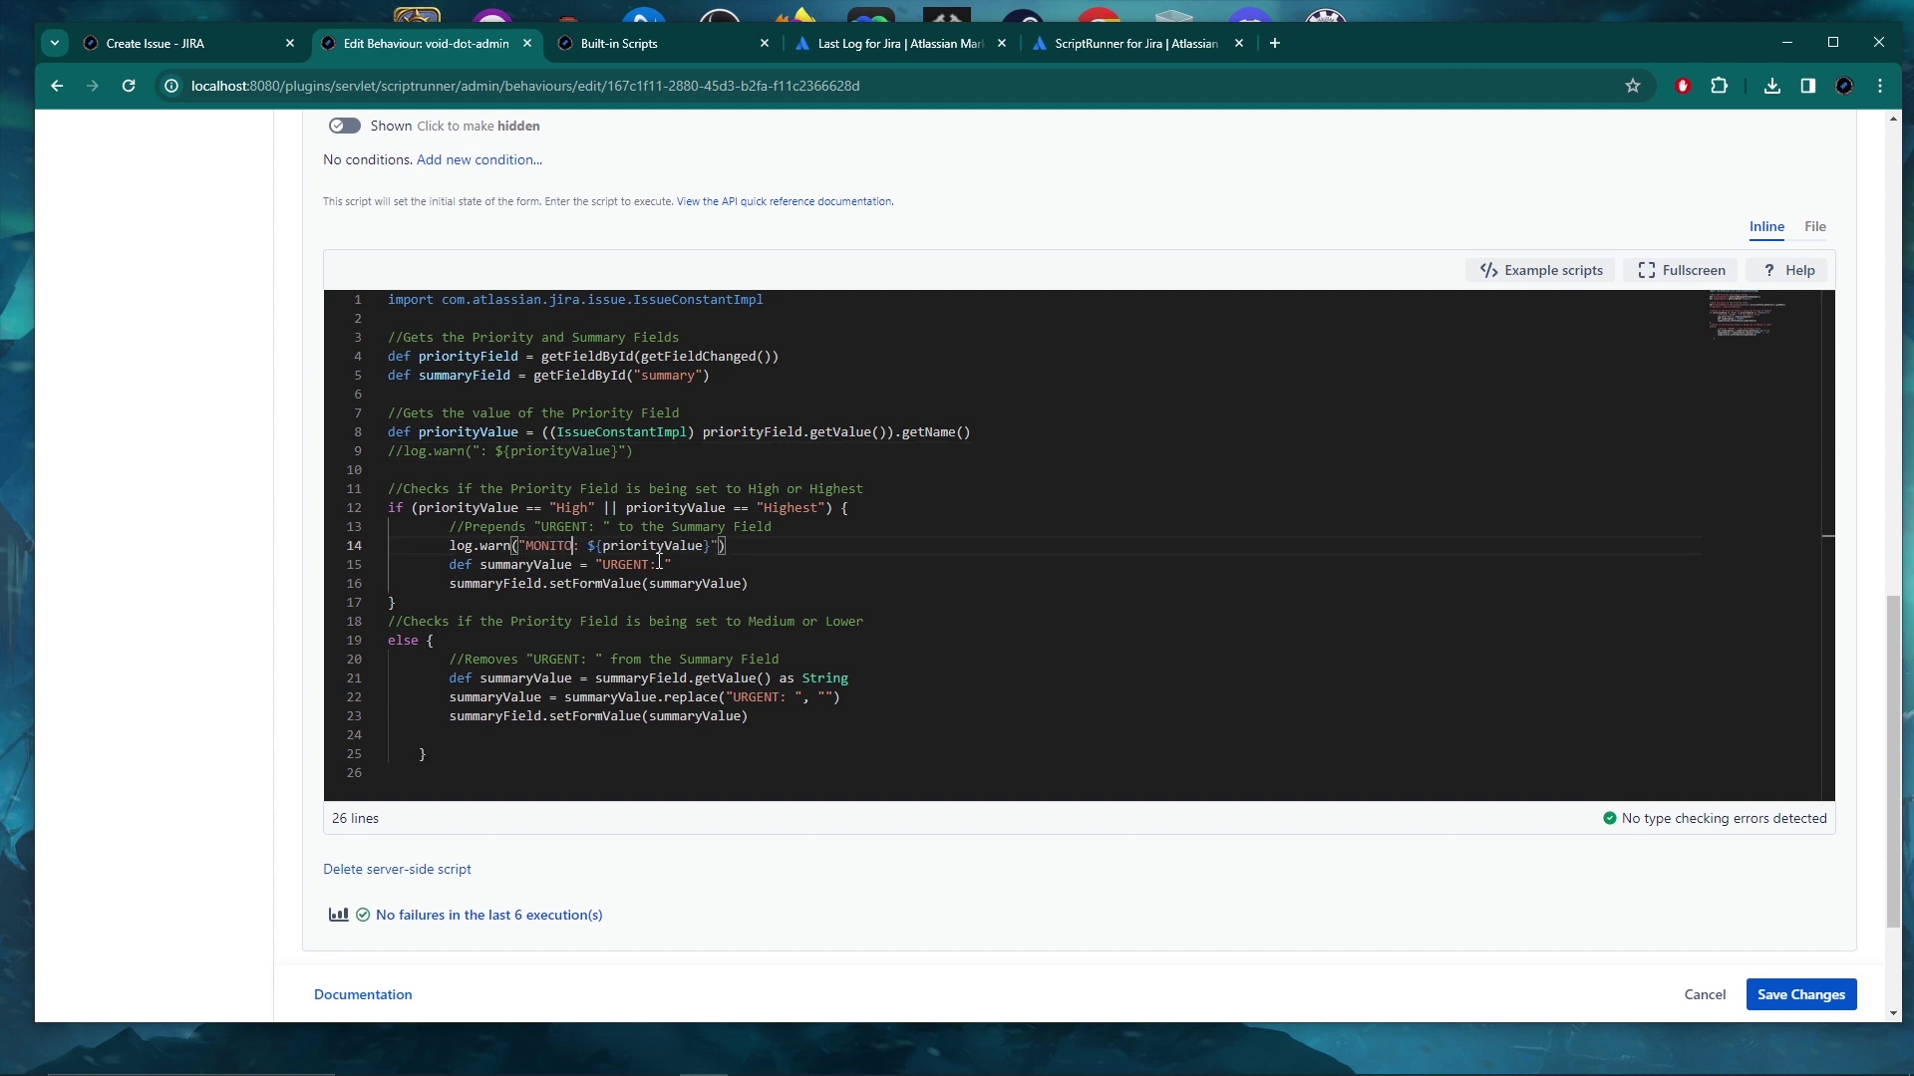
type(" FIRST IF")
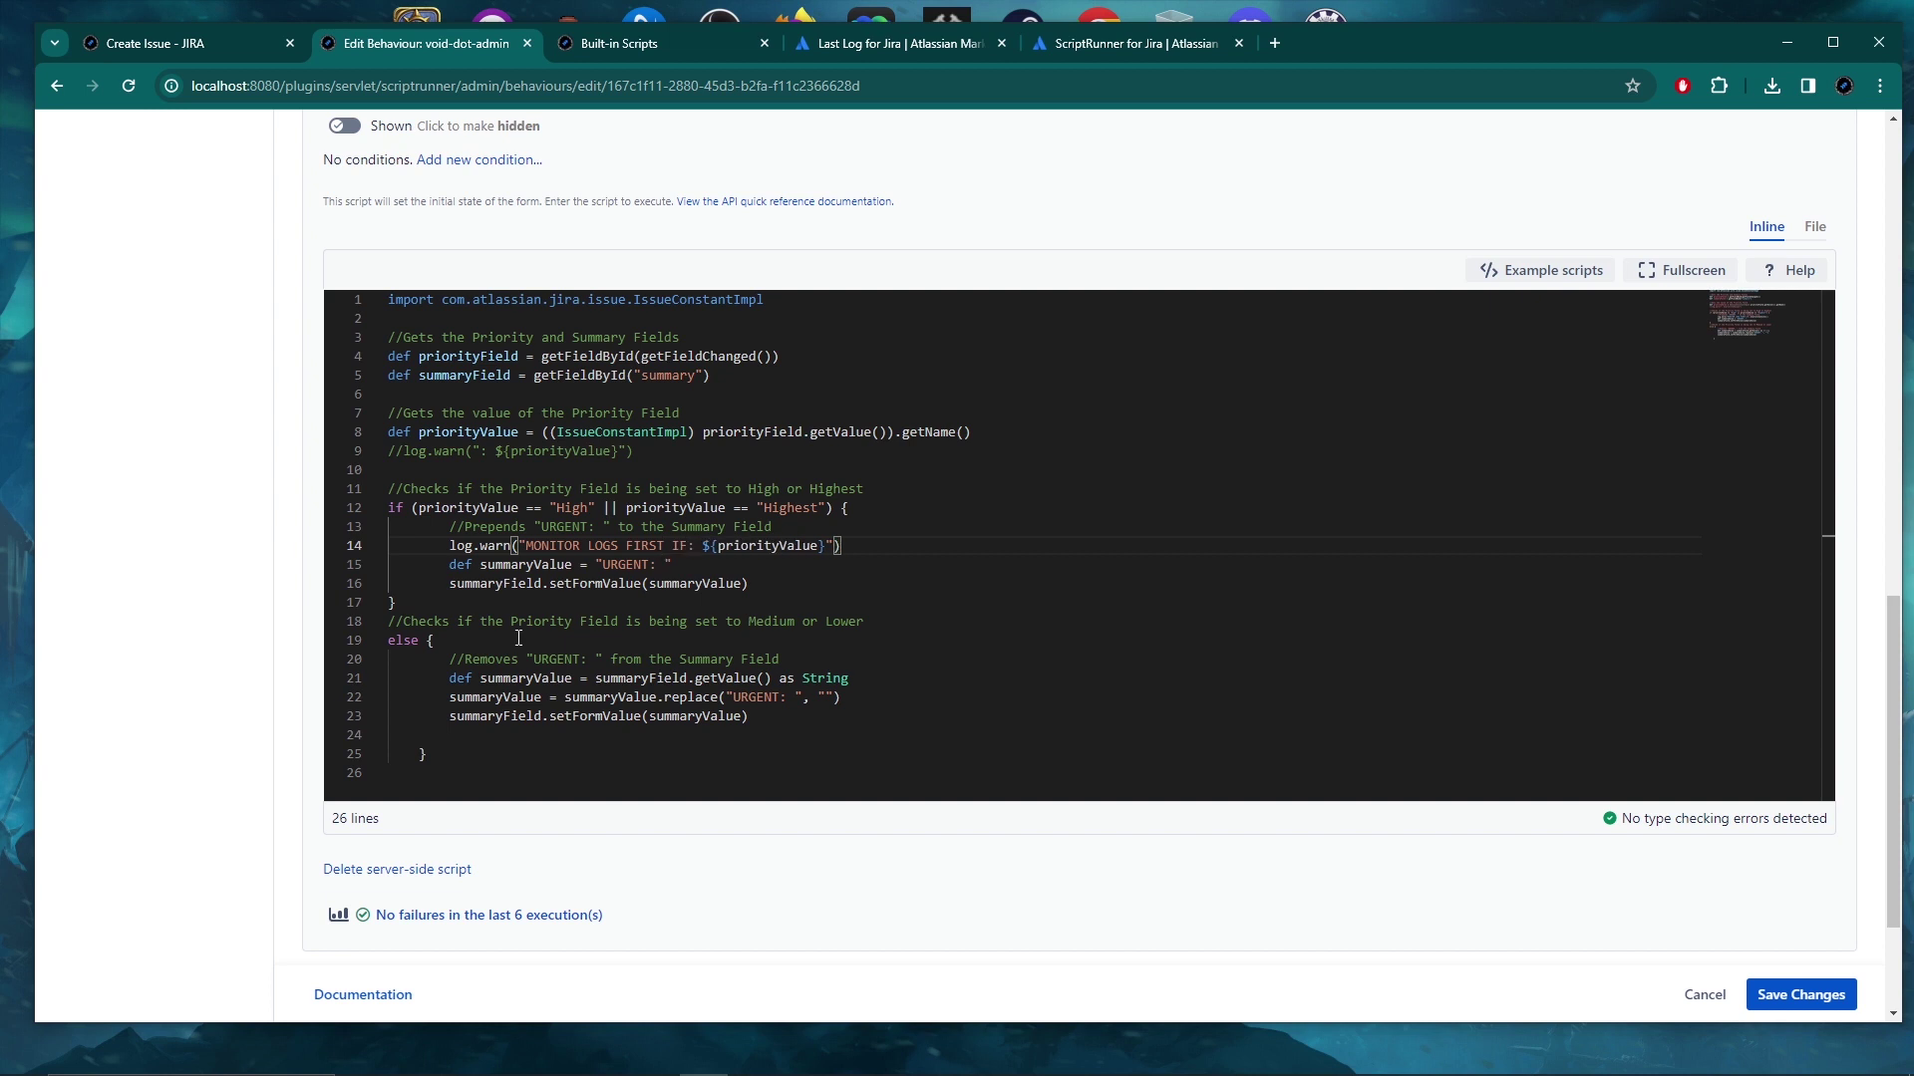
Copy the log.warn statement to the start of the else block, reword it "MONITOR LOGS SECOND IF", and save the behaviour.
left_click_drag(854, 541, 451, 544)
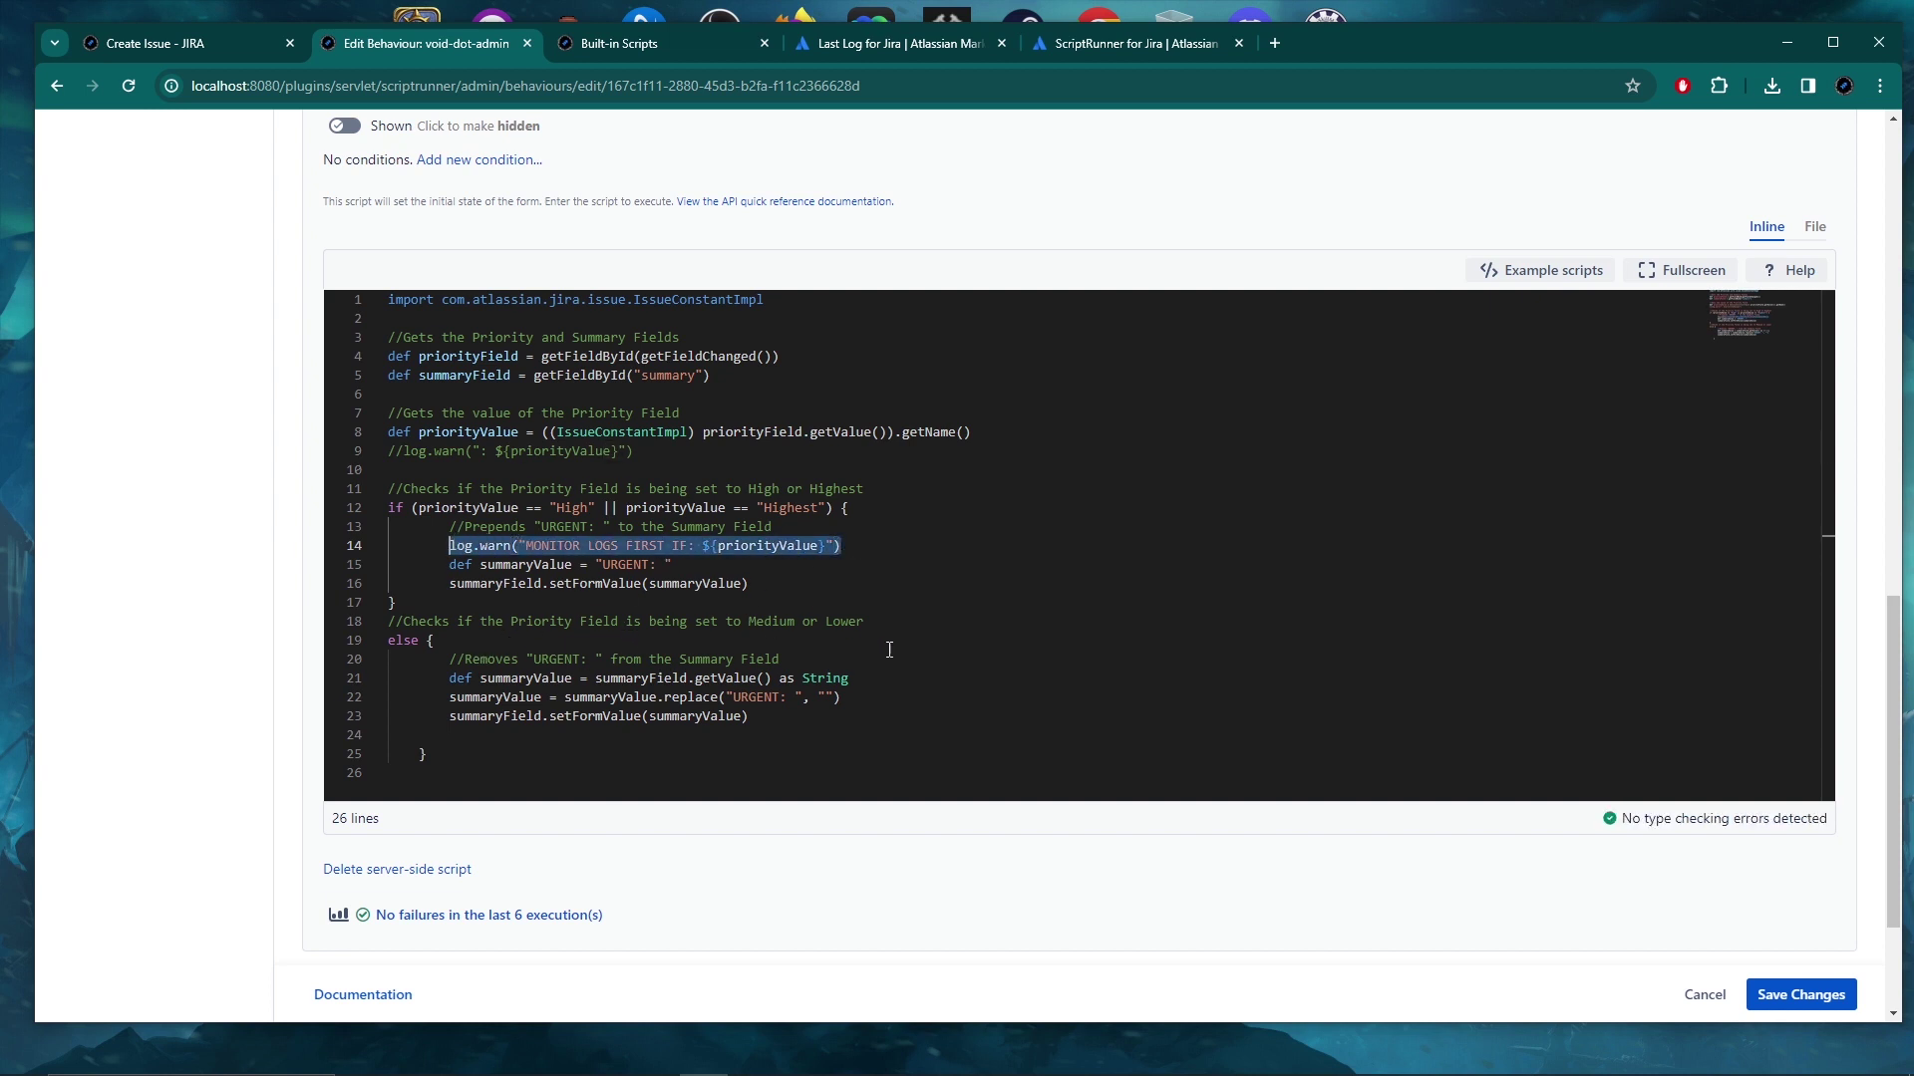
left_click(676, 637)
key("Return")
key("ctrl+v")
double_click(641, 659)
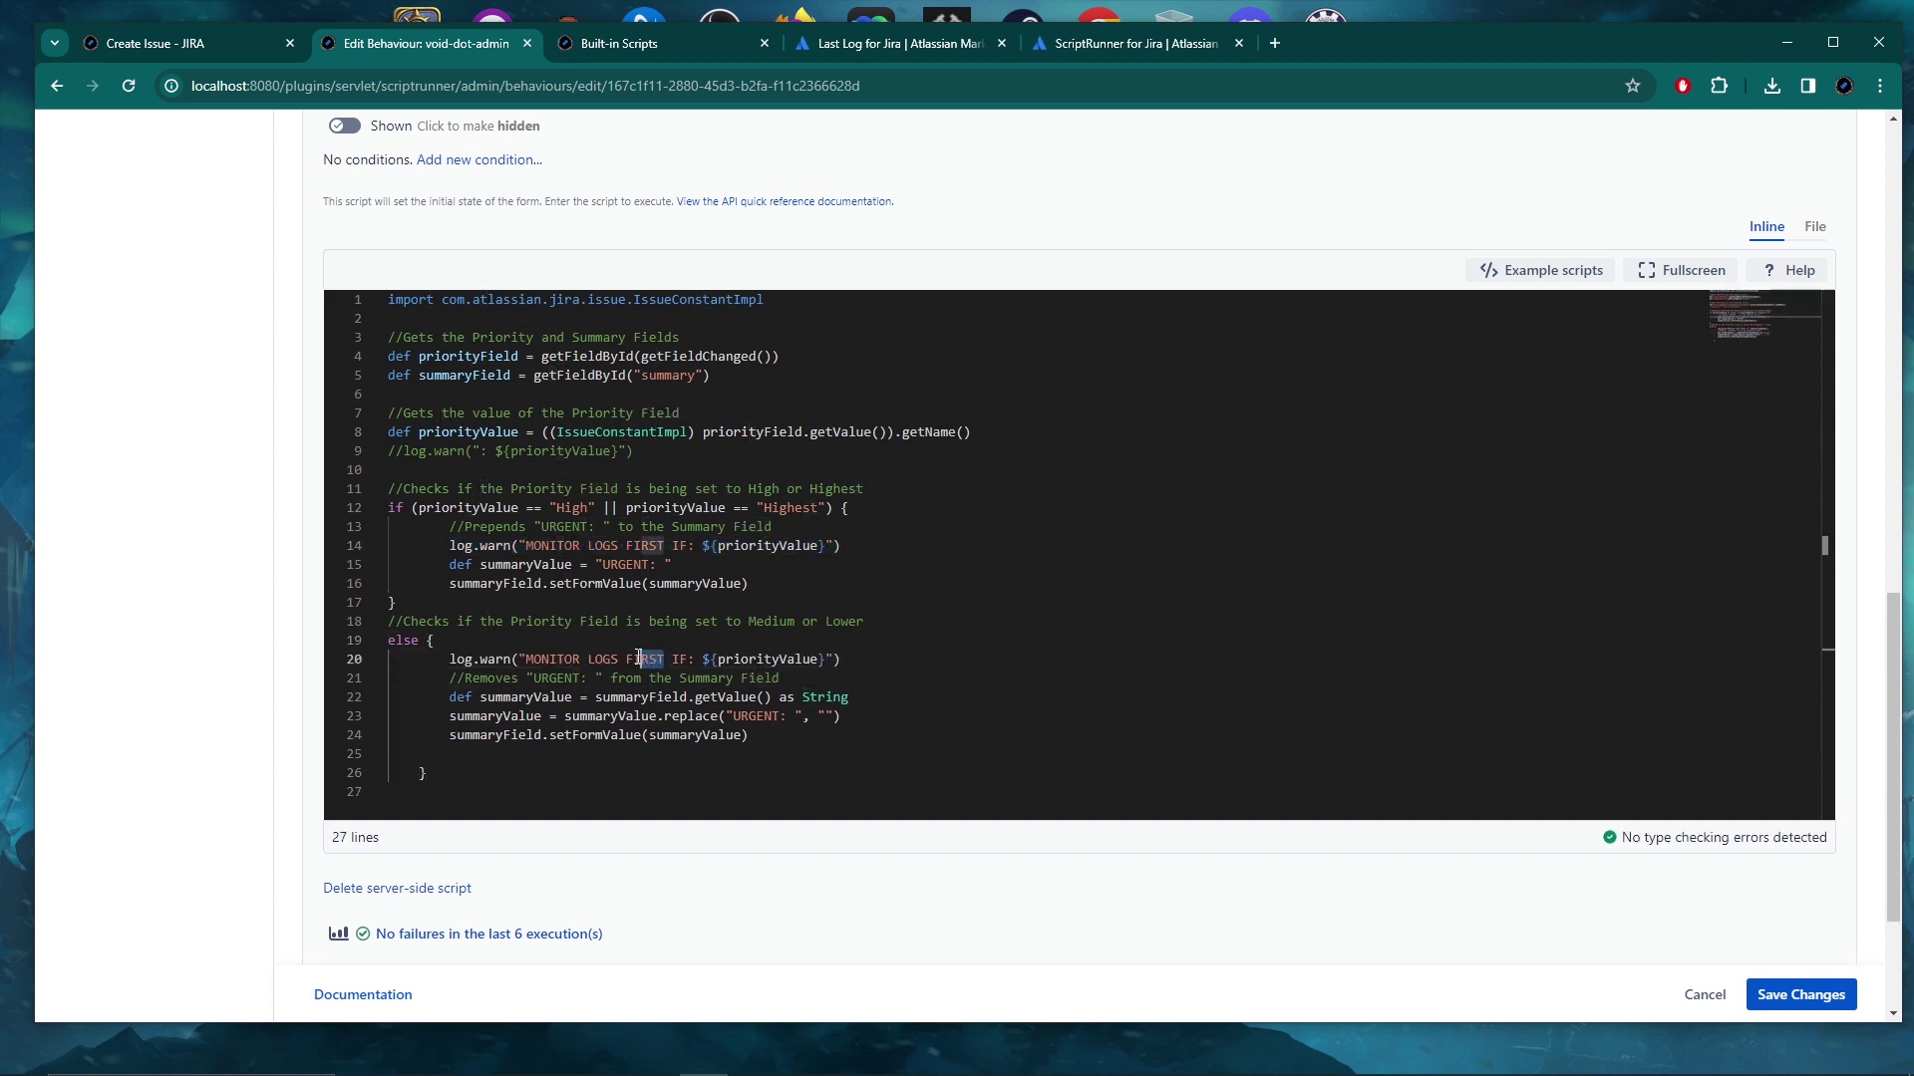
type("SECOND")
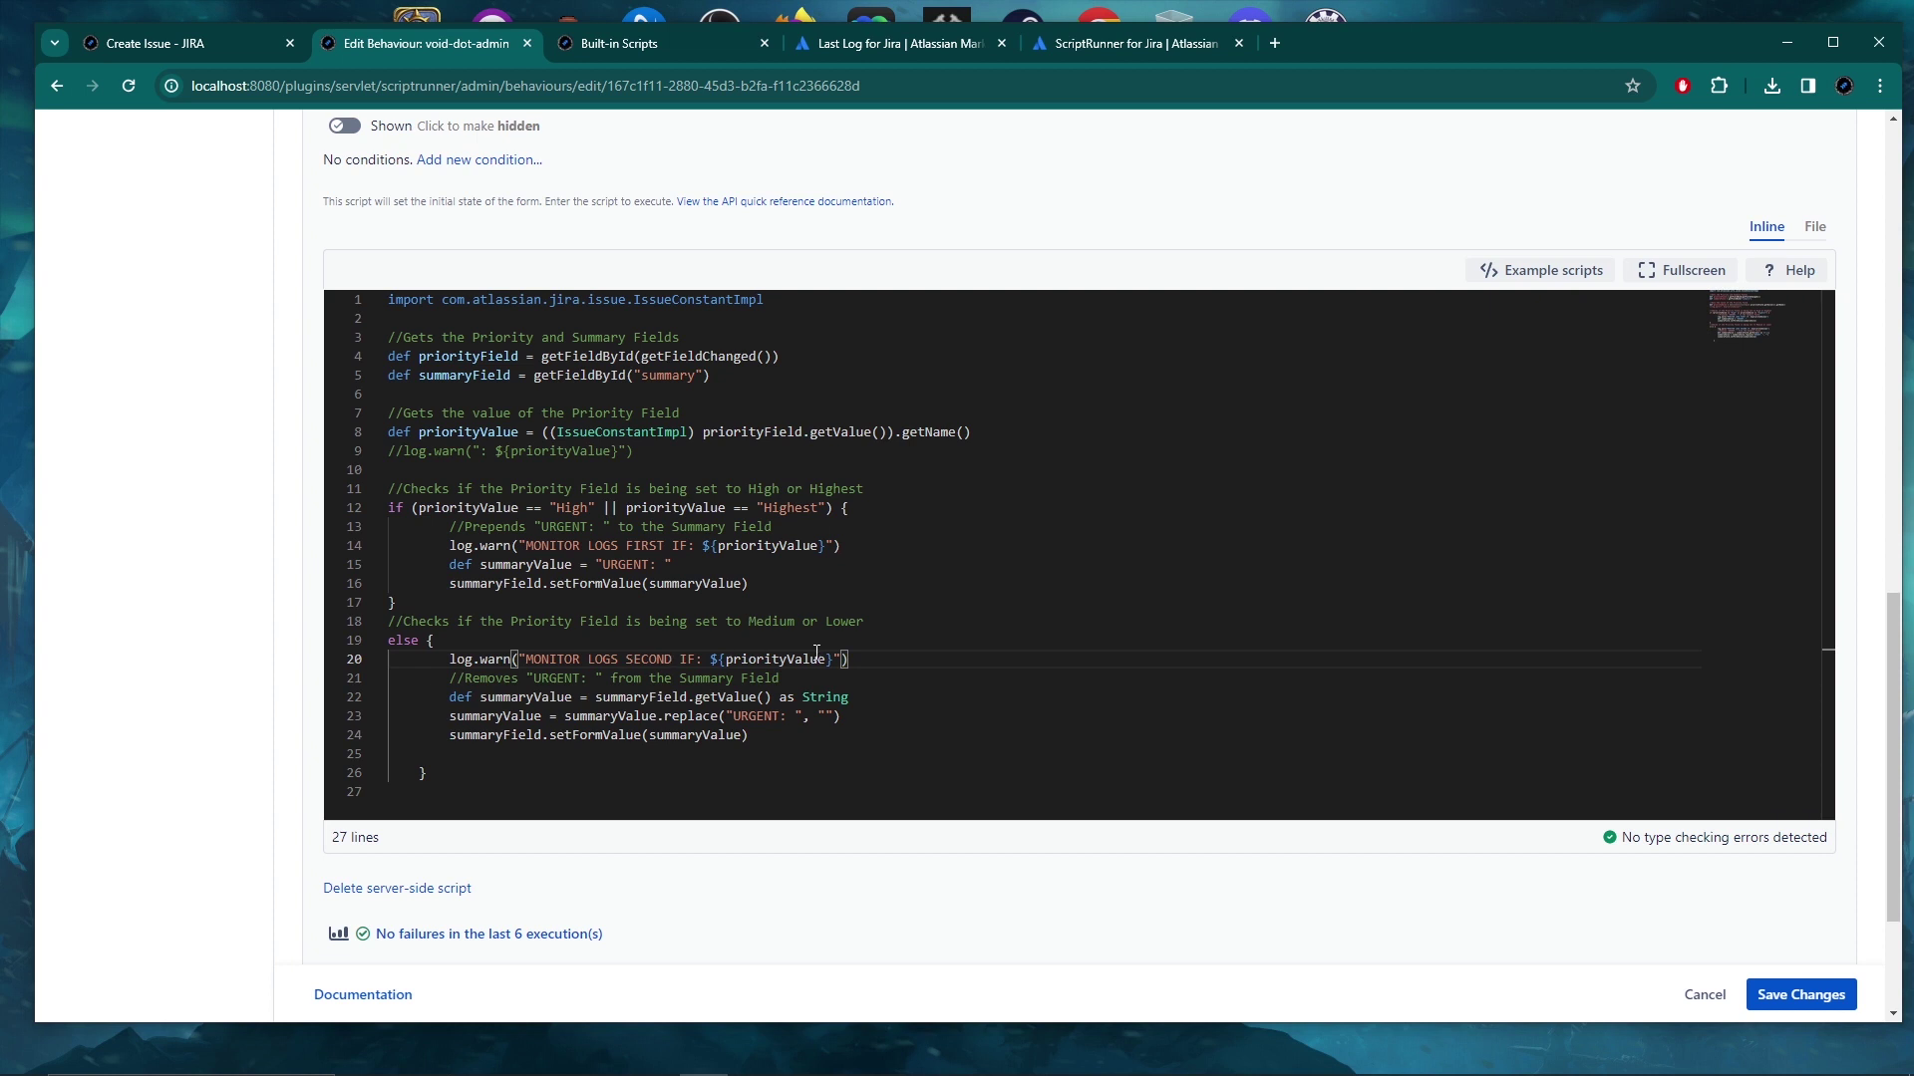
left_click(1779, 995)
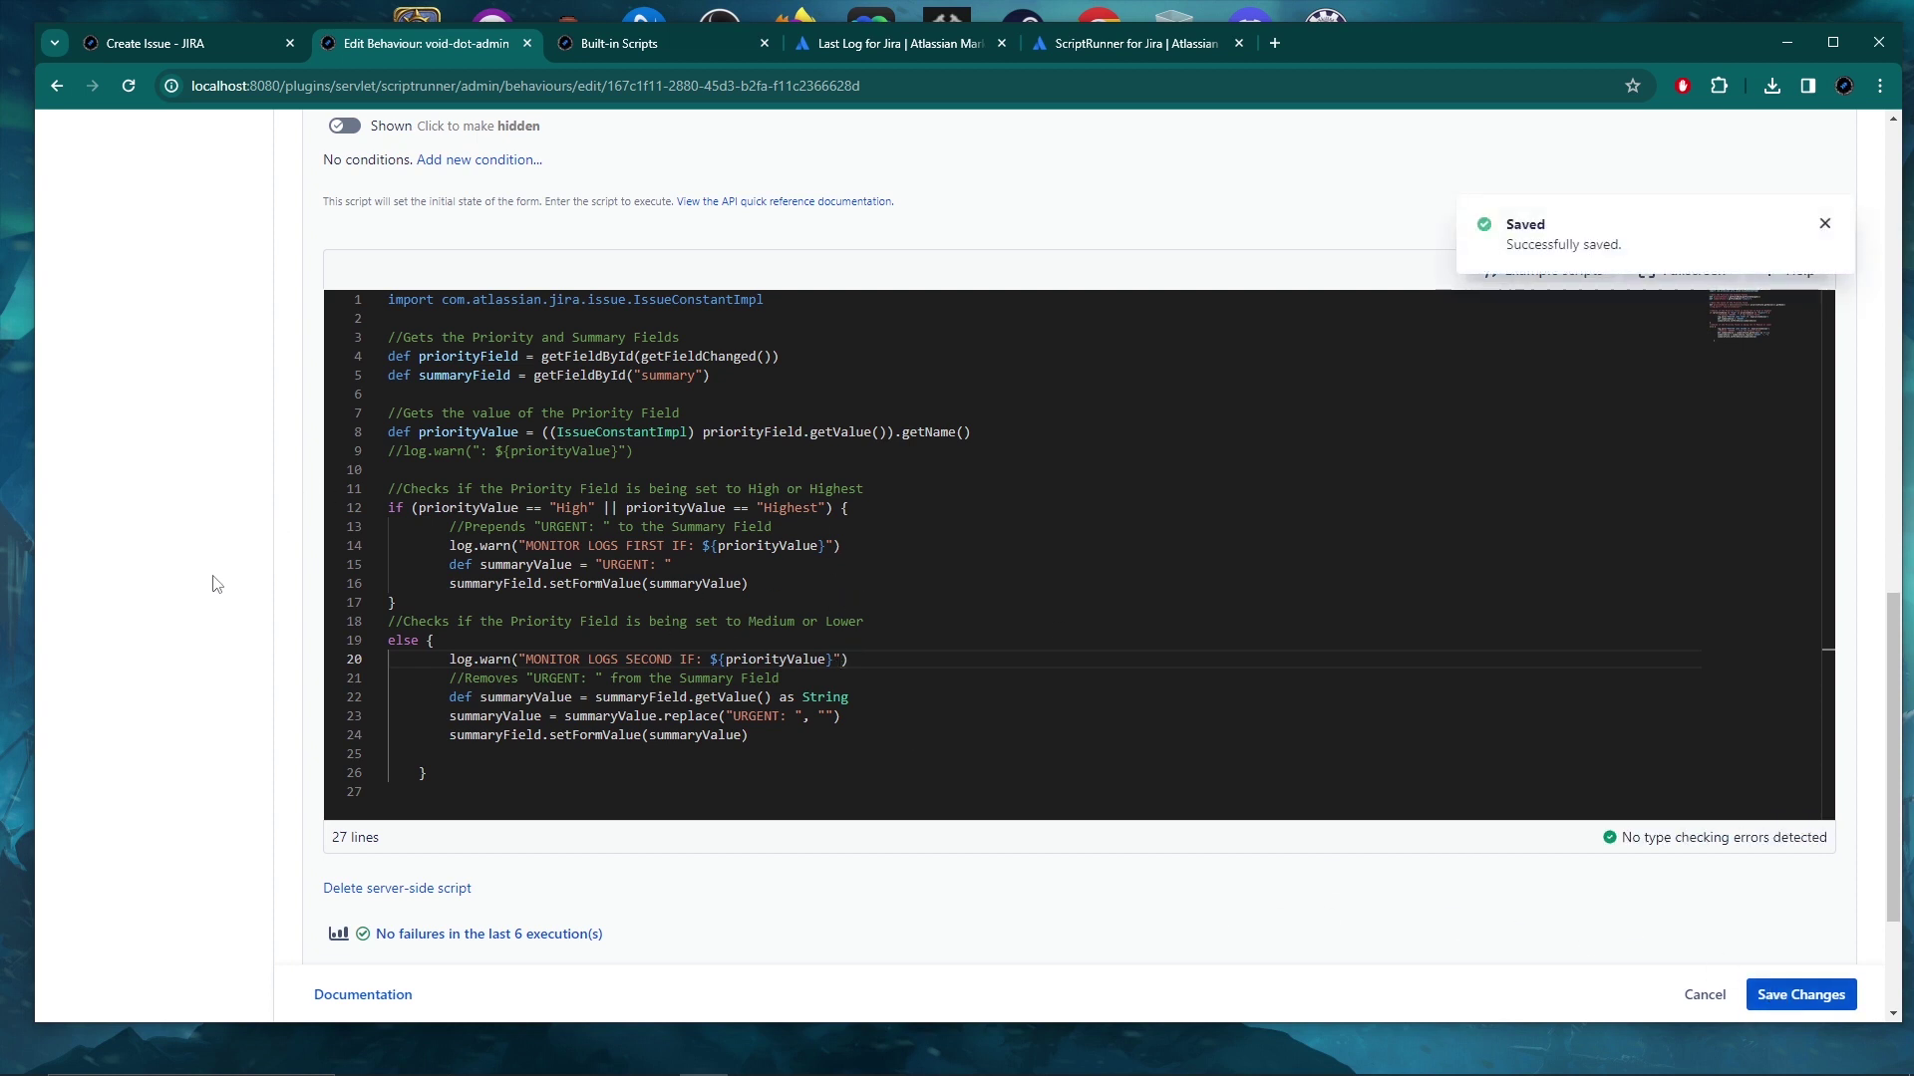
Return to the open Create Issue form and discard it without creating the issue.
left_click(266, 44)
left_click(1312, 900)
left_click(1070, 333)
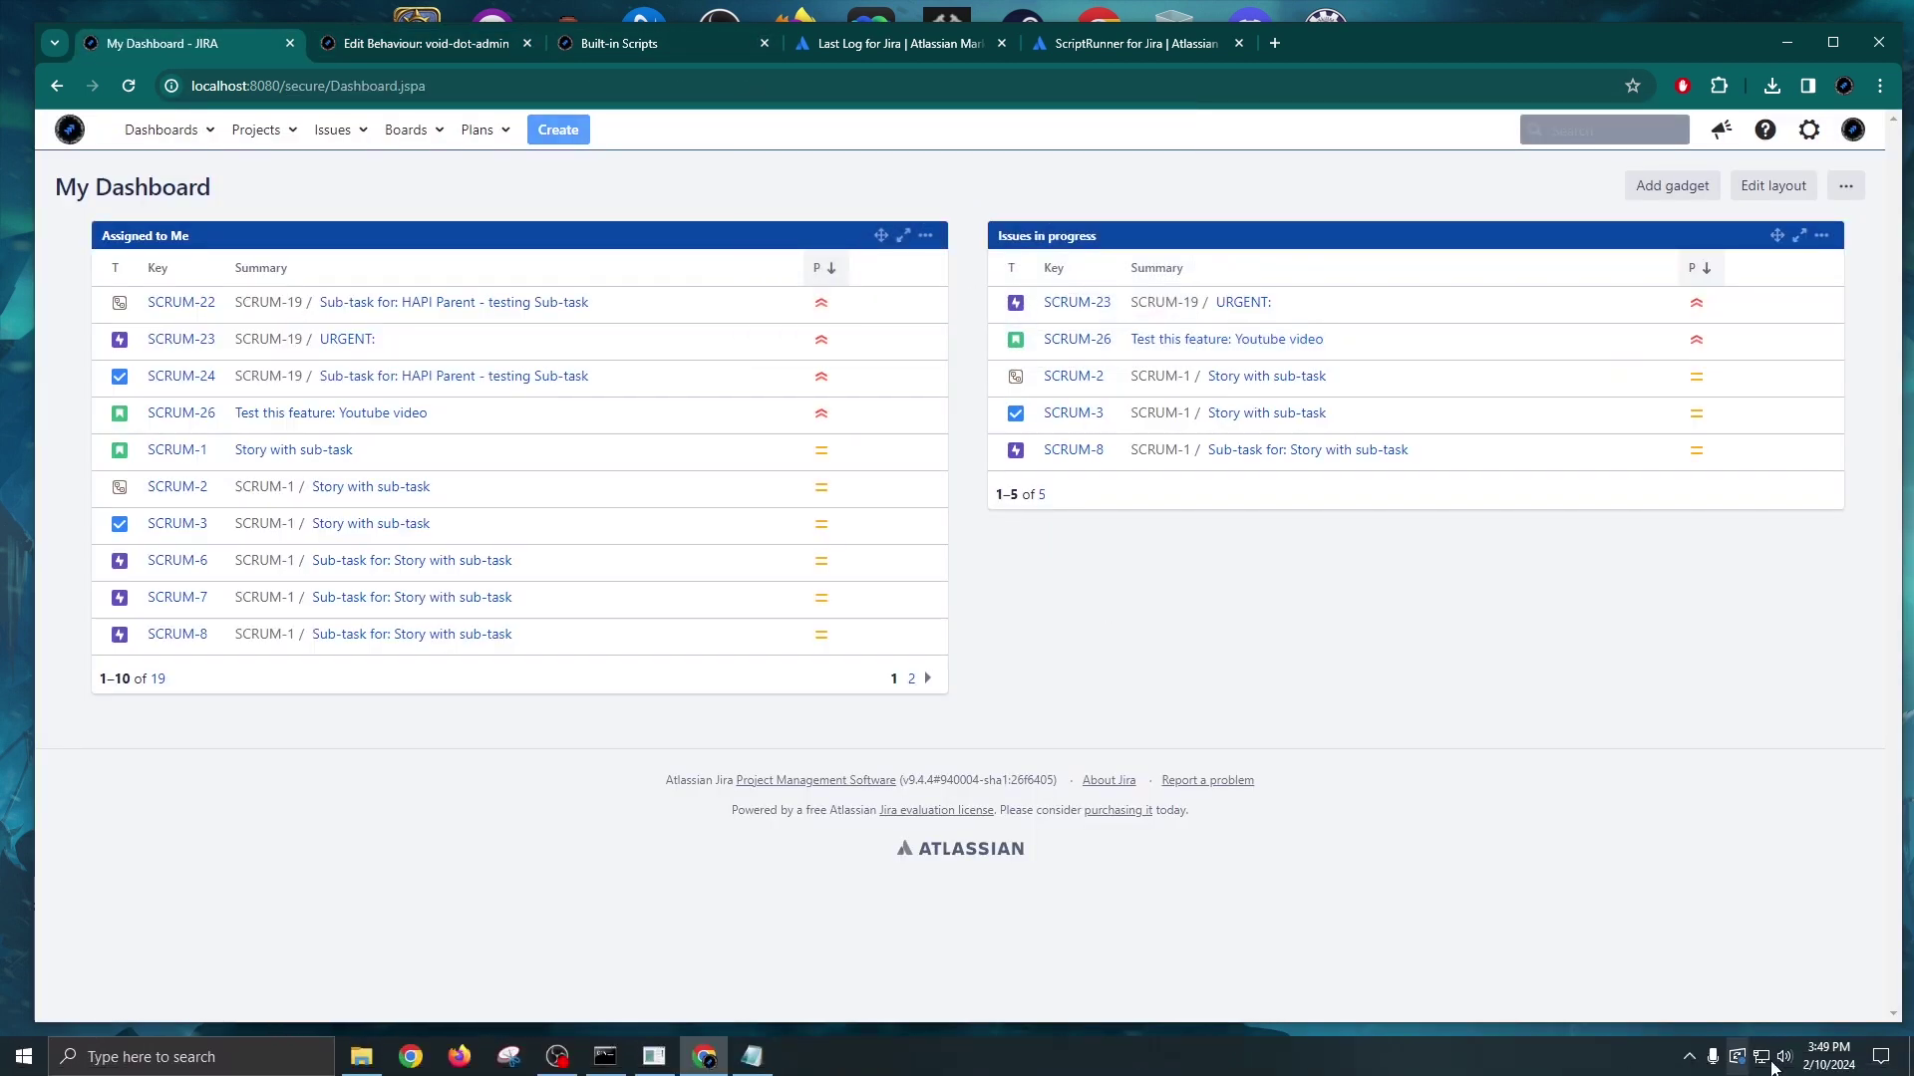
Start a new issue and set its priority to Highest, and check the Summary field.
left_click(558, 129)
scroll(671, 468, "down", 5)
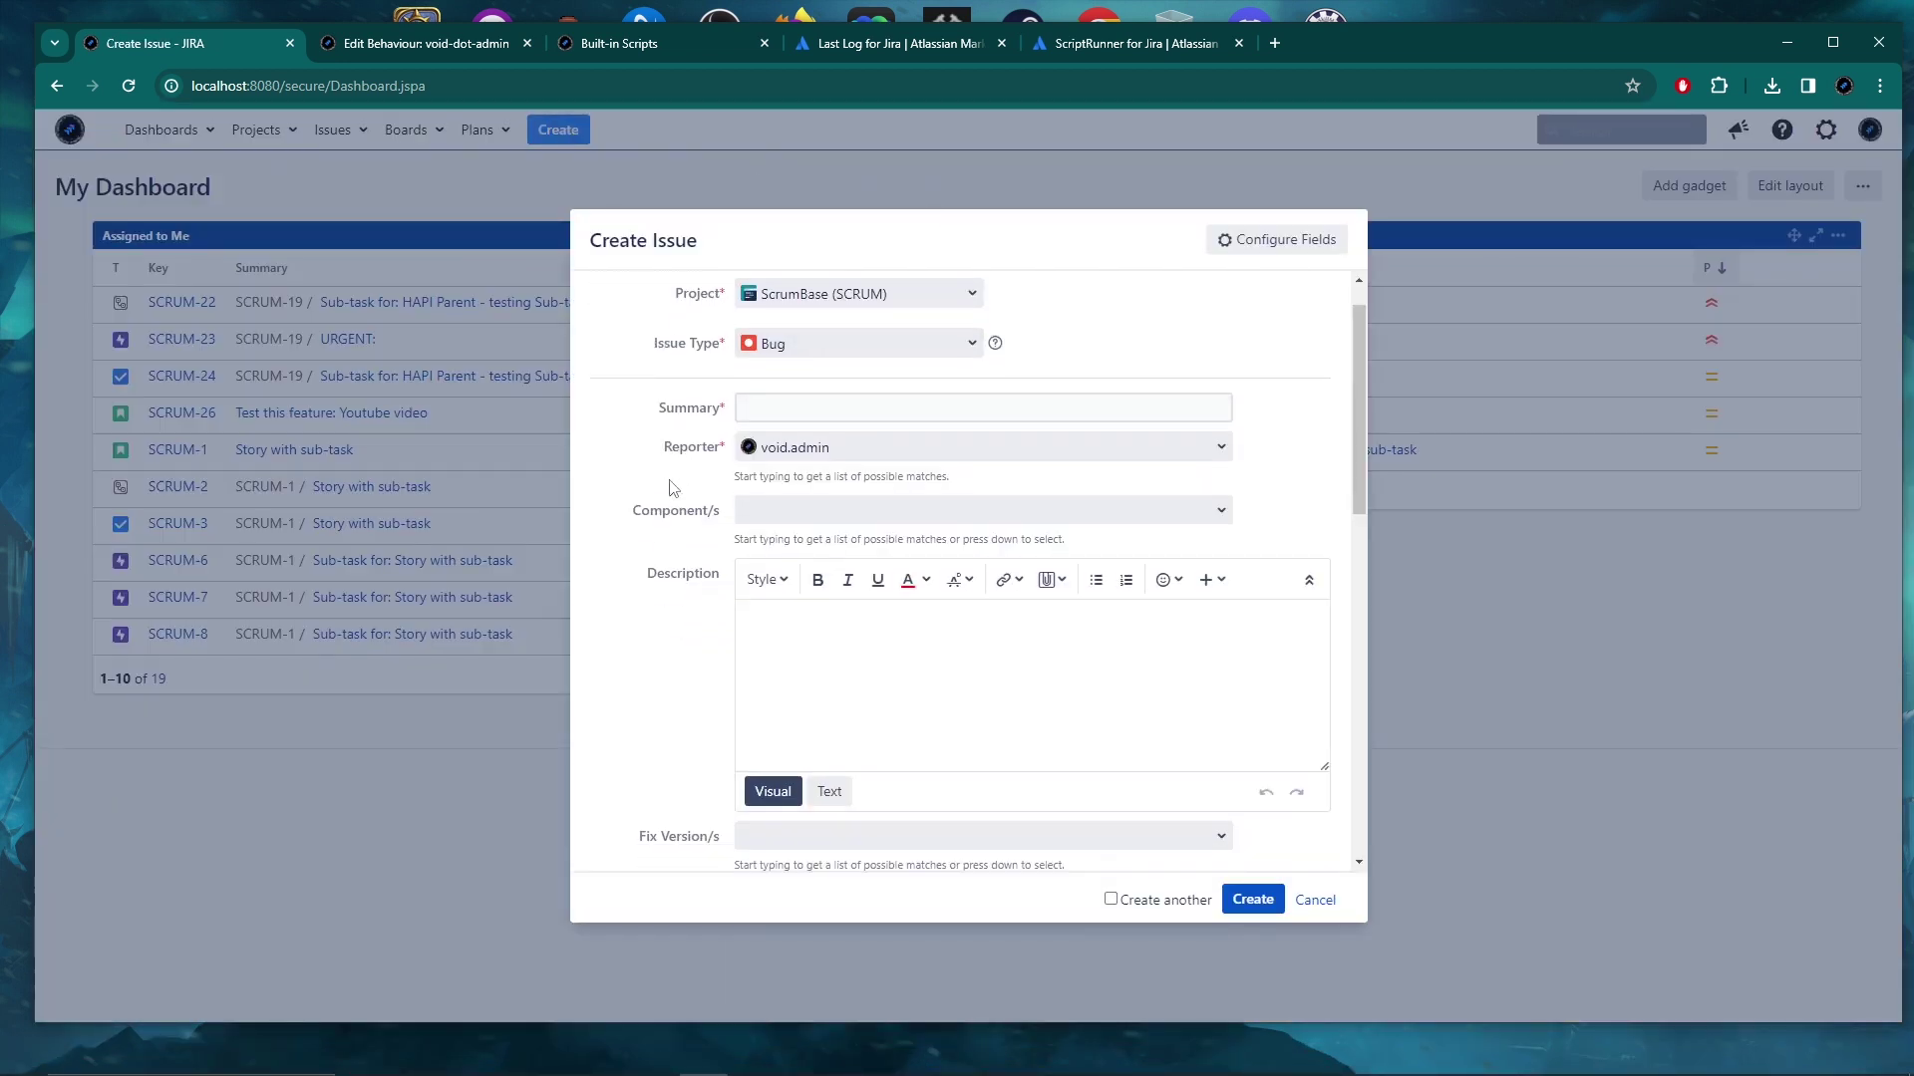
left_click(892, 448)
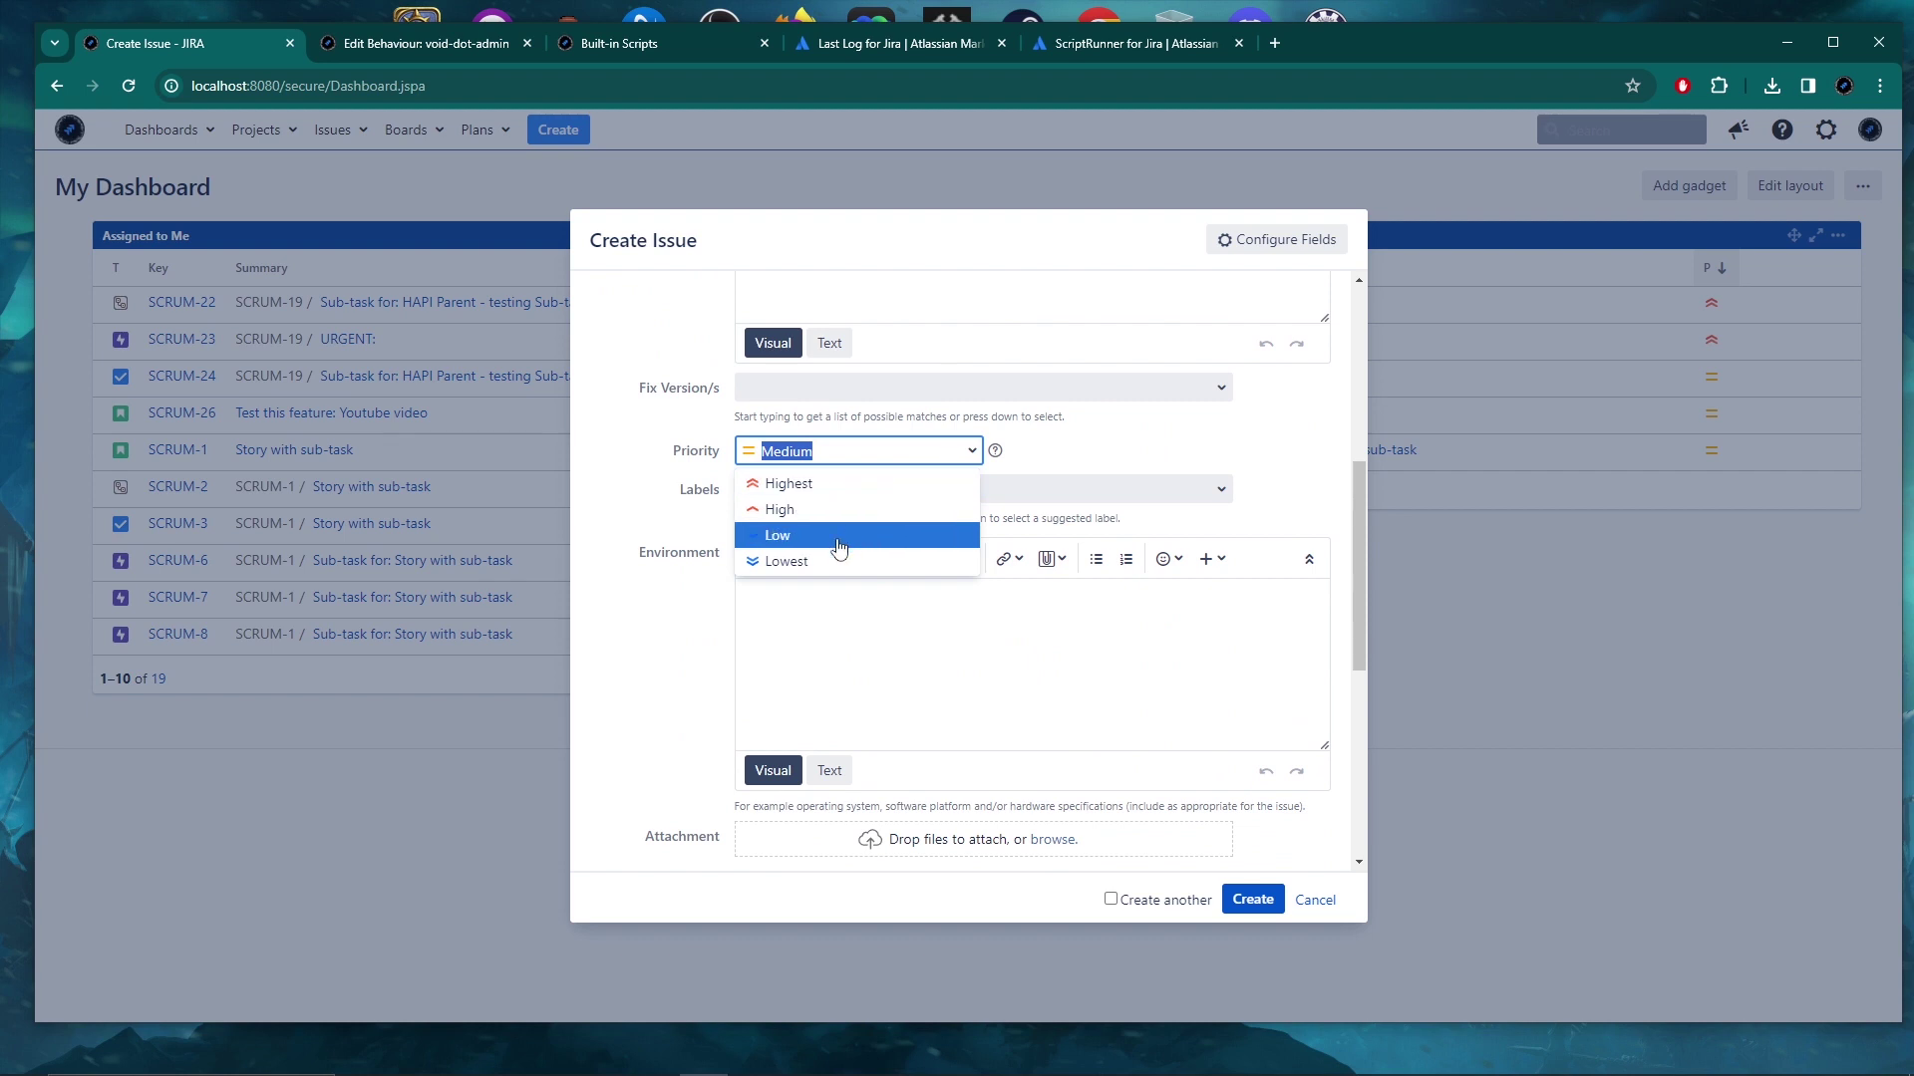
scroll(638, 538, "up", 5)
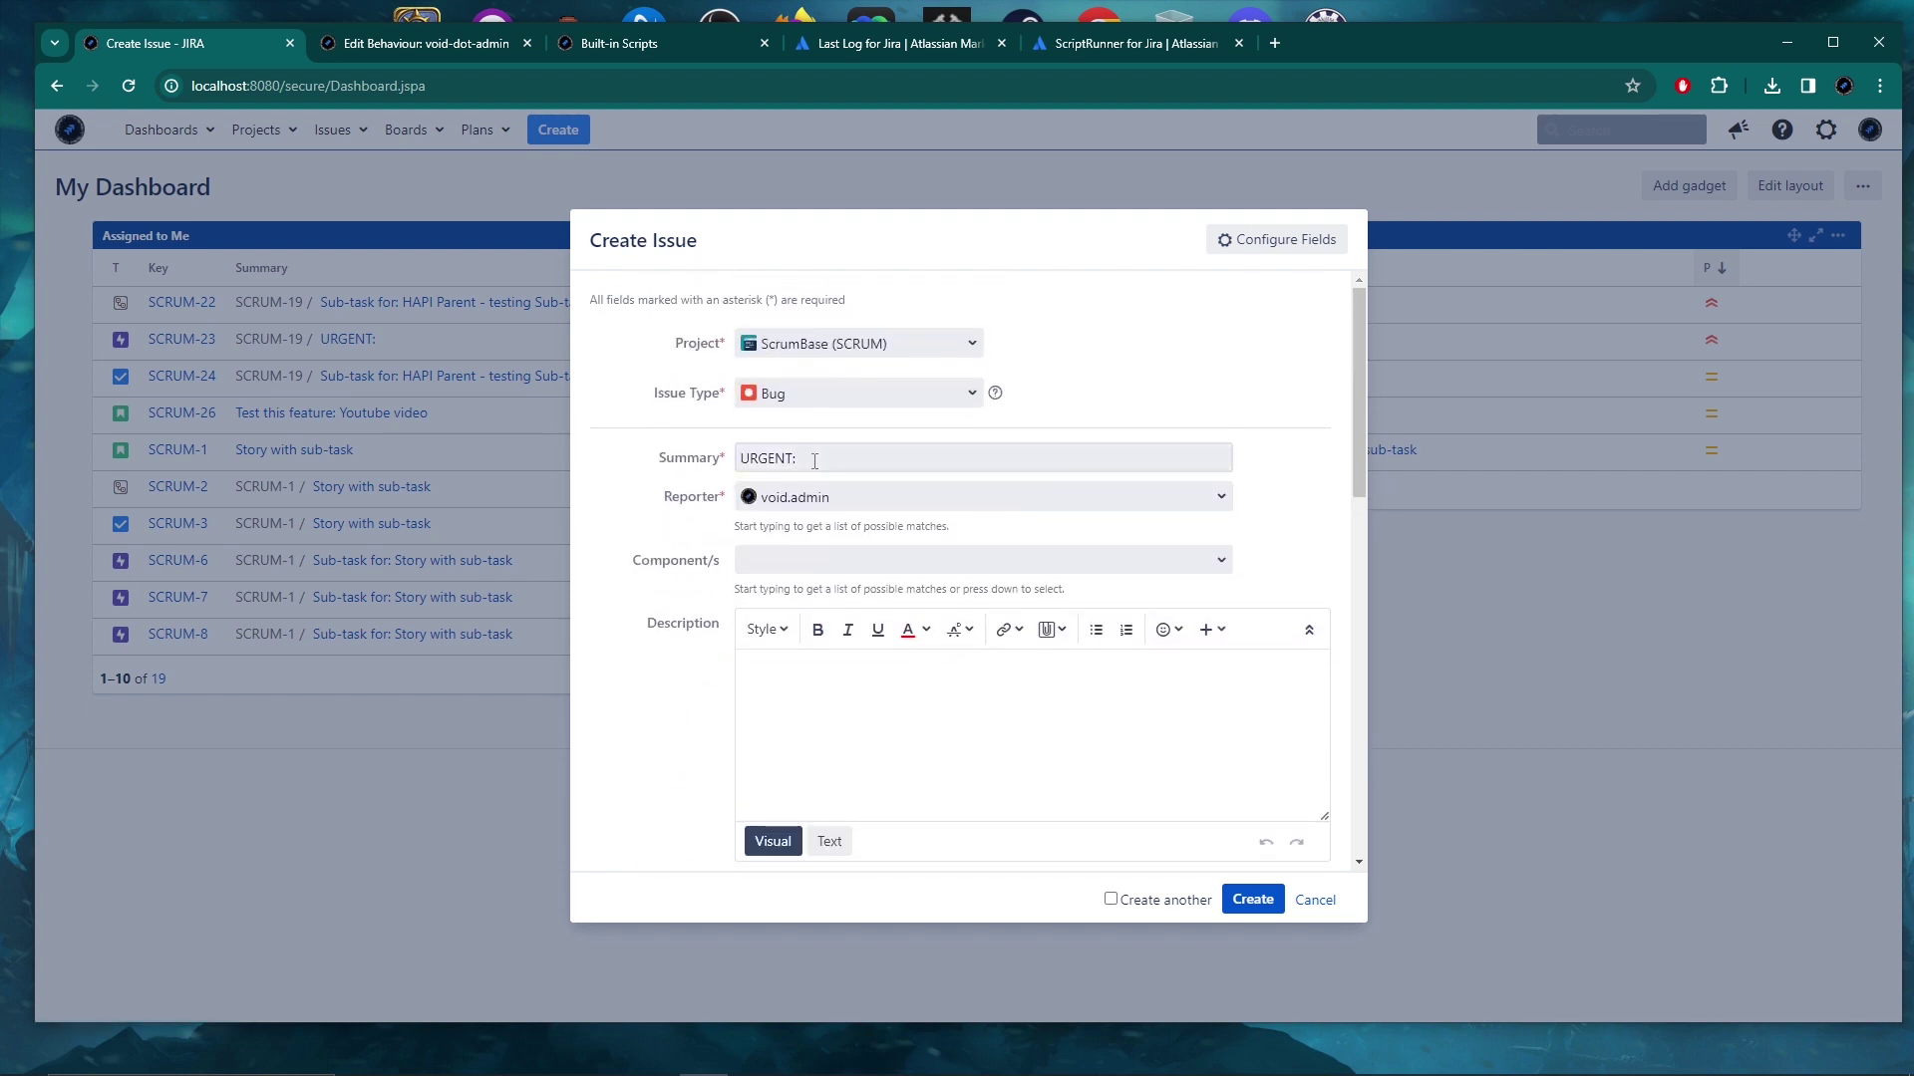
Rerun the server log viewer for atlassian-jira.log and search its output for "MONITOR LOGS FIRST IF", copied from the behaviour script.
left_click(580, 45)
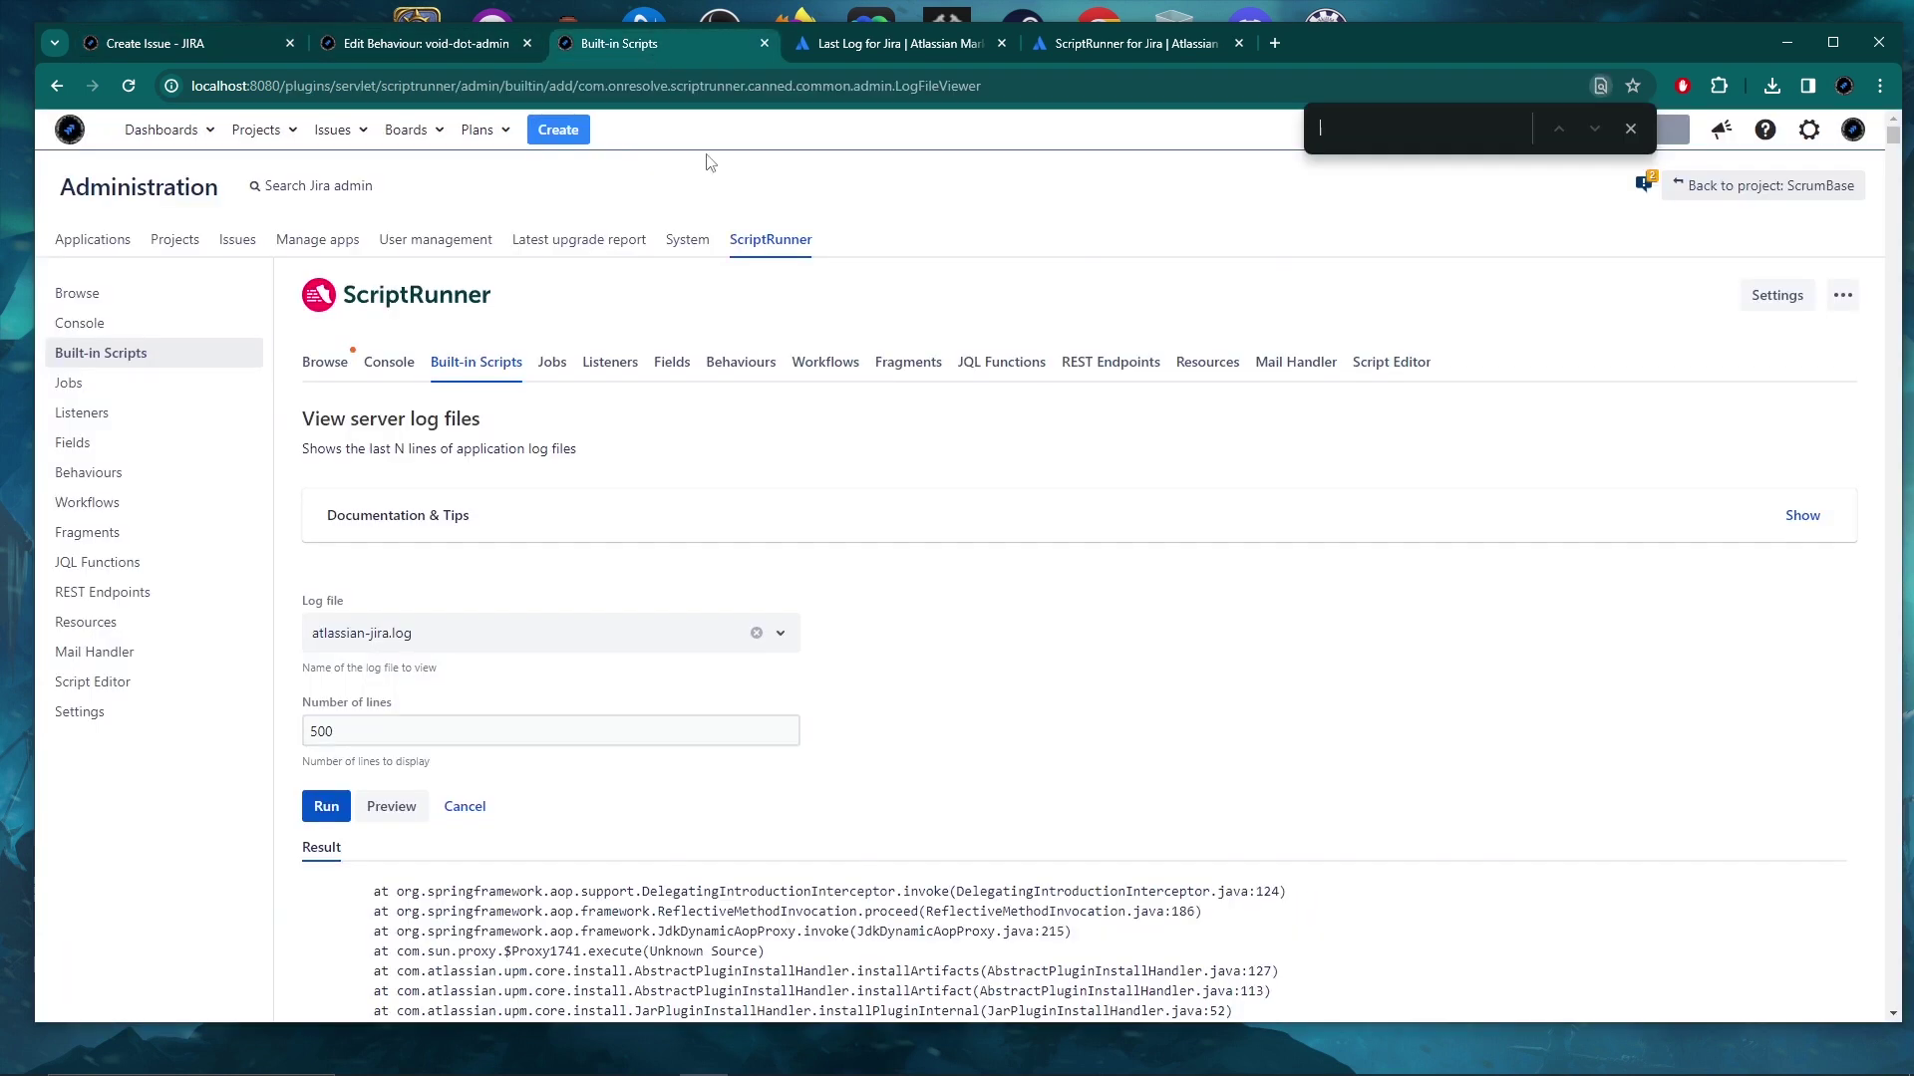
key("ctrl+f")
scroll(567, 646, "down", 5)
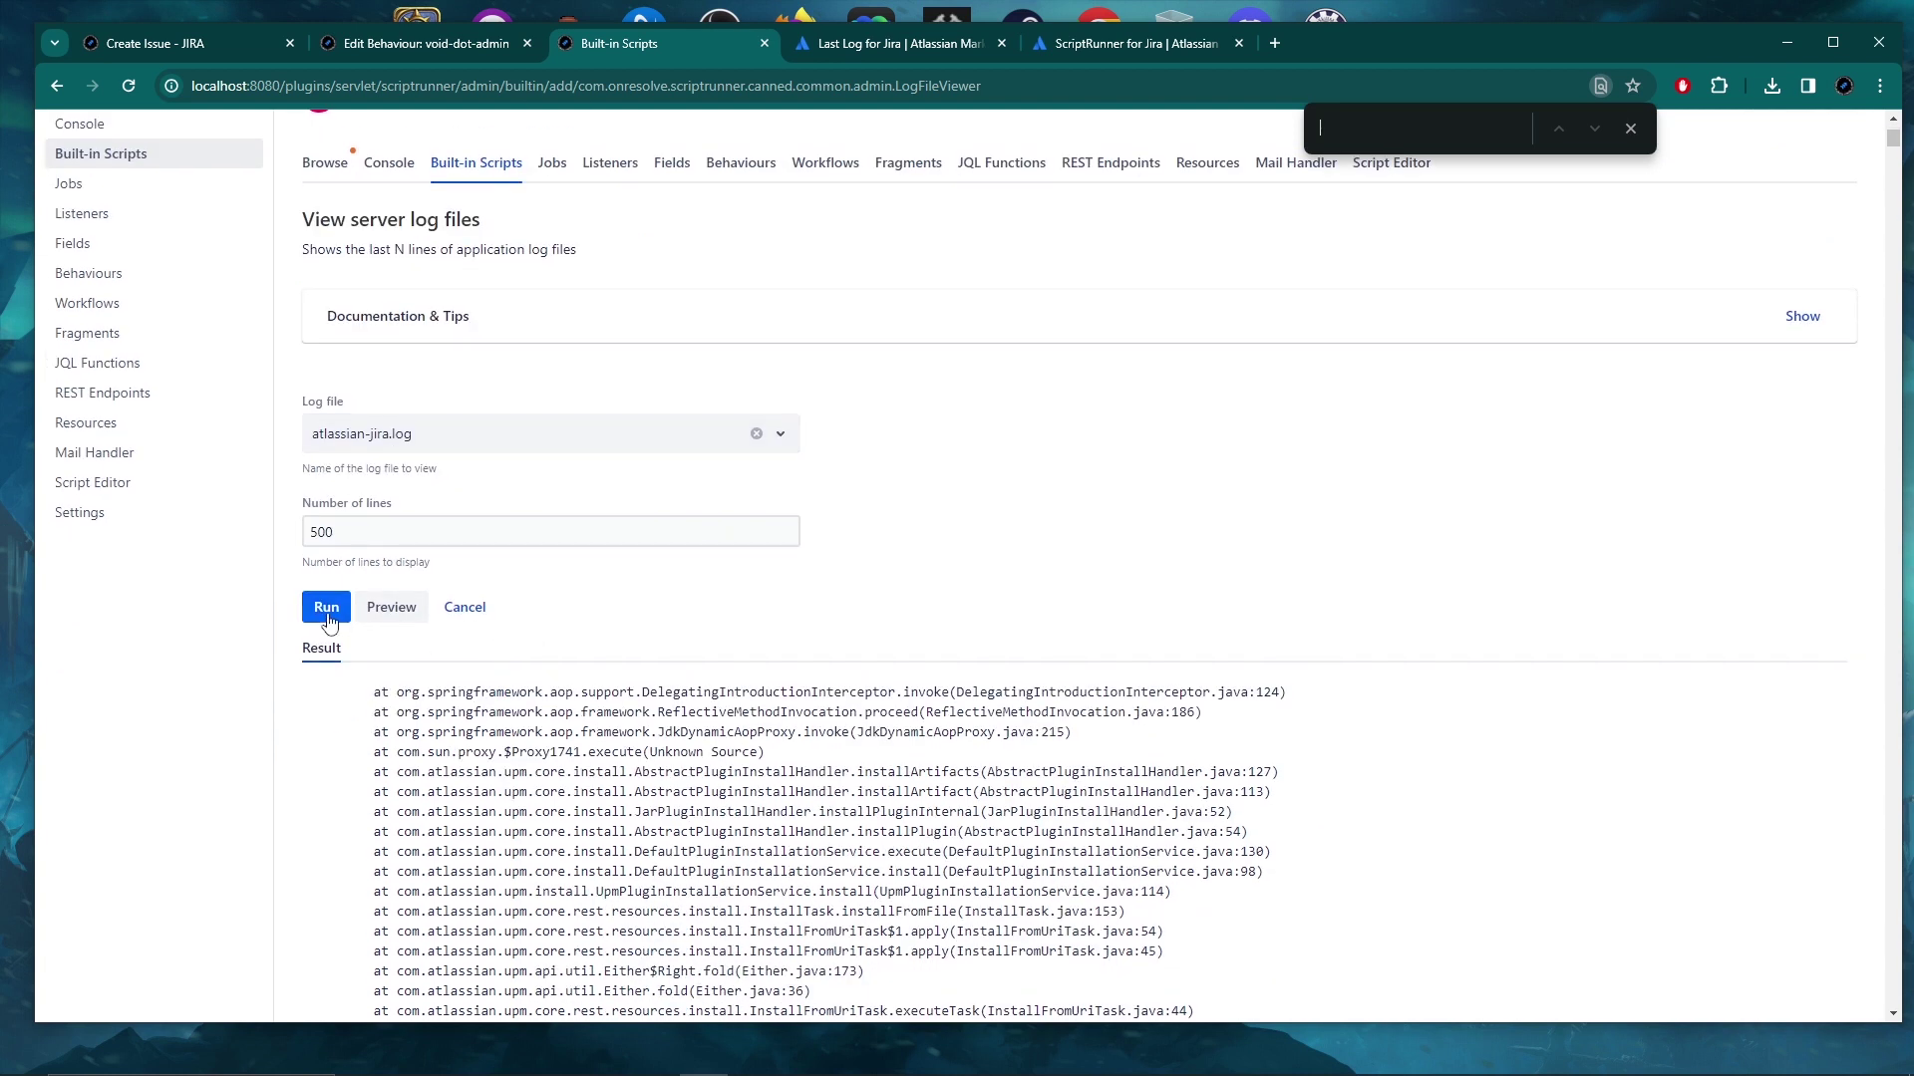
left_click(426, 43)
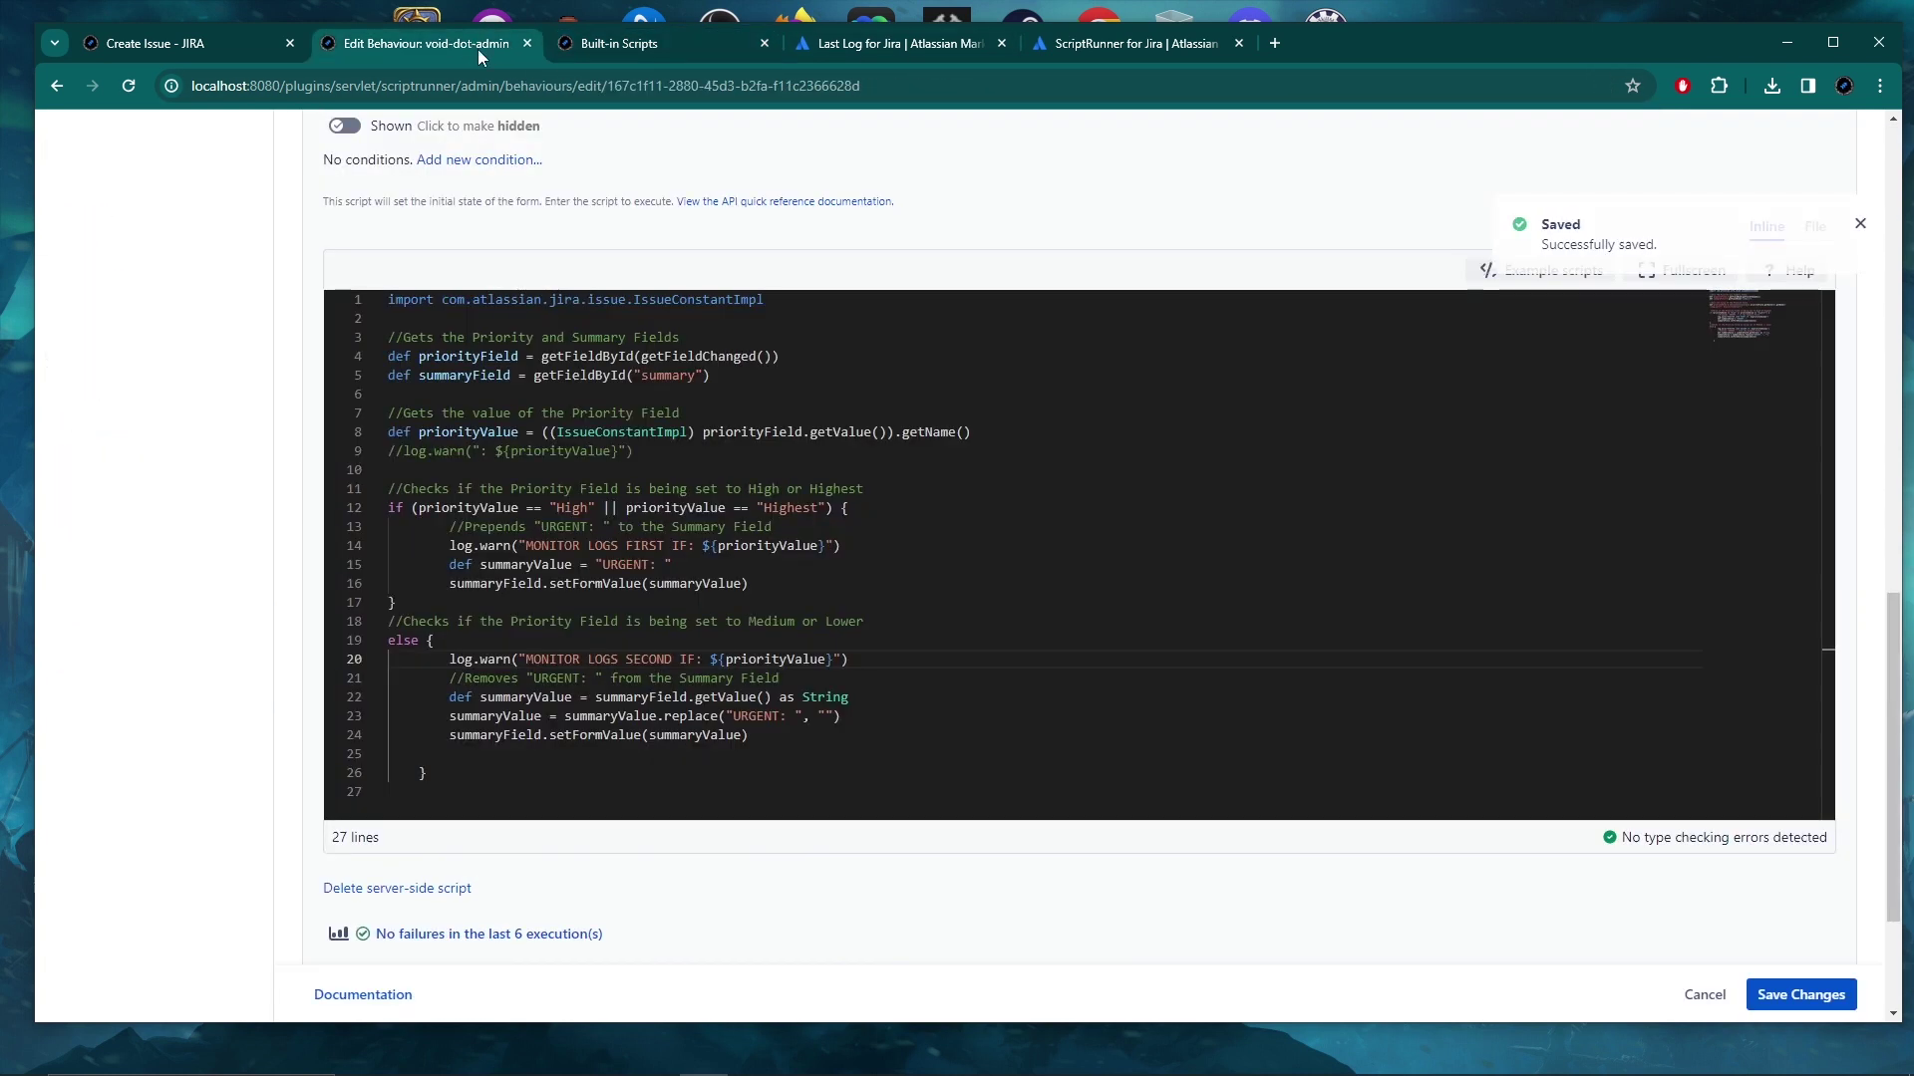
left_click_drag(527, 546, 701, 555)
key("ctrl+c")
left_click(662, 47)
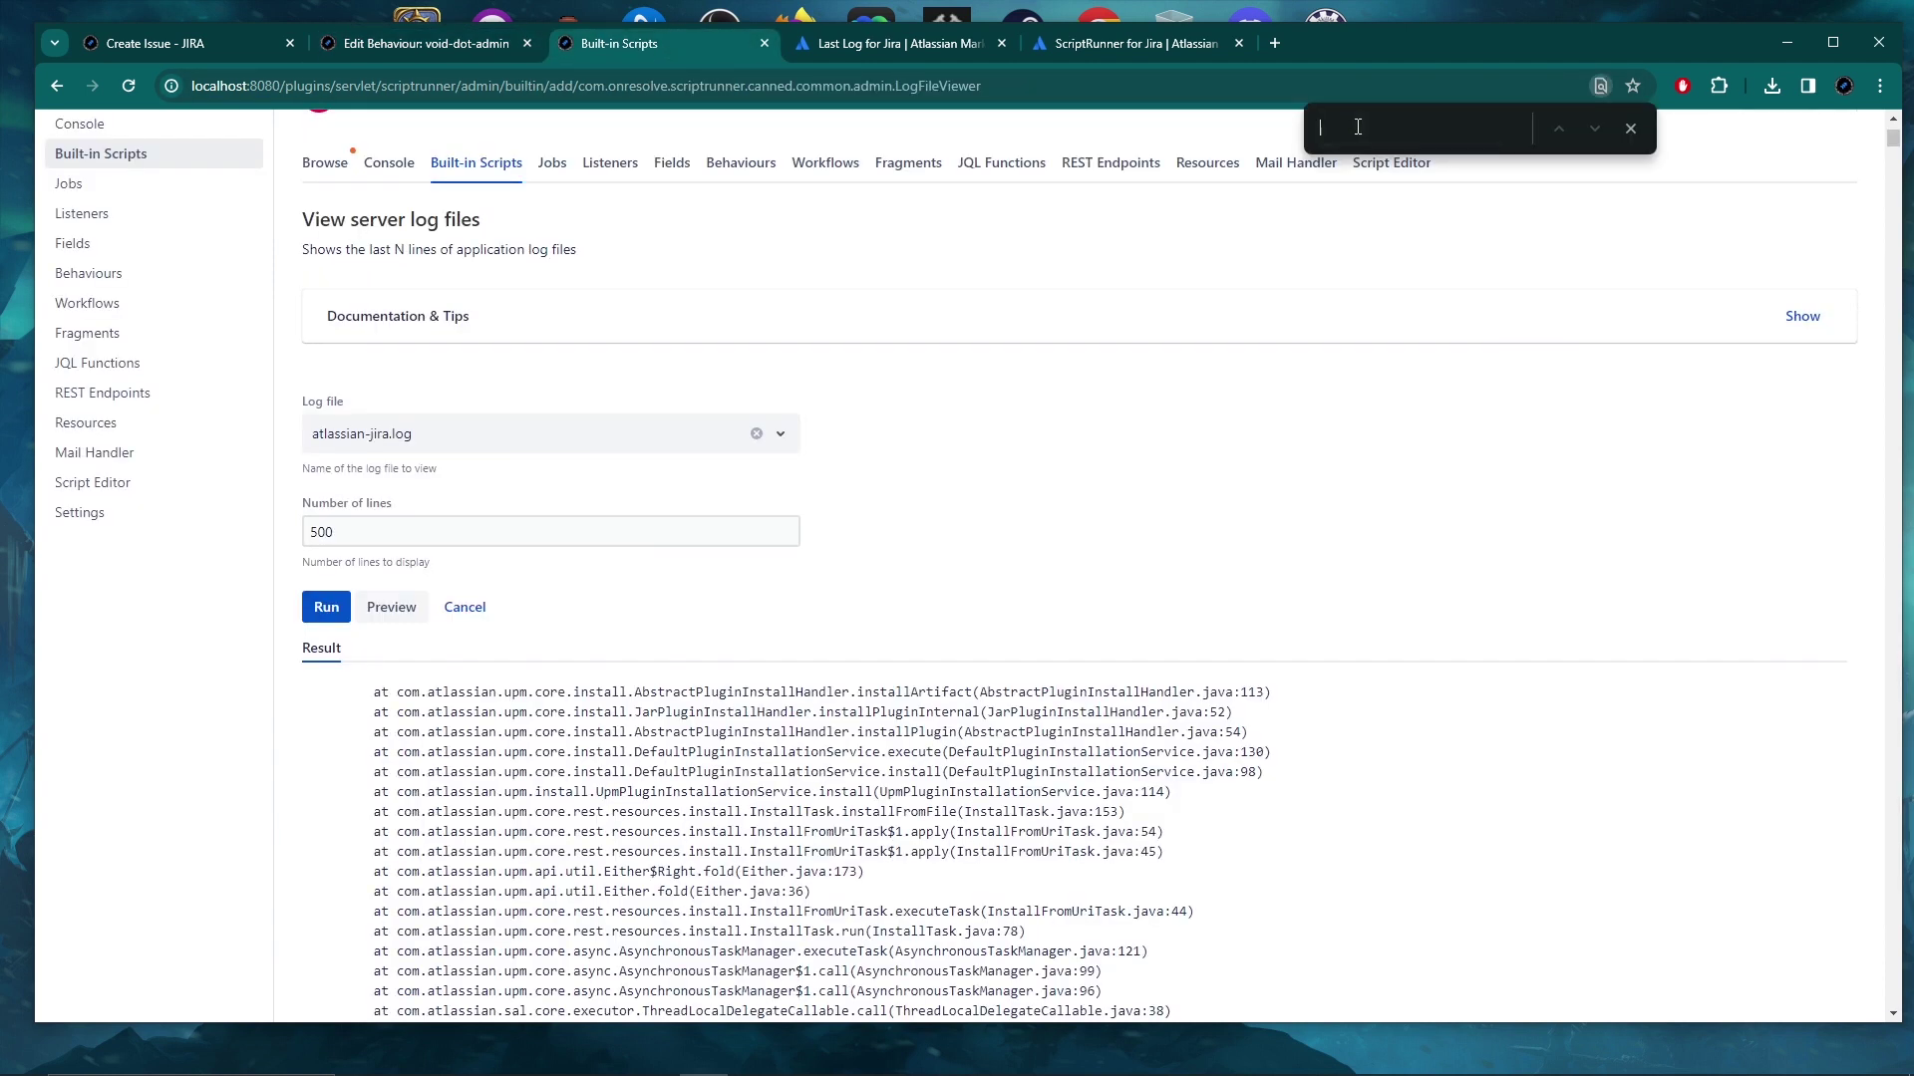
key("ctrl+v")
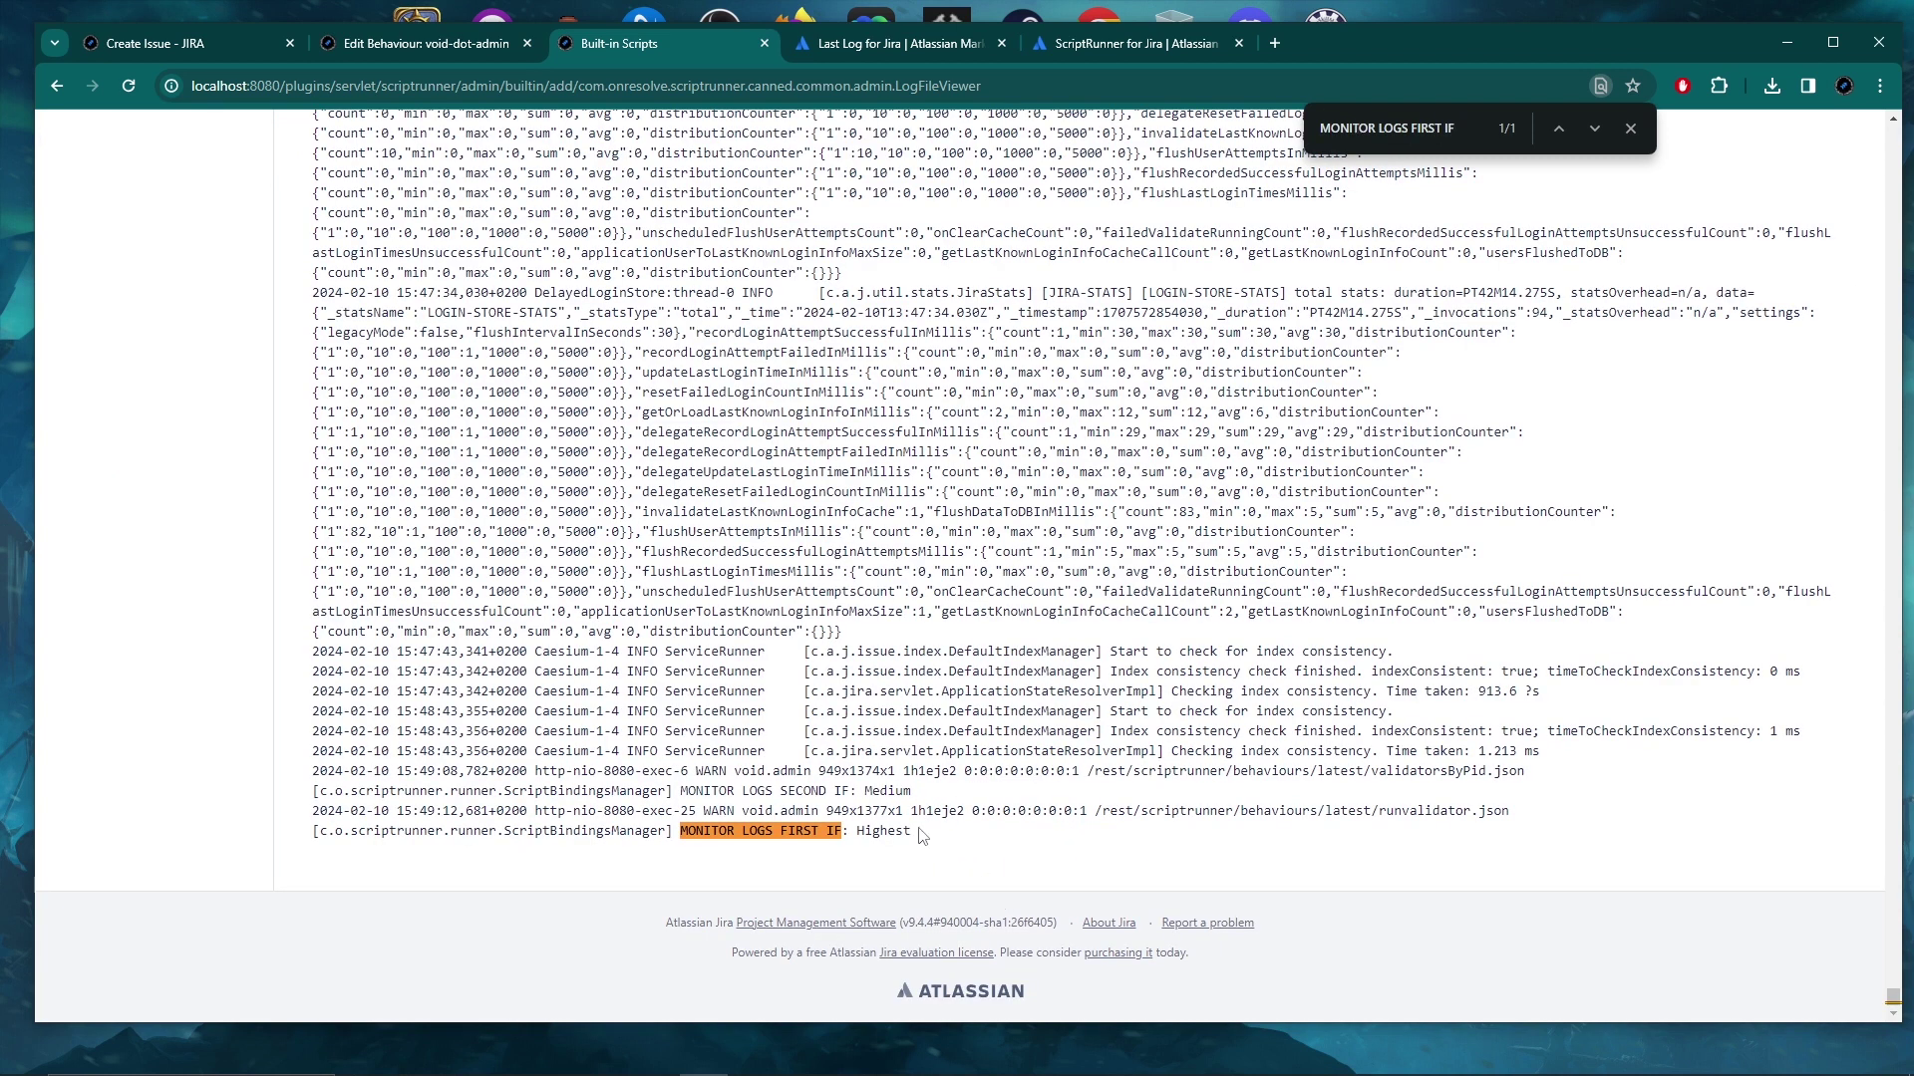
Examine the timestamp, request path and message of the FIRST IF log entry, and review the else branch's log.warn message in the script.
left_click_drag(402, 813, 458, 812)
left_click(513, 847)
left_click_drag(1092, 813, 1442, 815)
left_click(1385, 862)
left_click_drag(934, 843, 679, 838)
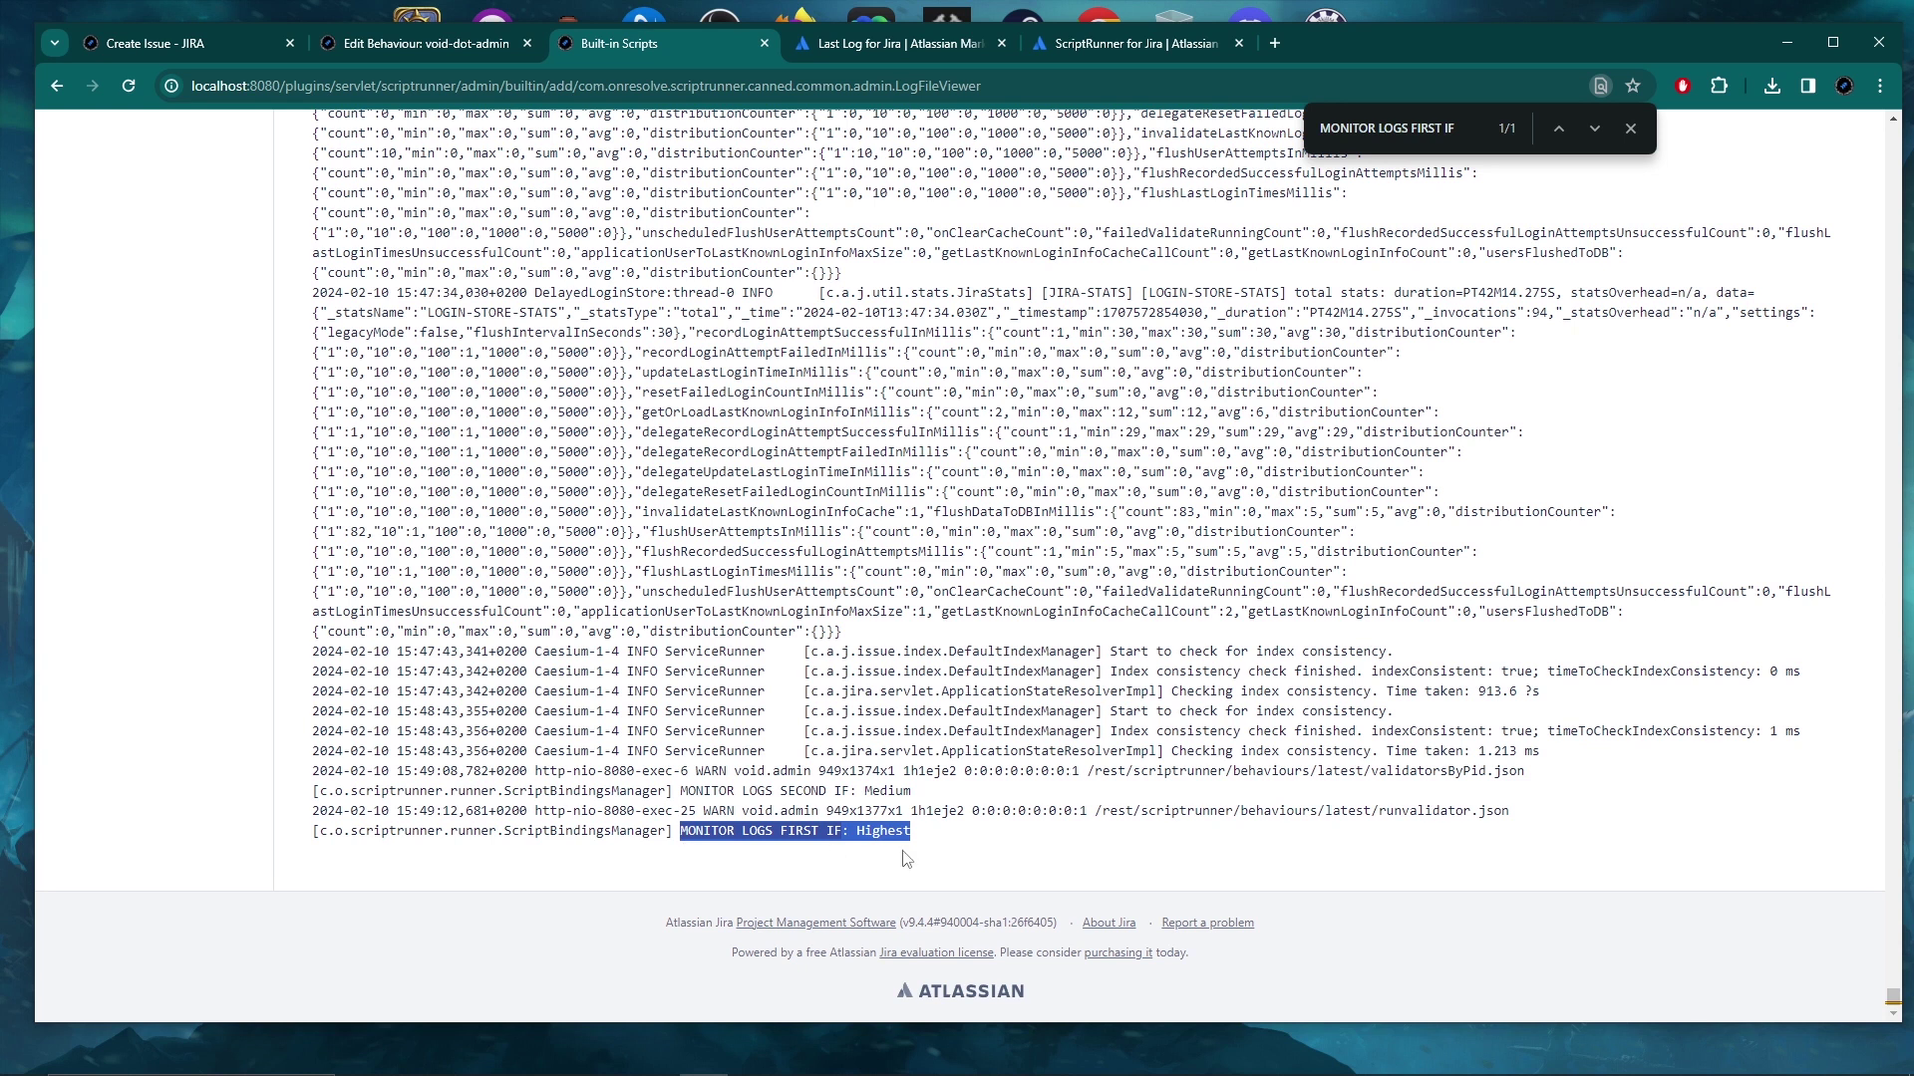
left_click(923, 843)
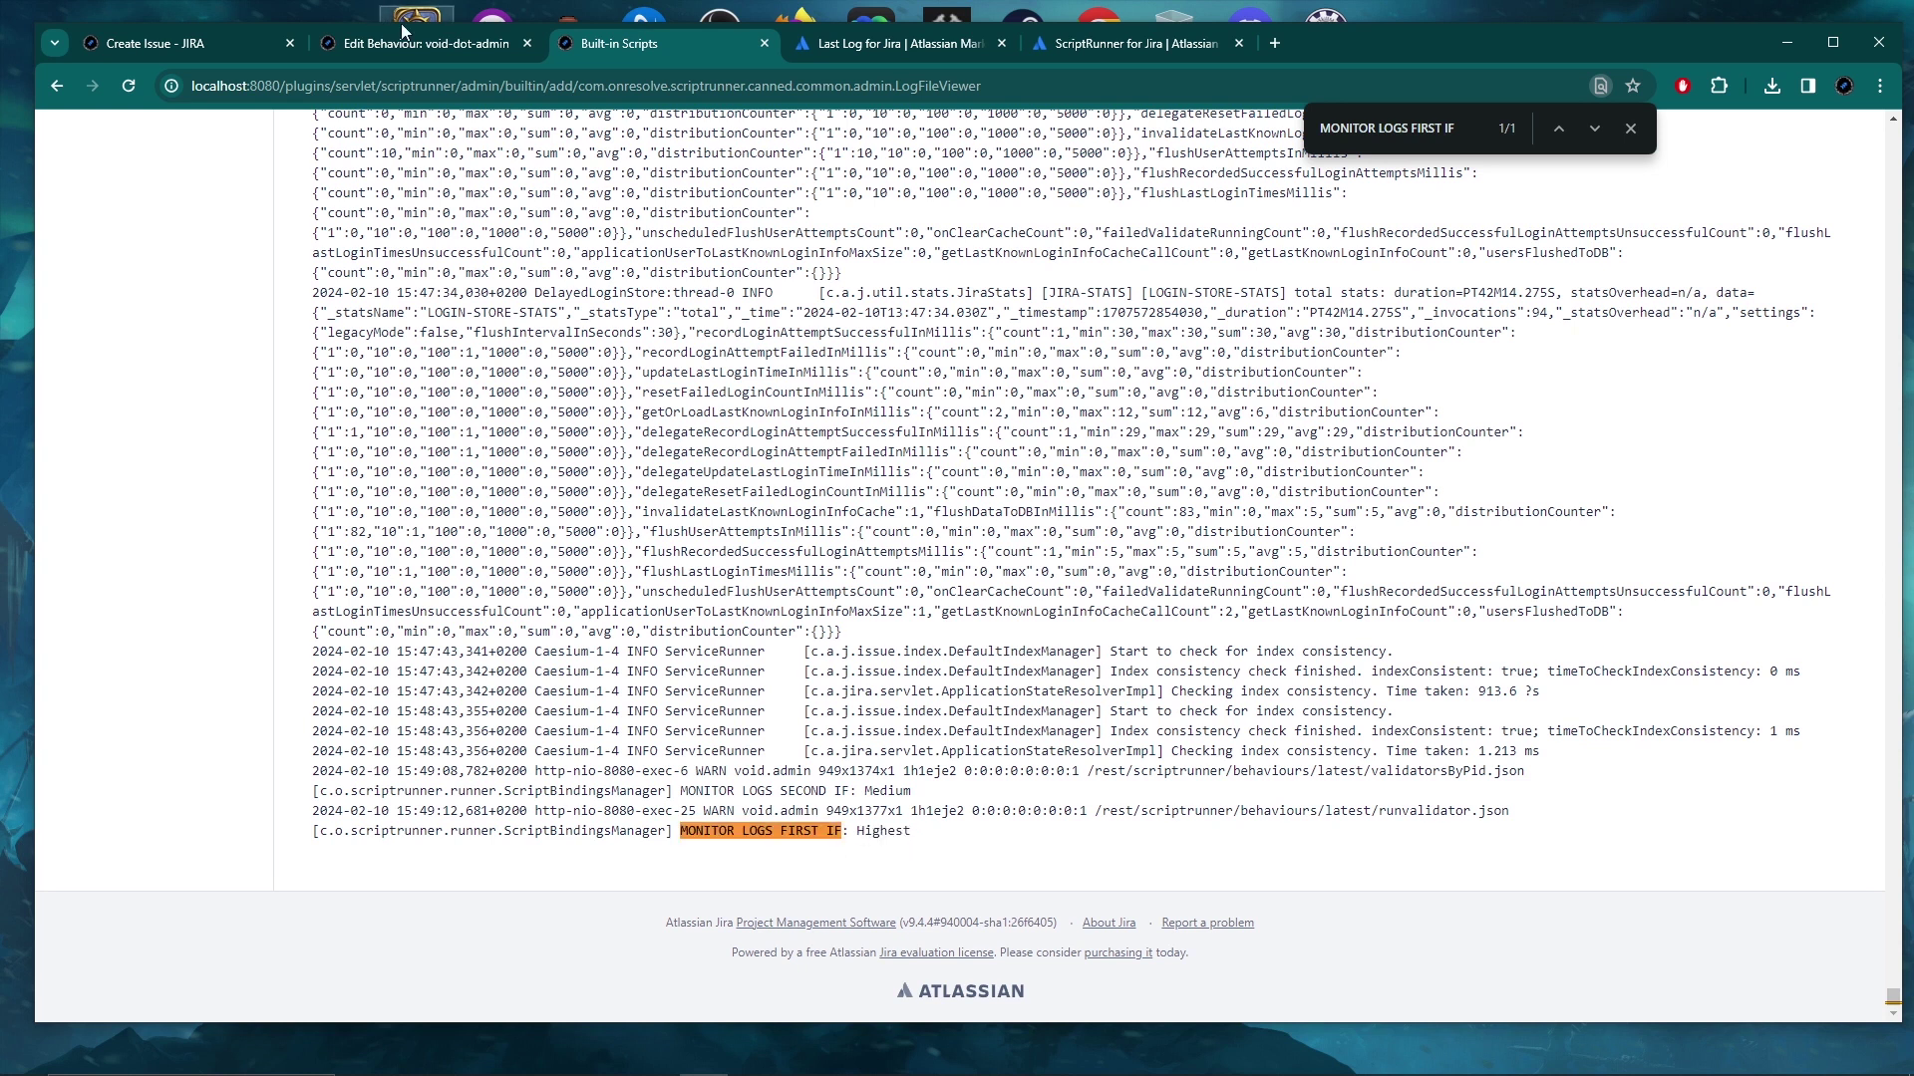
left_click(426, 43)
left_click(742, 568)
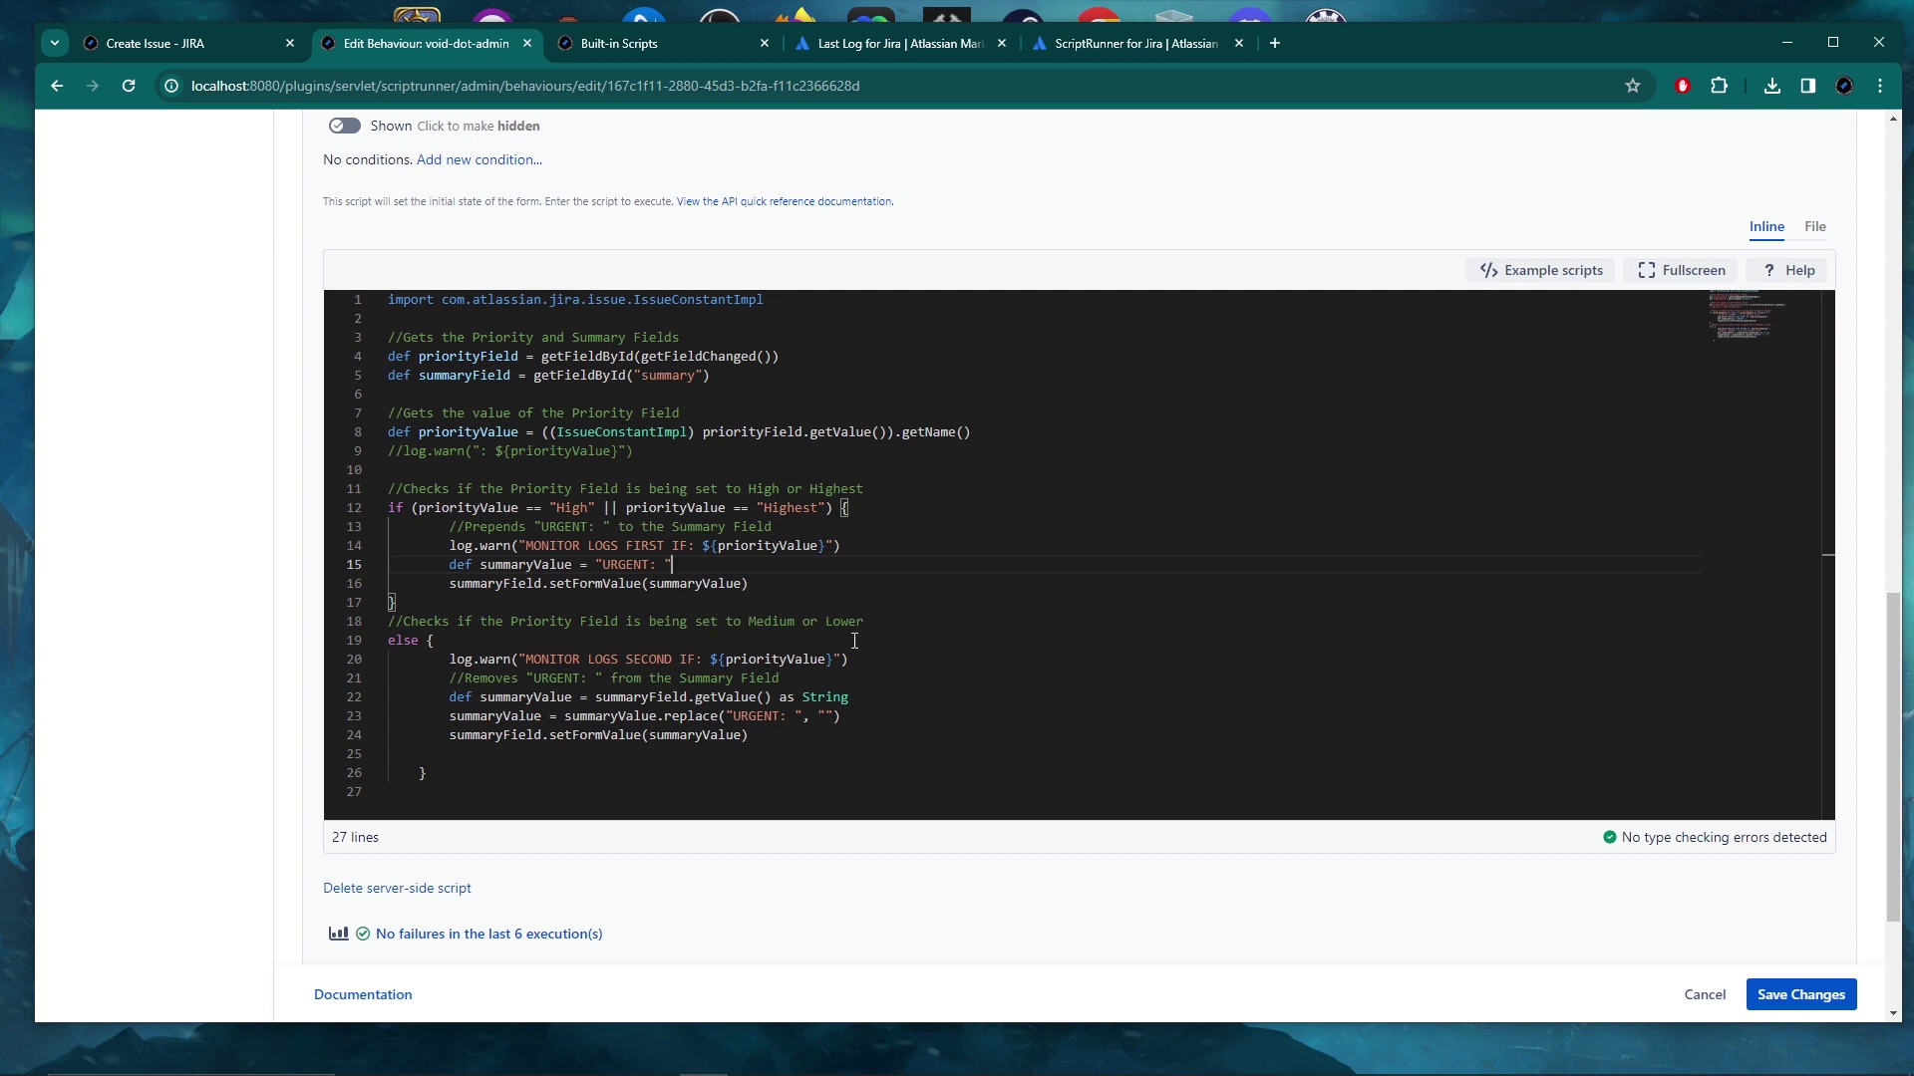
left_click_drag(525, 655, 703, 660)
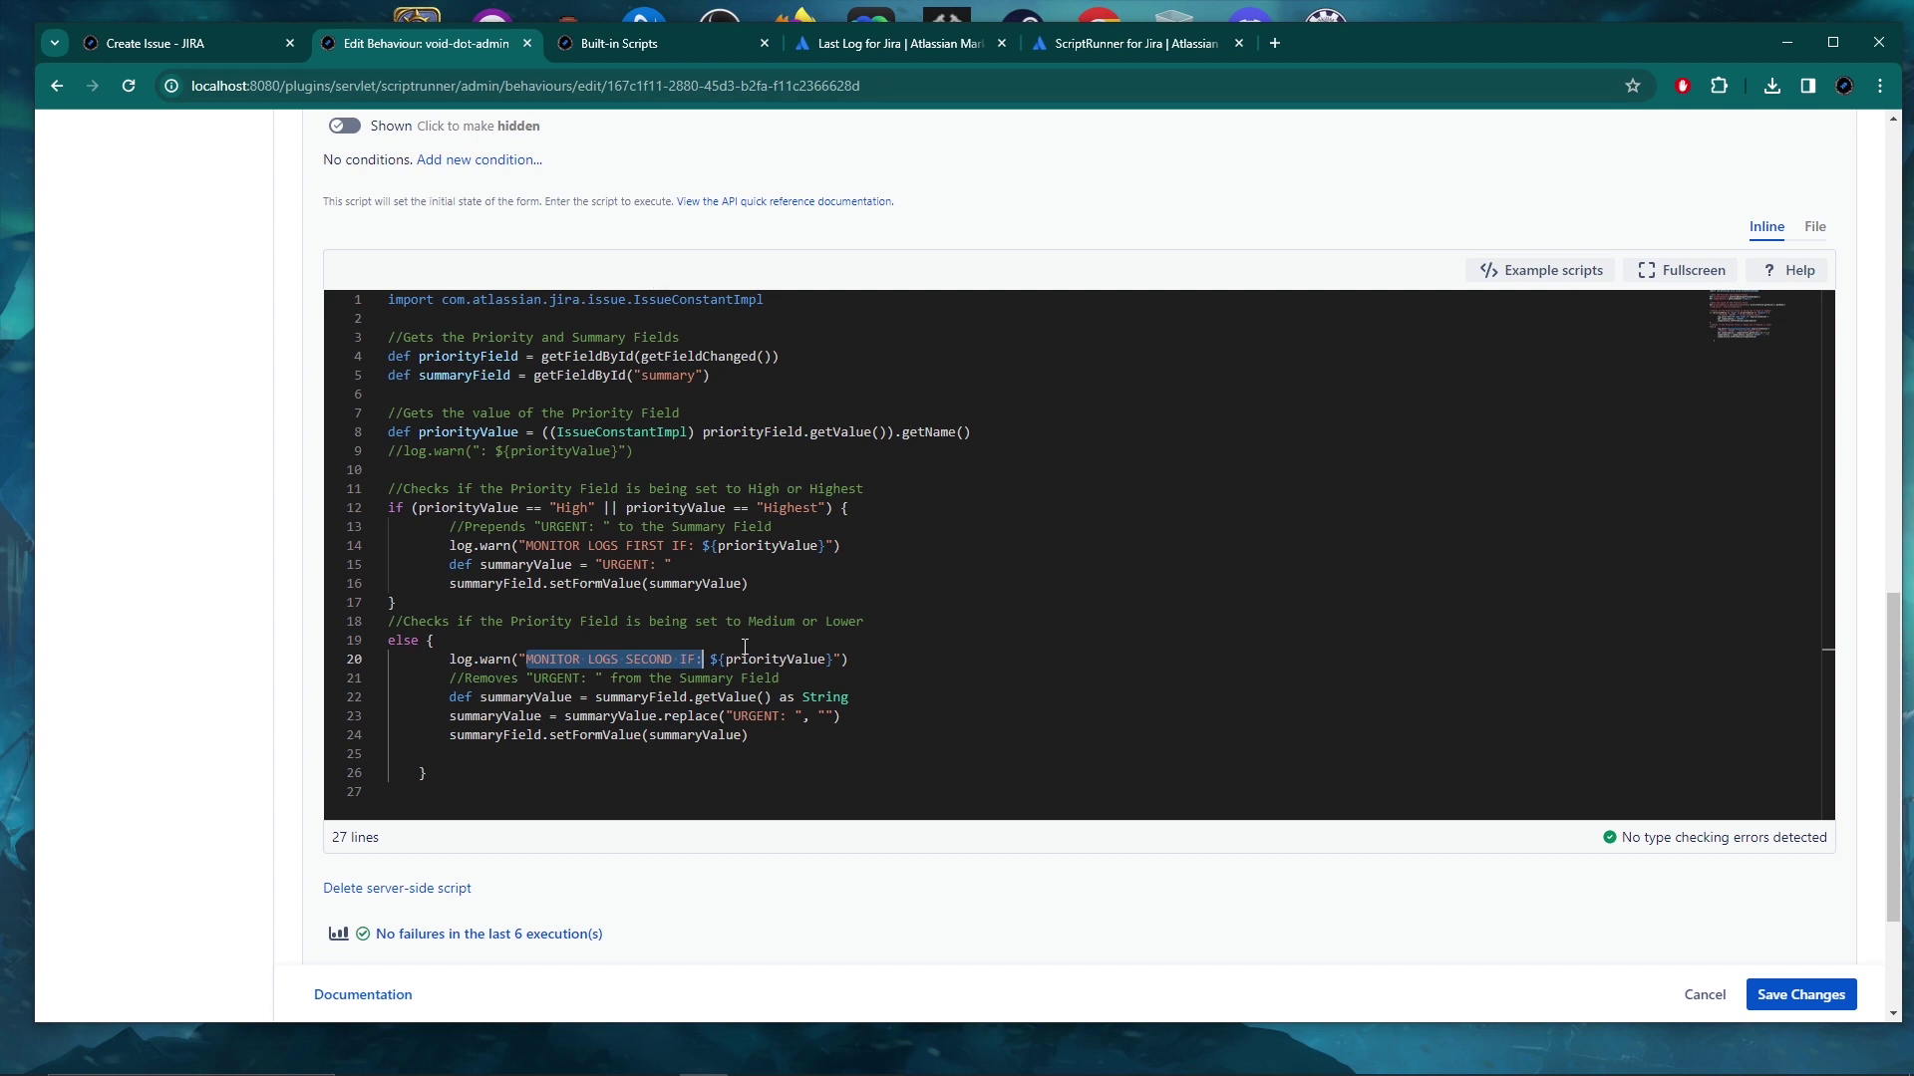
Set the priority to Low in the open Create Issue form and check the Summary field.
left_click(178, 50)
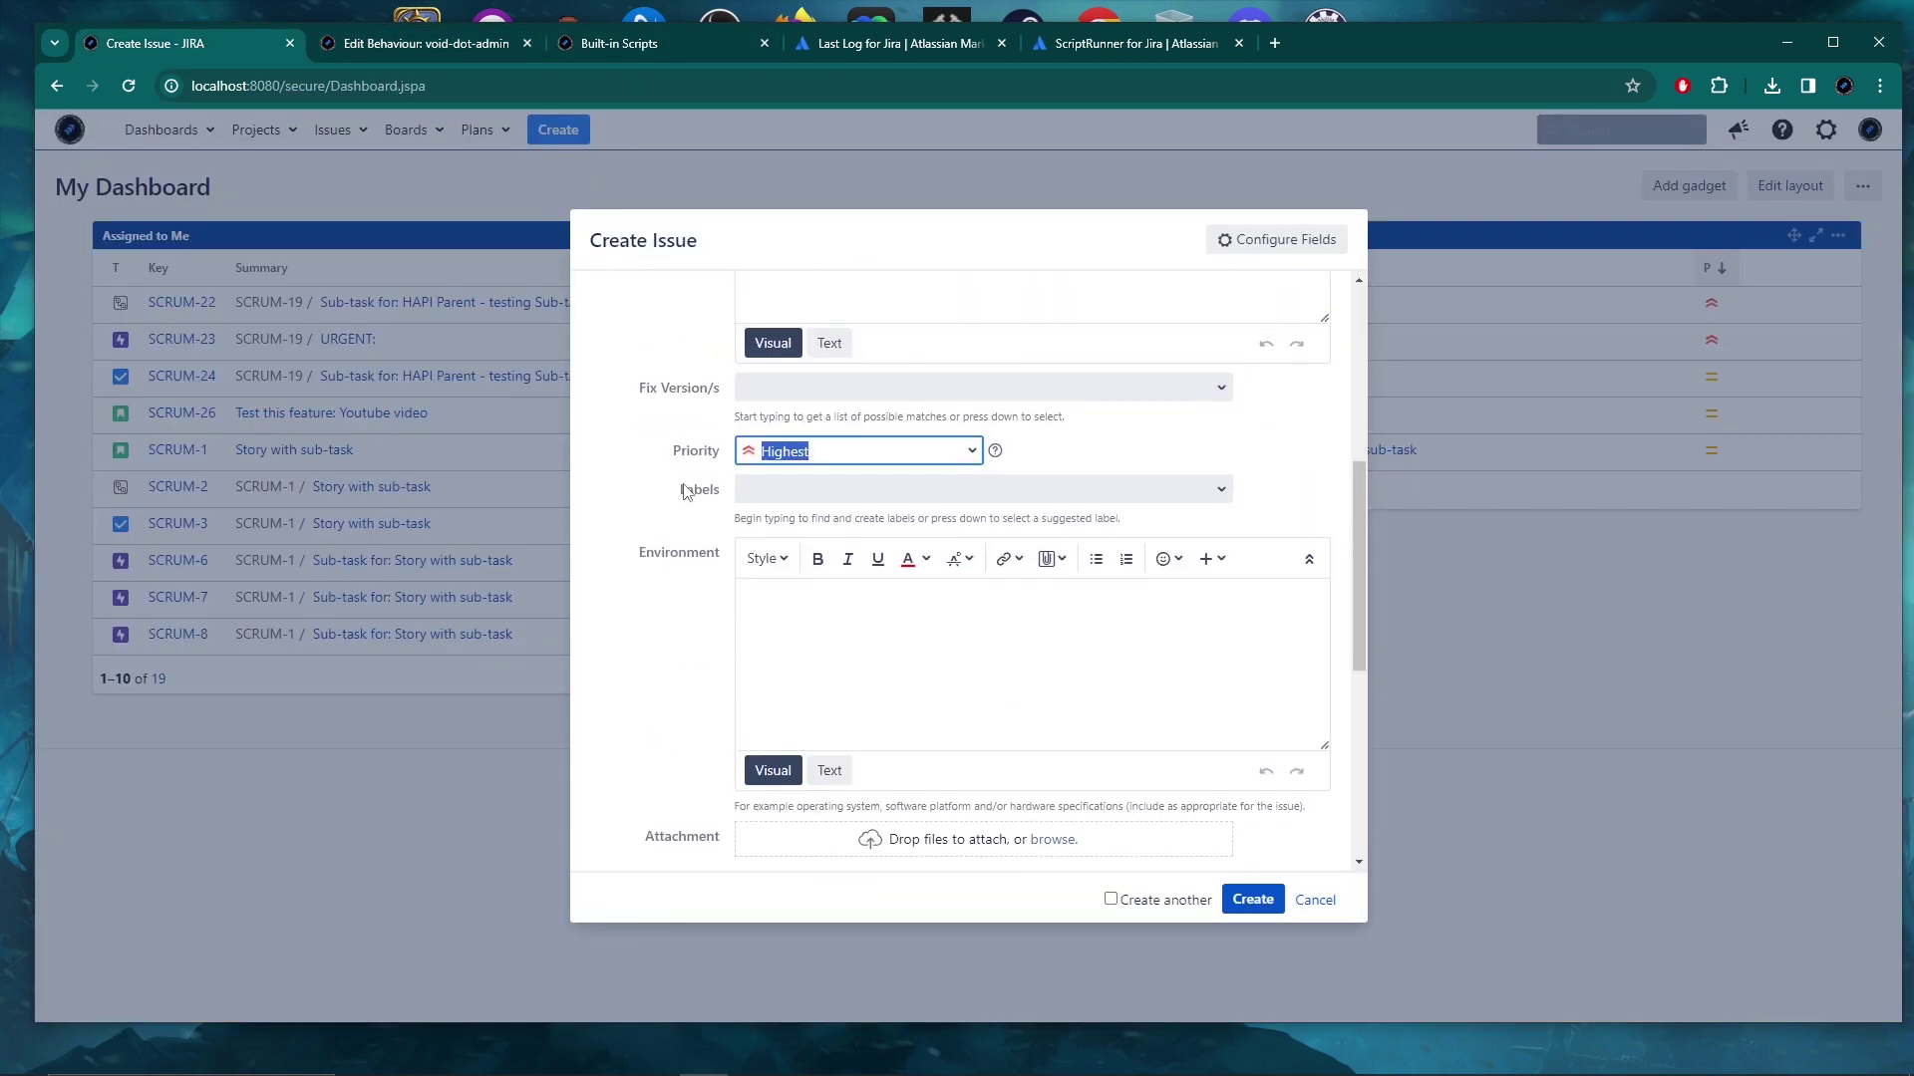
left_click(867, 452)
left_click(797, 535)
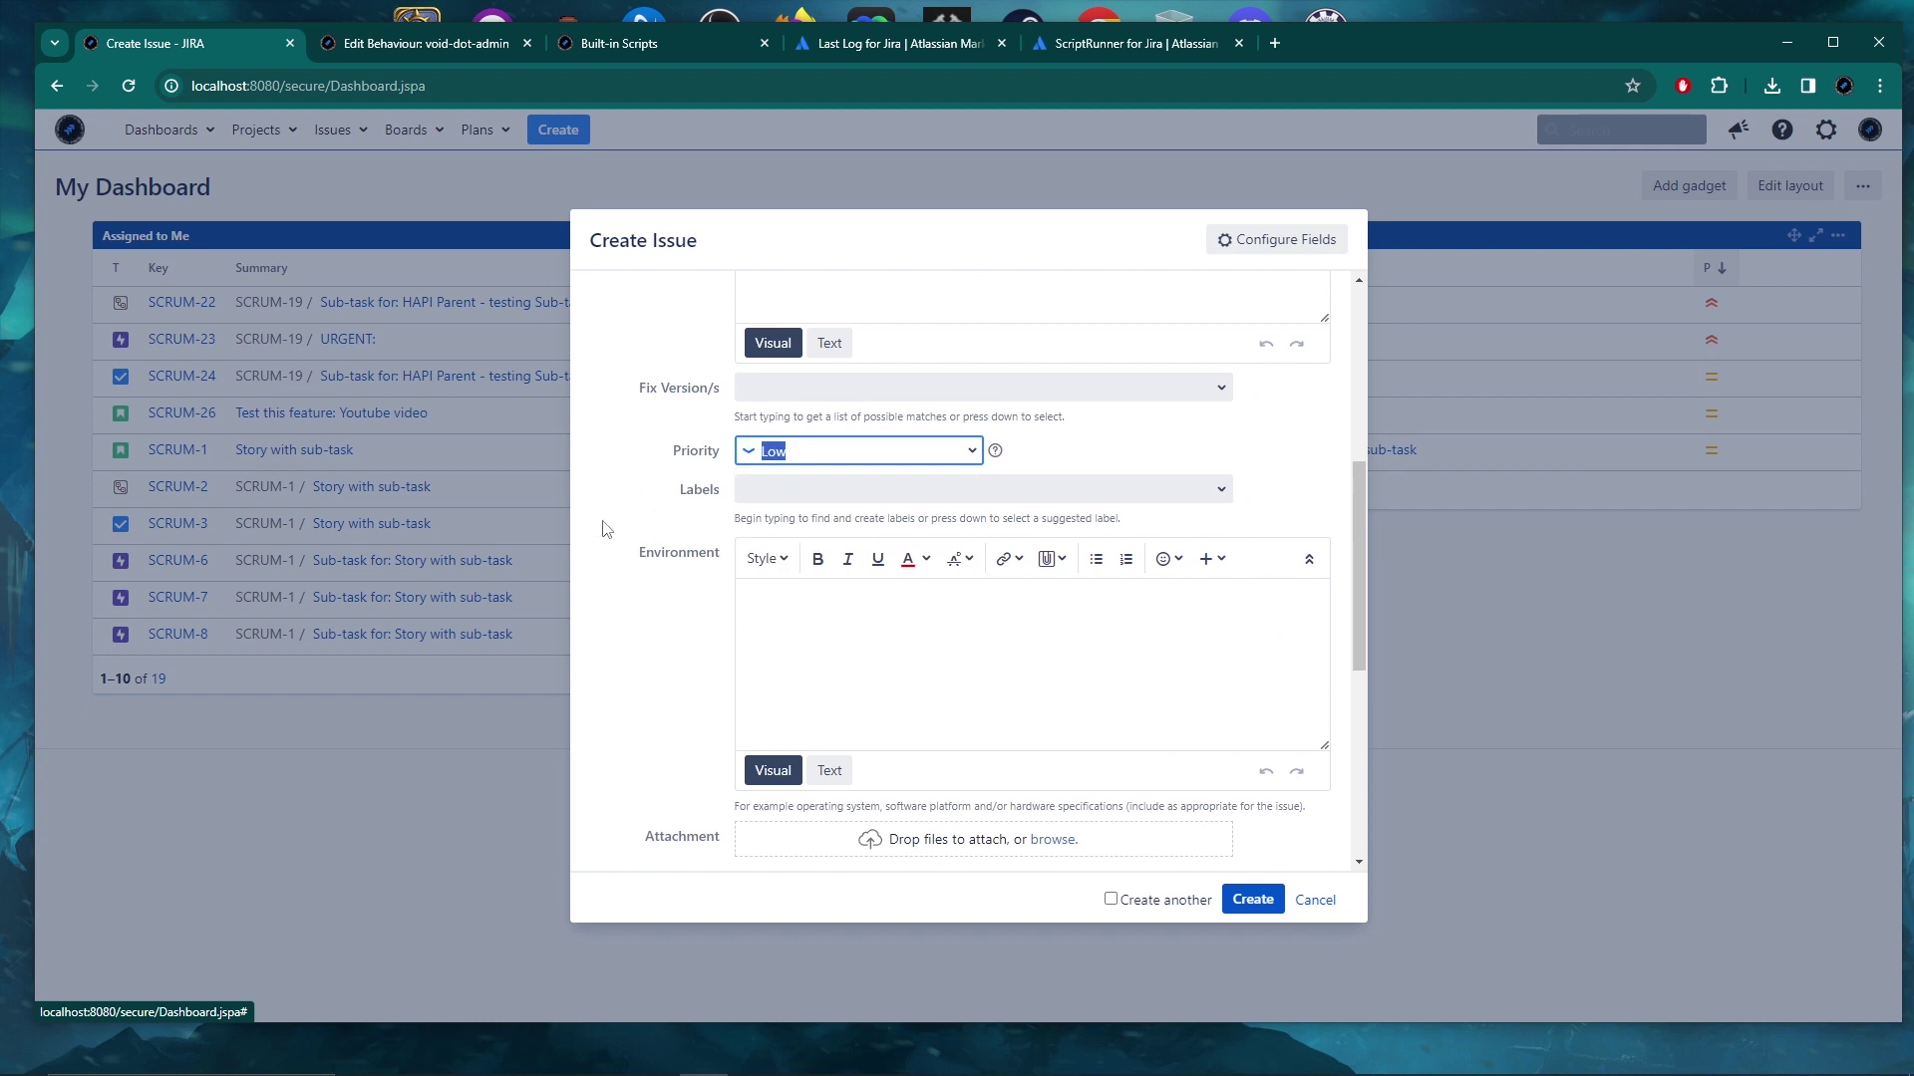
scroll(603, 528, "up", 6)
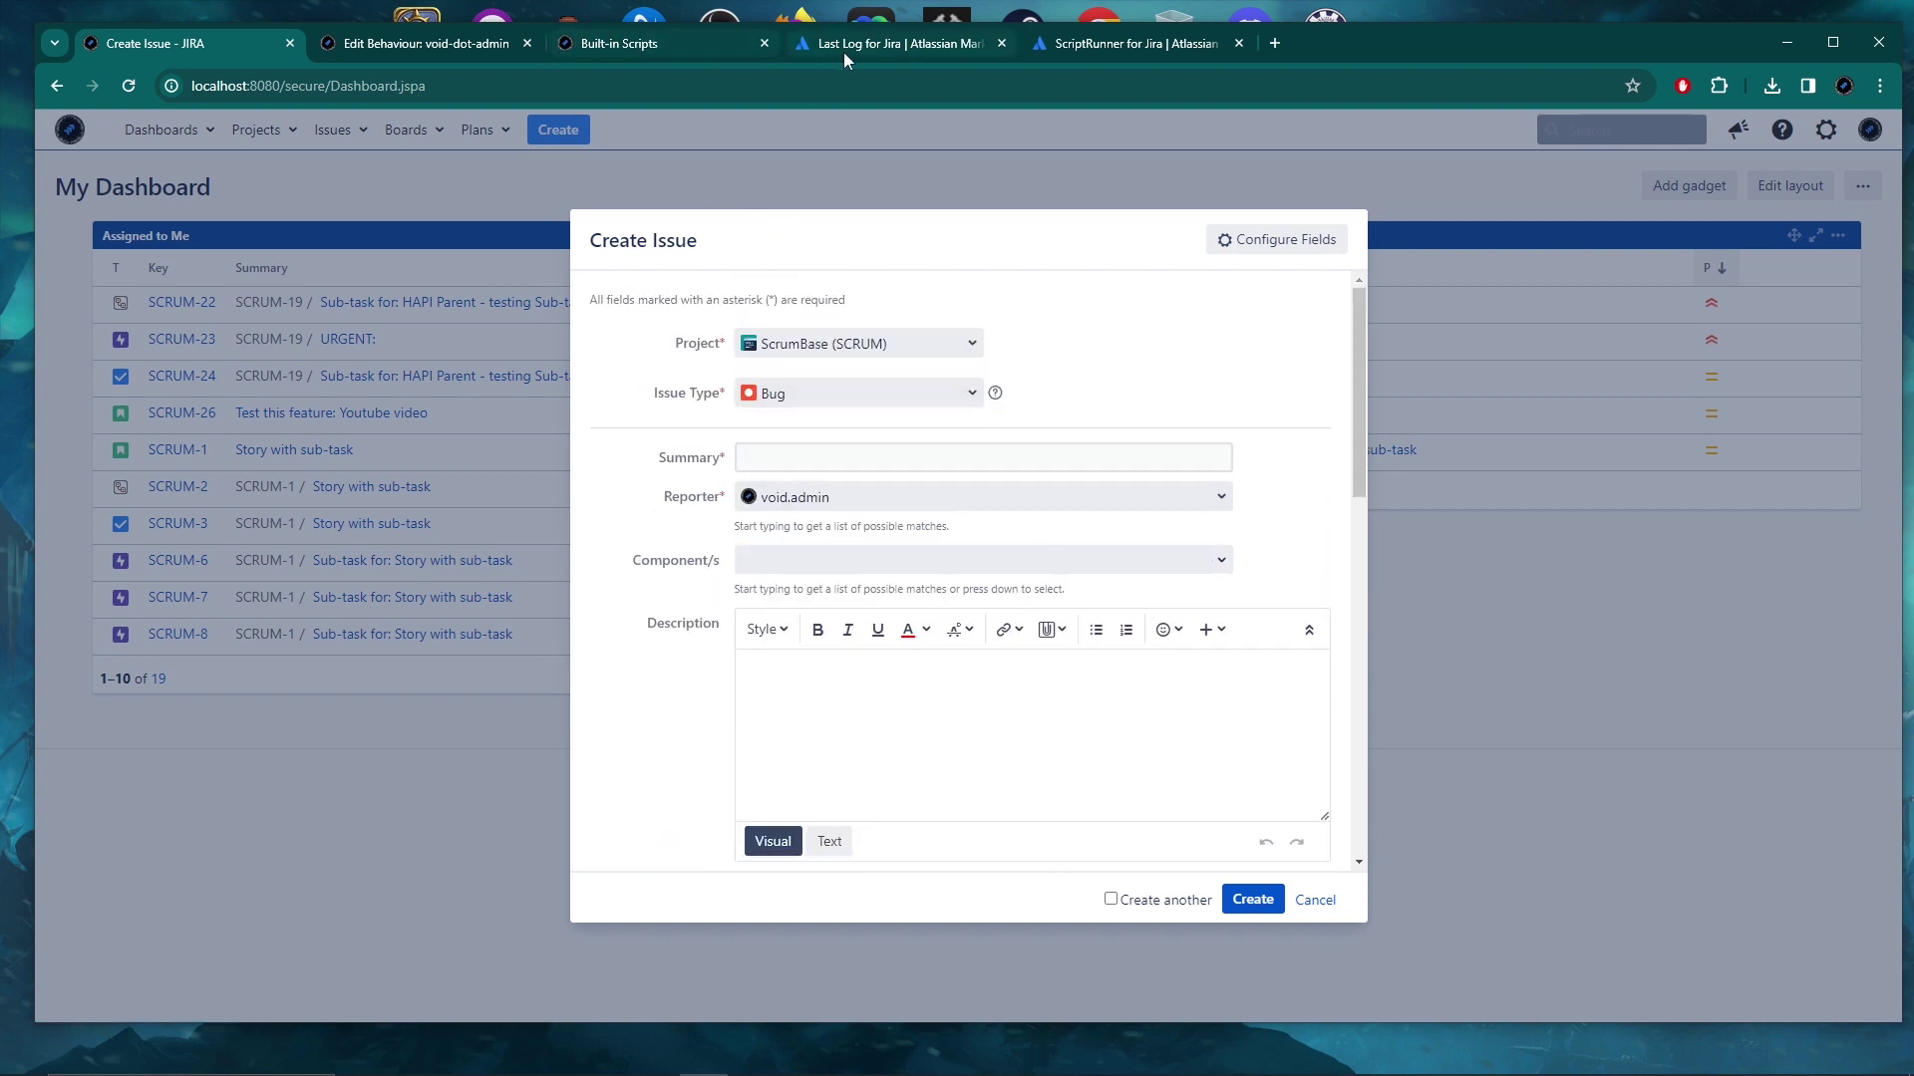
Rerun the server log viewer to reload the last 500 lines of atlassian-jira.log.
left_click(702, 43)
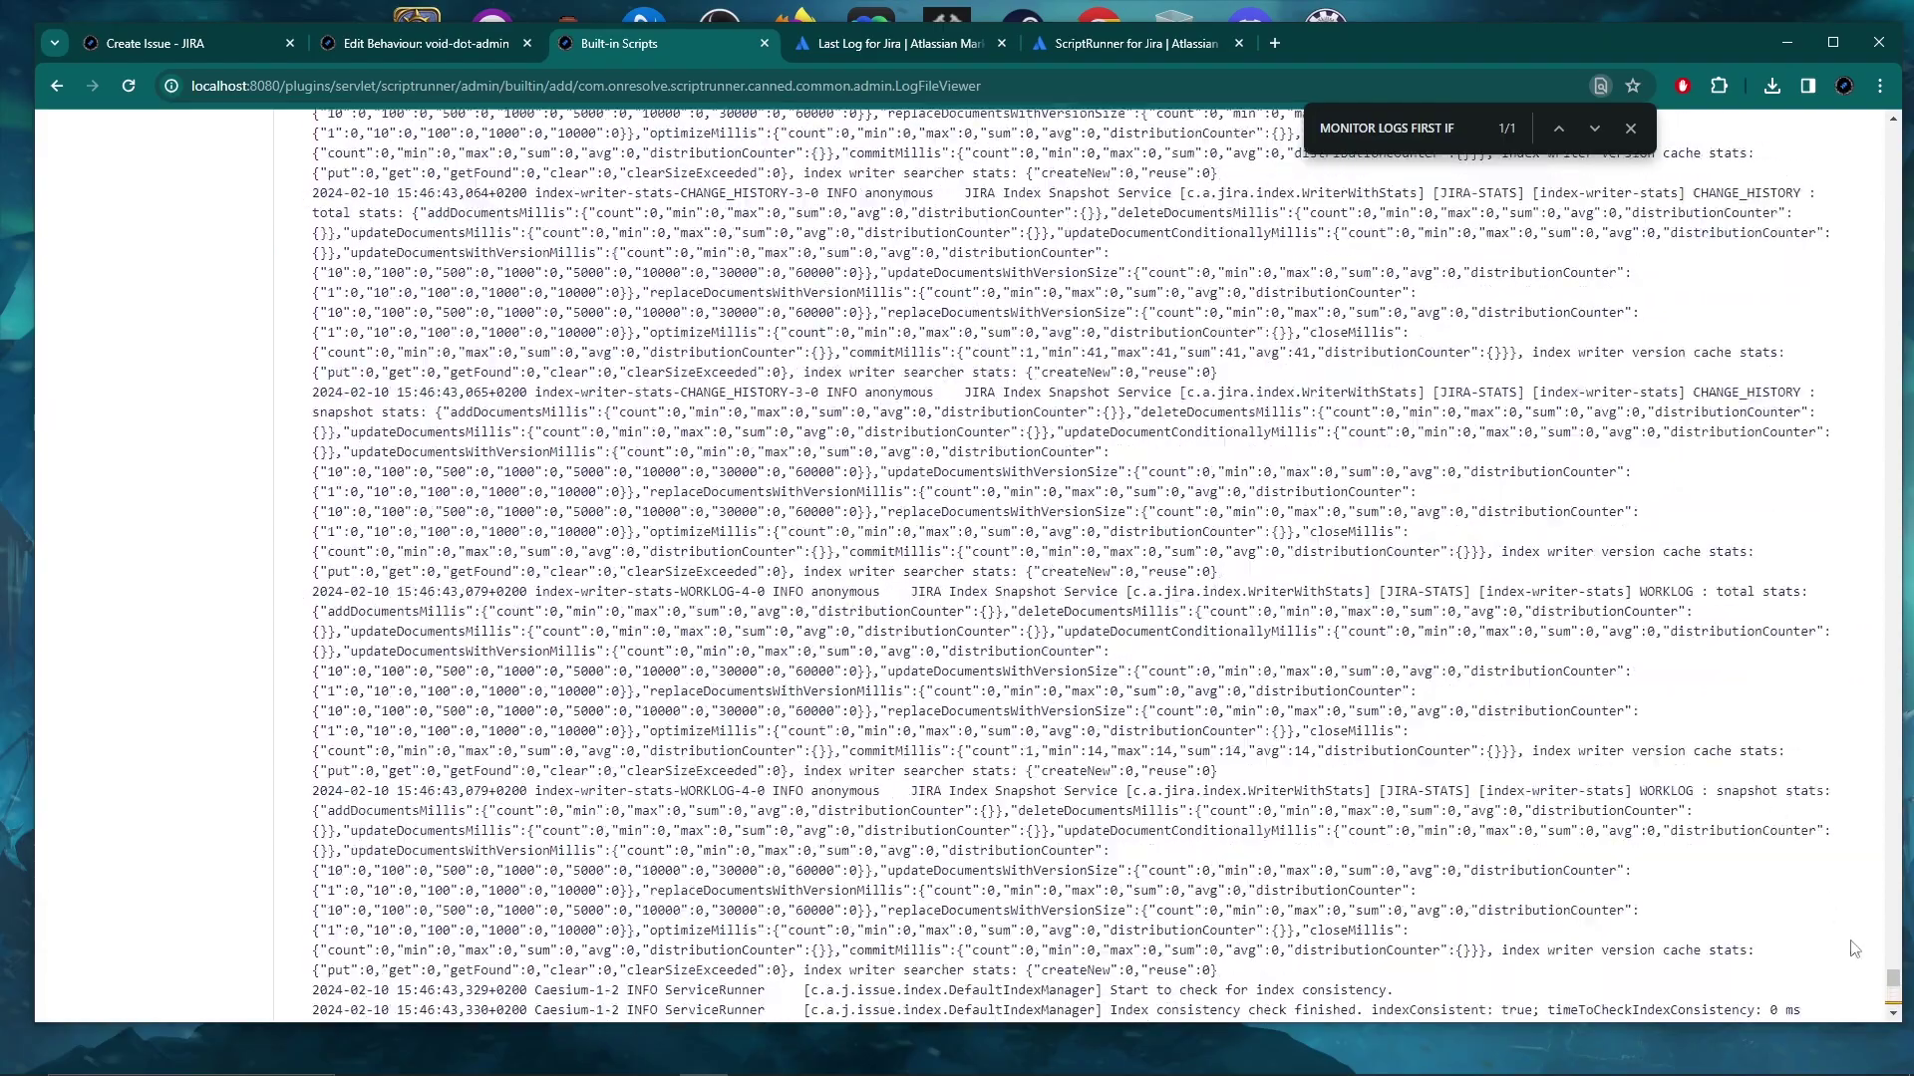
left_click_drag(1893, 978, 1886, 158)
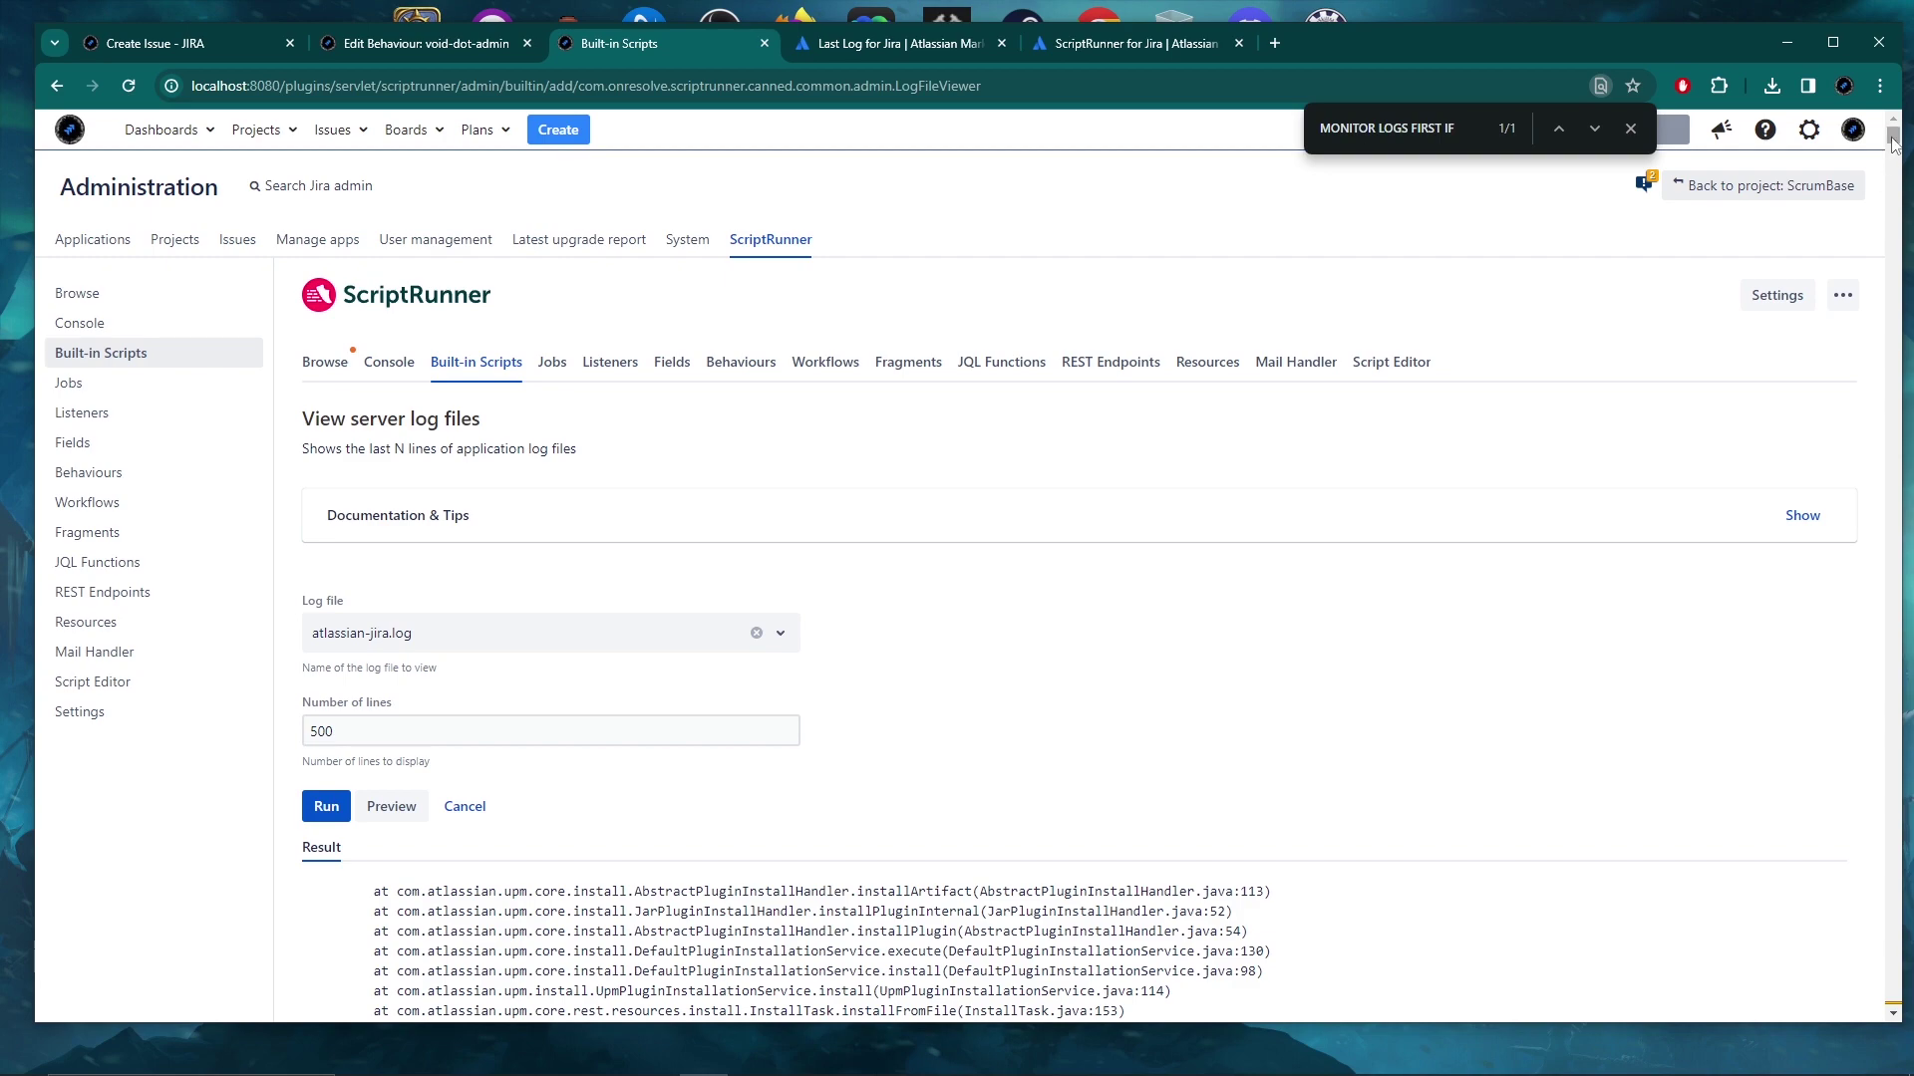
left_click_drag(1893, 145, 1897, 998)
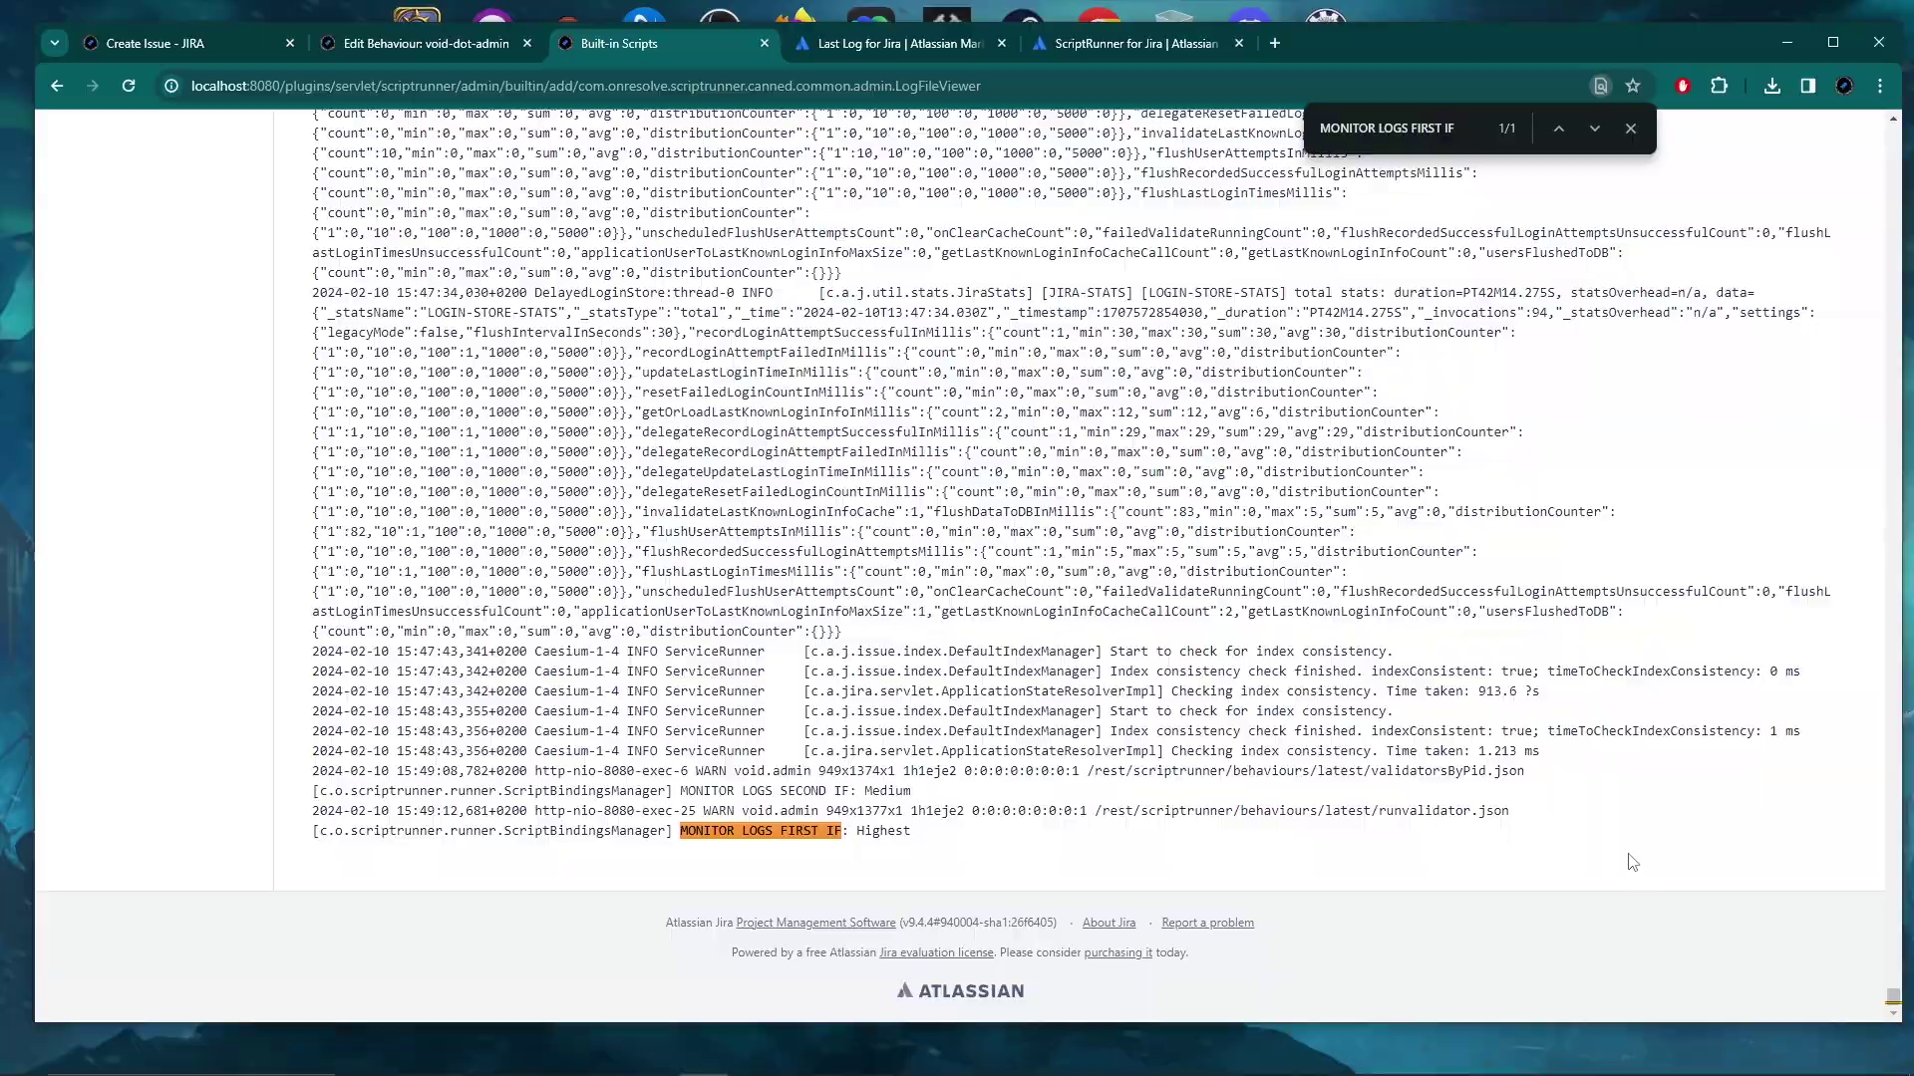
left_click_drag(1893, 996, 1909, 139)
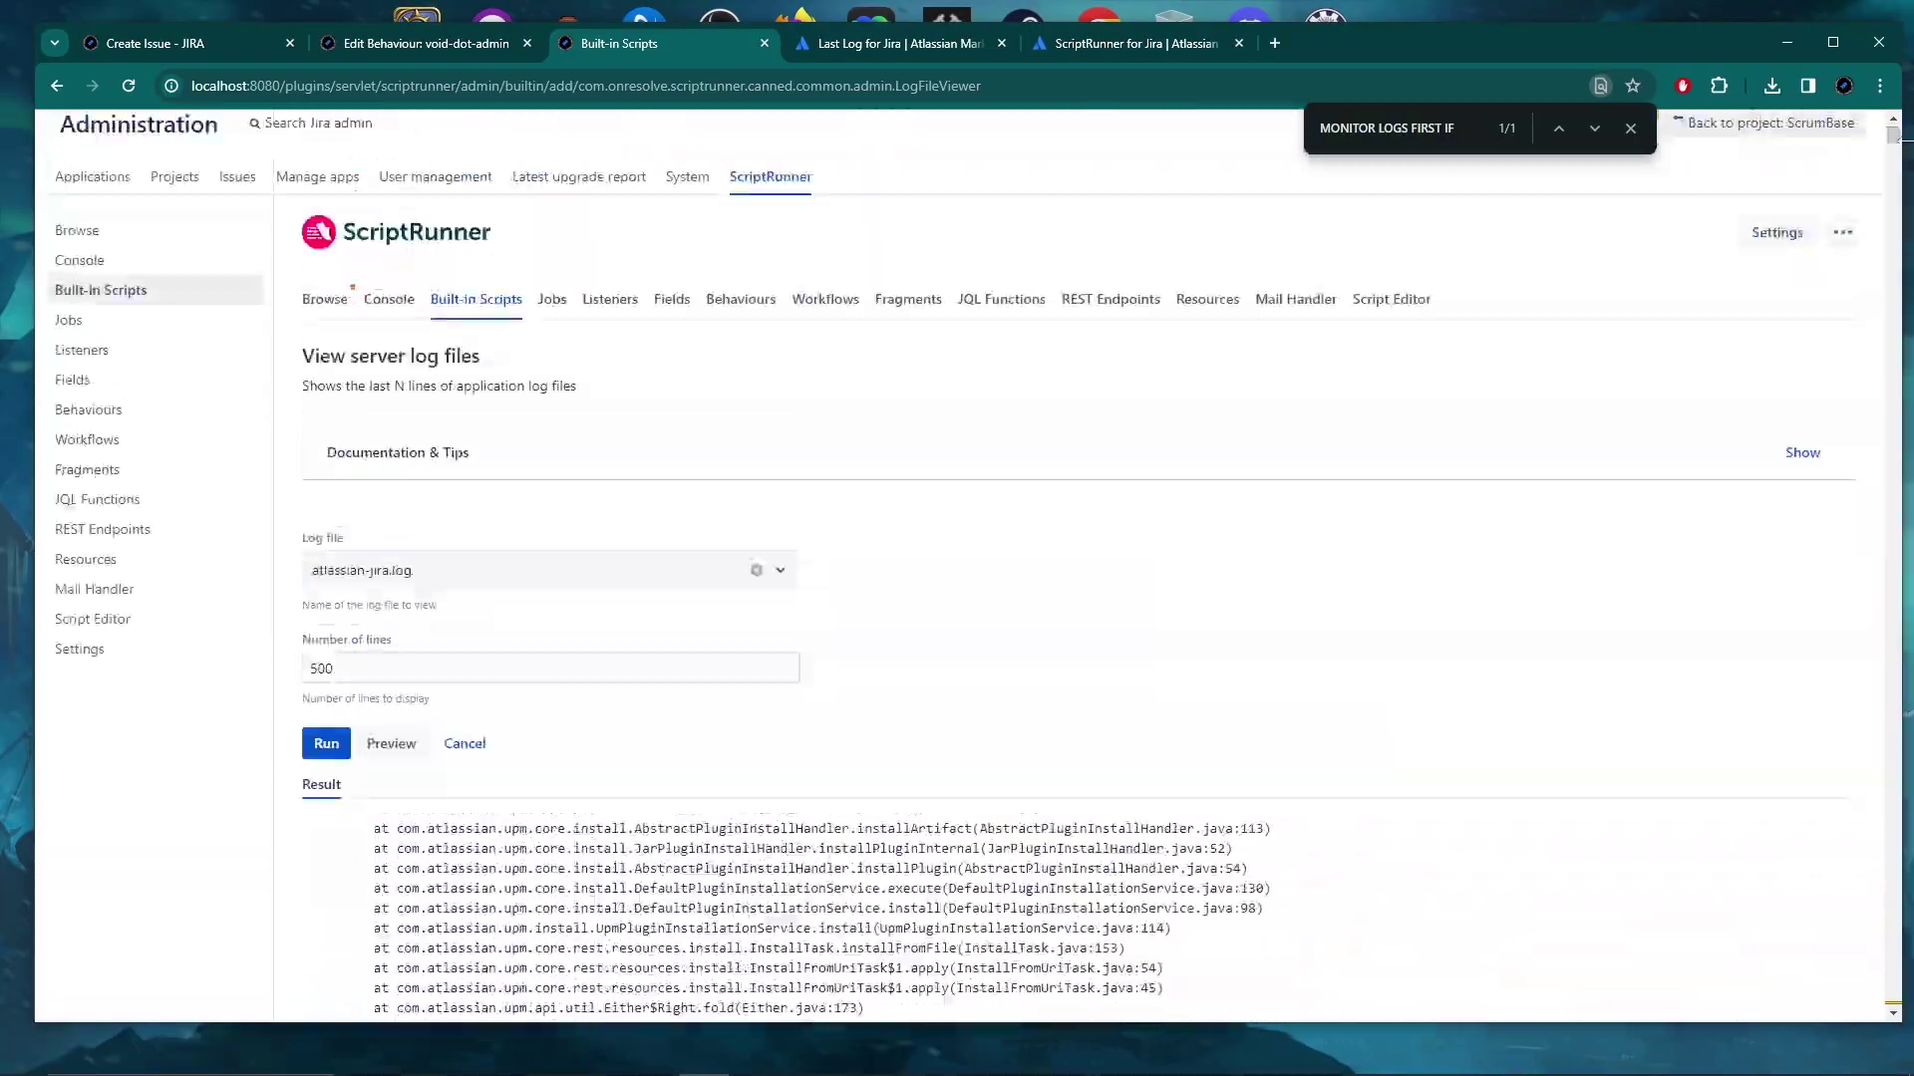
scroll(1103, 626, "down", 3)
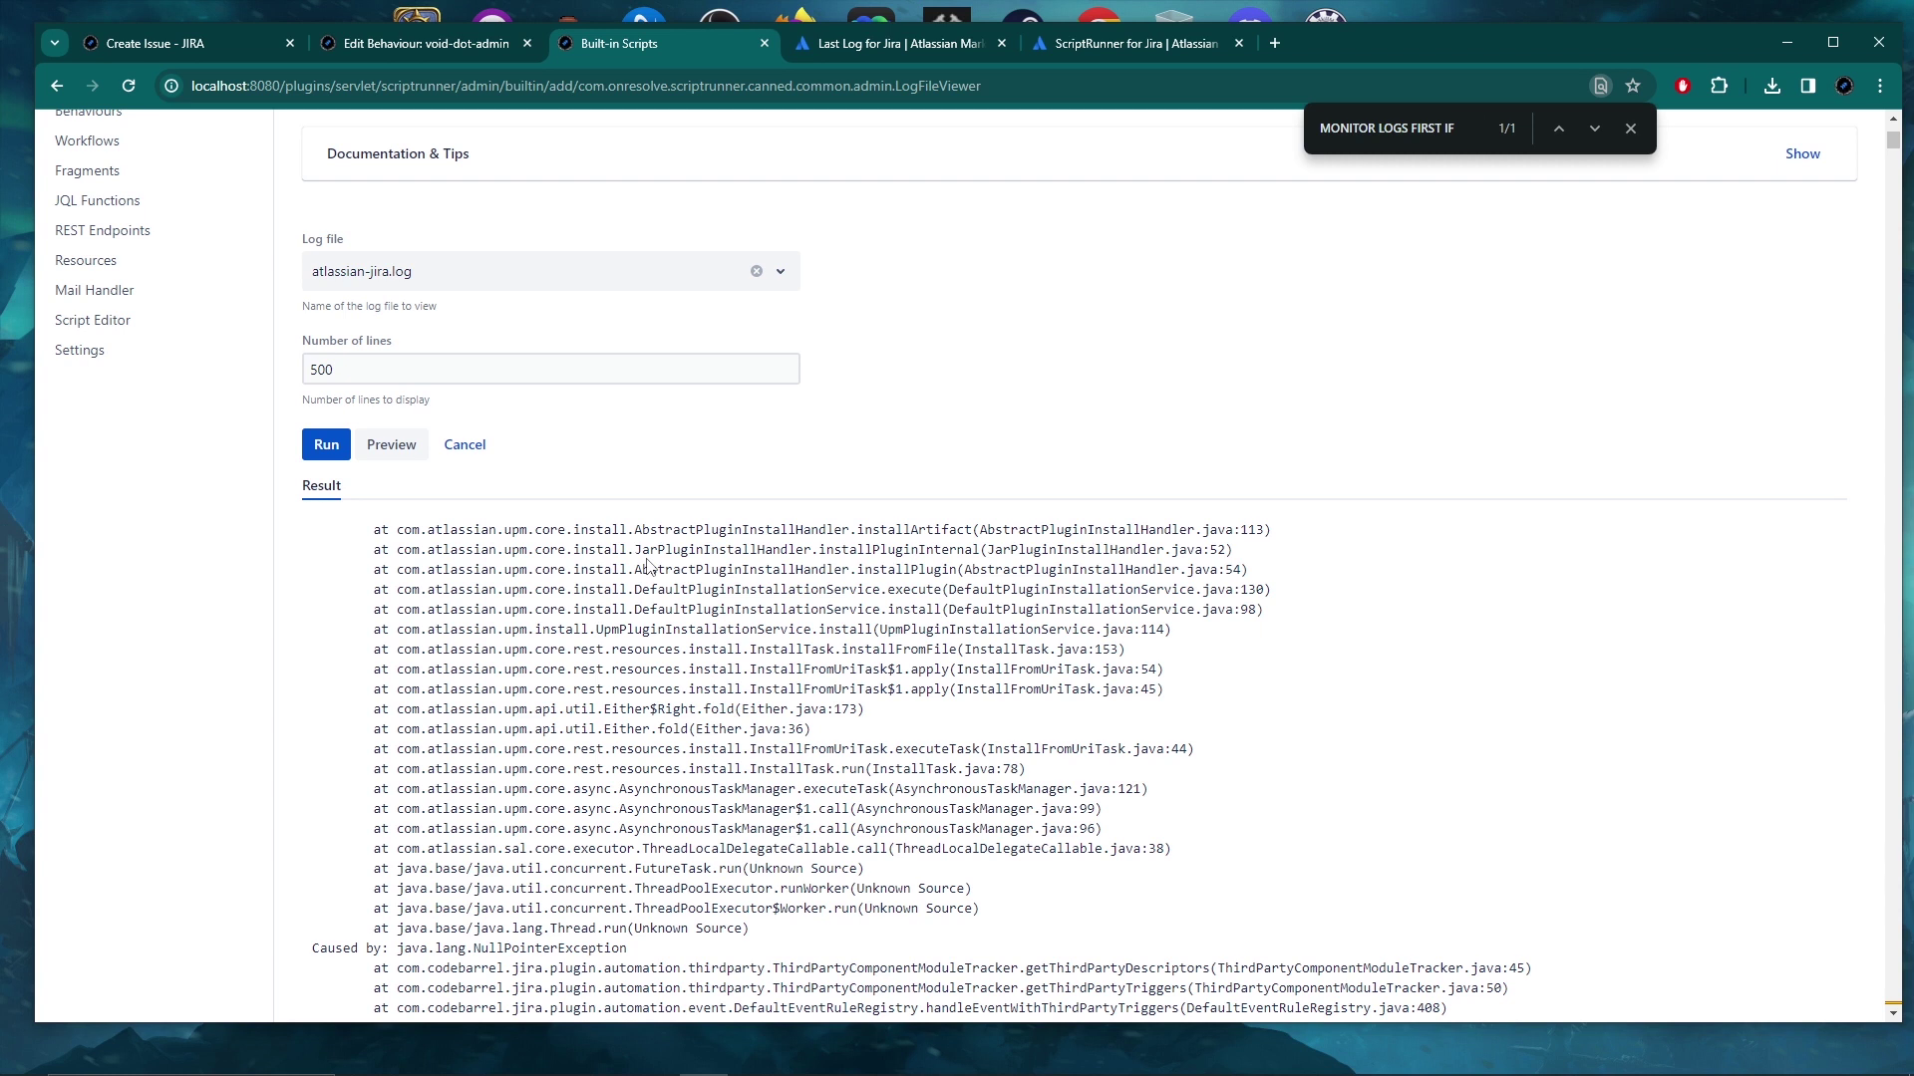
left_click(326, 445)
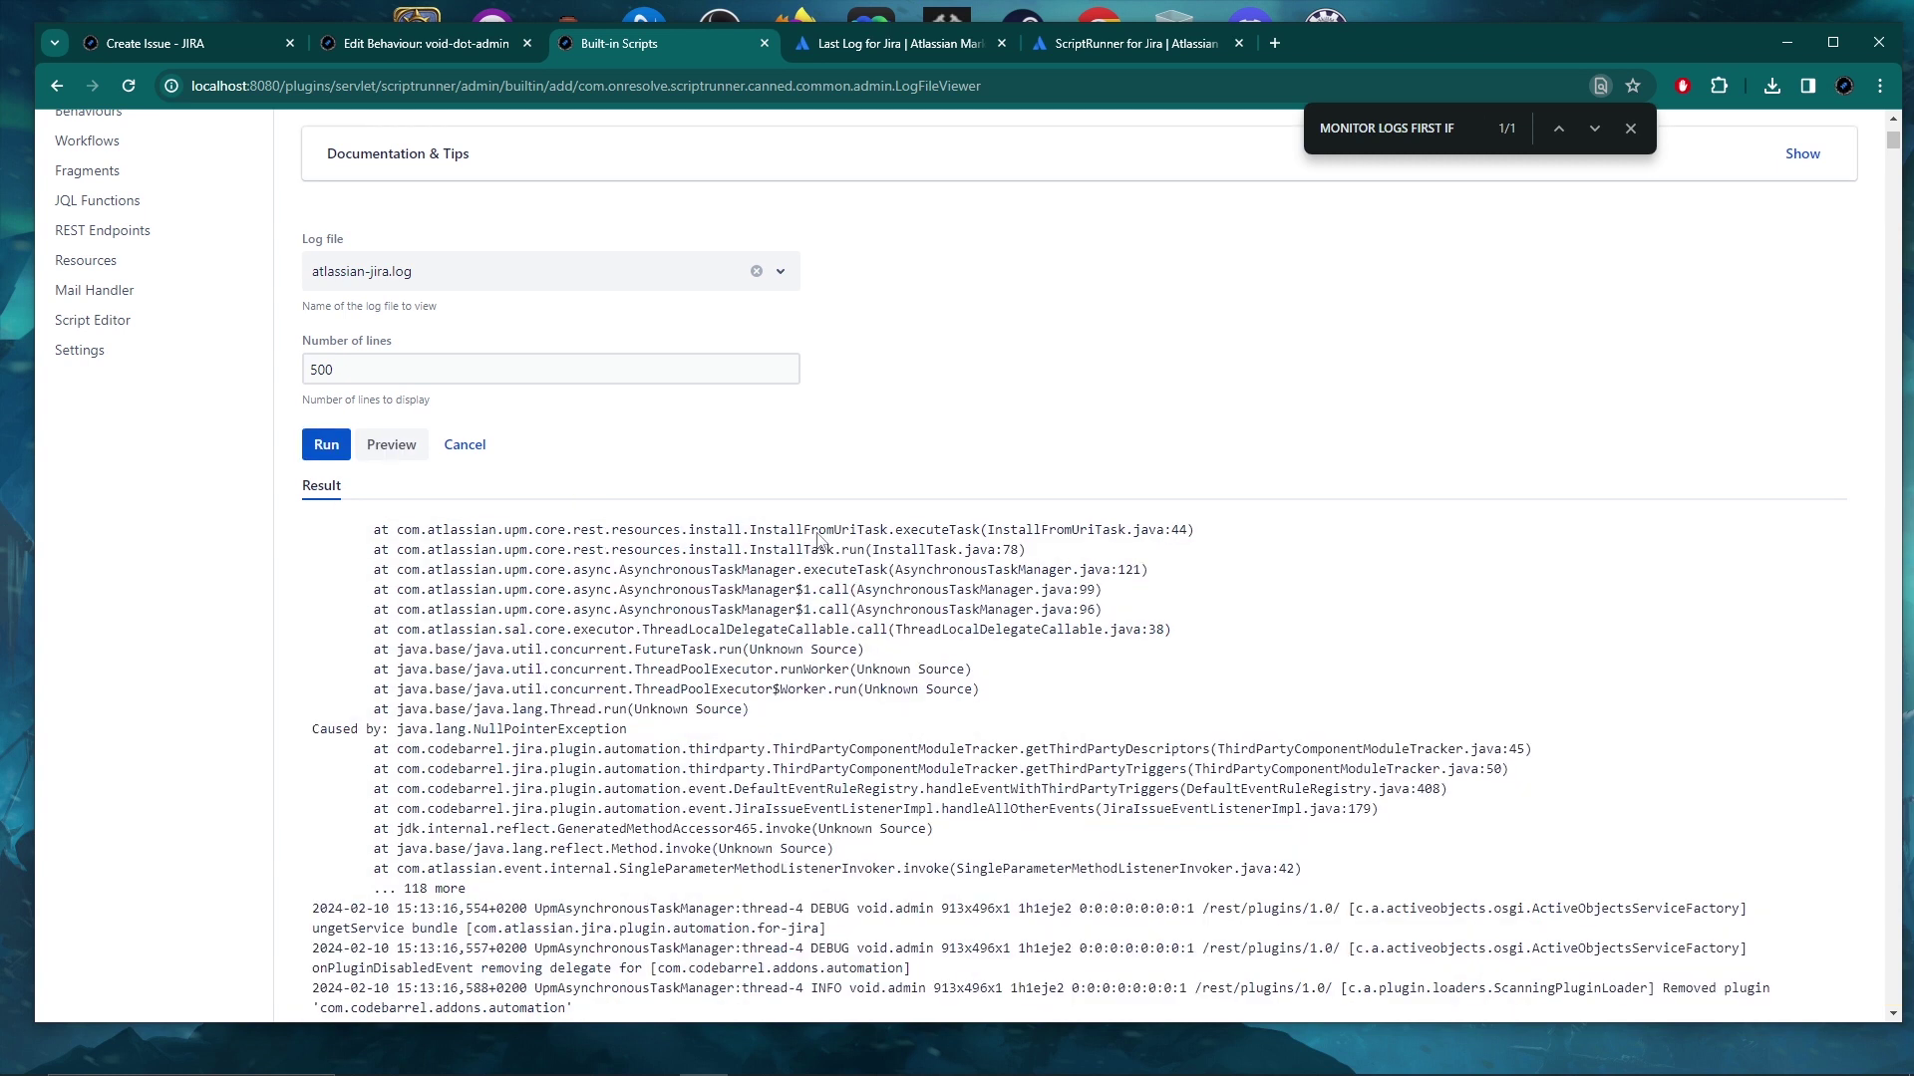
Copy "MONITOR LOGS SECOND IF" from the script's else branch, search the reloaded log for it, and go to the most recent match.
left_click(459, 45)
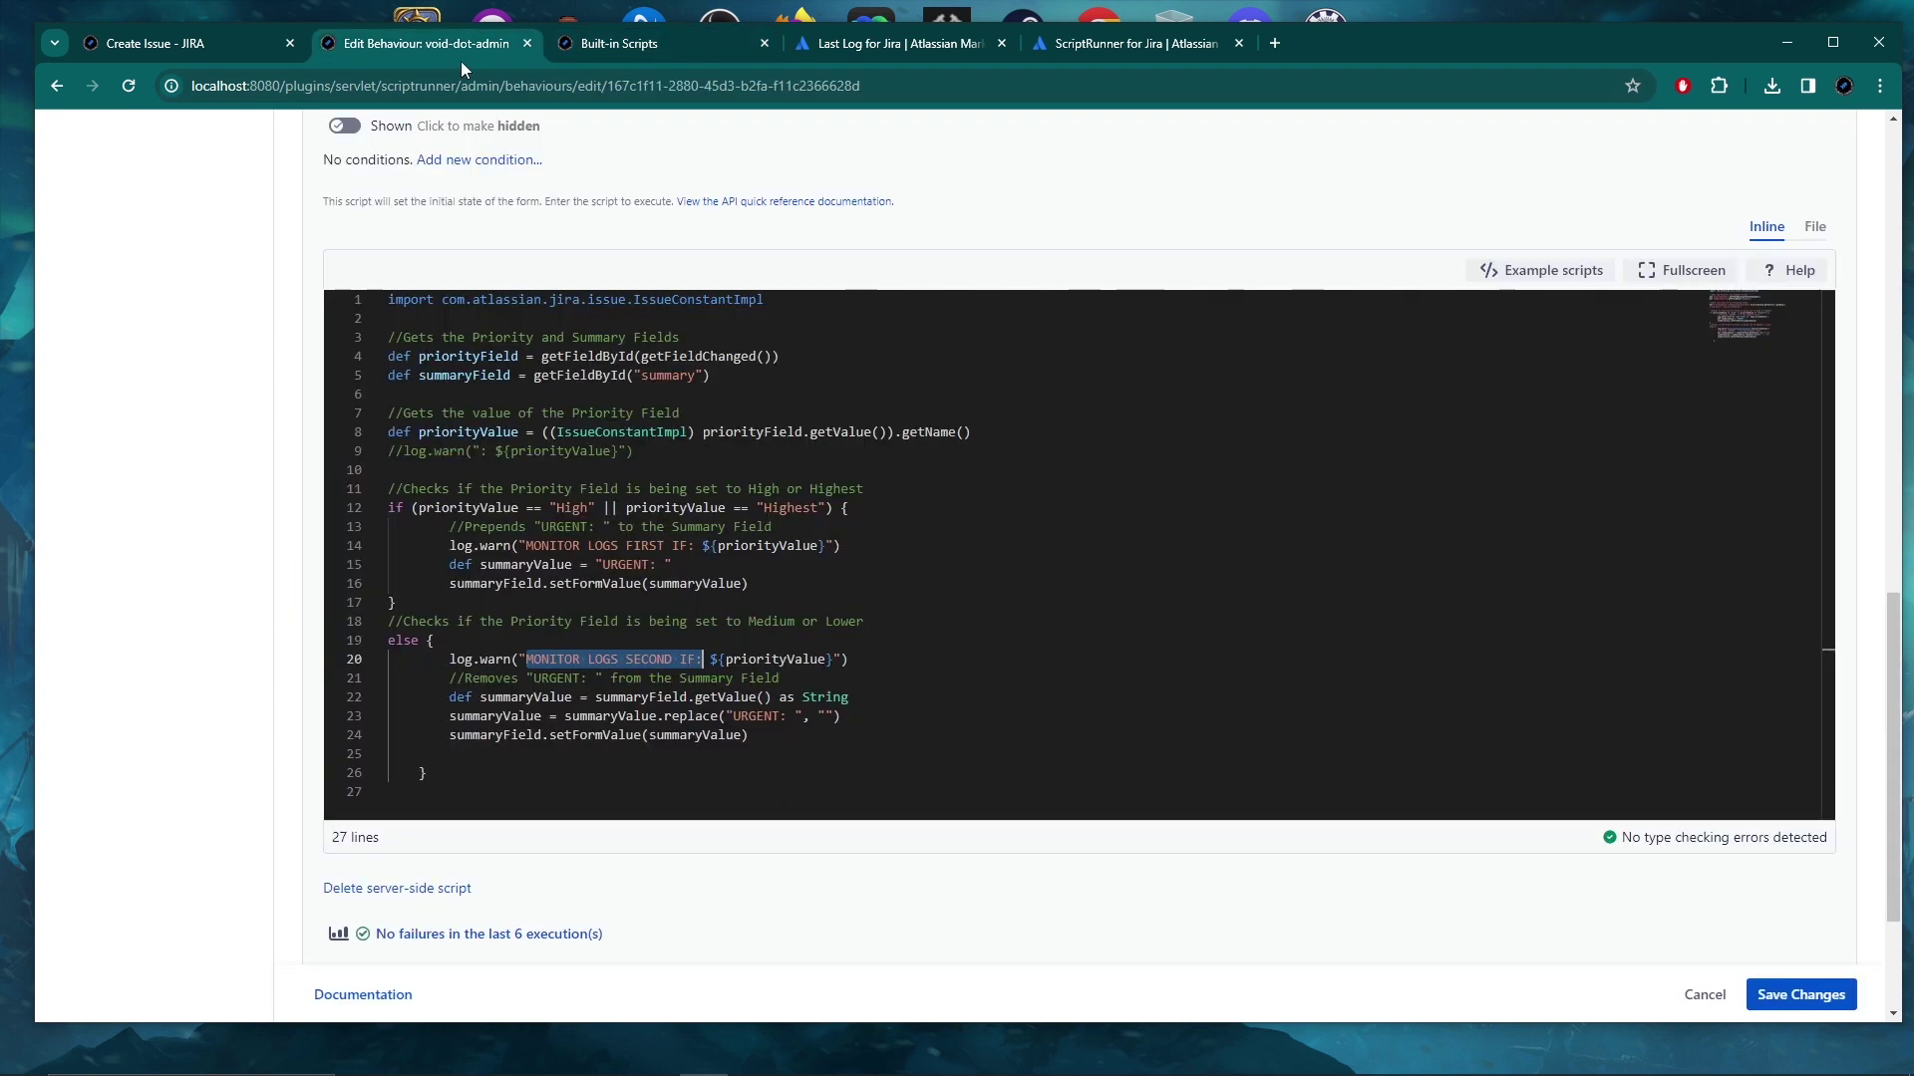
left_click(583, 655)
left_click_drag(531, 657, 696, 663)
key("ctrl+c")
left_click(1121, 45)
left_click(897, 44)
left_click(674, 42)
key("ctrl+f")
key("ctrl+v")
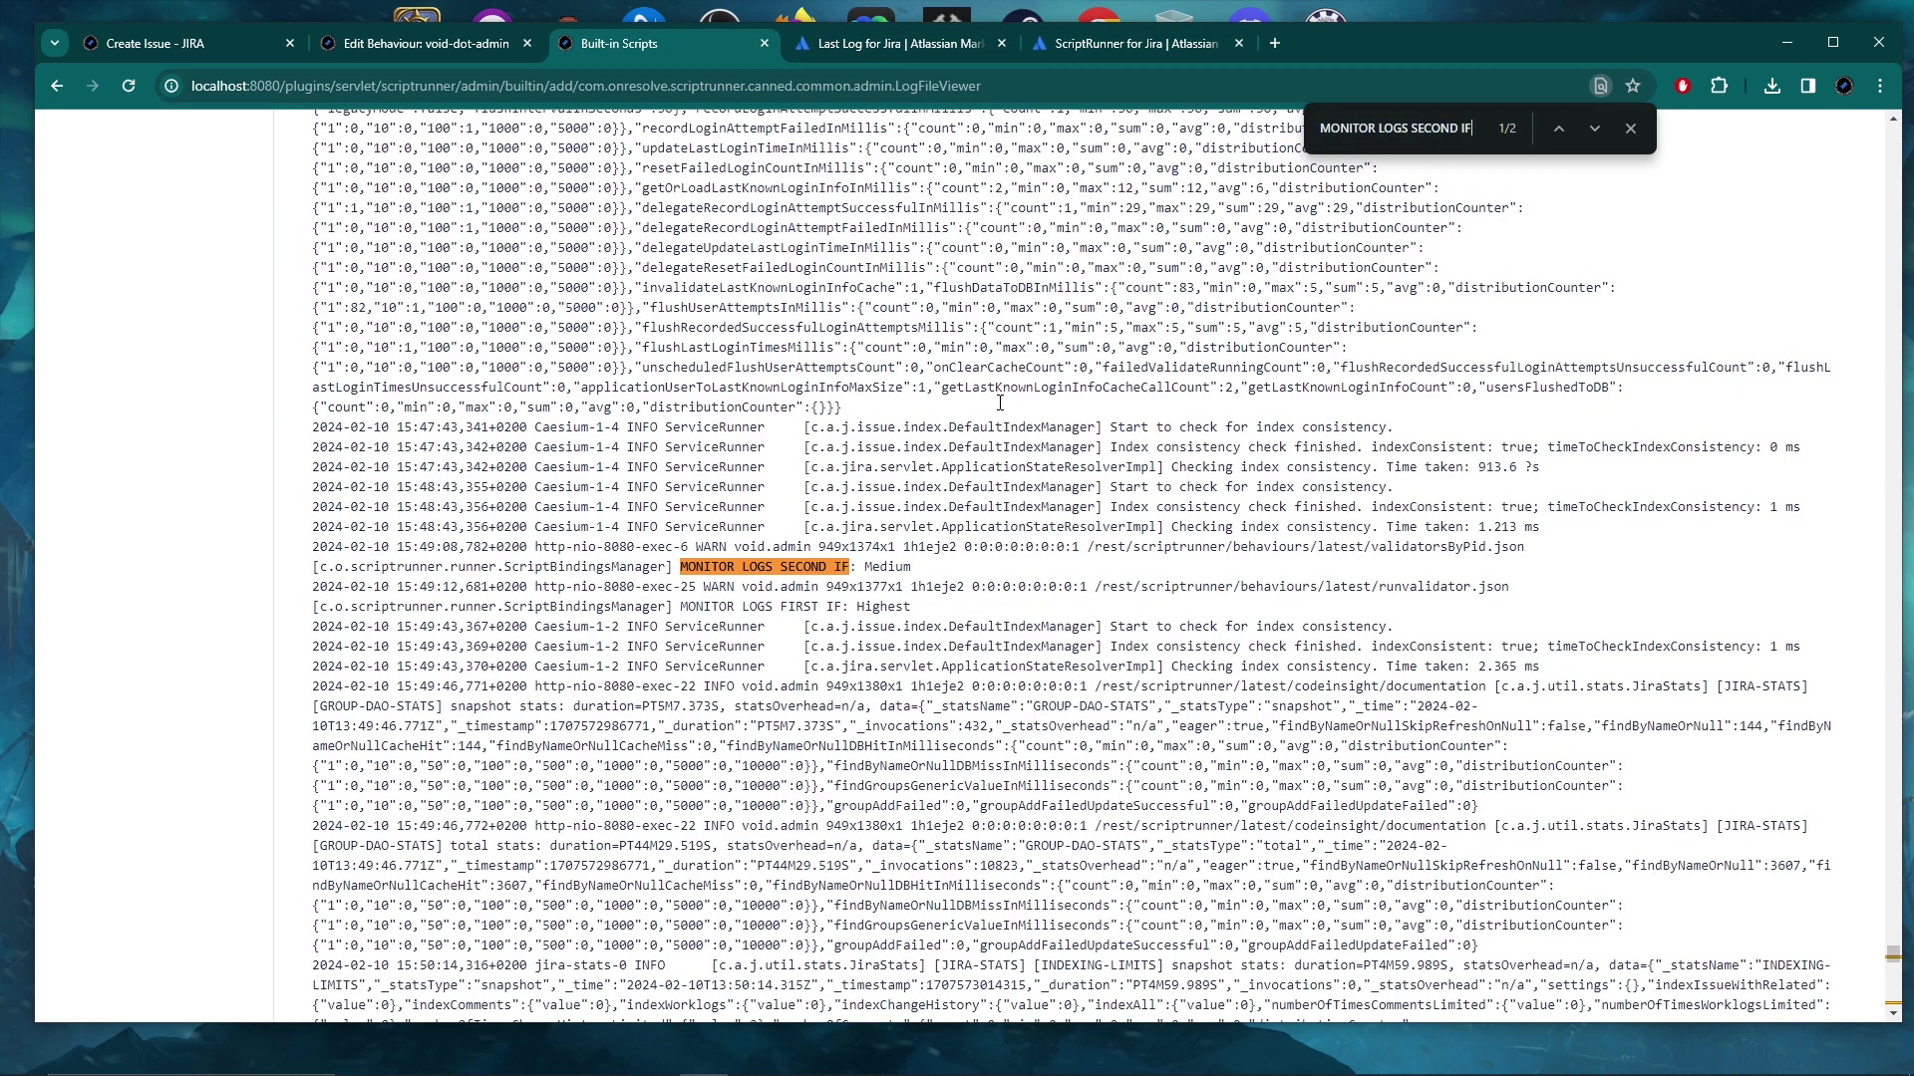
scroll(1000, 402, "down", 10)
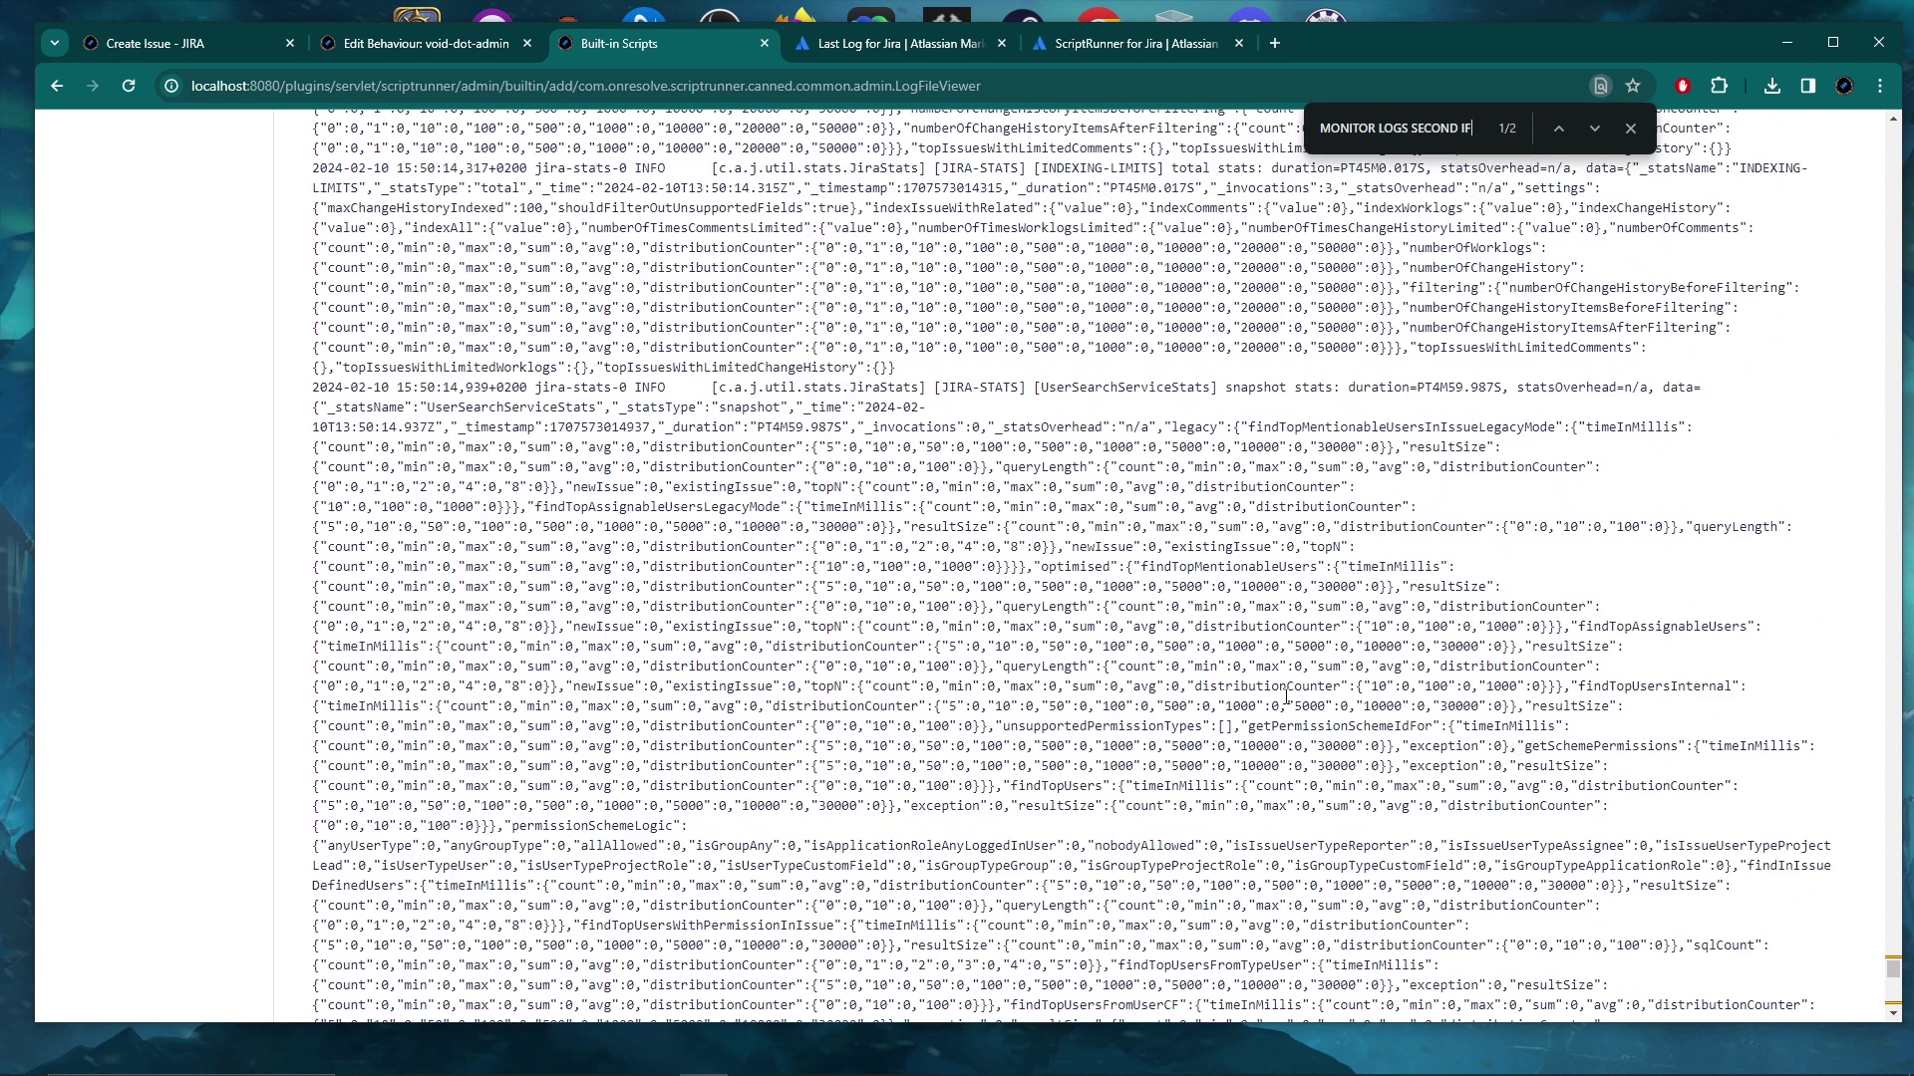
left_click_drag(1892, 972, 1894, 1007)
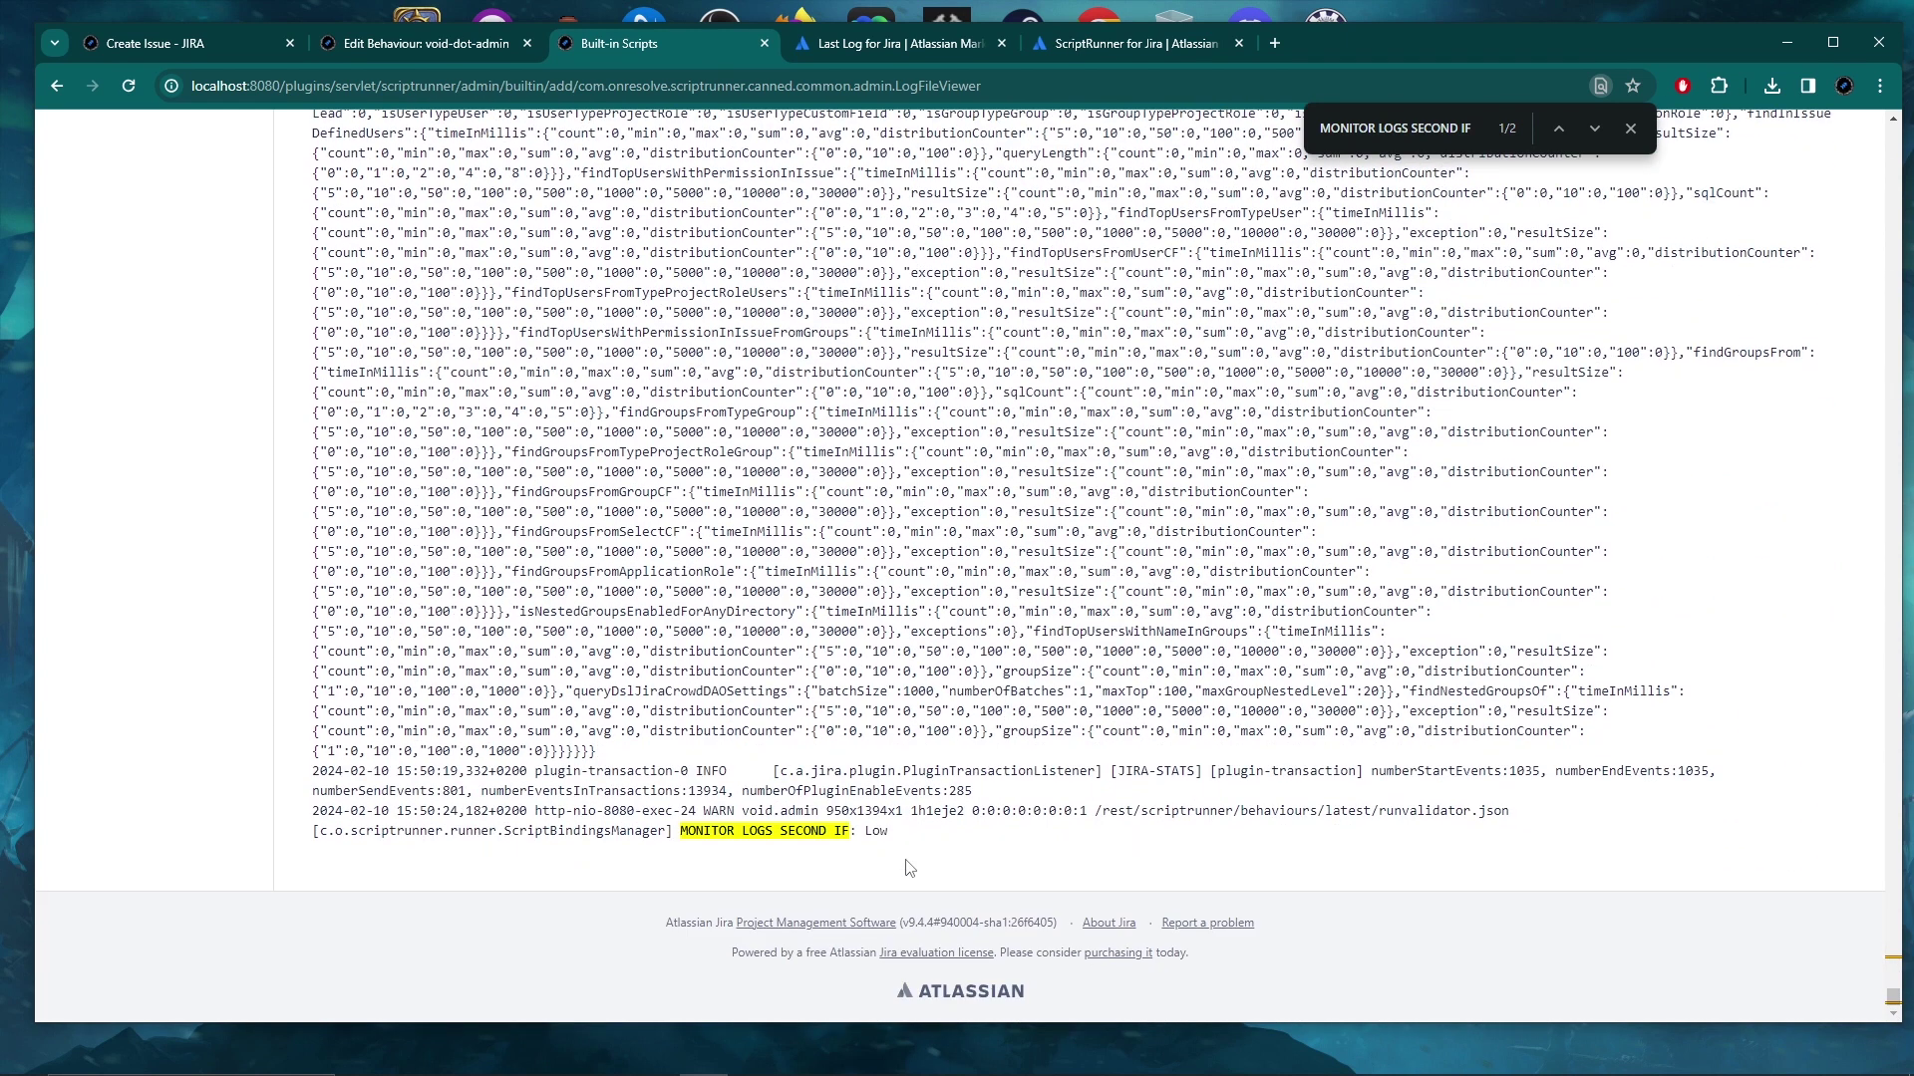
Examine the message and priority value of the latest SECOND IF entry at the end of the log.
left_click_drag(891, 833, 682, 842)
left_click(720, 869)
left_click(458, 48)
left_click(612, 45)
left_click_drag(902, 840, 684, 844)
left_click(697, 867)
left_click_drag(890, 840, 682, 842)
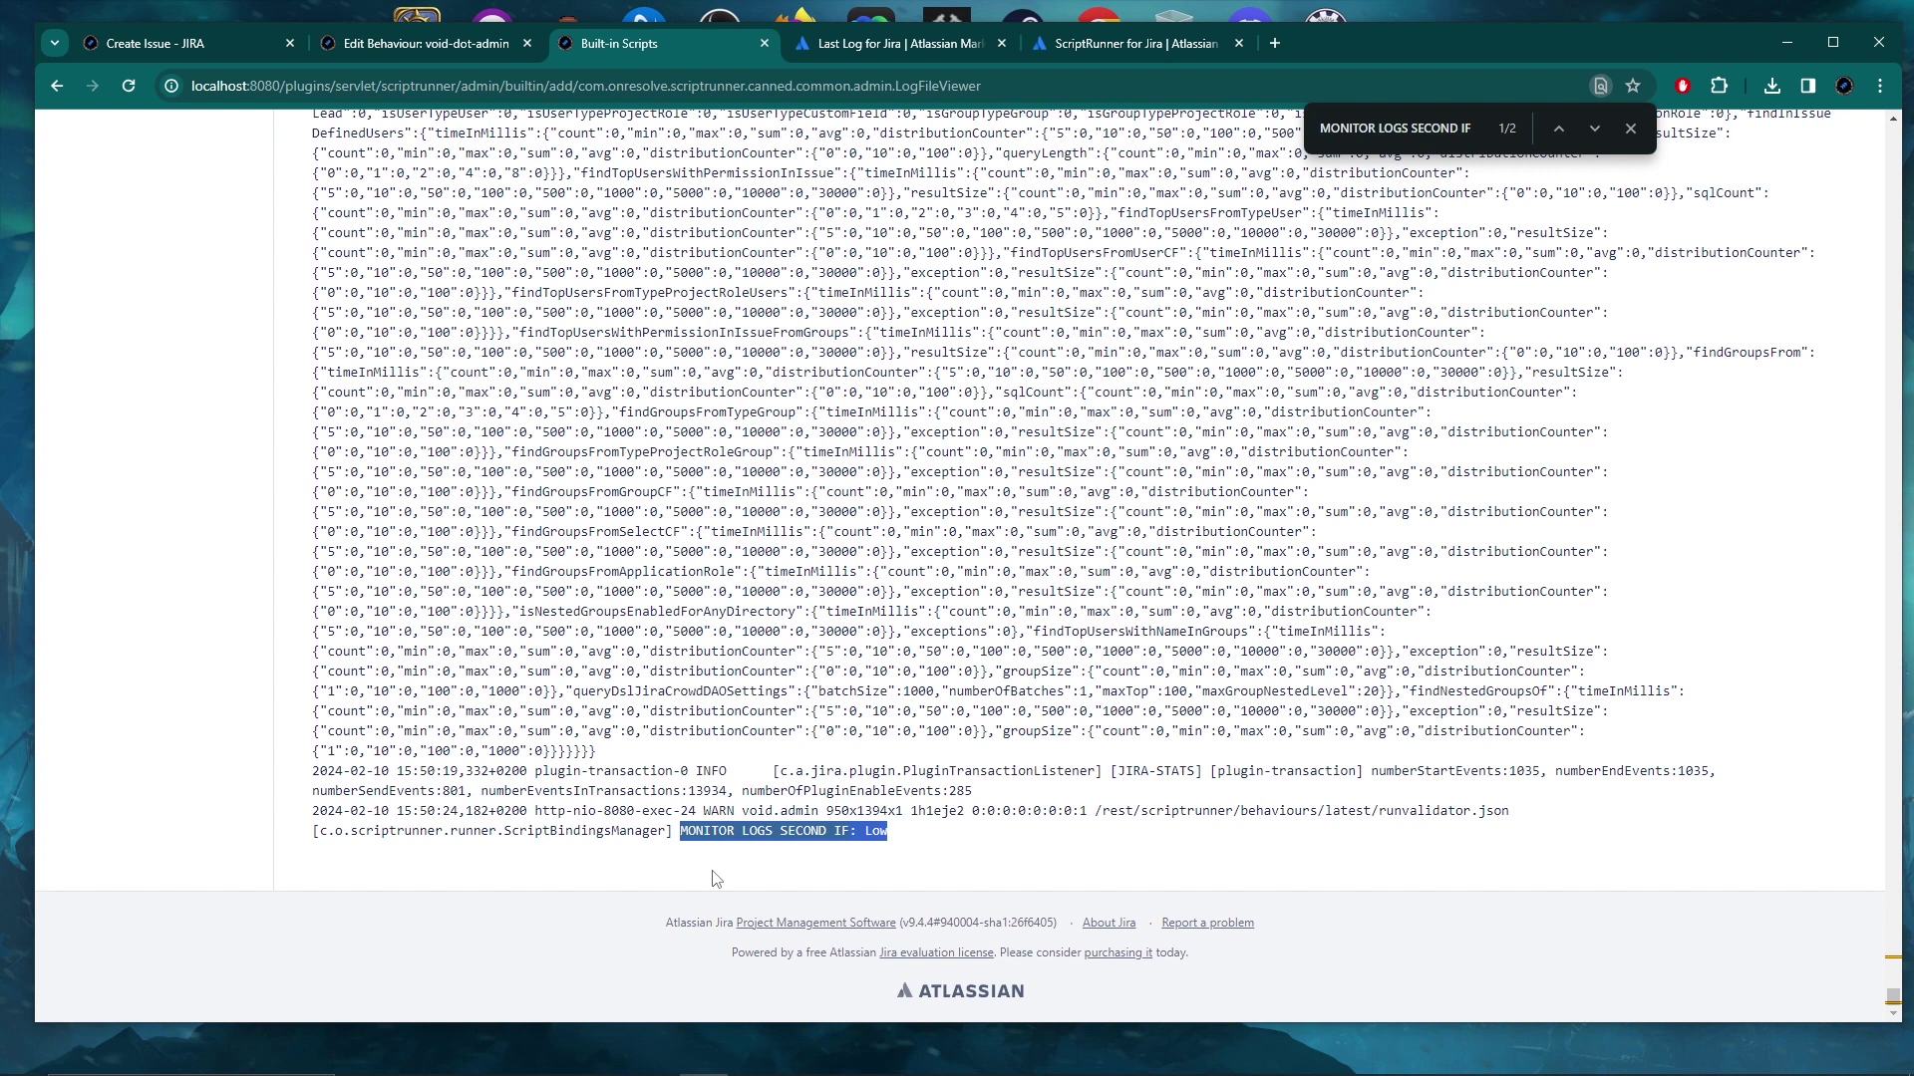
left_click(919, 844)
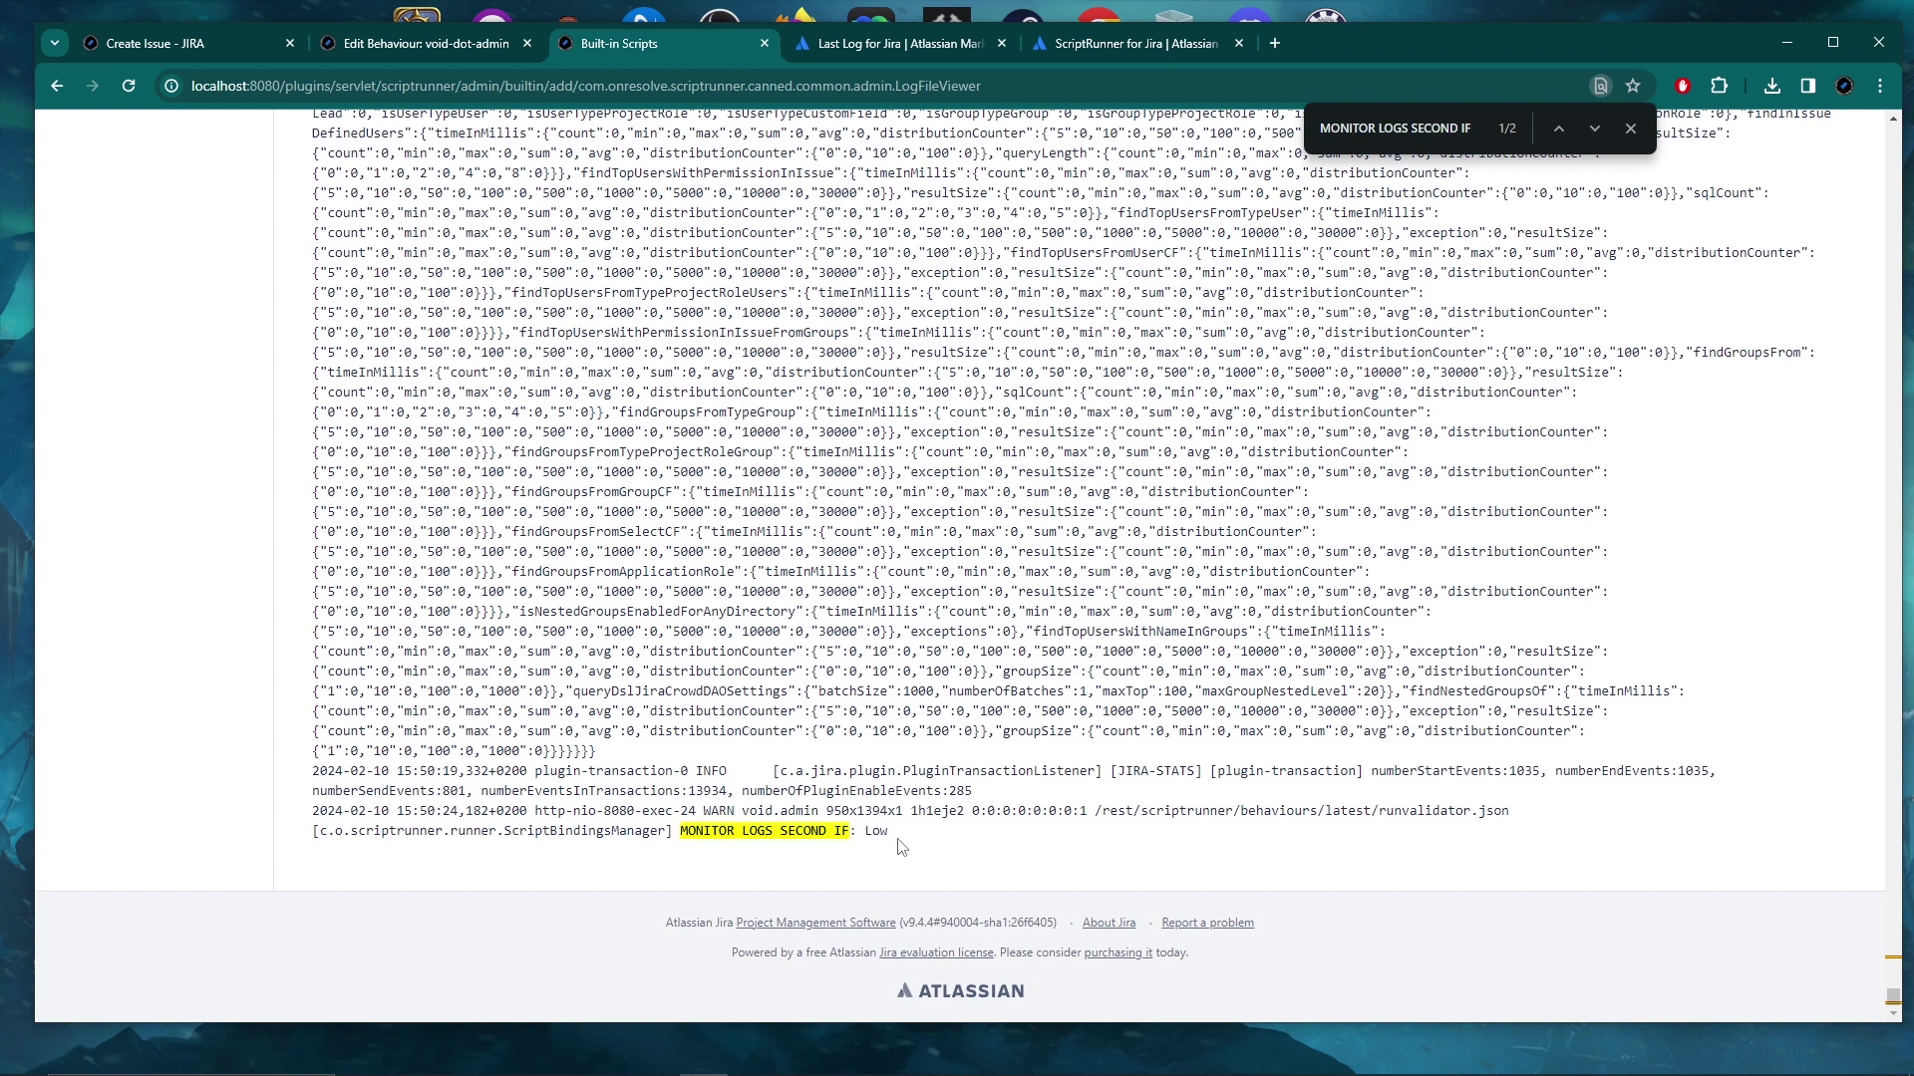
left_click_drag(890, 833, 683, 831)
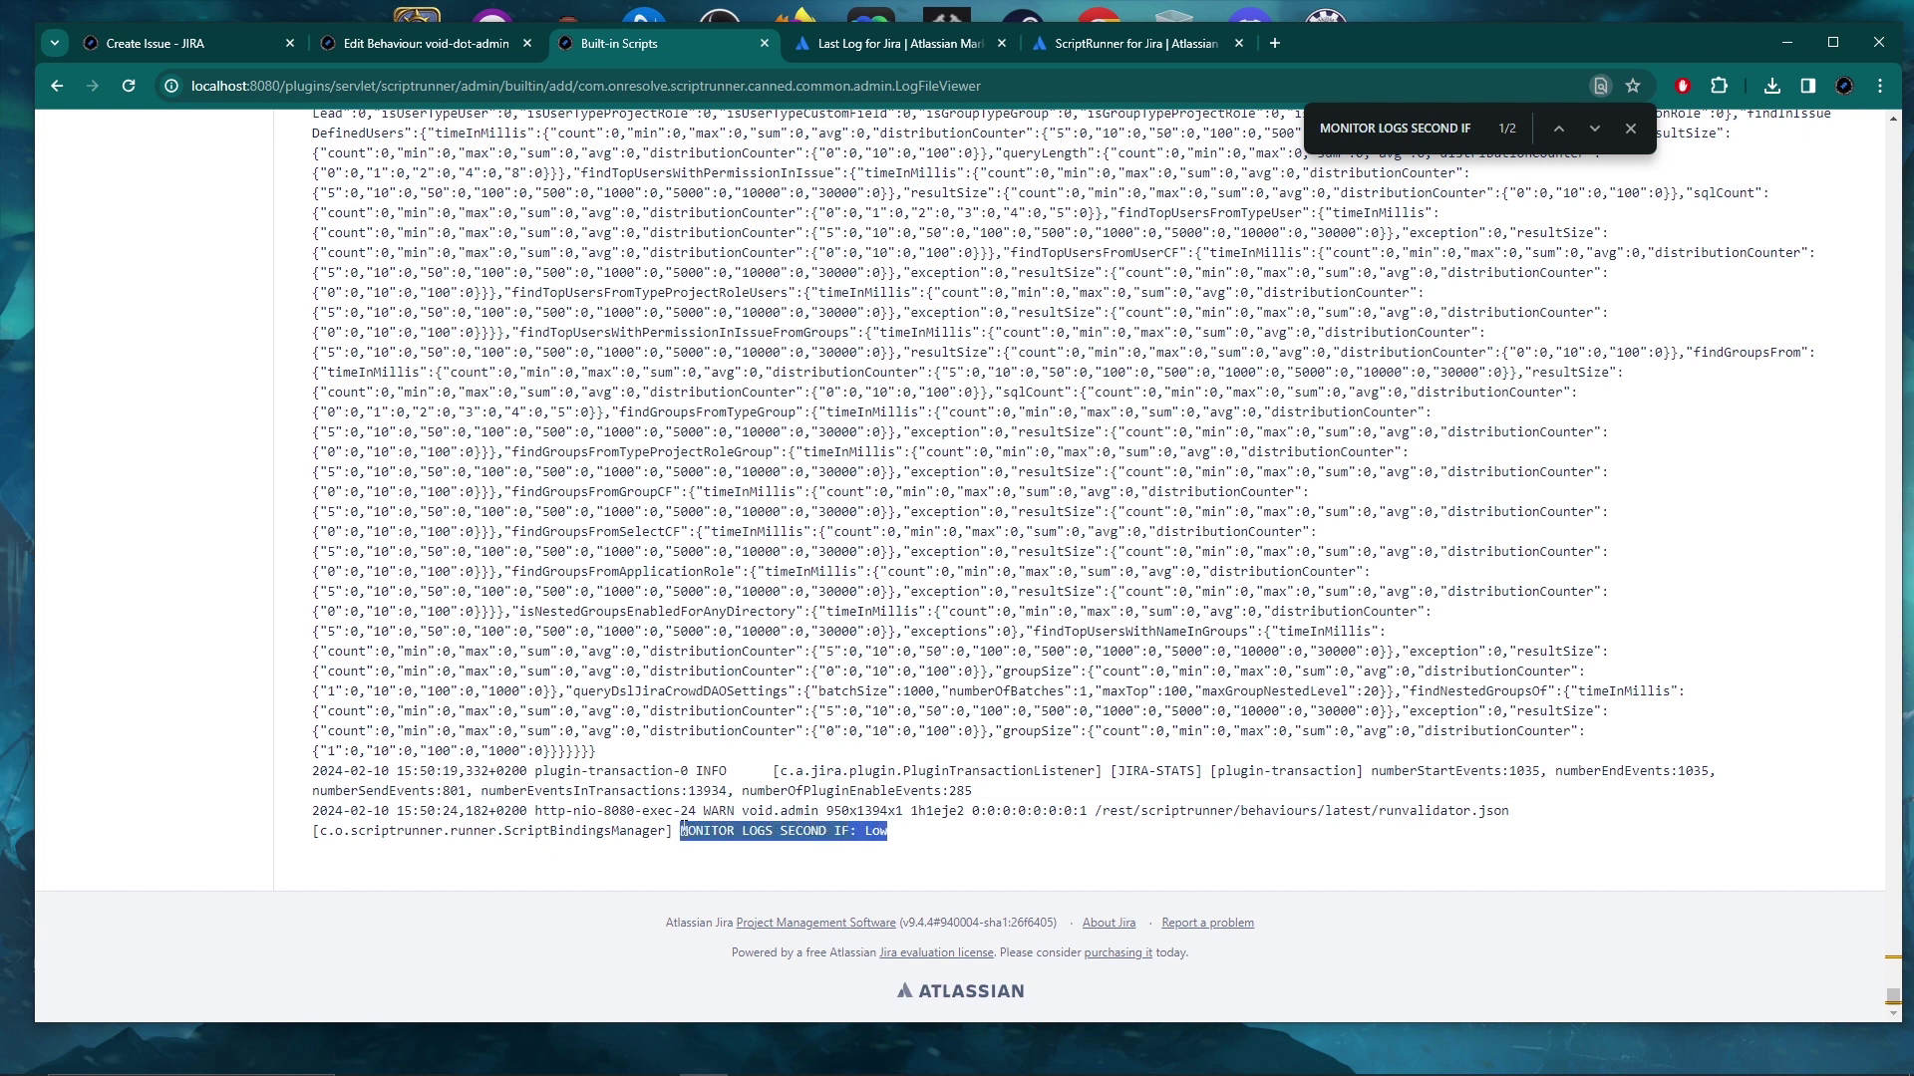
left_click(710, 862)
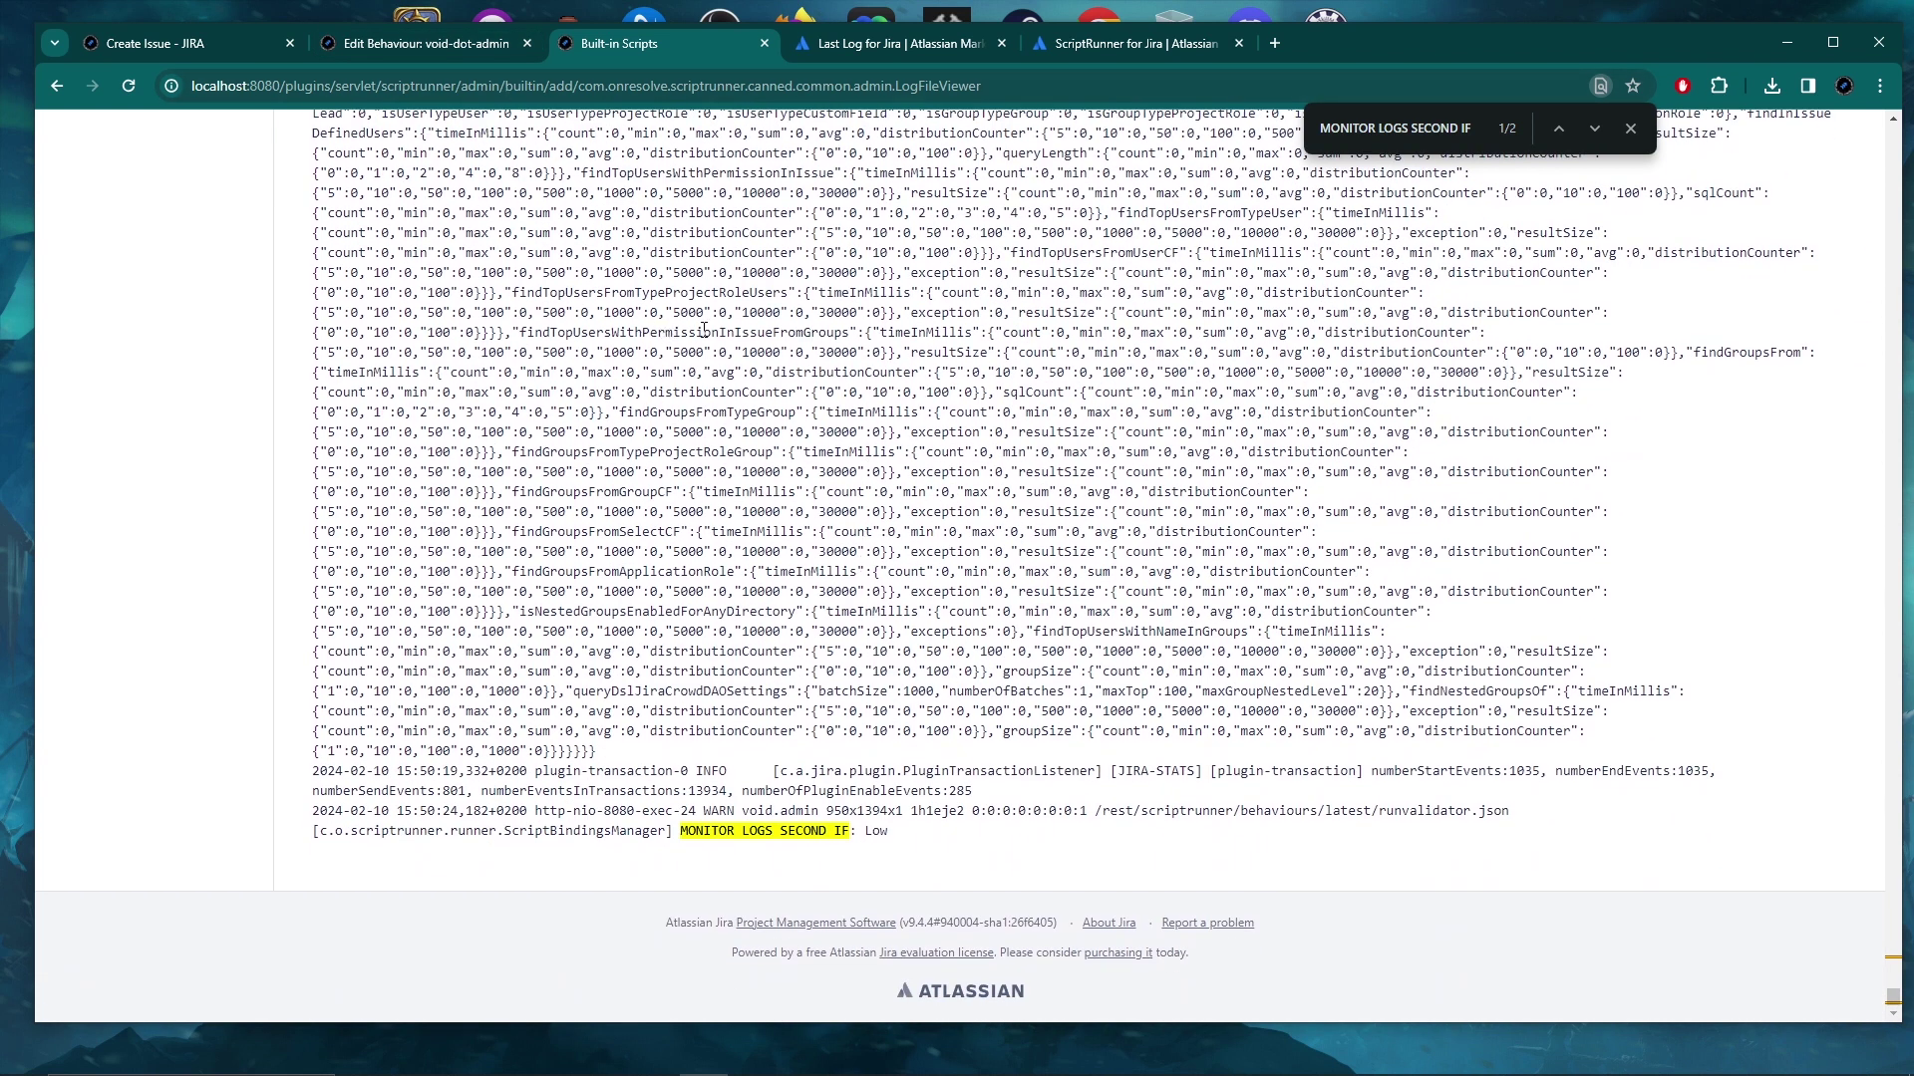
Review the log.warn statement in the script's else branch against the server log output.
left_click(477, 47)
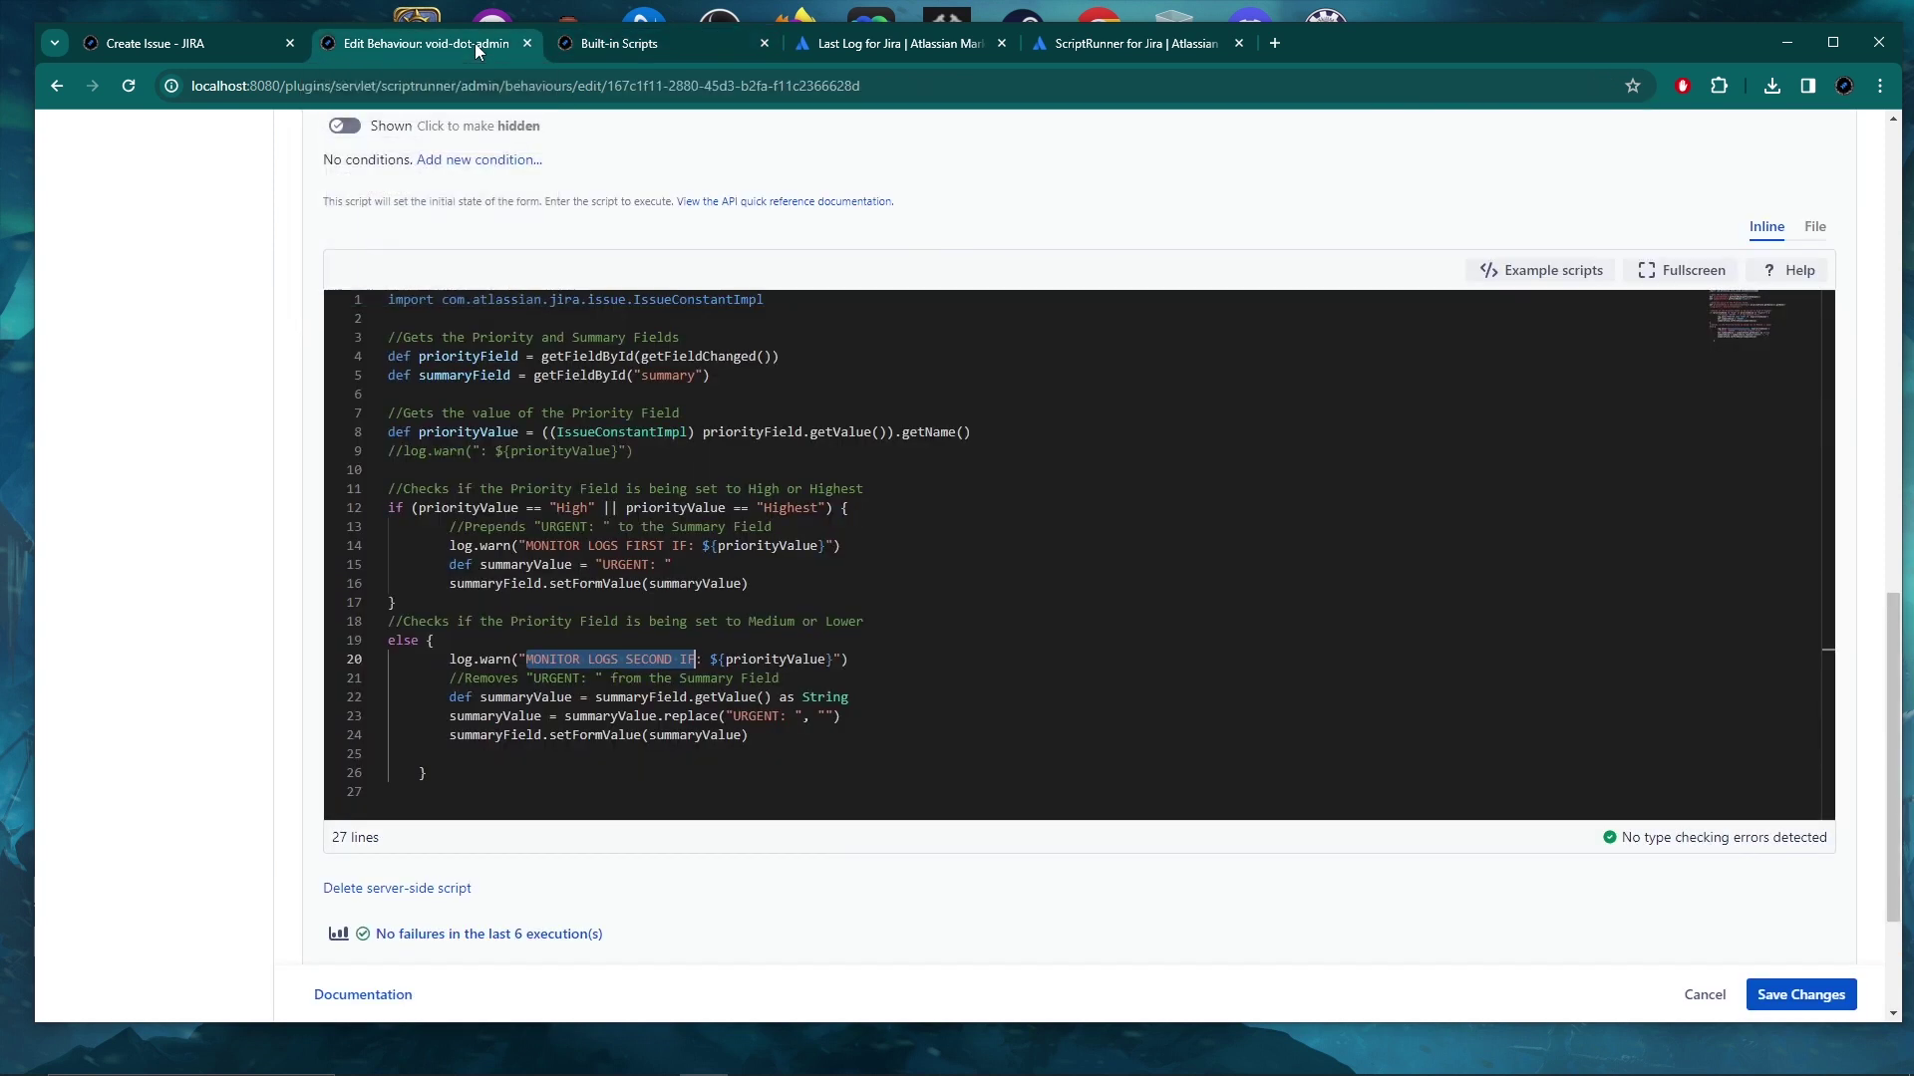
left_click(864, 655)
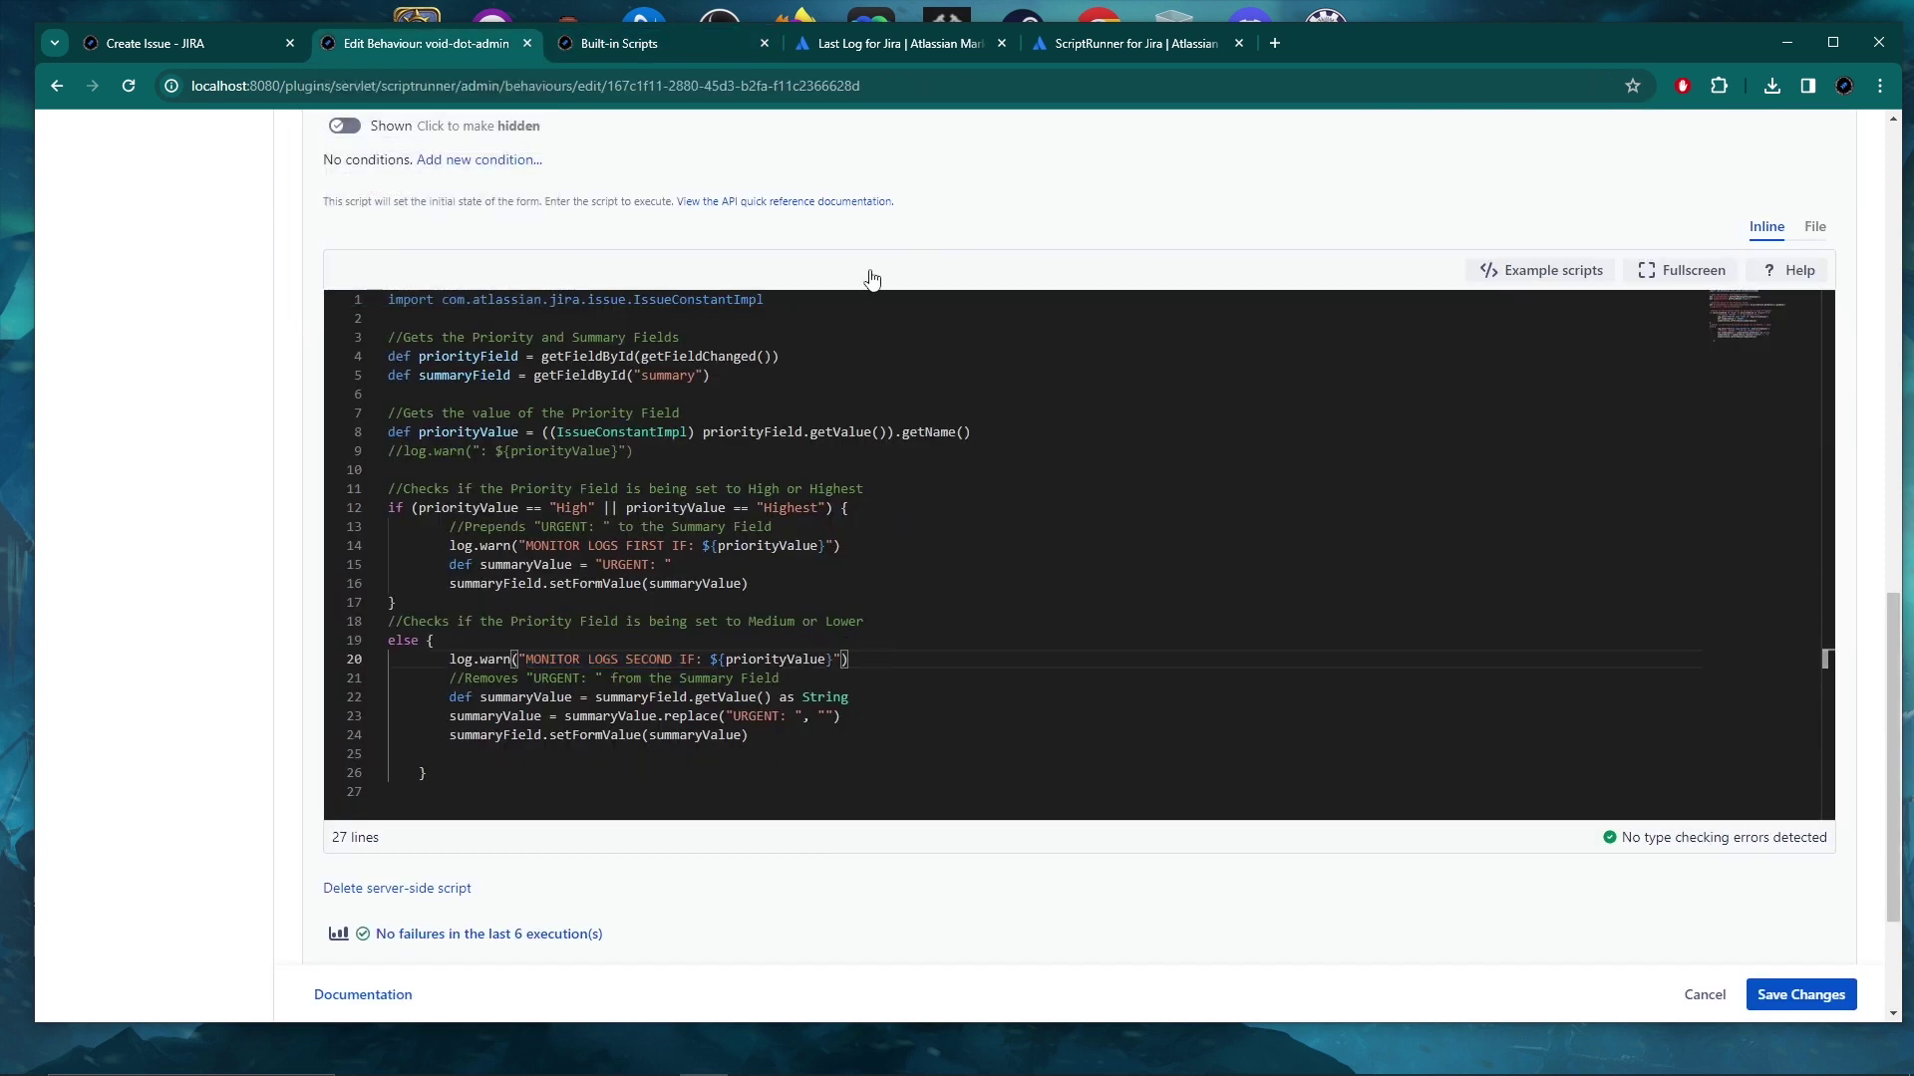
scroll(794, 295, "up", 2)
left_click(634, 44)
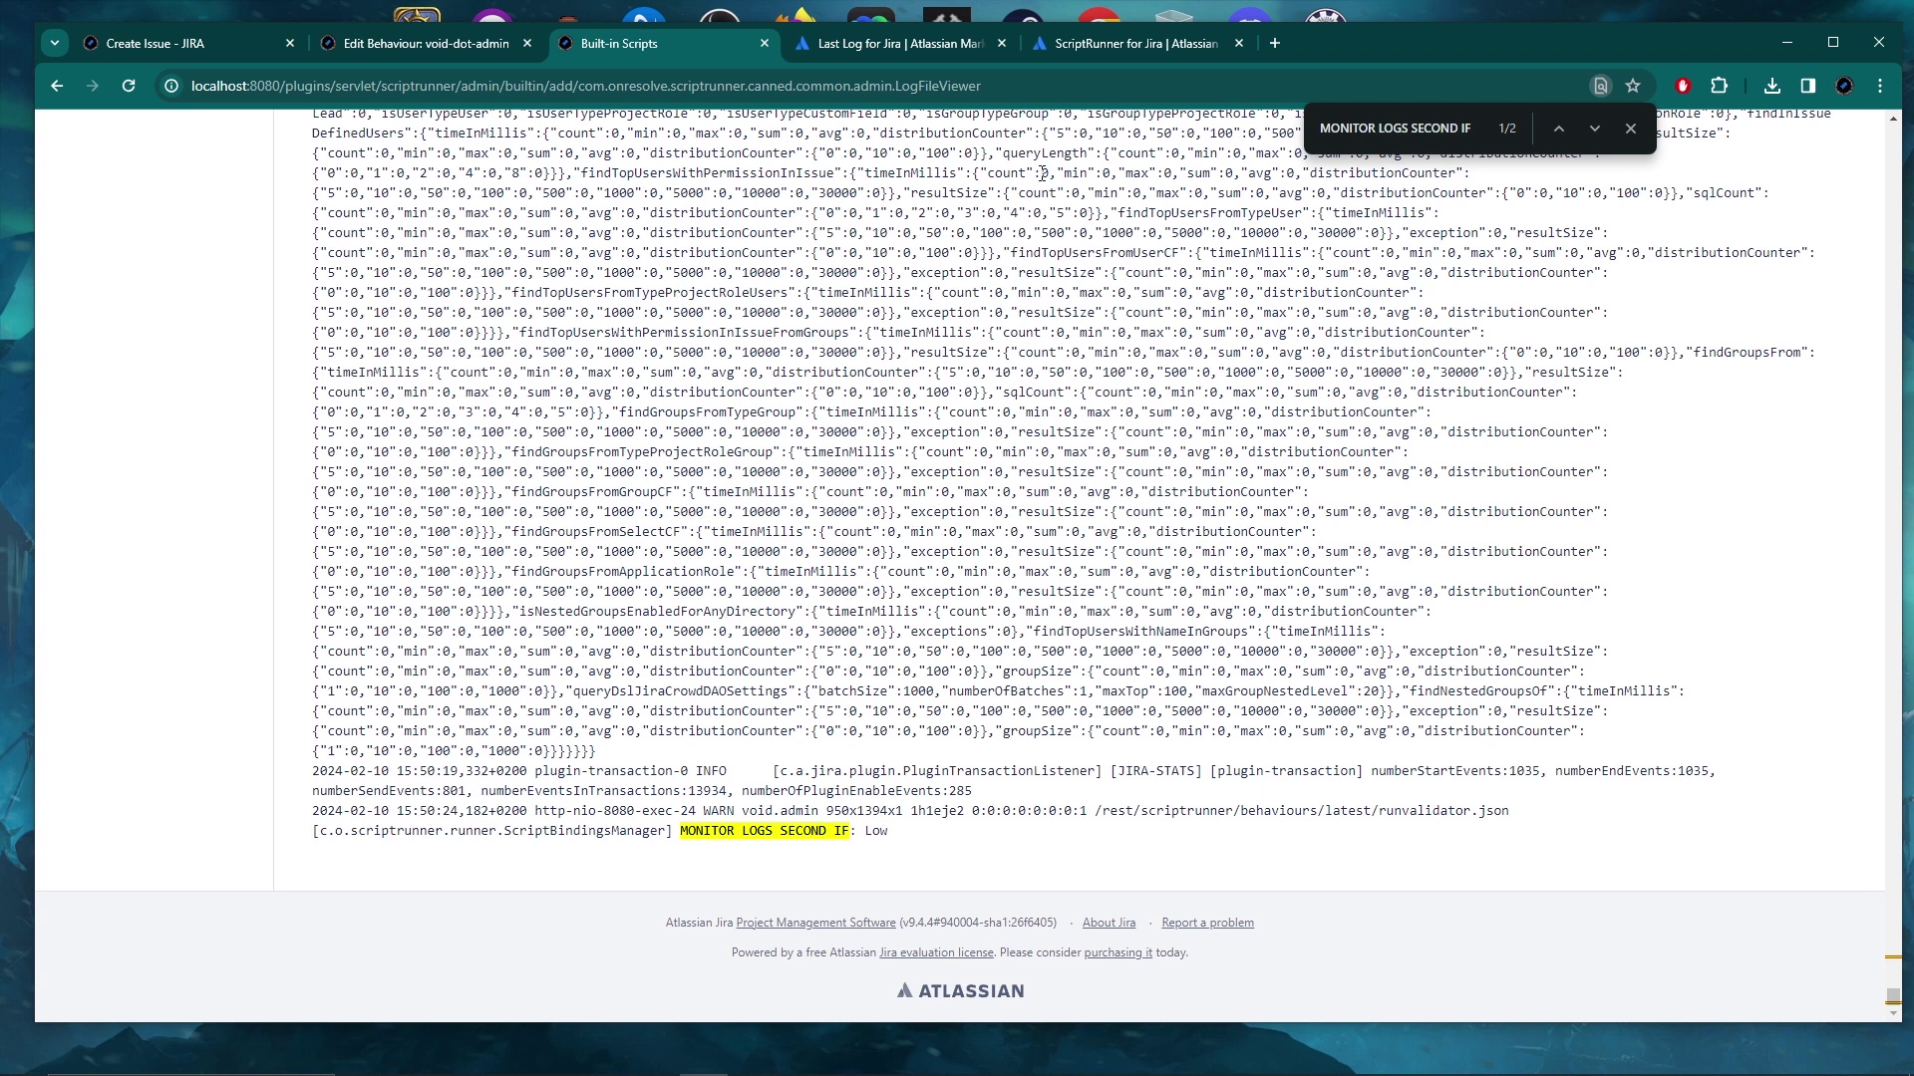
View the Atlassian Marketplace pages for Last Log for Jira and ScriptRunner for Jira.
left_click(863, 41)
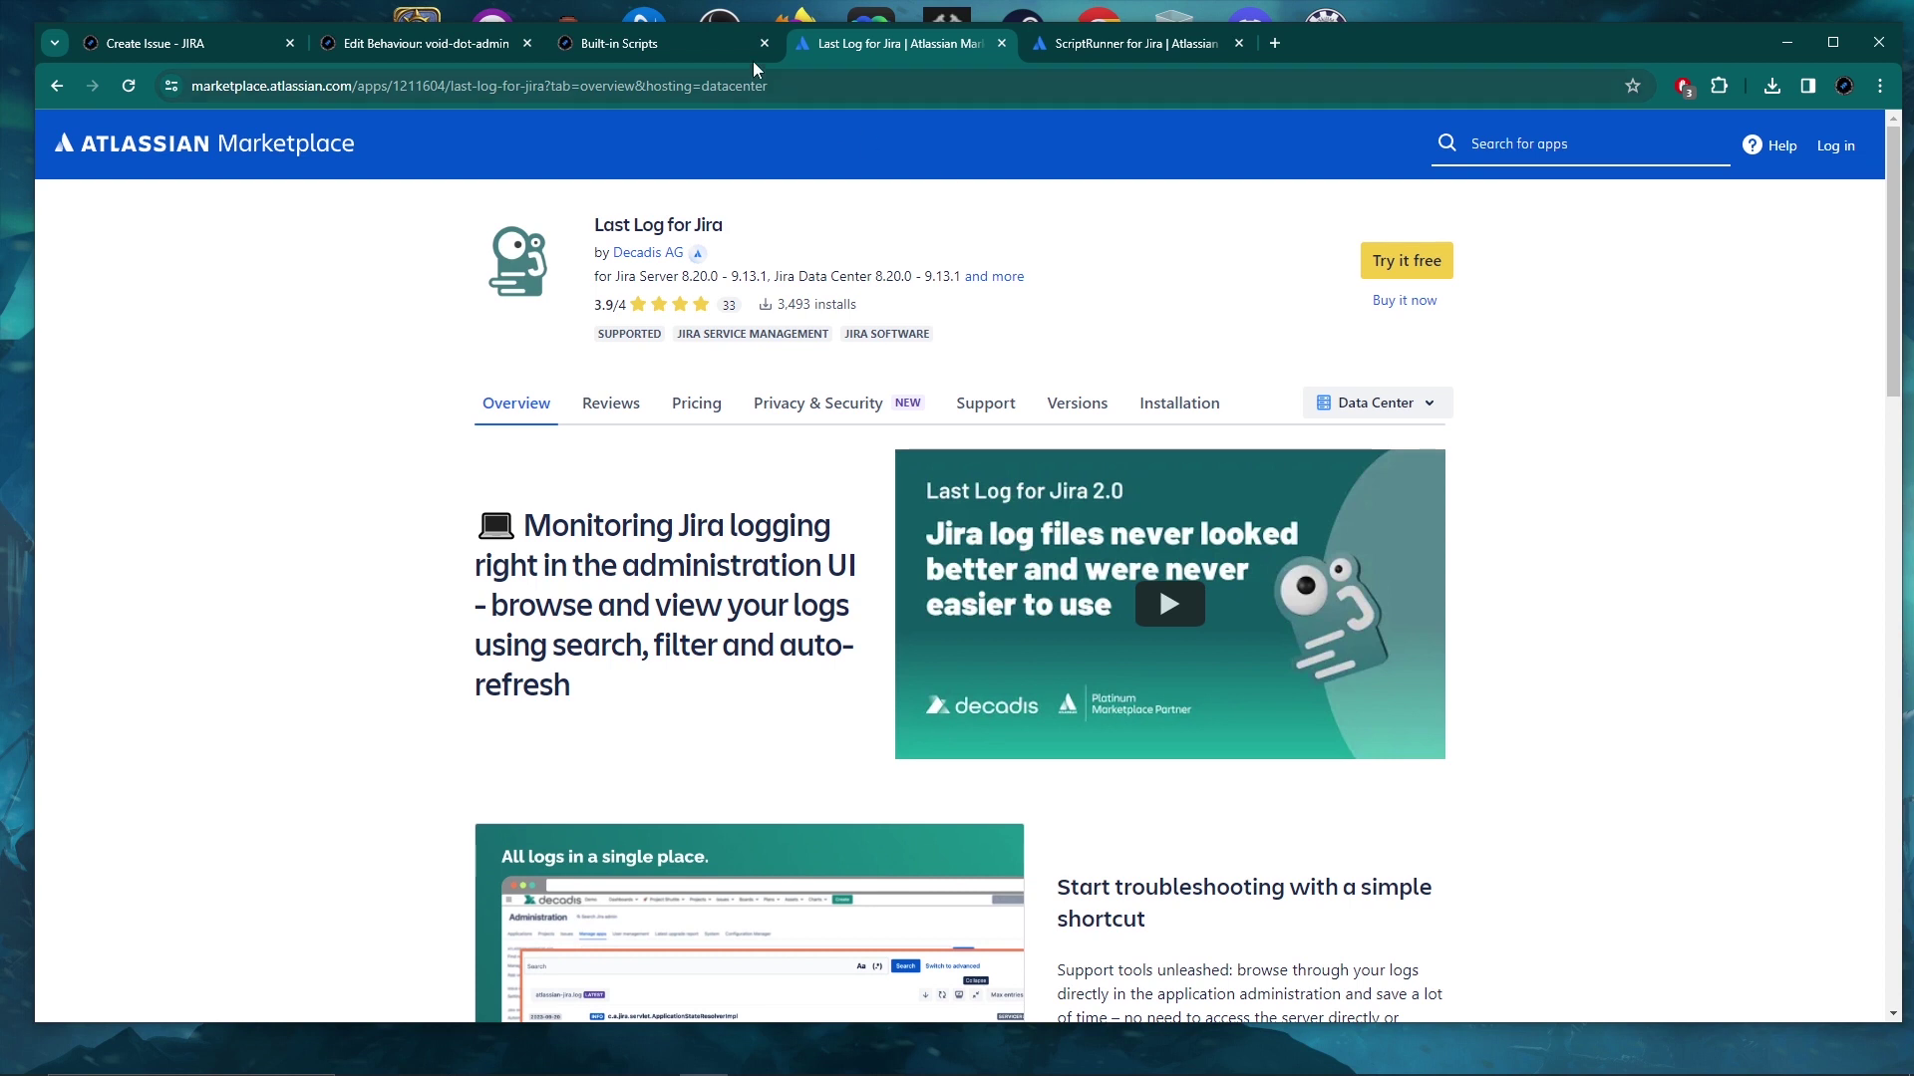
left_click(688, 43)
left_click(1120, 45)
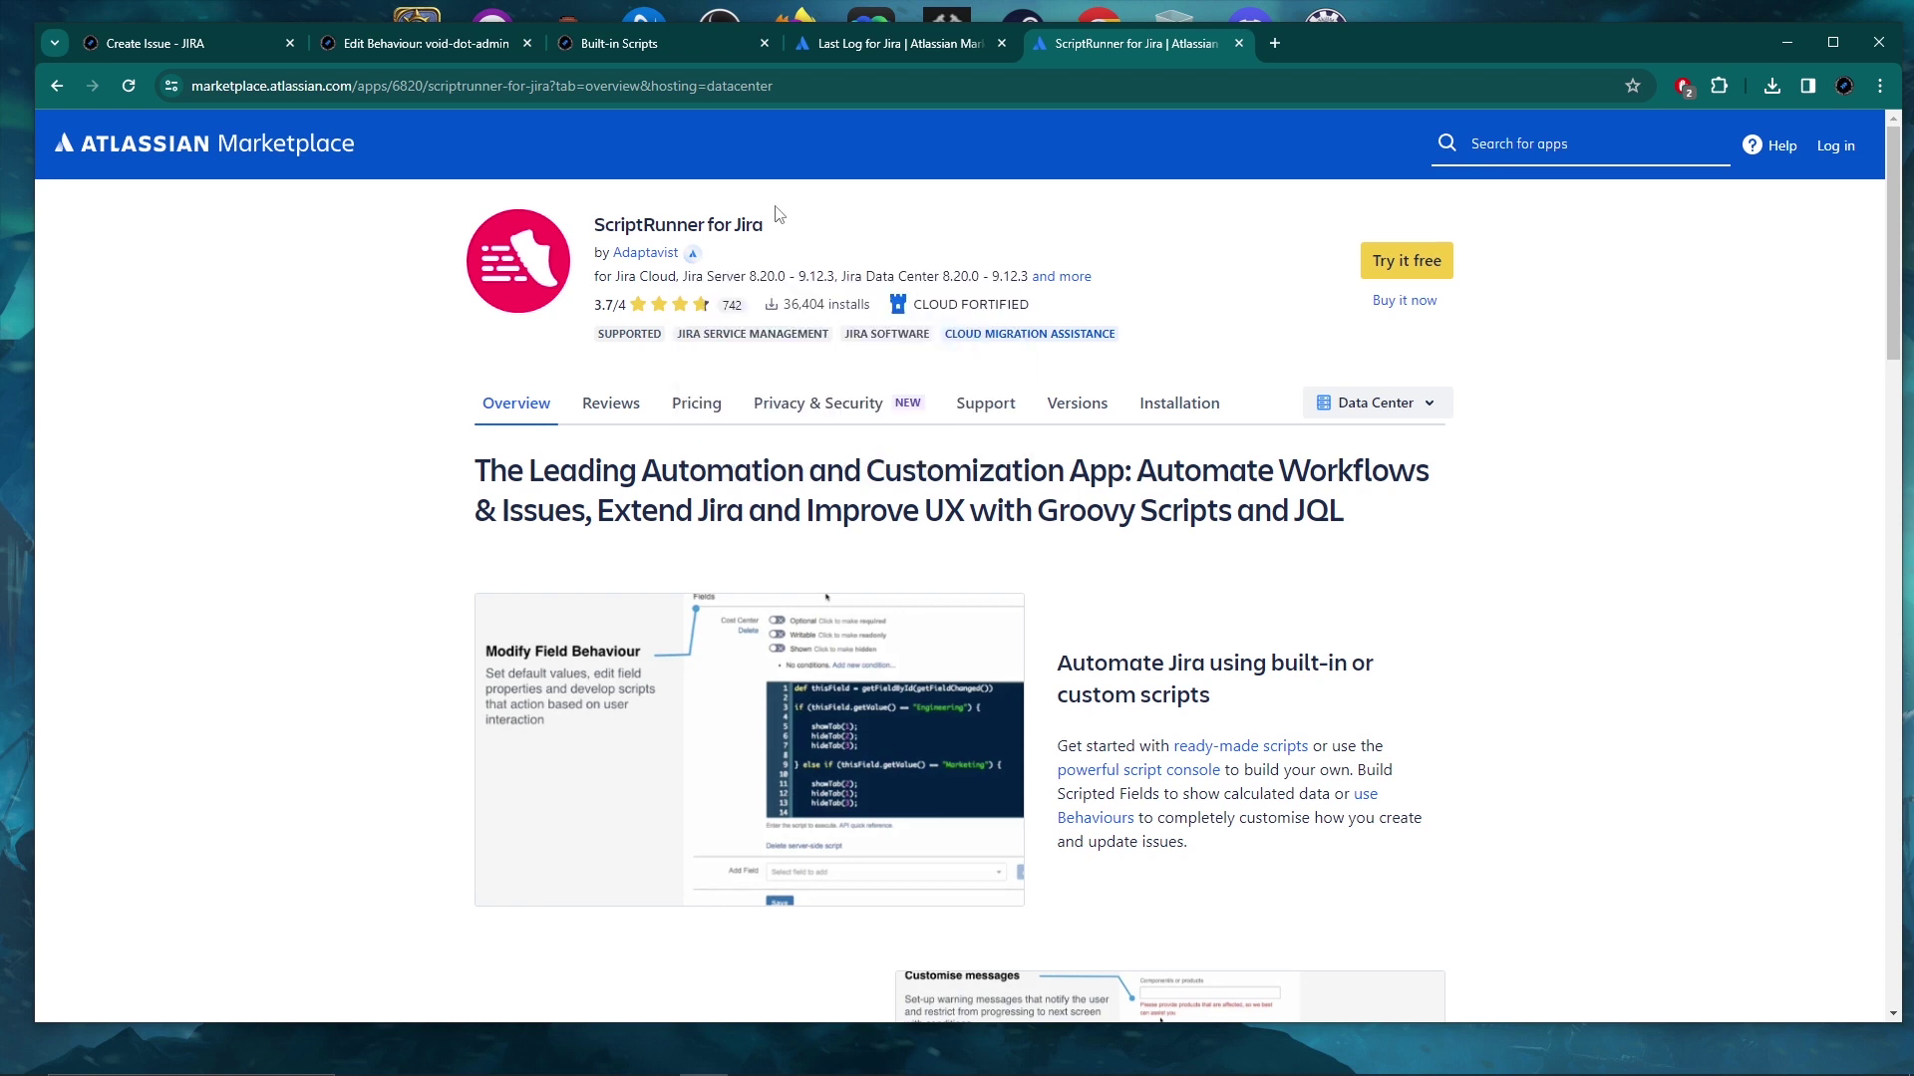
left_click_drag(768, 225, 600, 218)
left_click(826, 226)
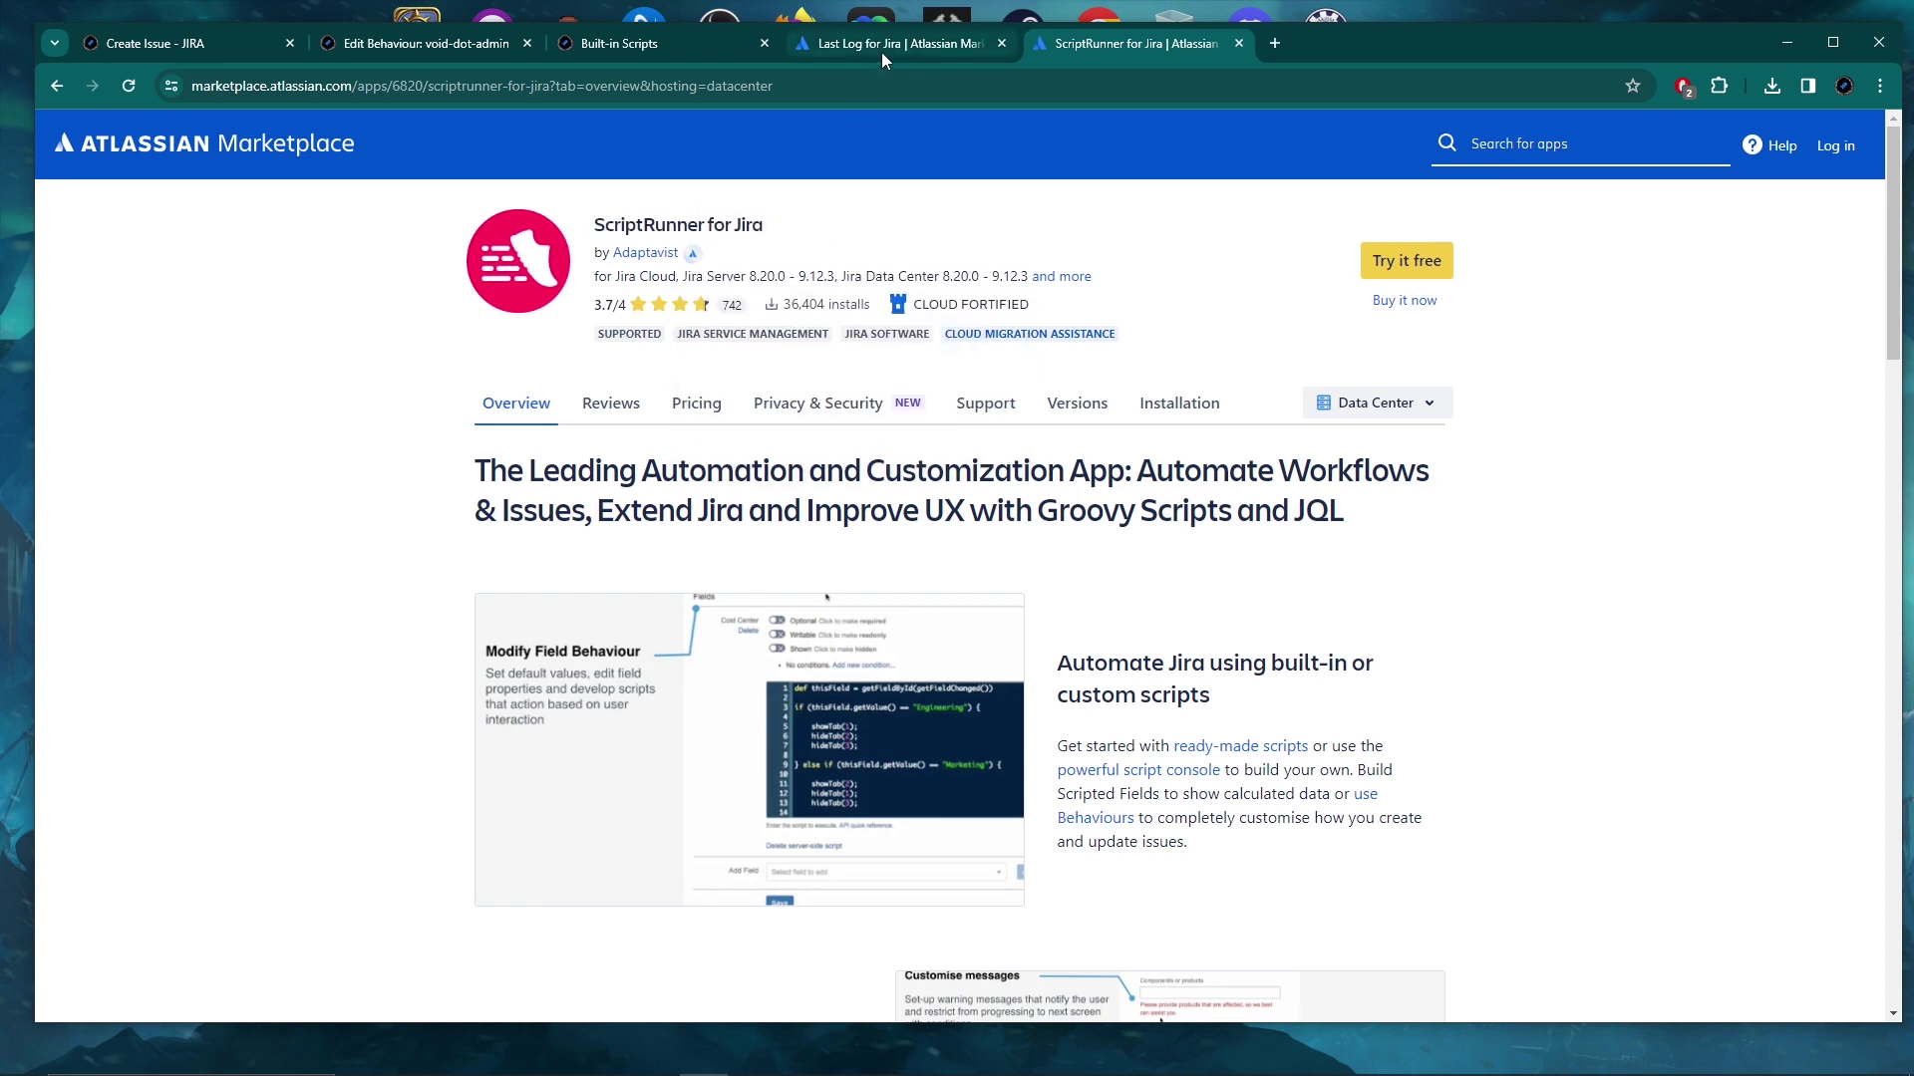
Review the Last Log for Jira listing on the Atlassian Marketplace.
left_click(881, 45)
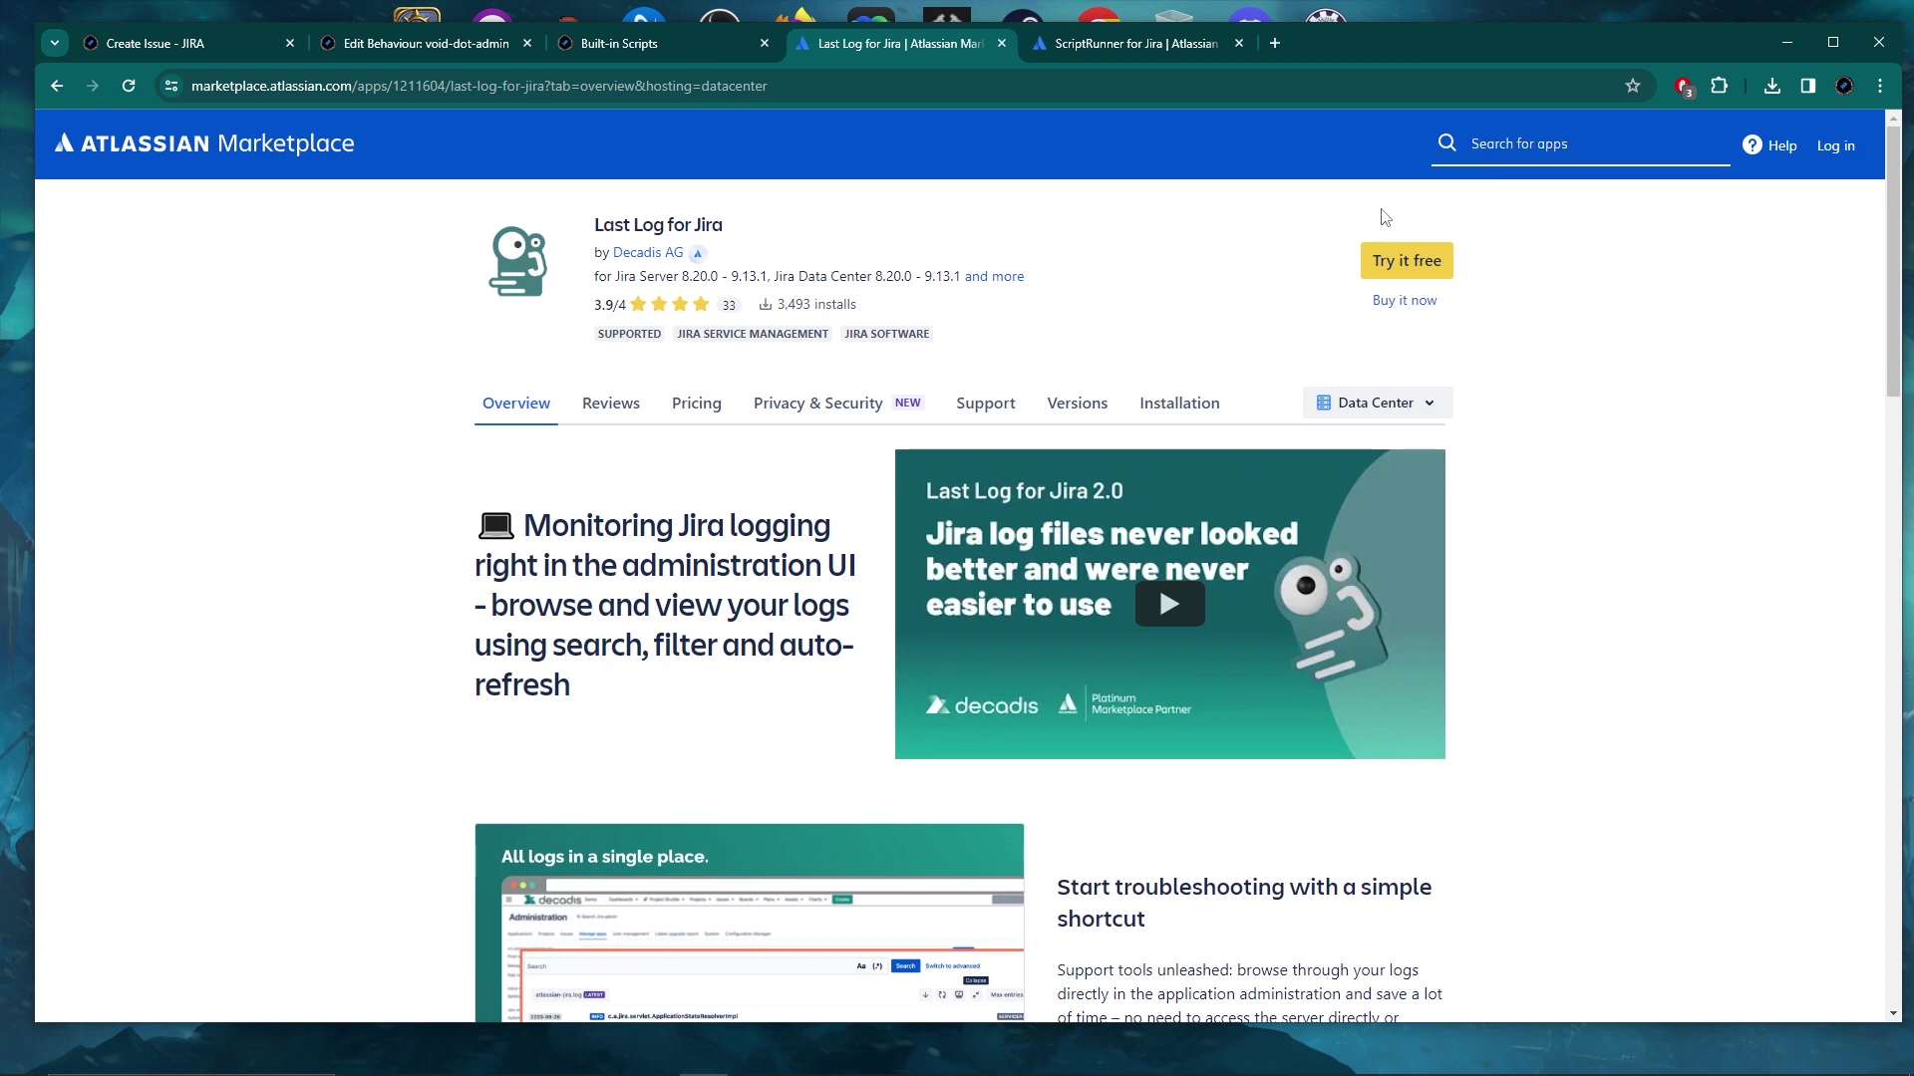
left_click_drag(735, 229, 594, 227)
left_click(765, 226)
Return to the start of the ScriptRunner server log viewer page and close the in-page text search.
left_click(687, 51)
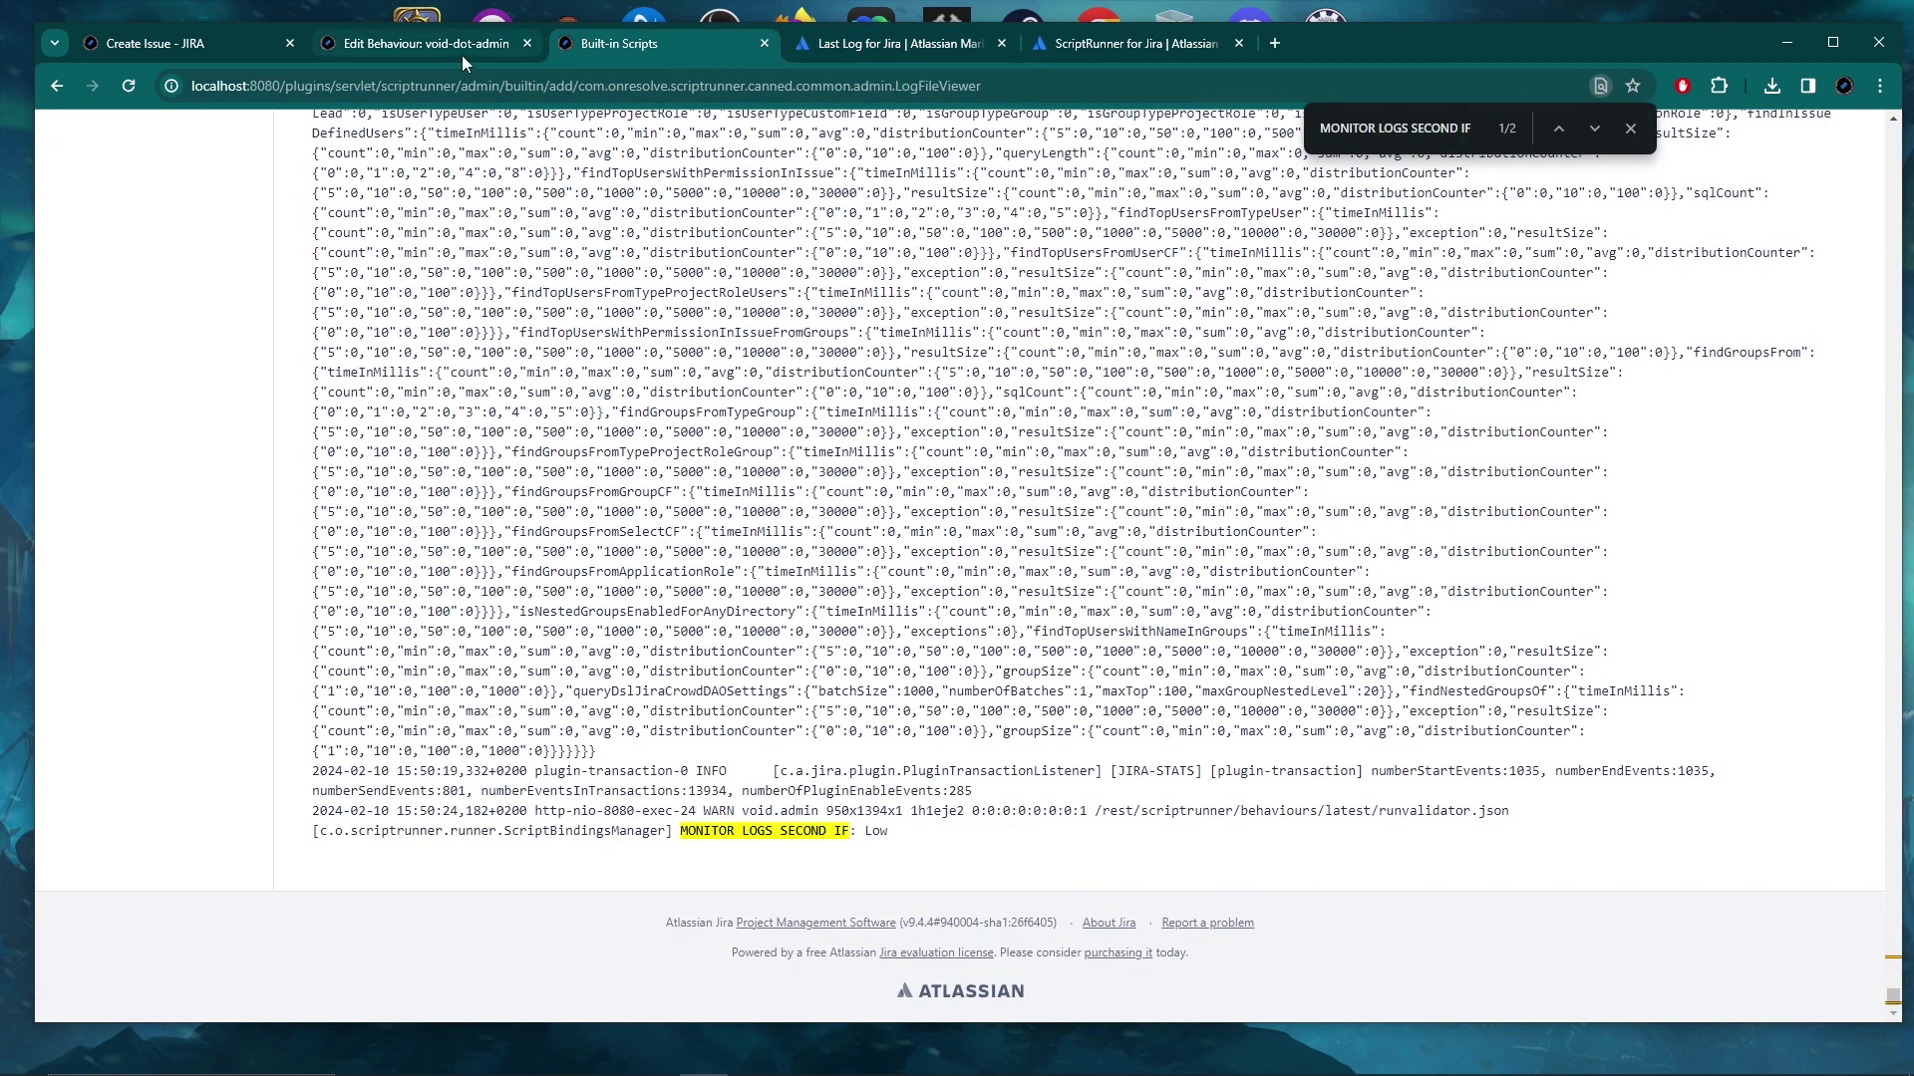
left_click(462, 50)
scroll(658, 423, "up", 10)
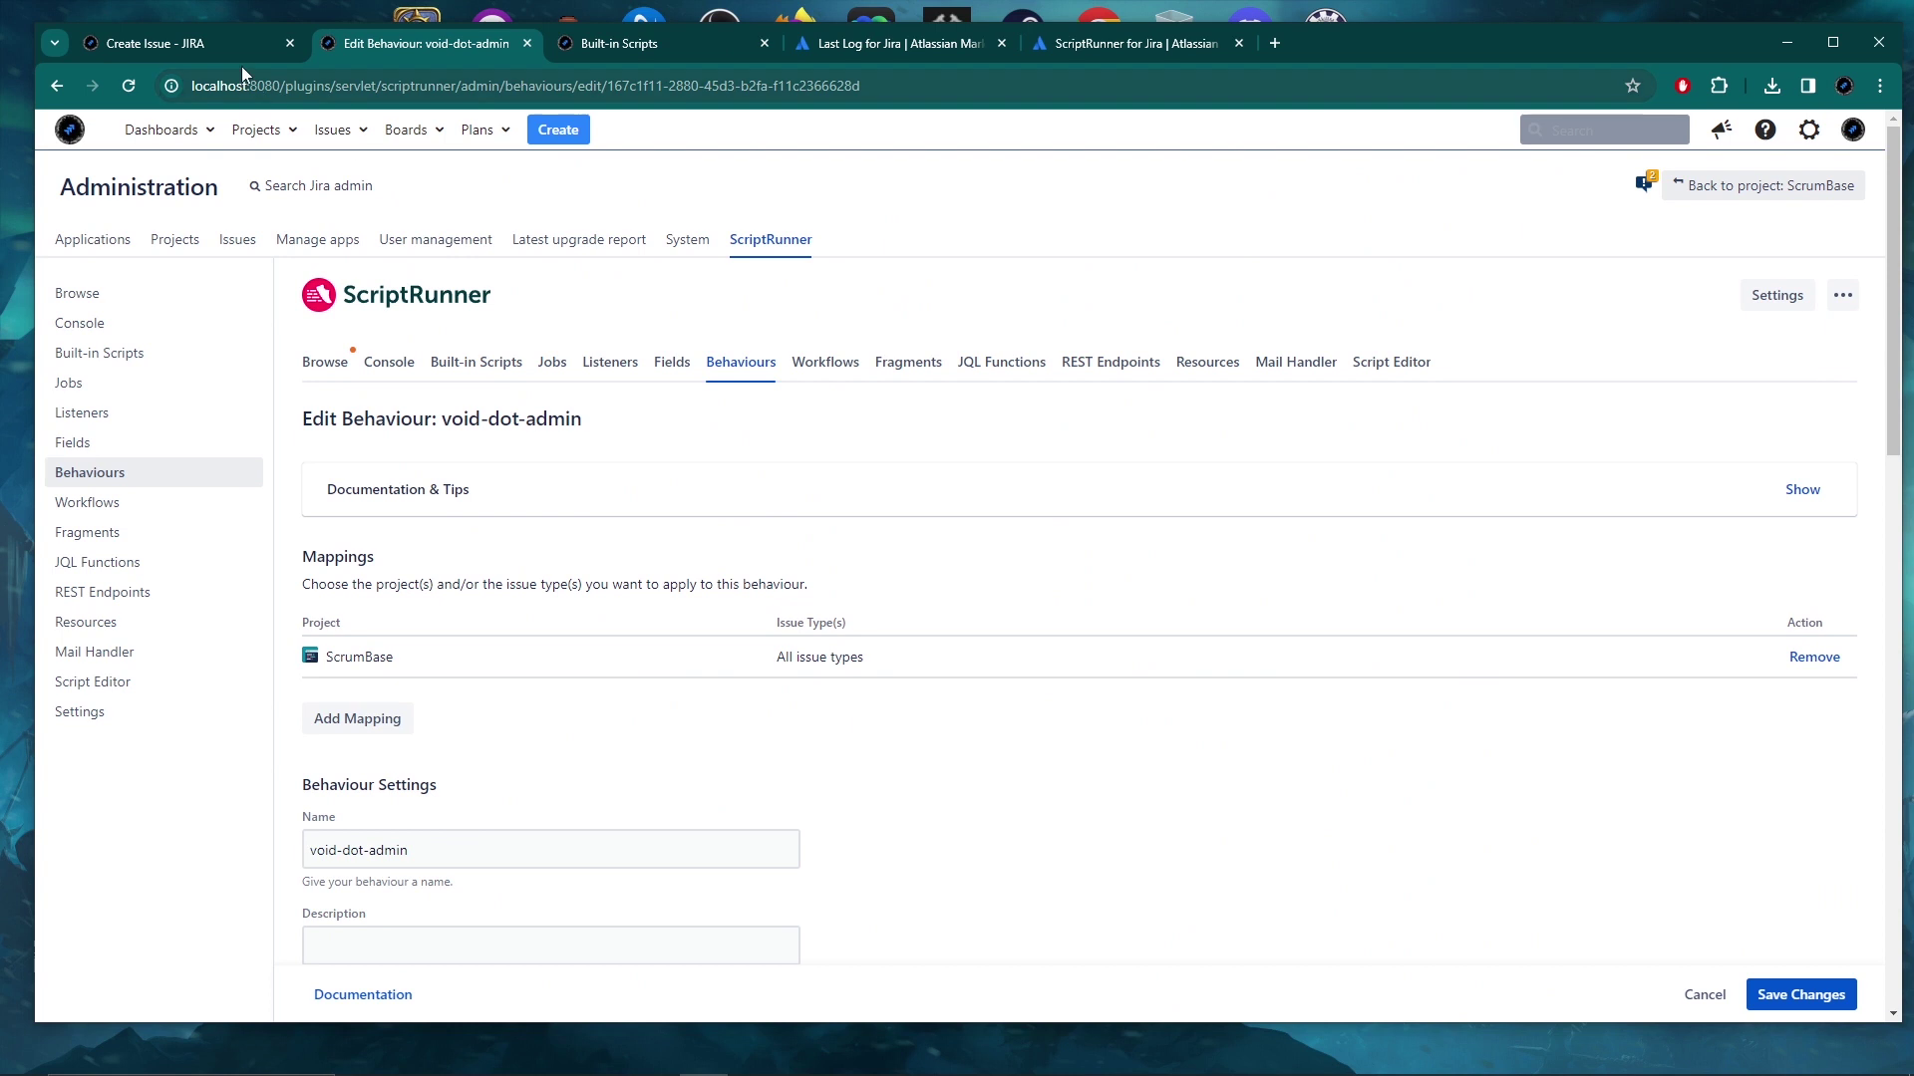
key("ctrl+Tab")
left_click_drag(1893, 984, 1896, 136)
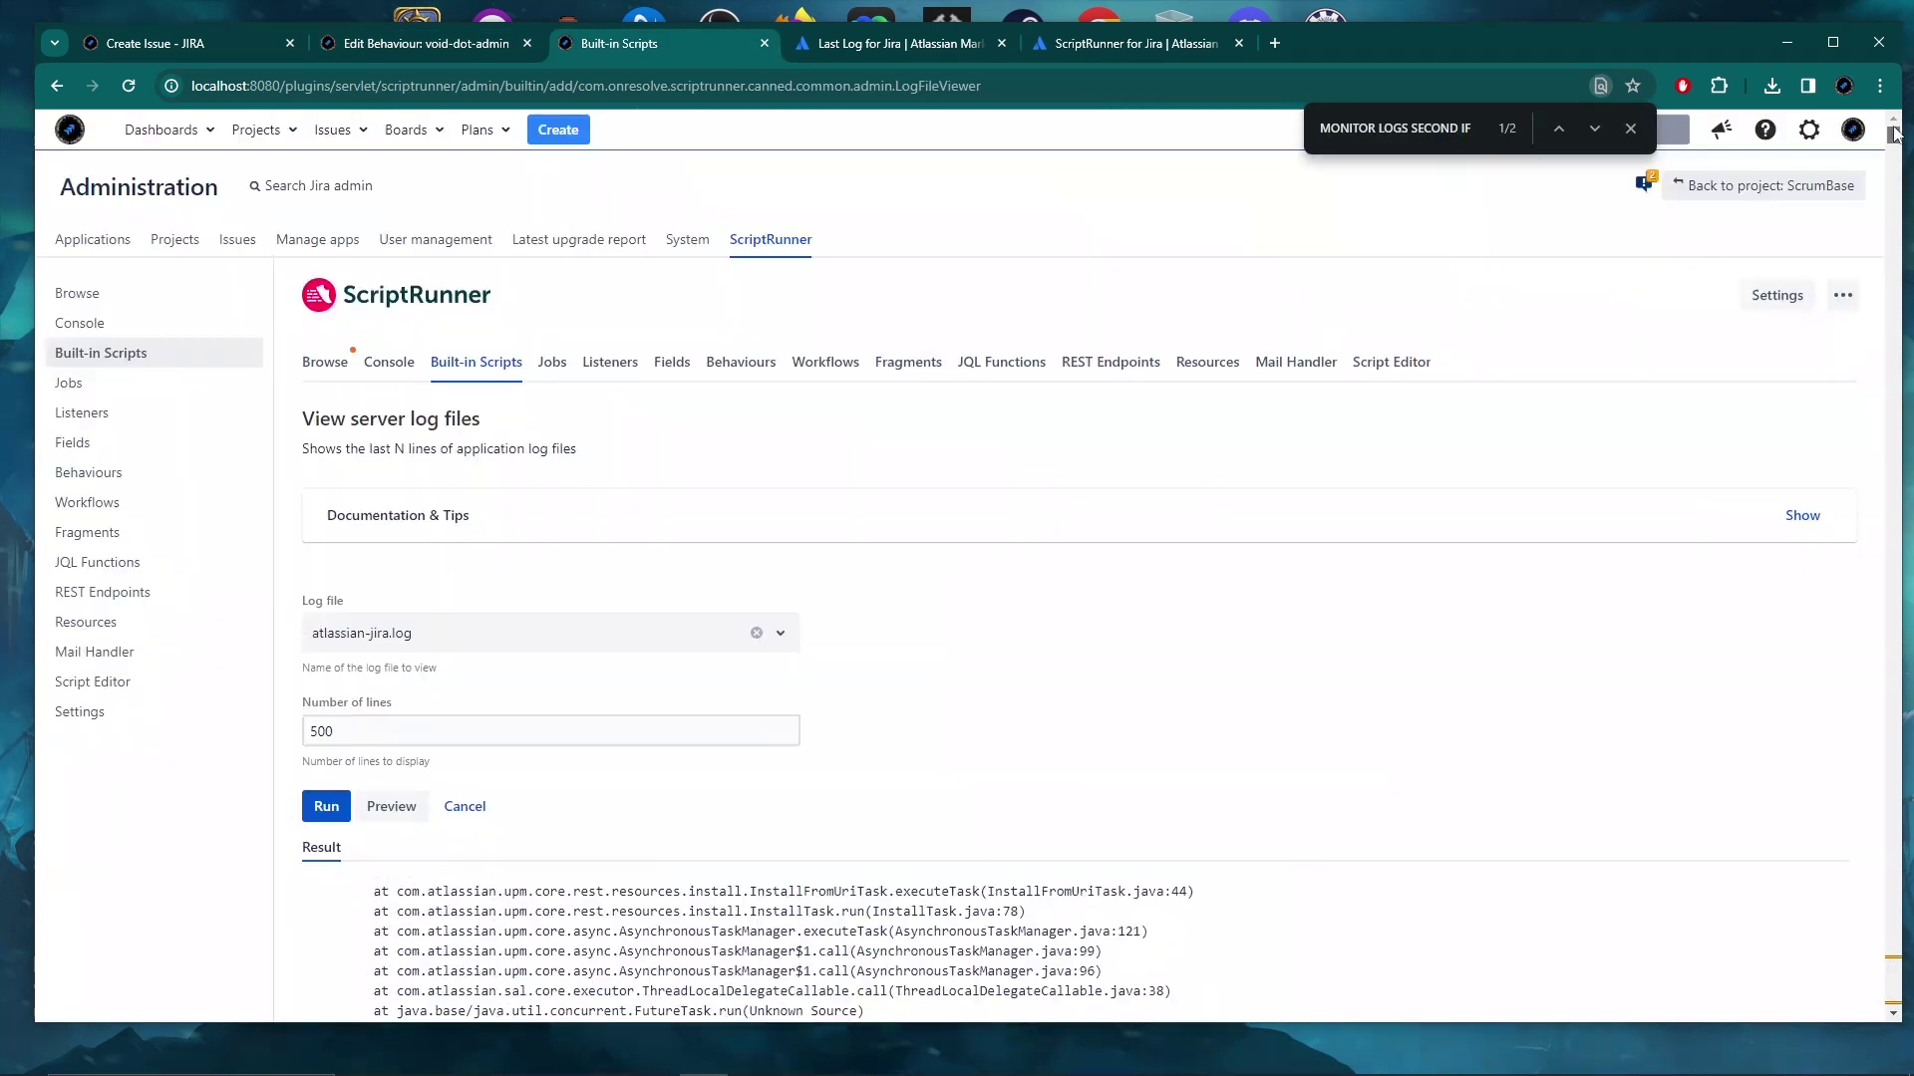
left_click(1631, 128)
Search Jira administration for "last" and open the Last Log viewer.
key("period")
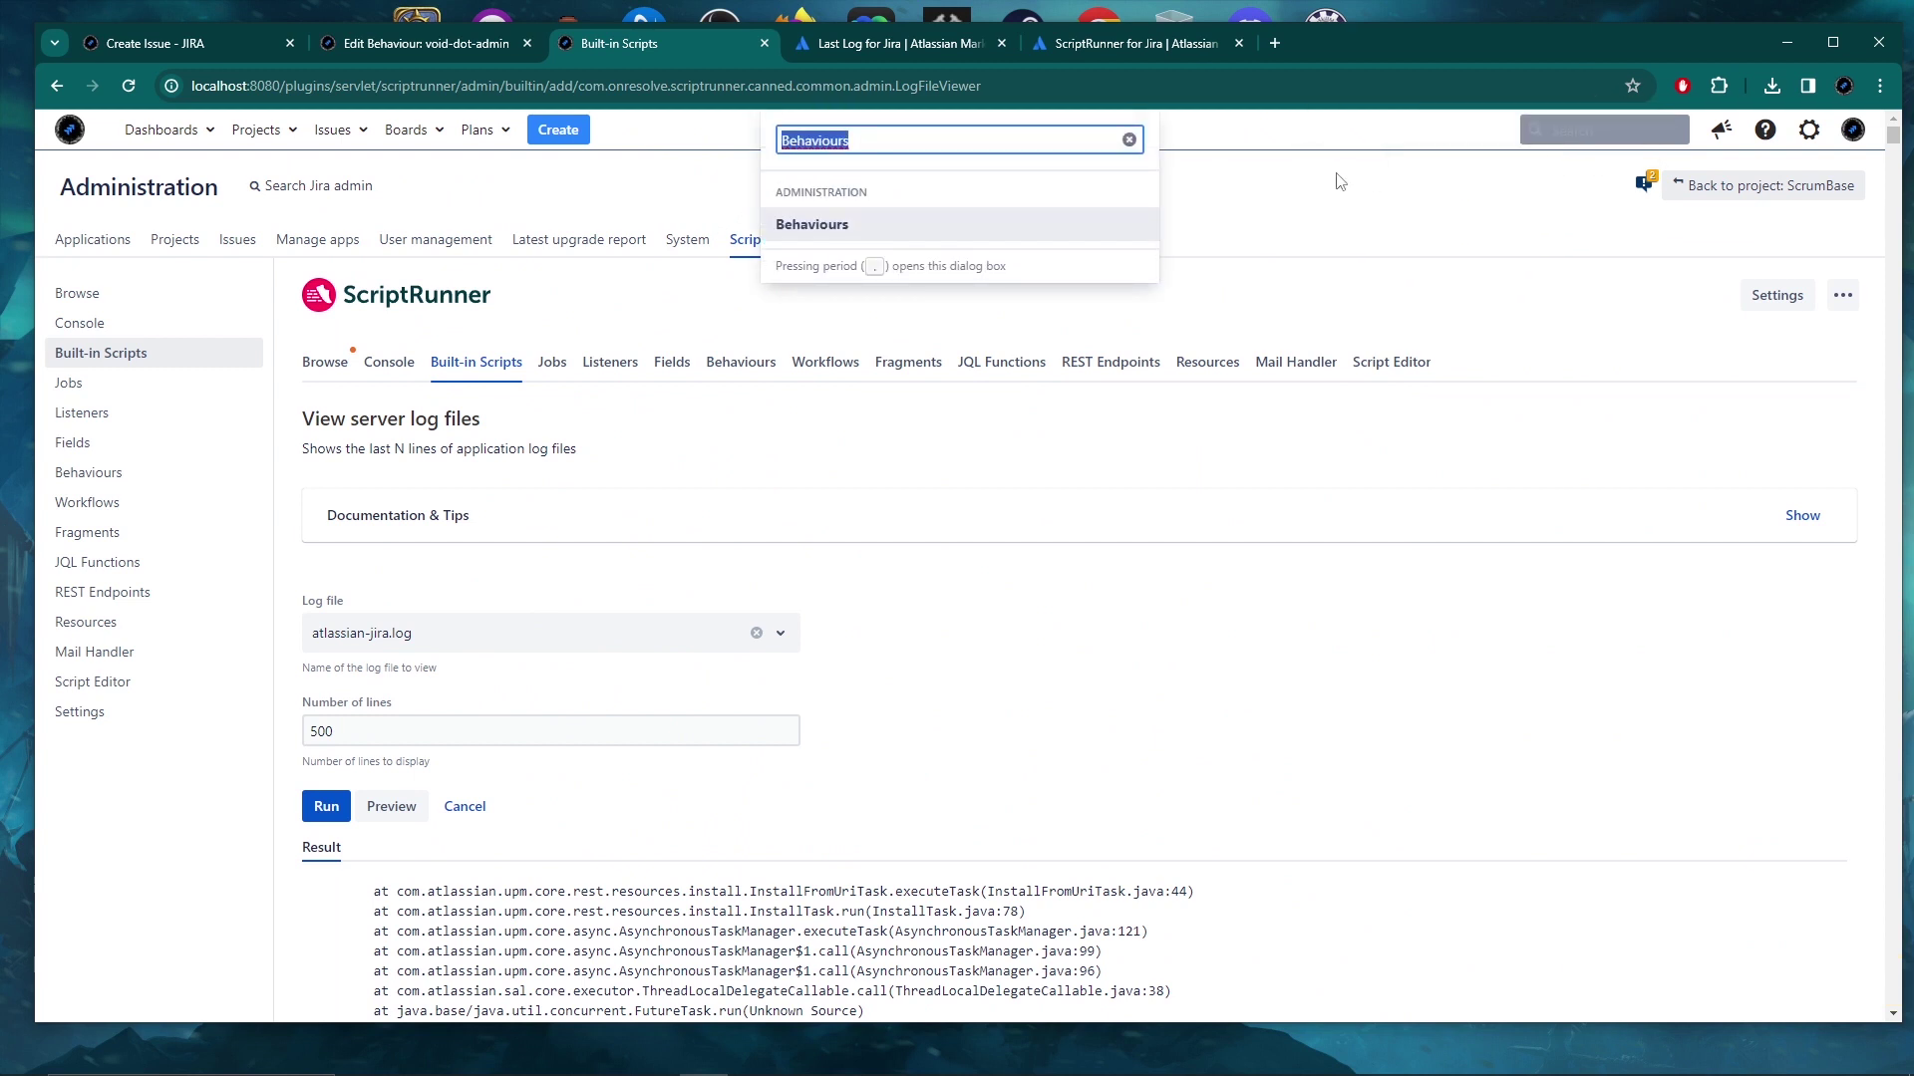
key("Escape")
left_click(317, 186)
key("BackSpace")
type("last")
left_click(863, 226)
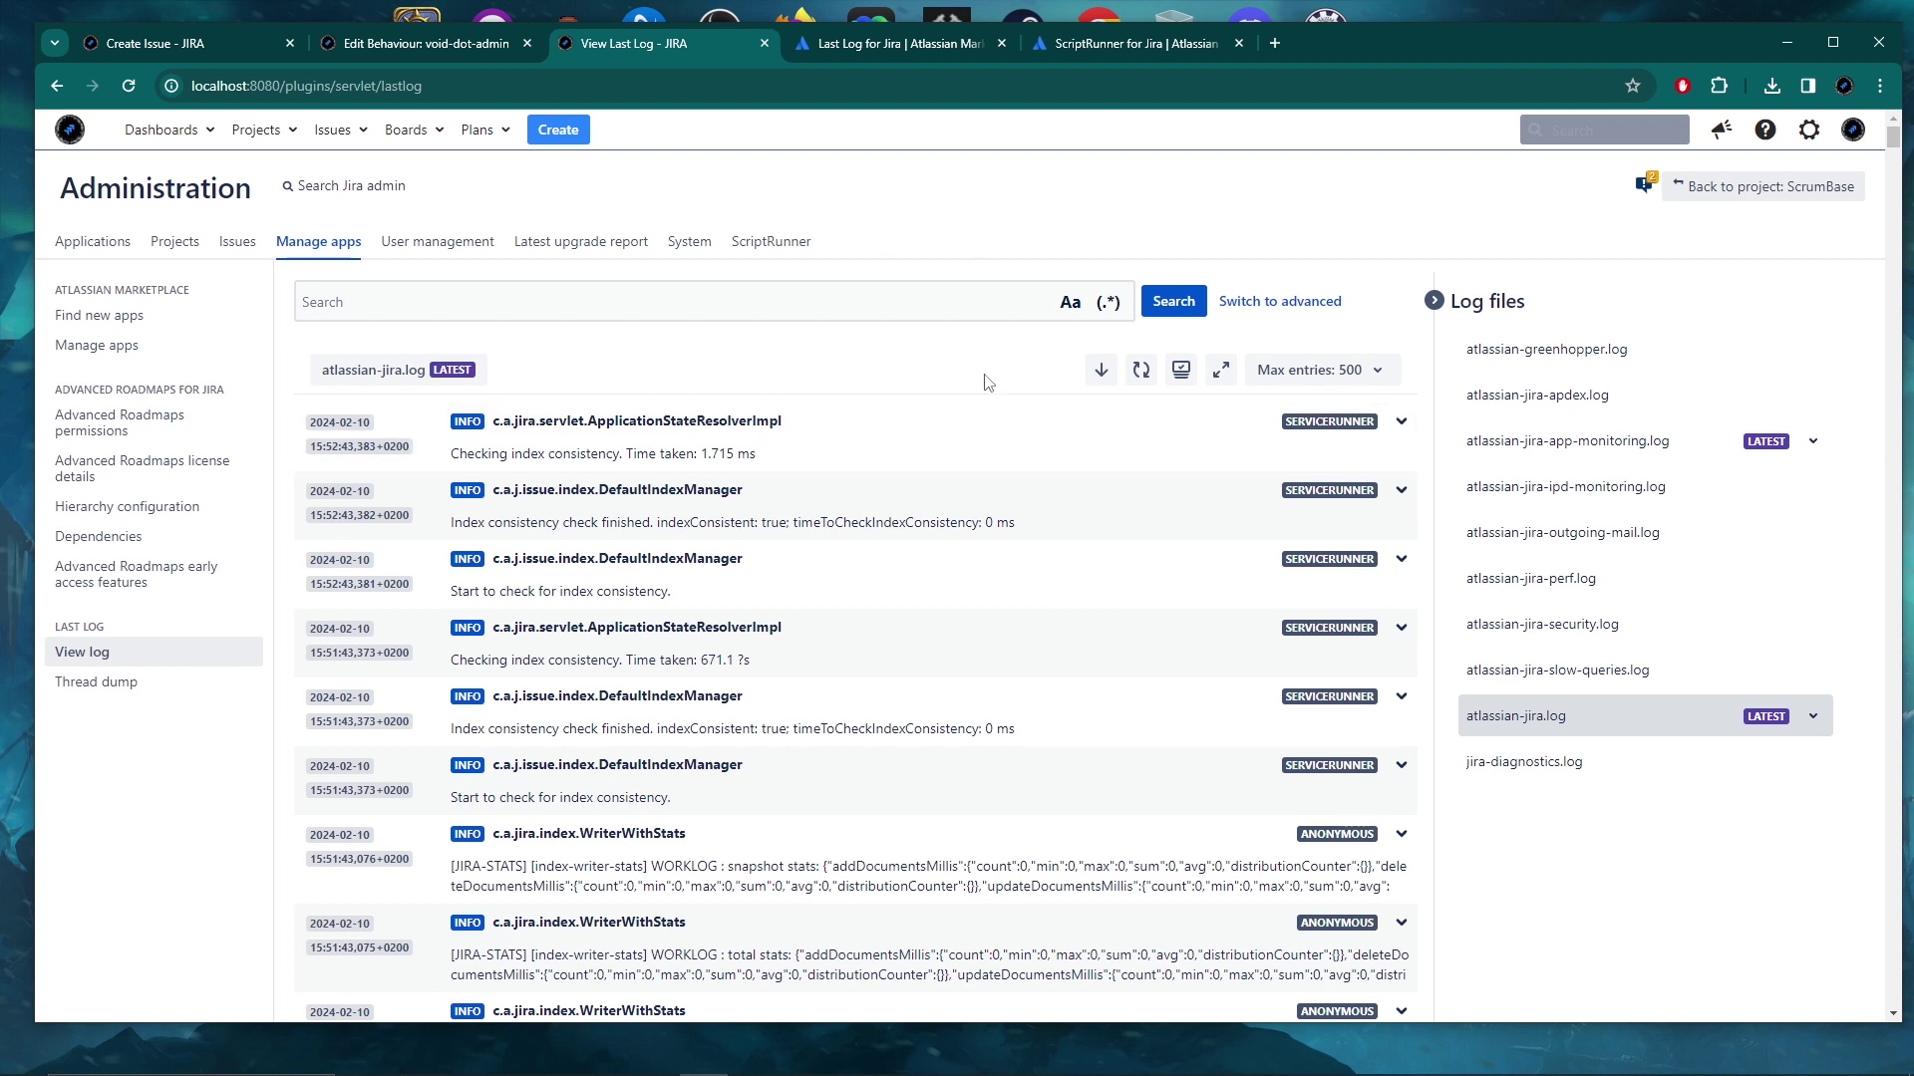
Expand the atlassian-jira.log group in the Last Log viewer and look through its rotated log files.
left_click(1570, 734)
scroll(1616, 738, "down", 3)
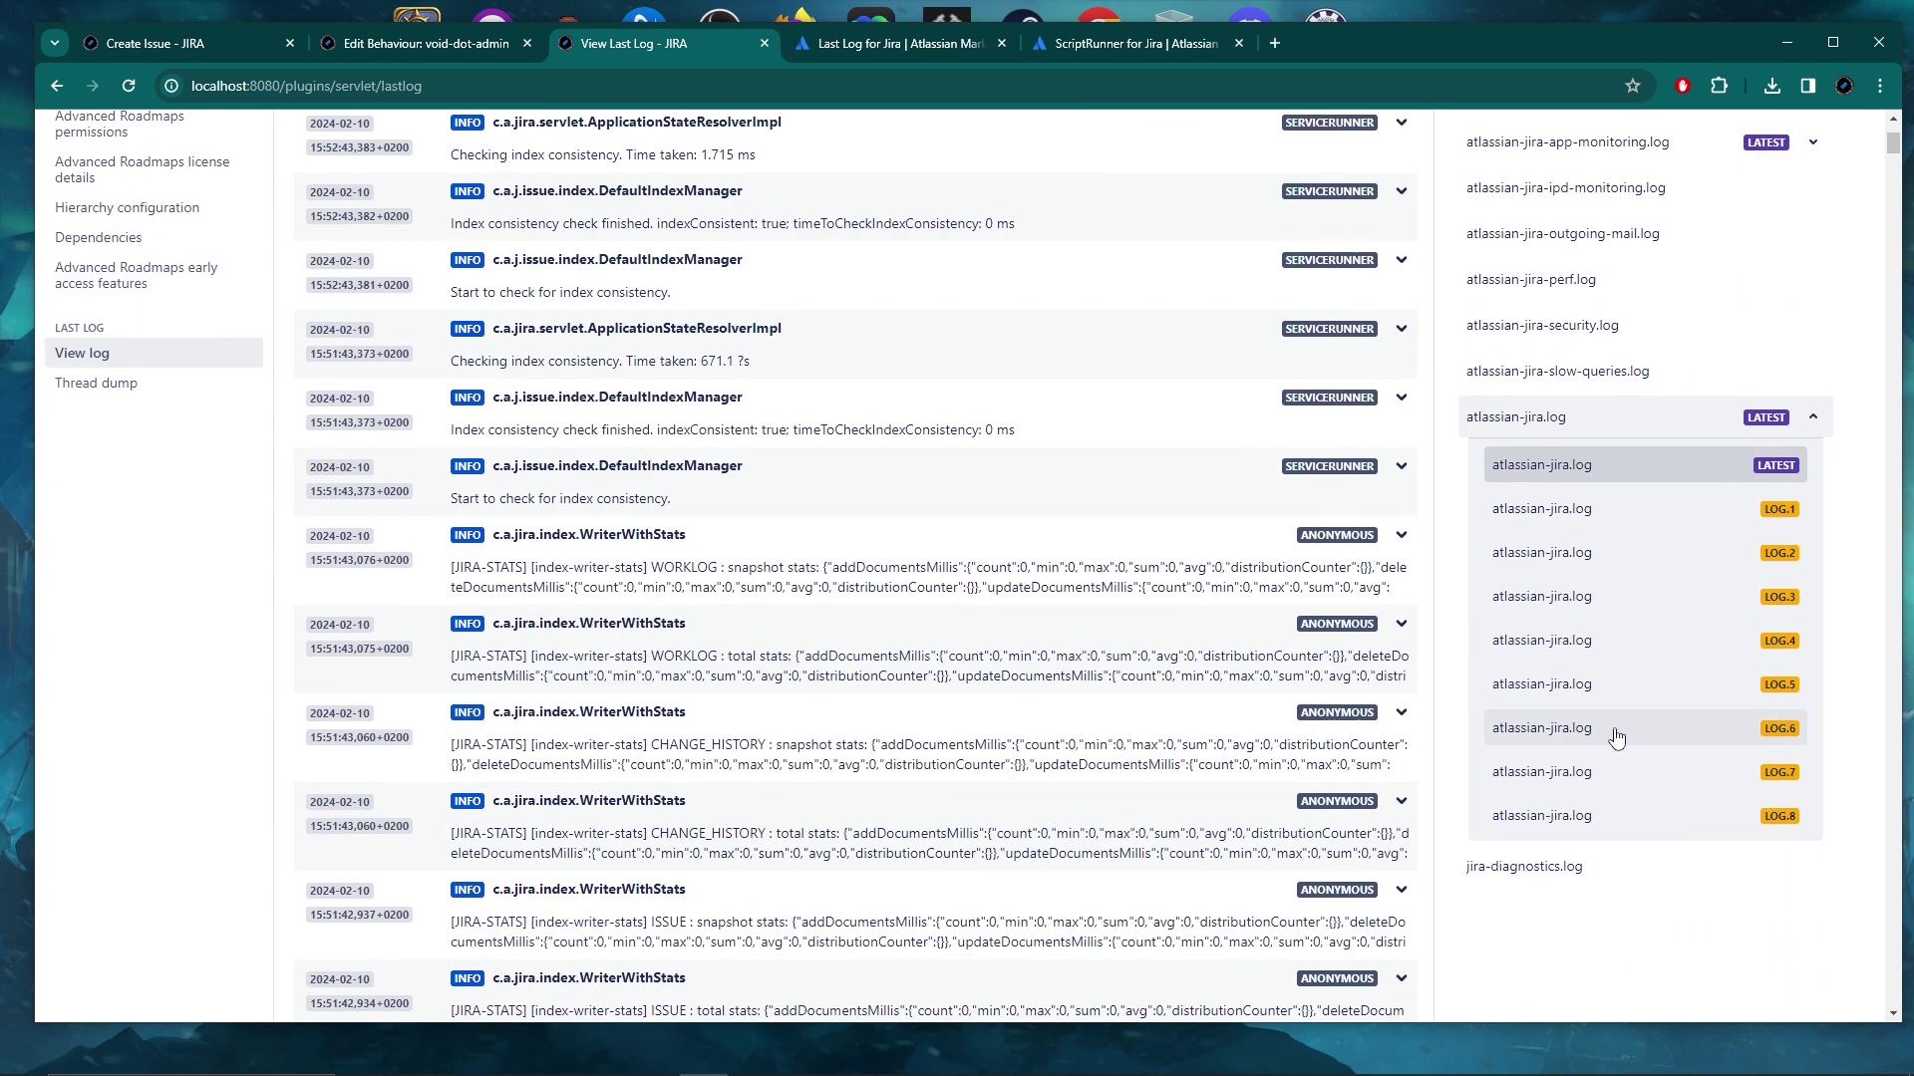
left_click(1585, 472)
left_click(1636, 427)
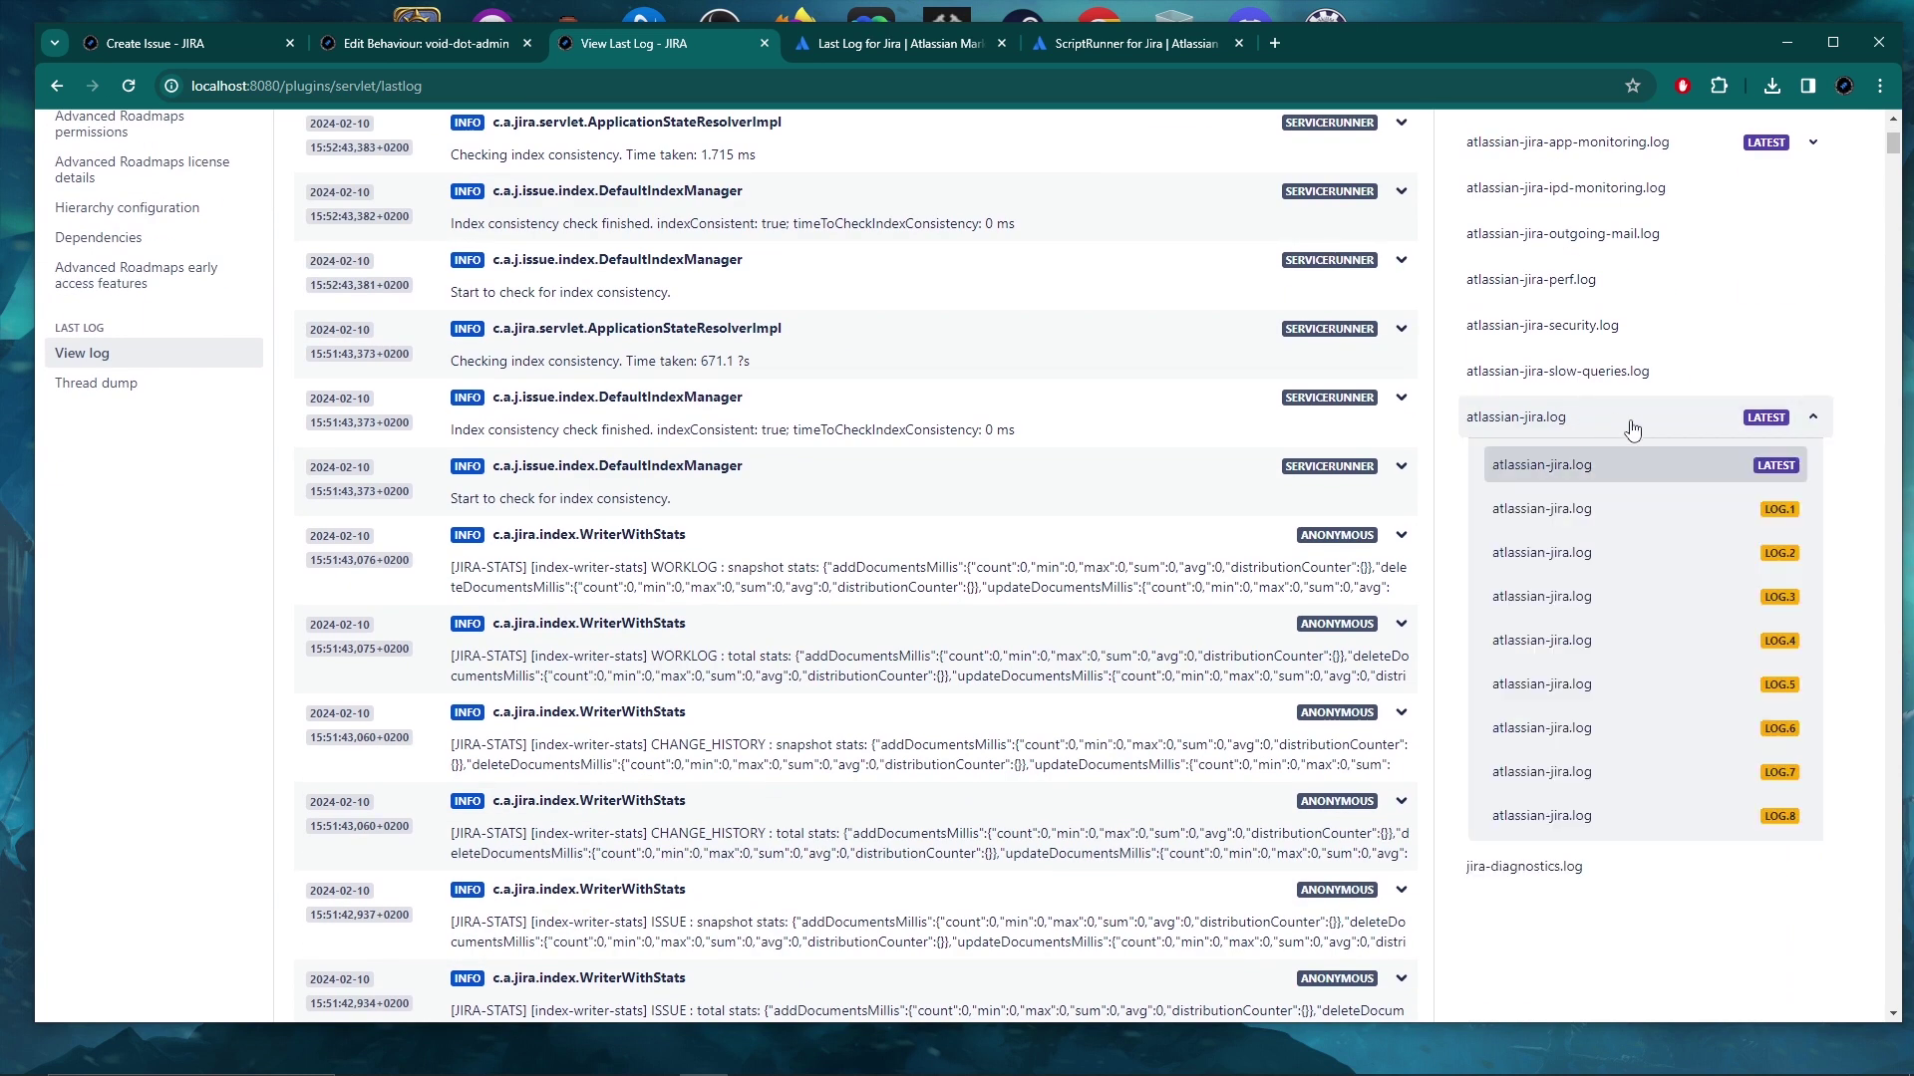
scroll(1856, 598, "up", 3)
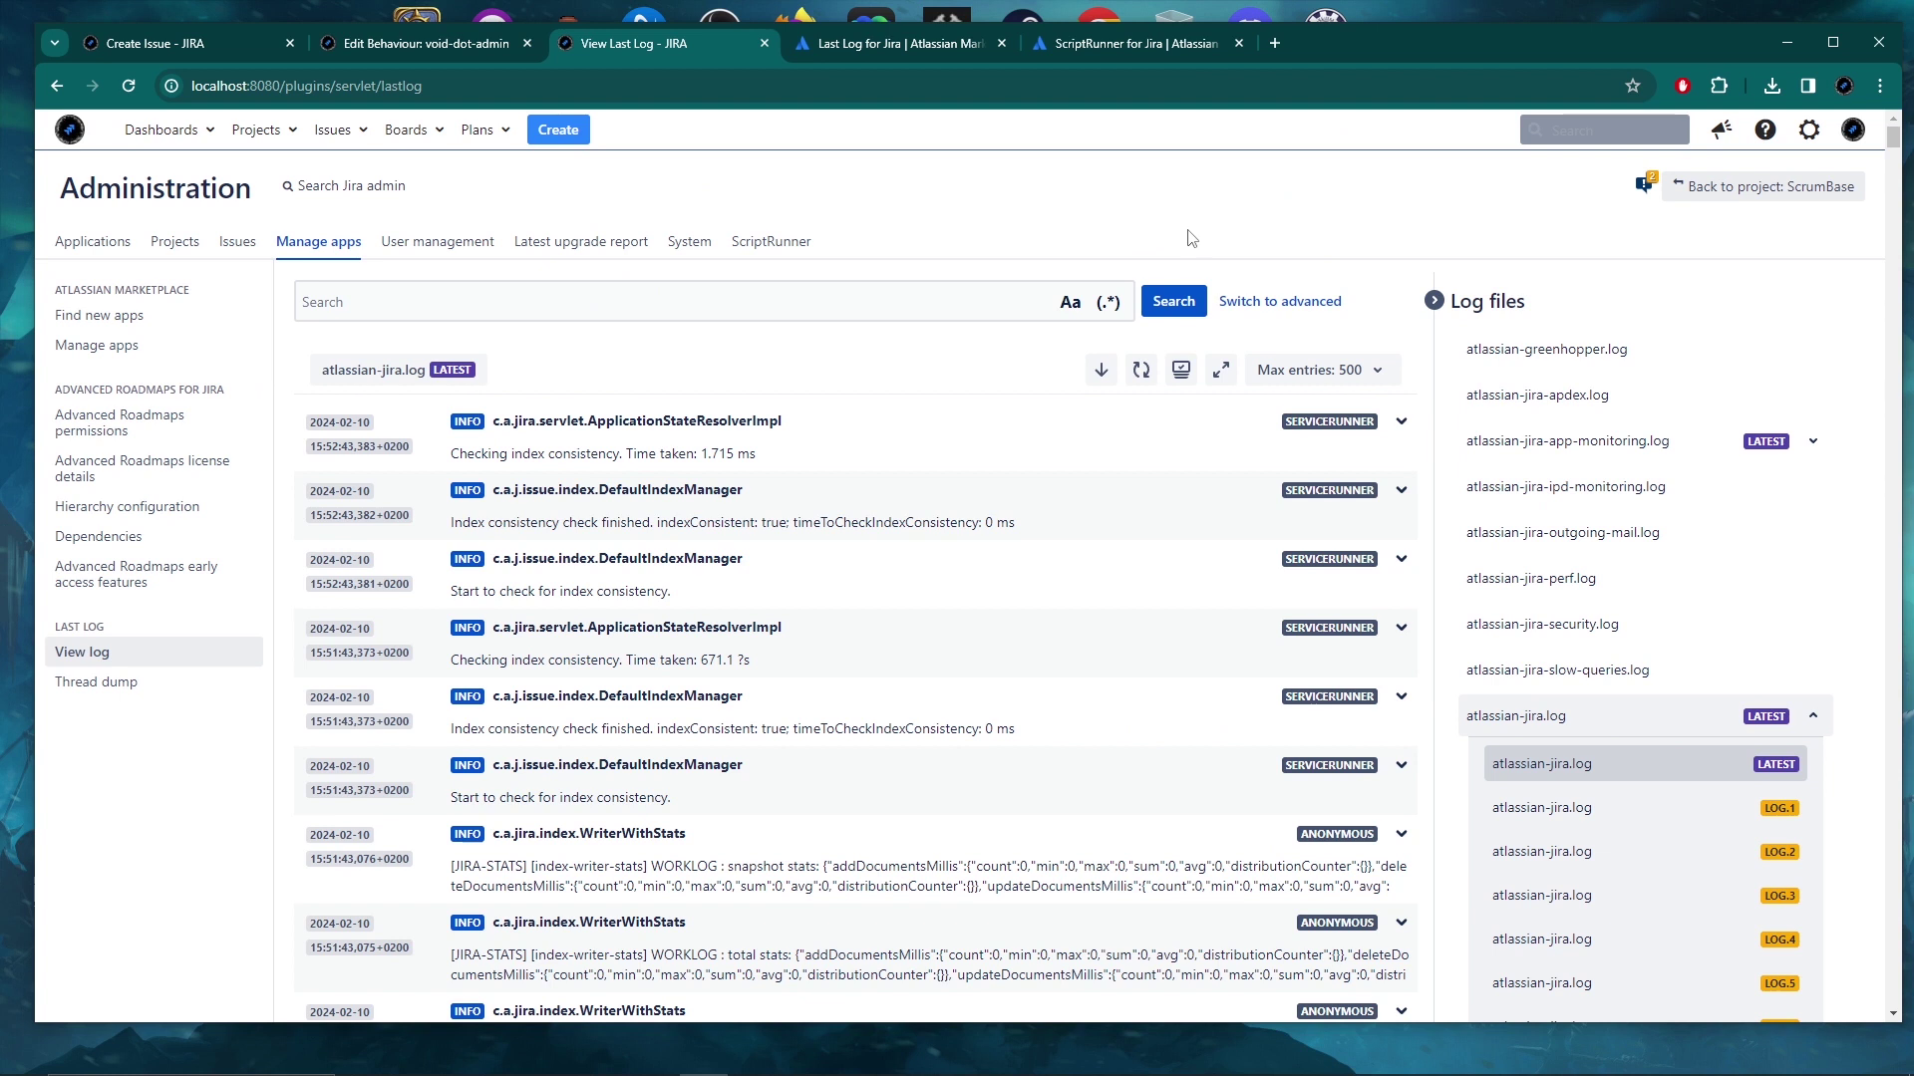
Inspect the advanced search filters for log level, user and timeframe, and return to basic search.
left_click(1280, 302)
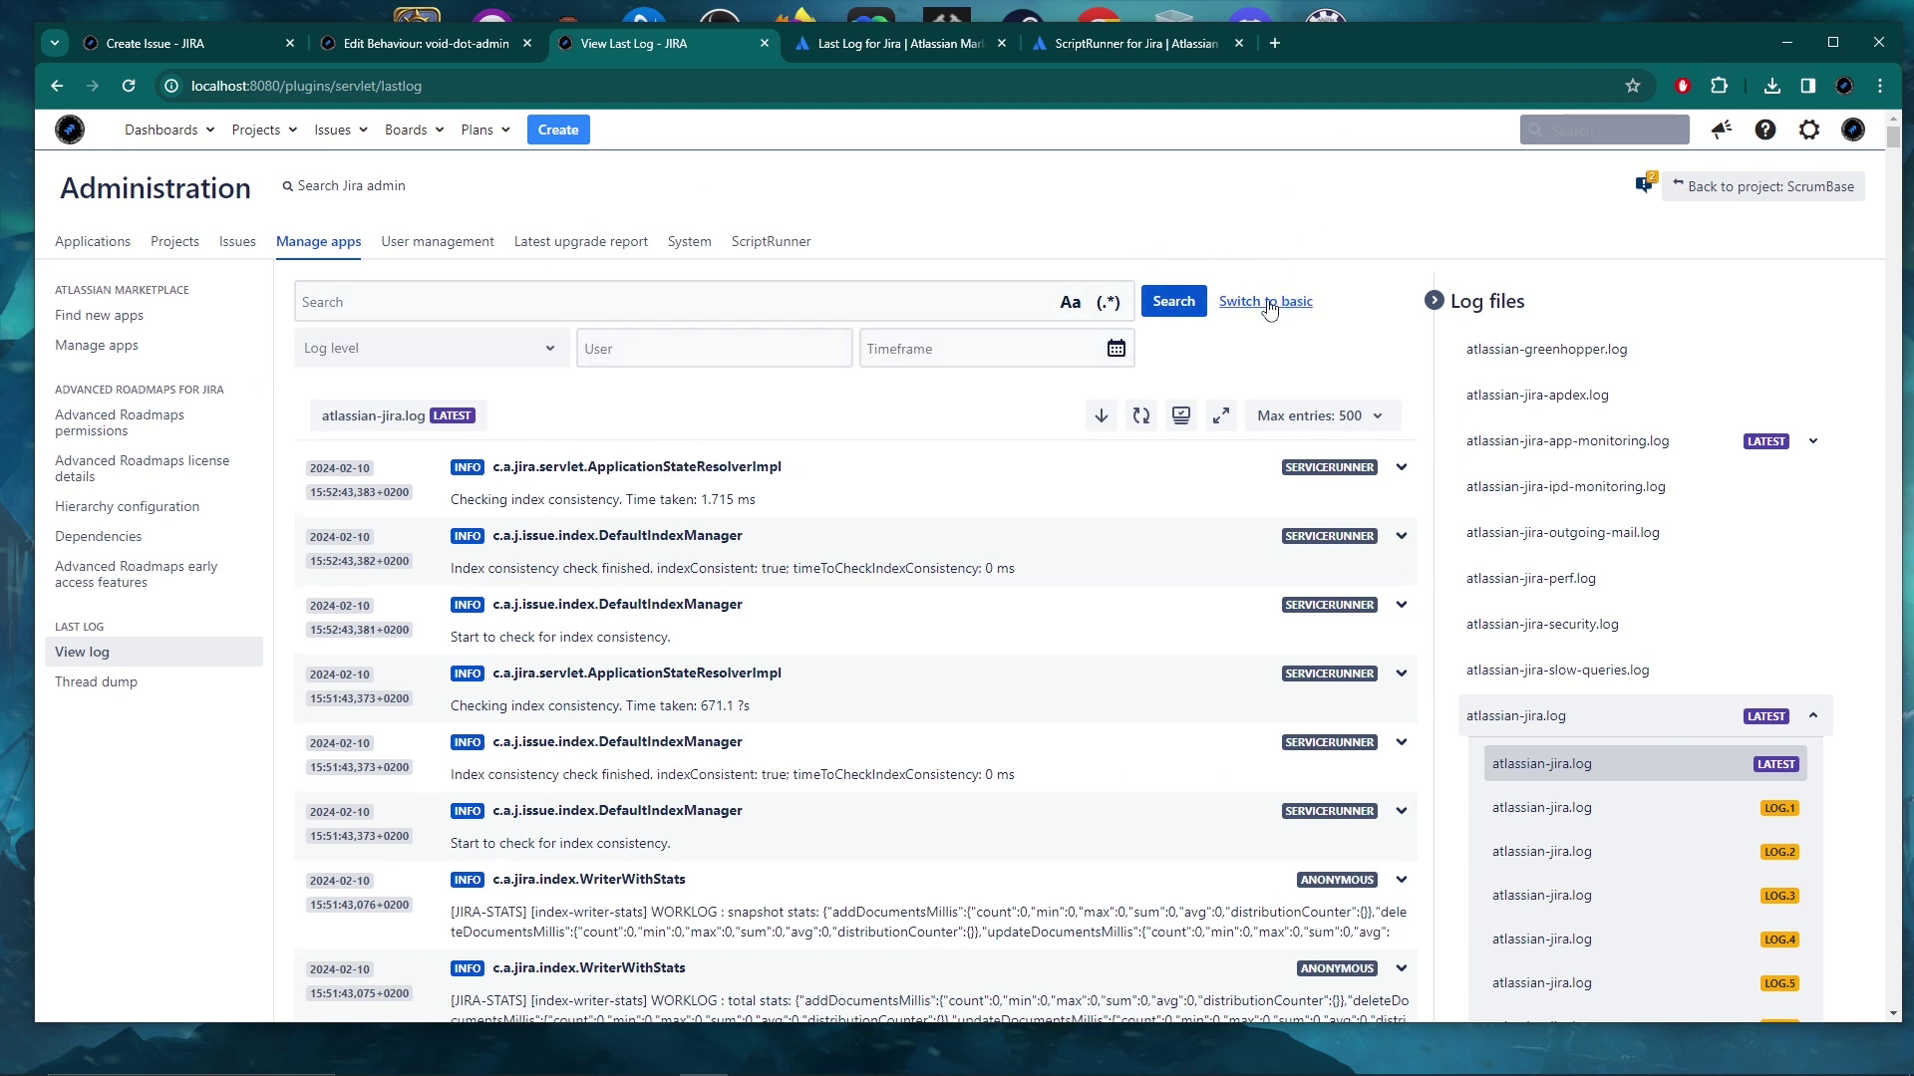
left_click(618, 348)
left_click(1265, 302)
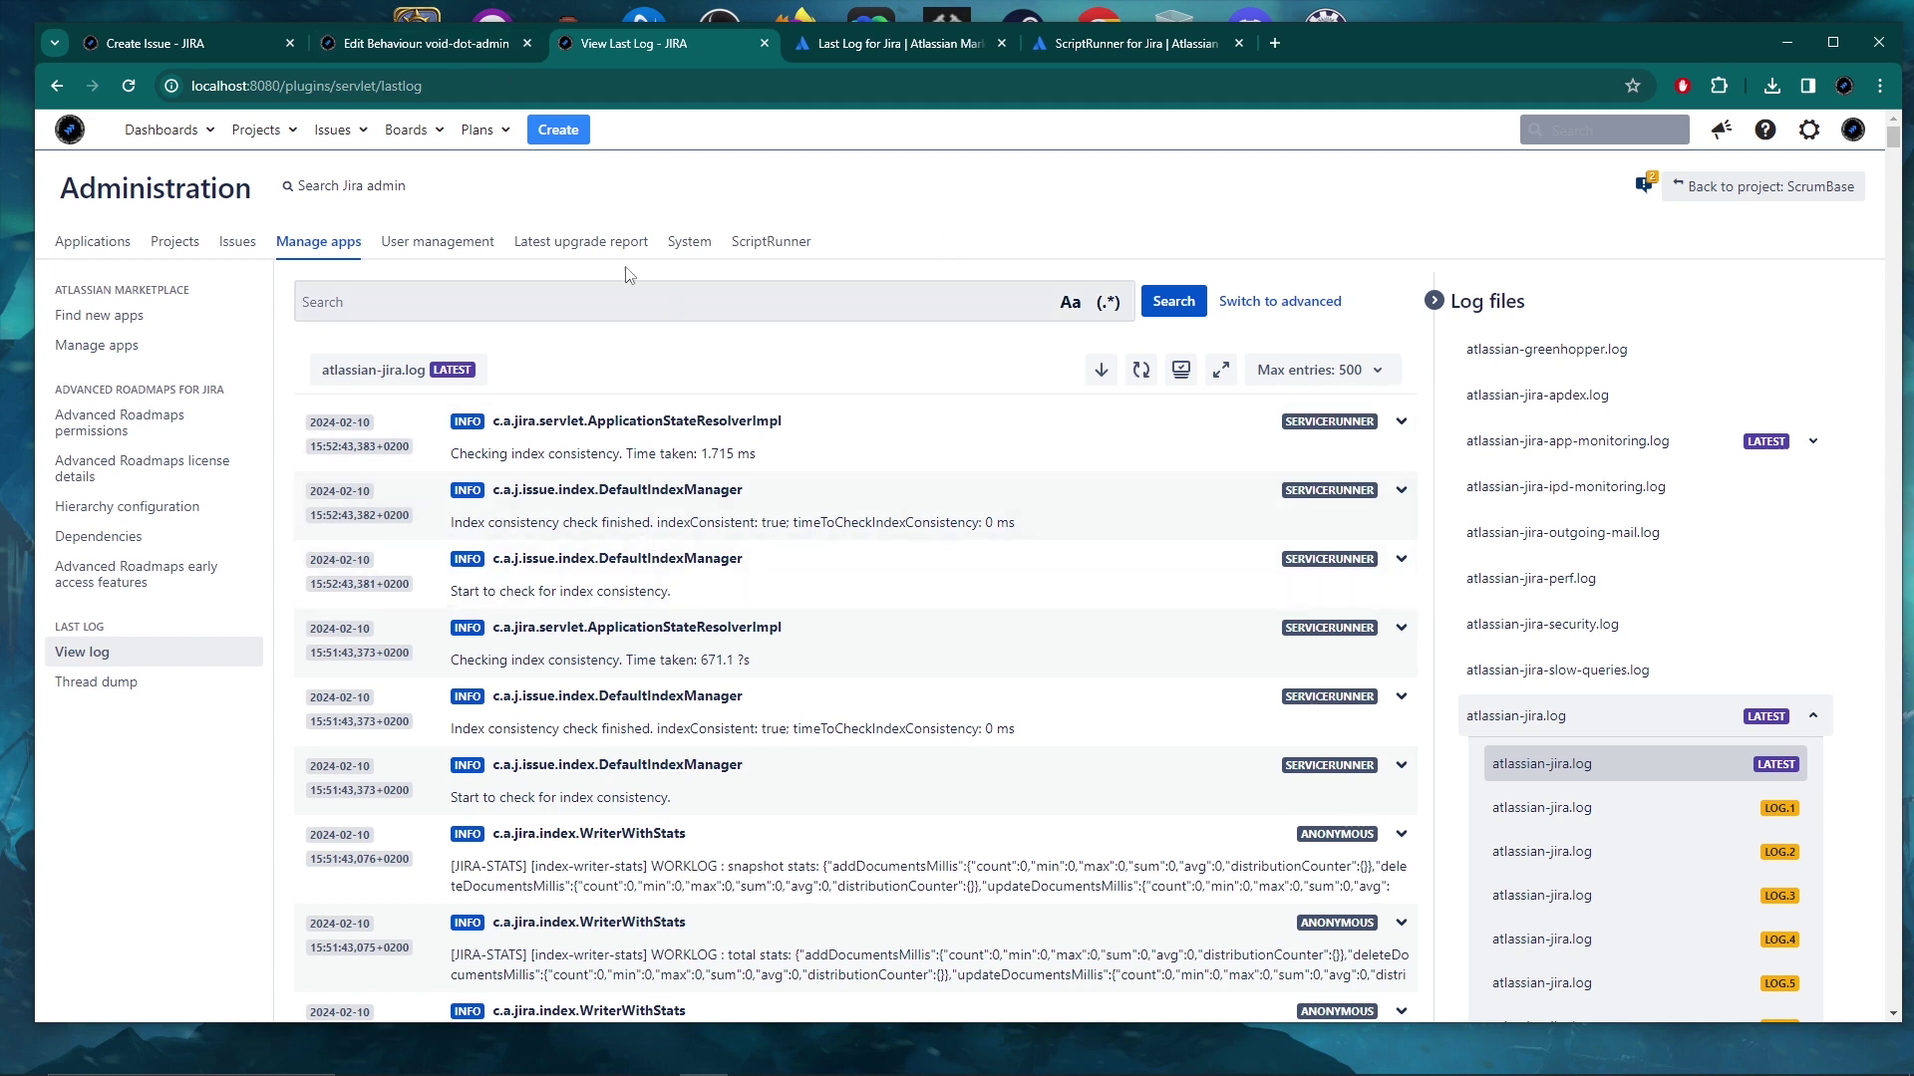
Copy "MONITOR LOGS FIRST IF" from the script's first if branch and enter it as the Last Log search term.
left_click(428, 45)
scroll(733, 438, "down", 5)
scroll(739, 549, "down", 8)
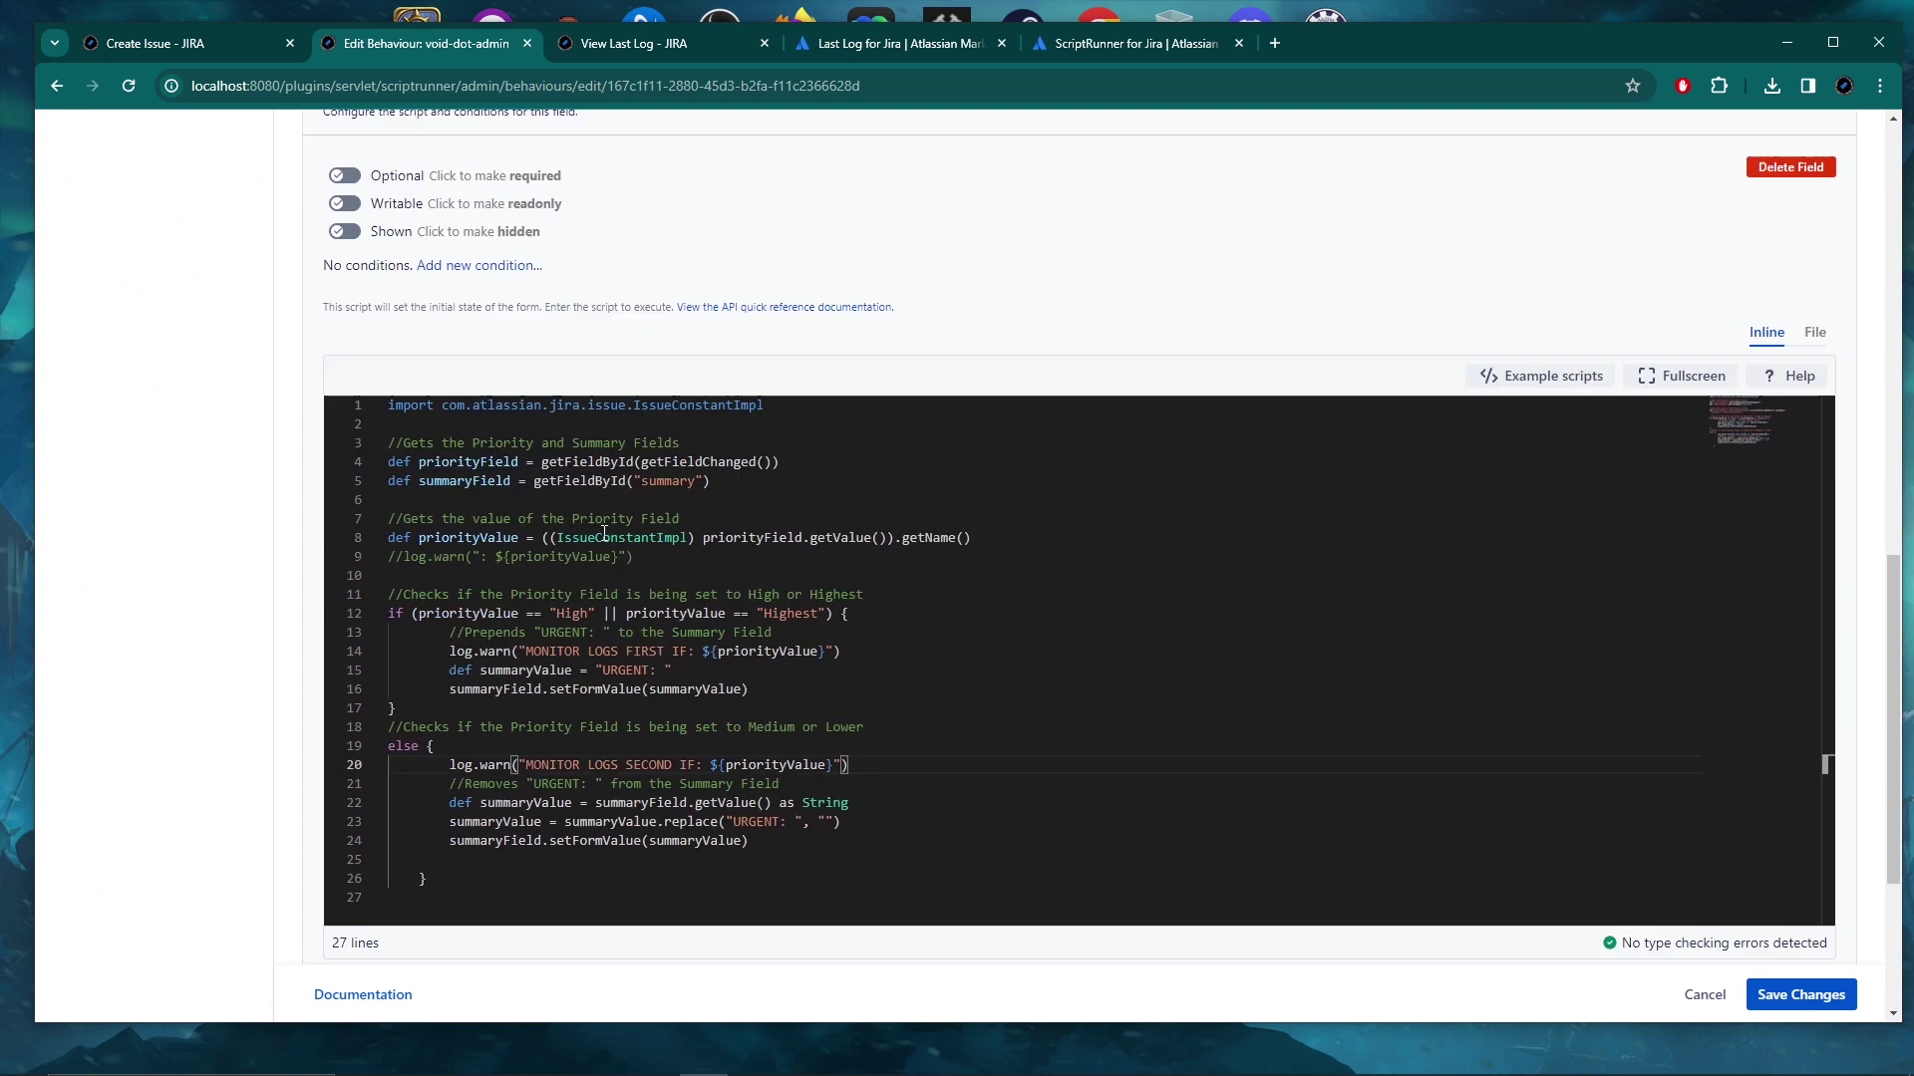
left_click_drag(523, 546, 686, 541)
key("ctrl+c")
left_click(633, 43)
left_click(558, 301)
key("ctrl+v")
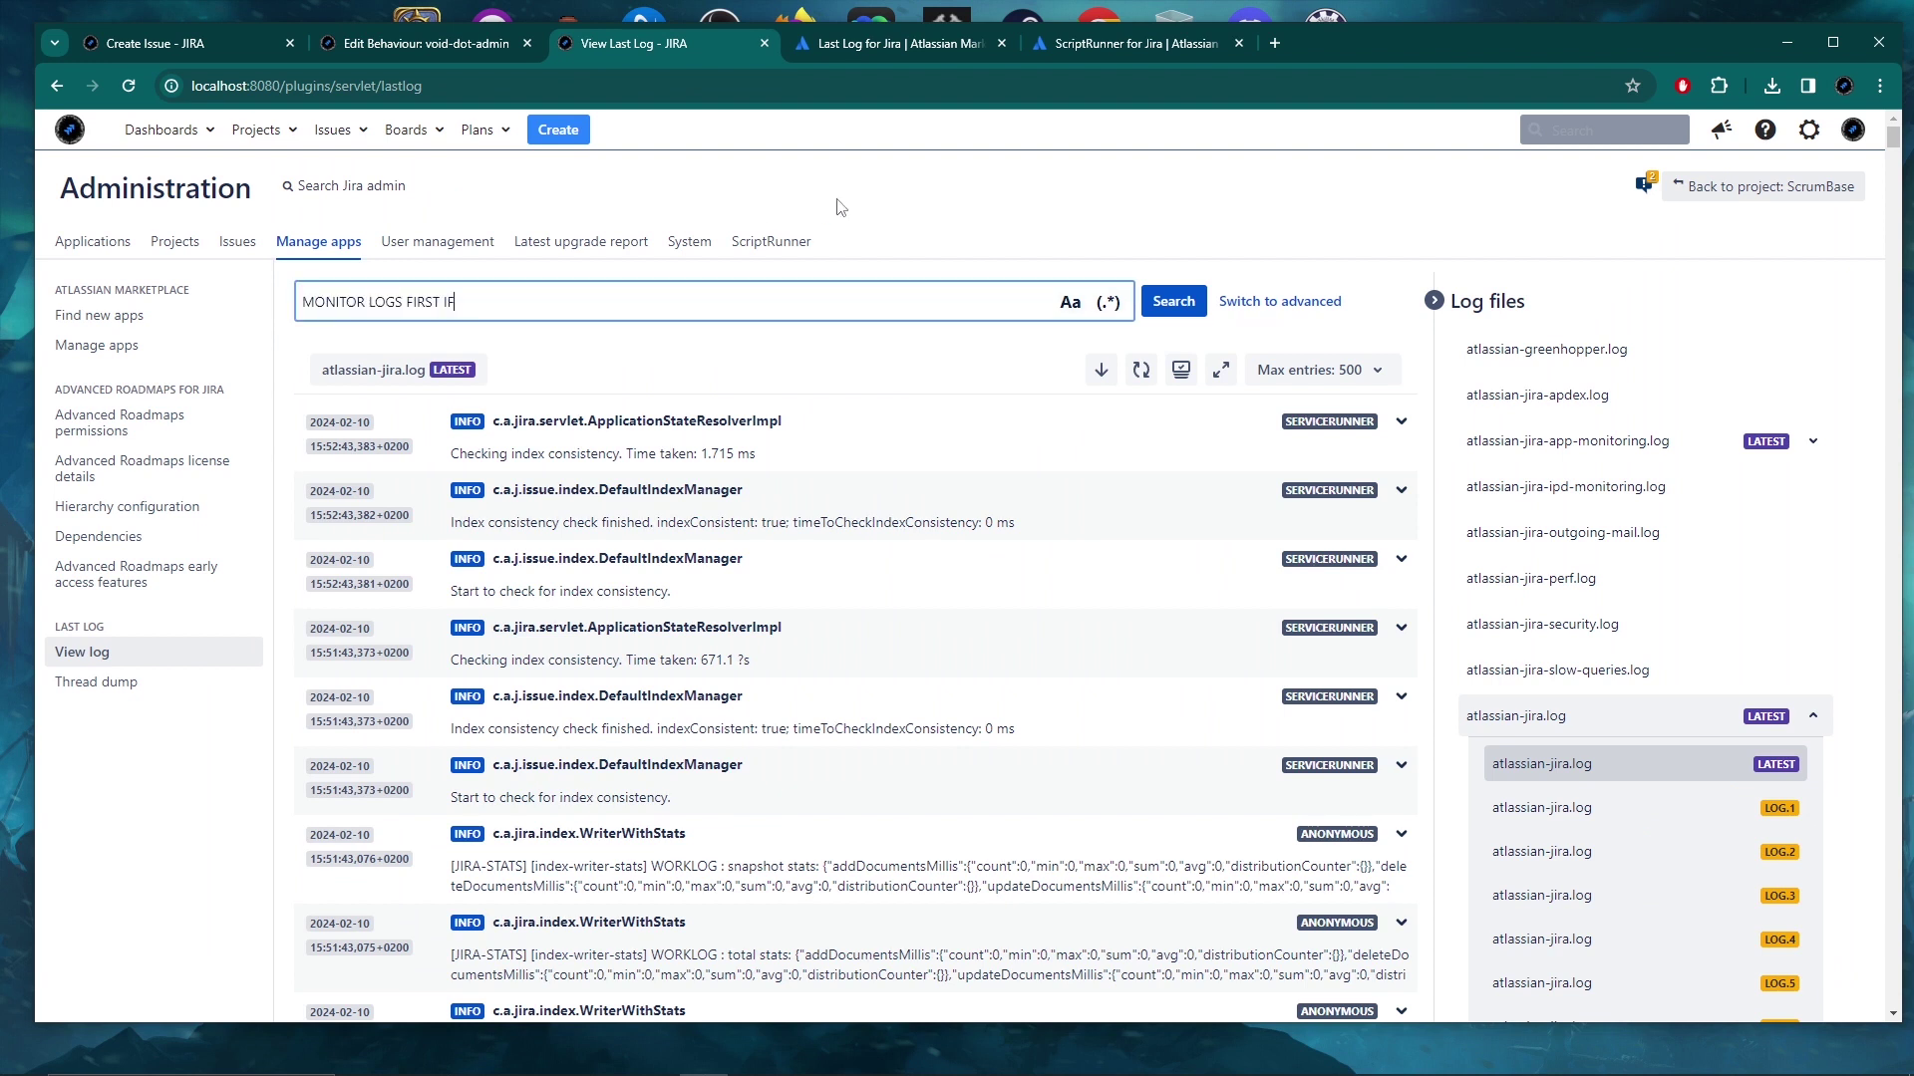
Set the new bug's priority to High in the Create Issue form and check its Summary field.
left_click(219, 44)
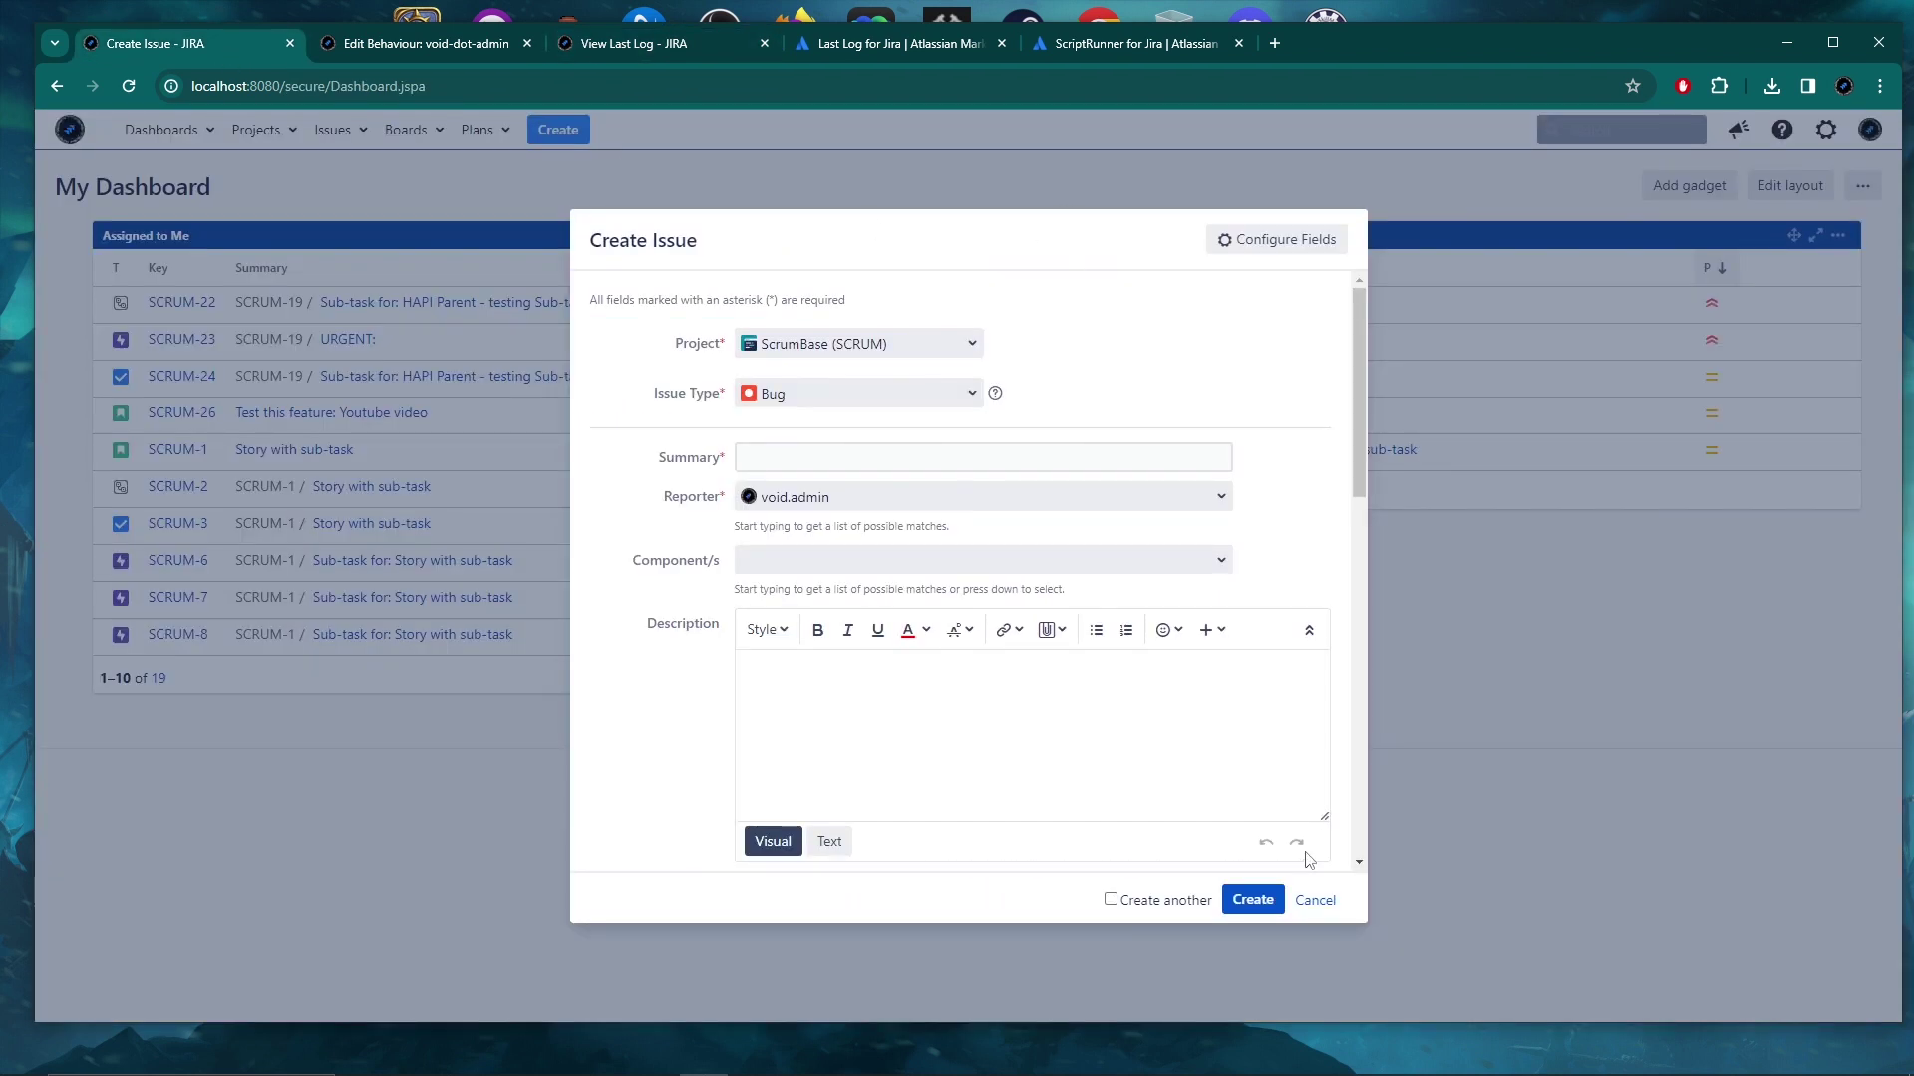
scroll(697, 568, "down", 5)
left_click(972, 451)
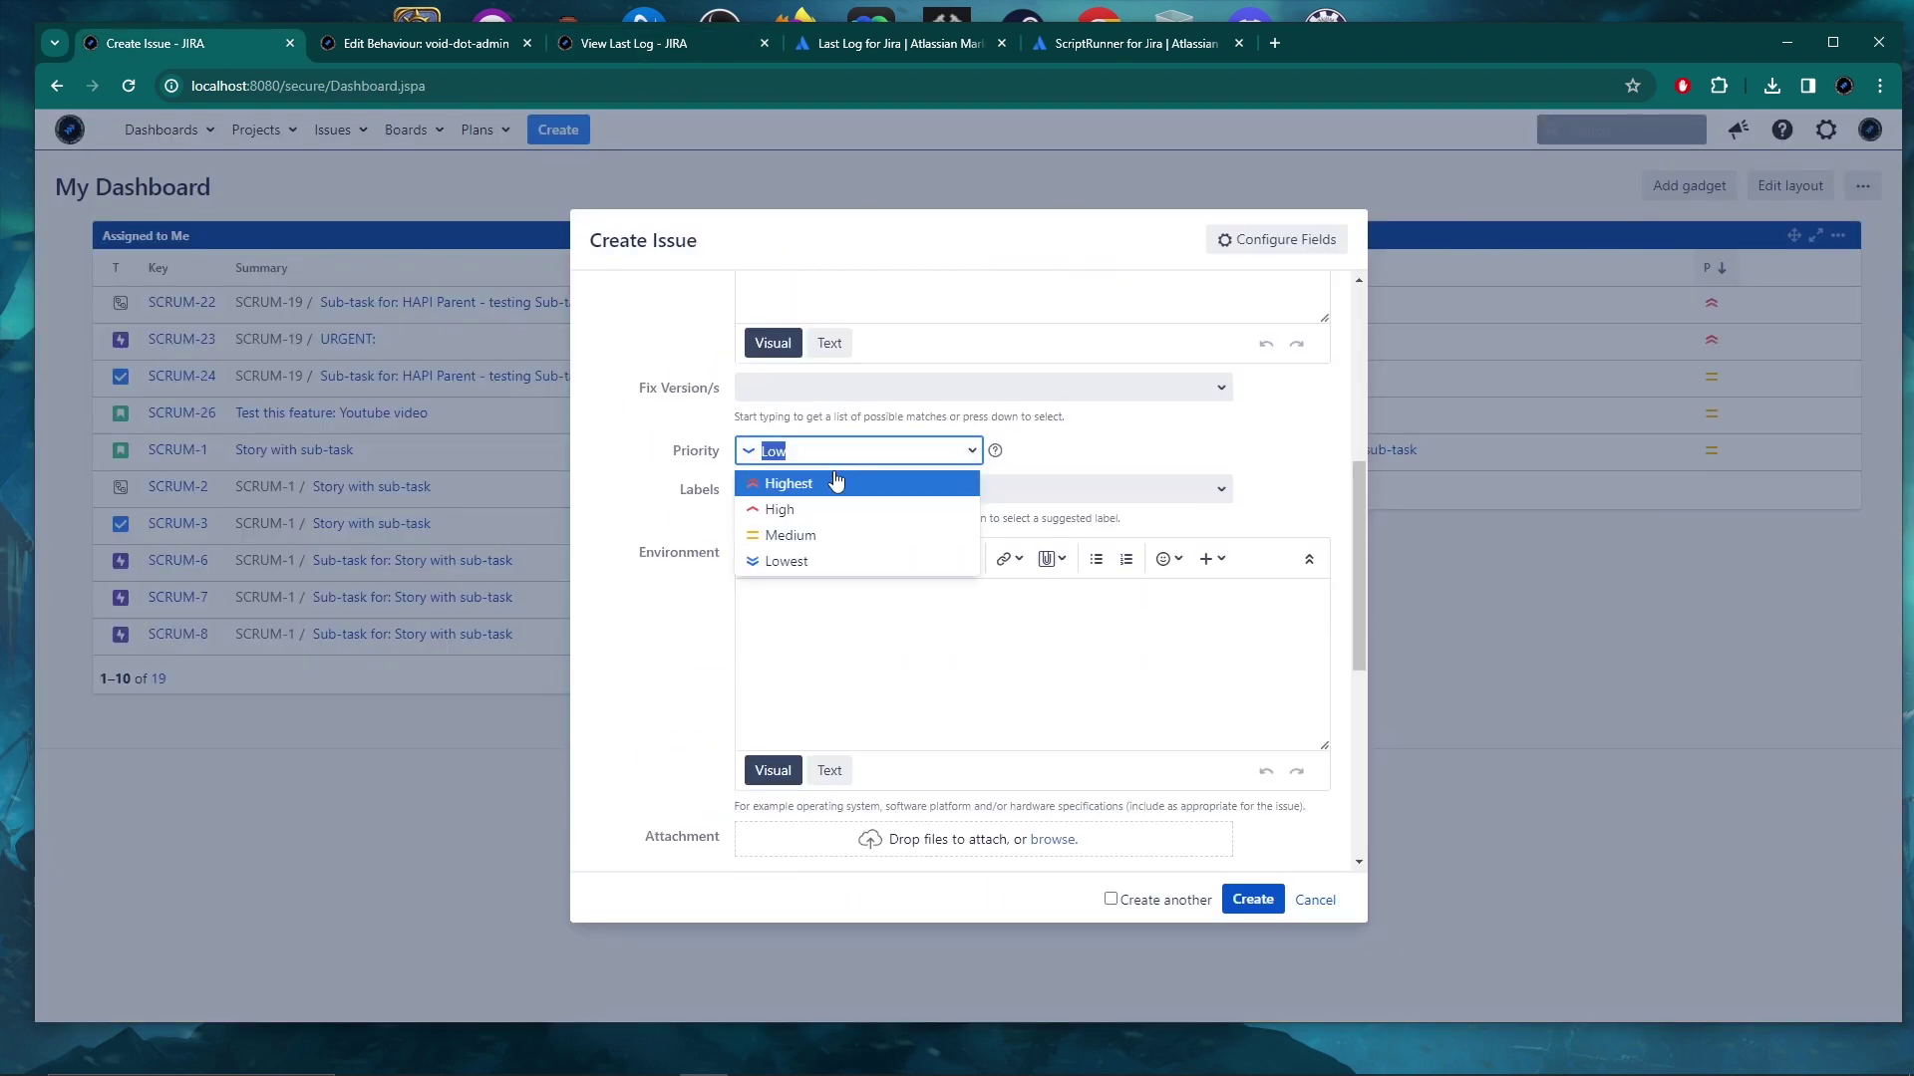
left_click(797, 509)
scroll(678, 588, "up", 5)
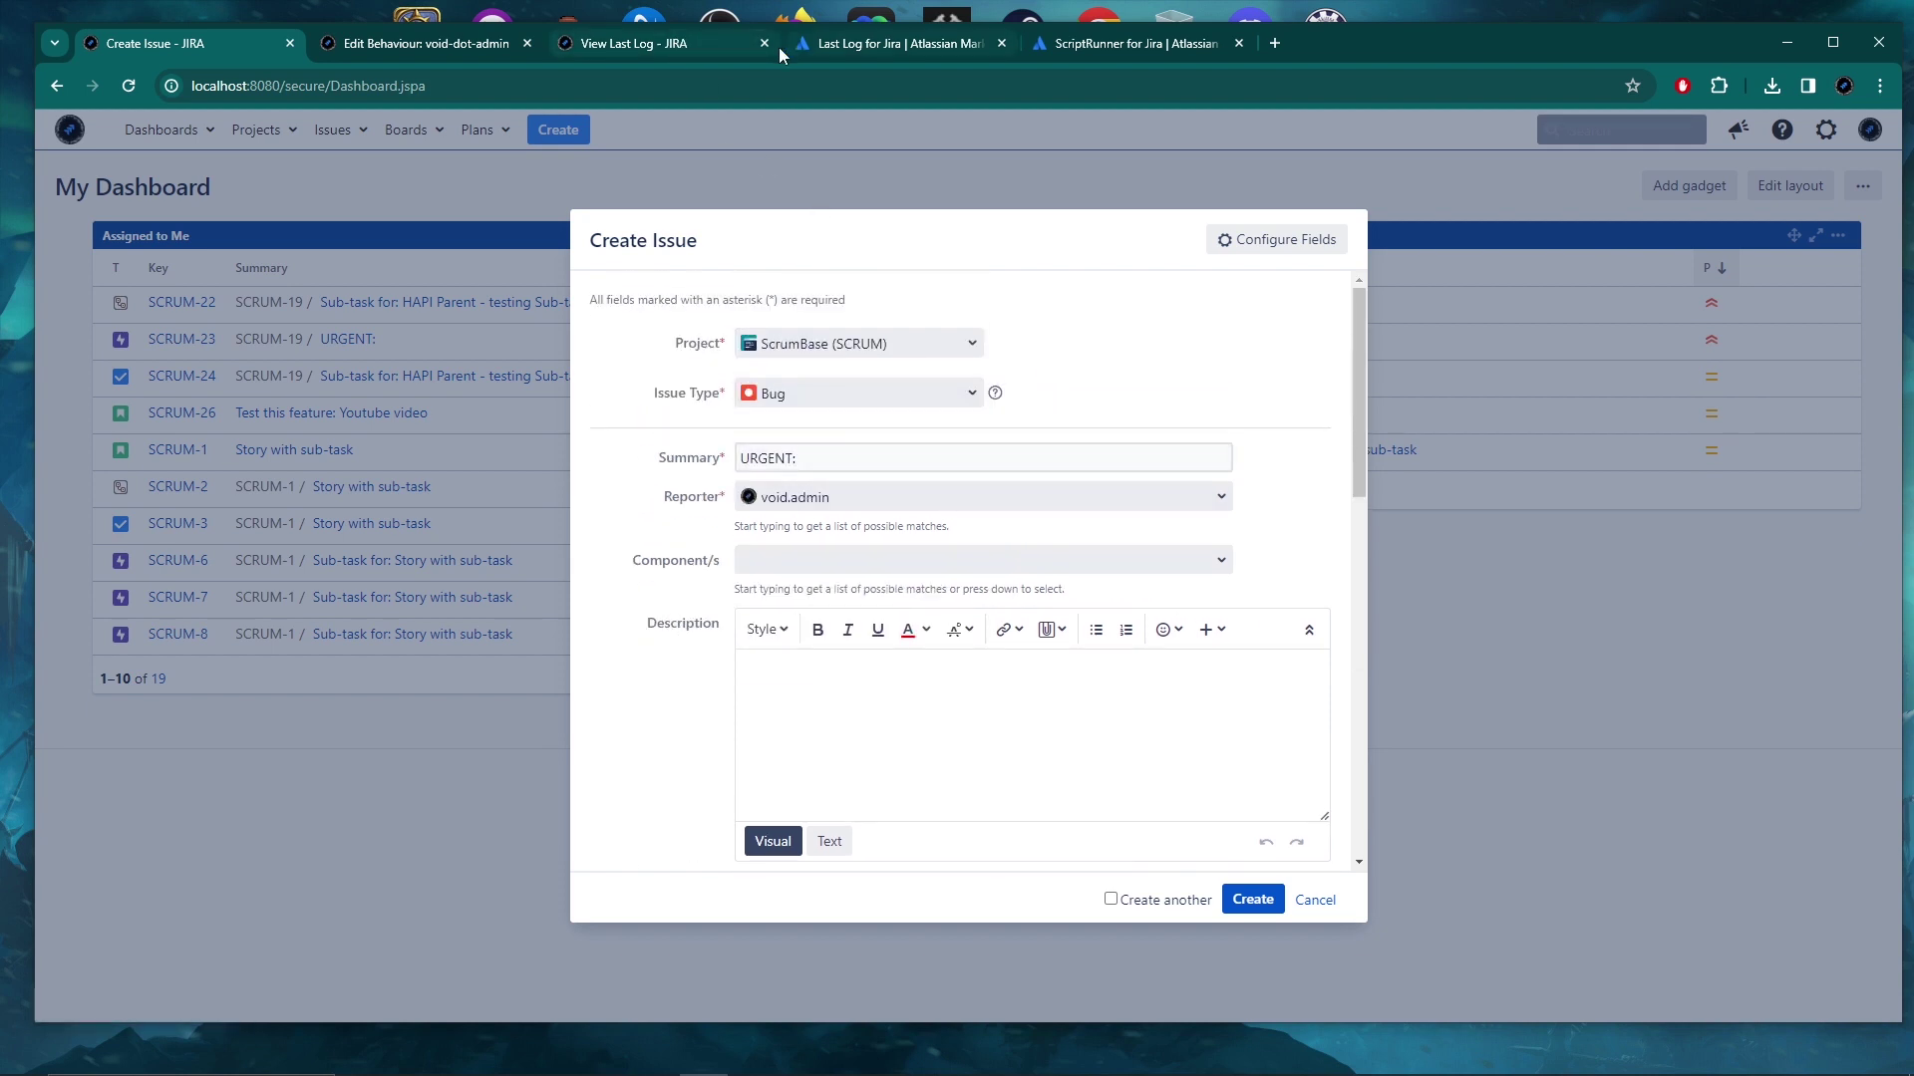
Run the Last Log search for "MONITOR LOGS FIRST IF" and compare the entries with the behaviour script's log statements.
left_click(622, 44)
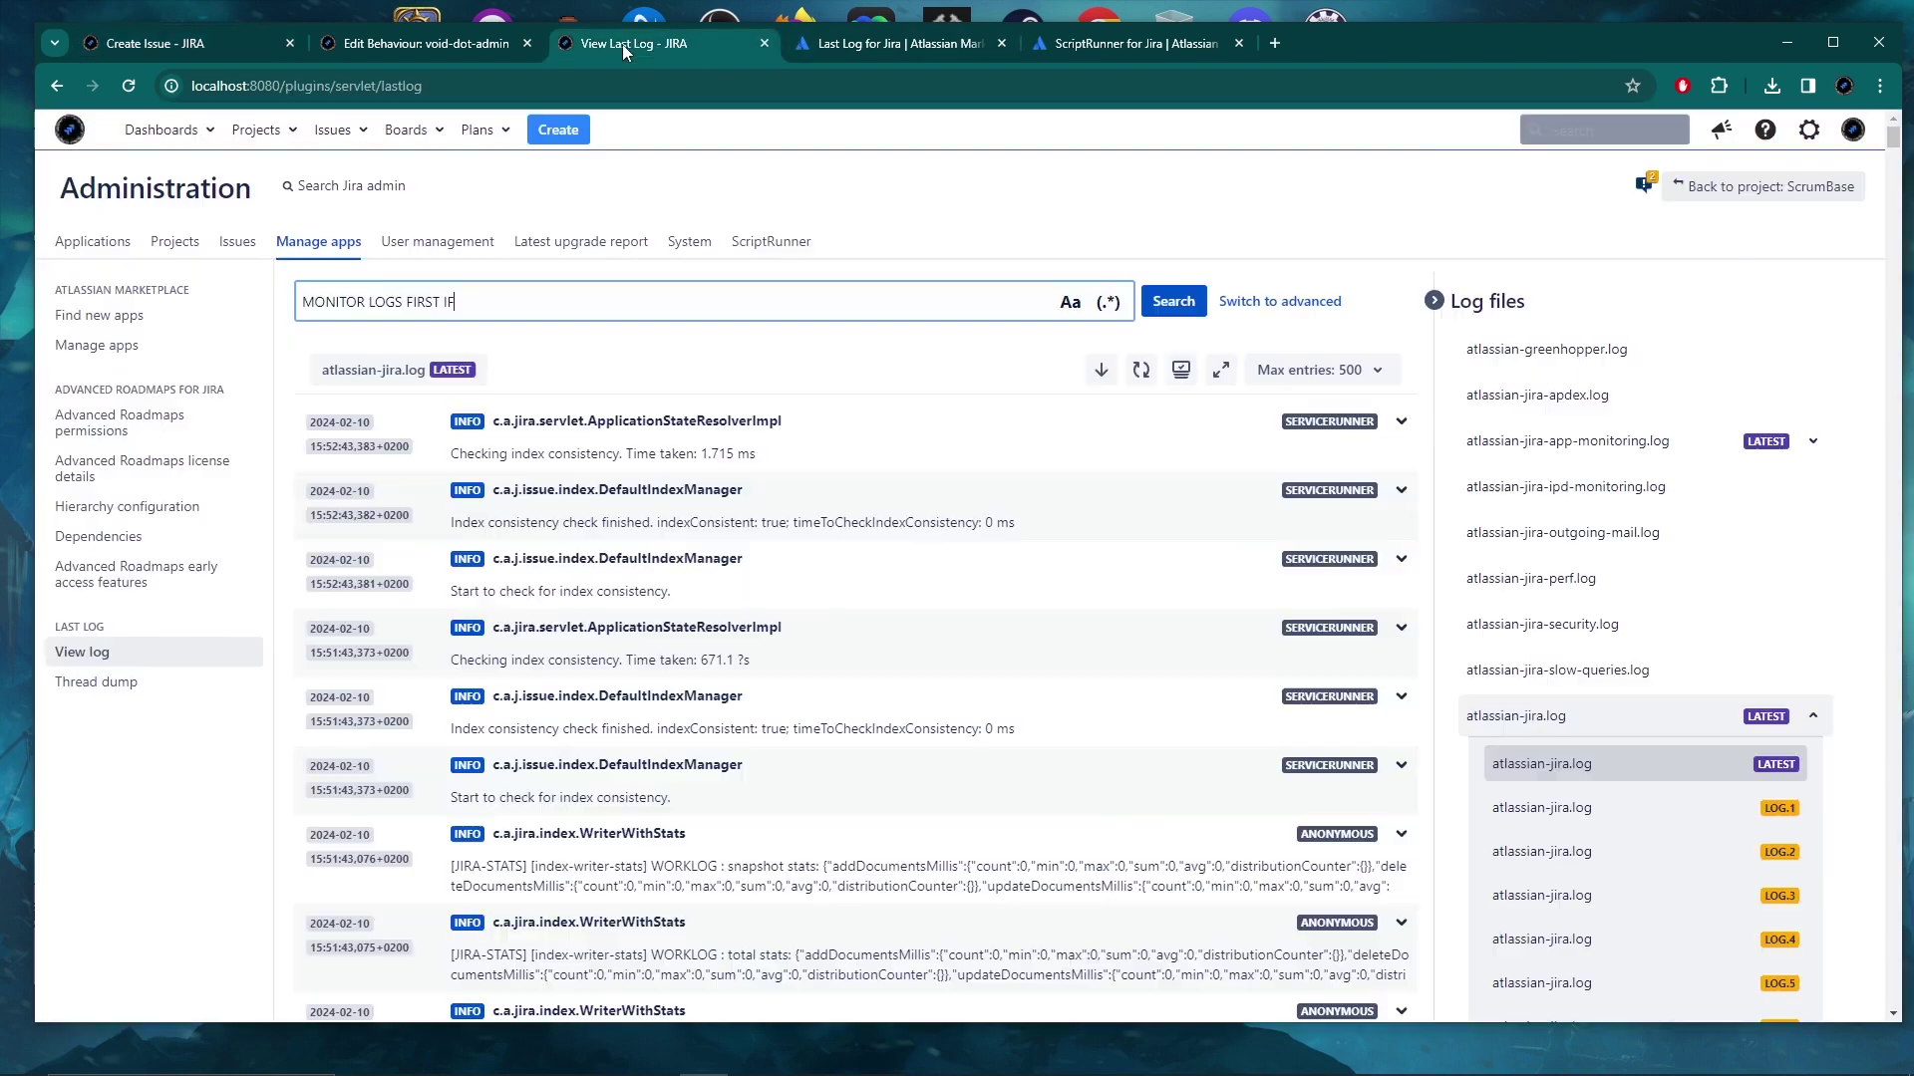
left_click(1164, 302)
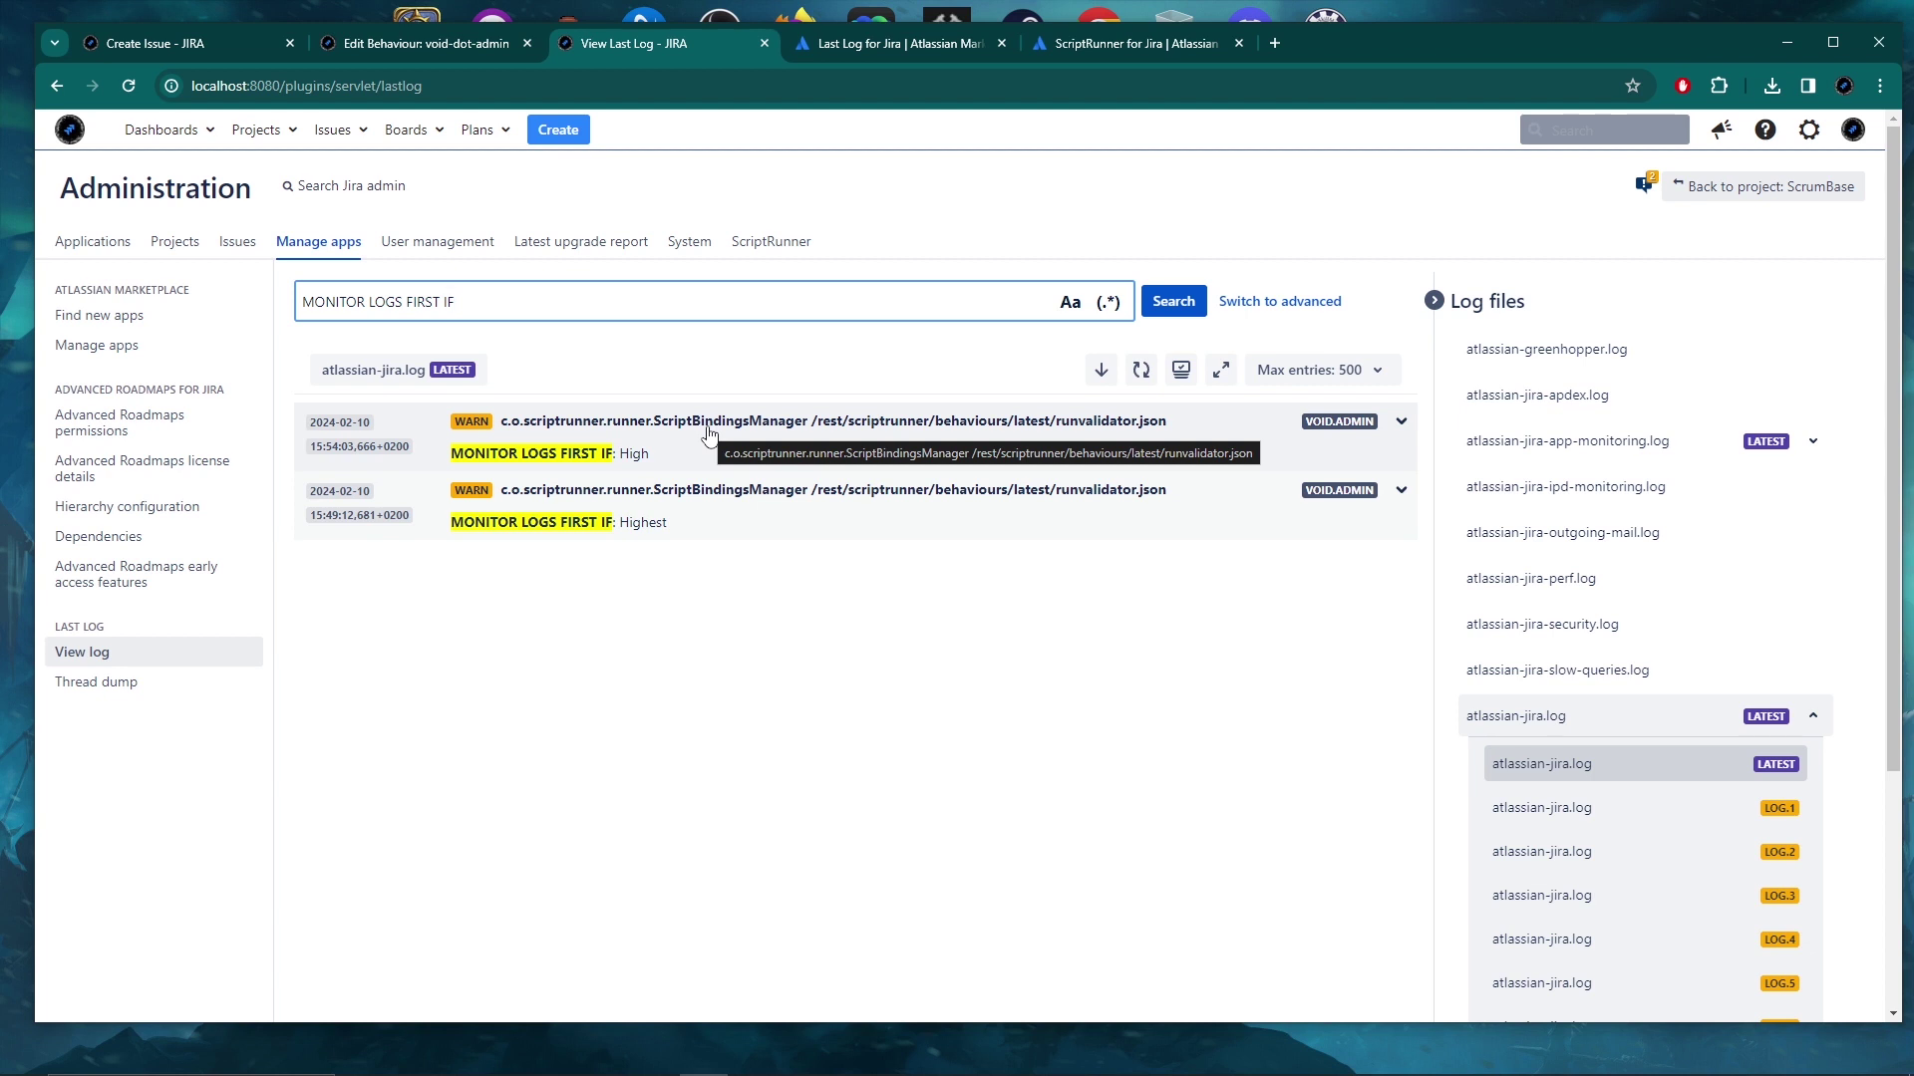
left_click(419, 45)
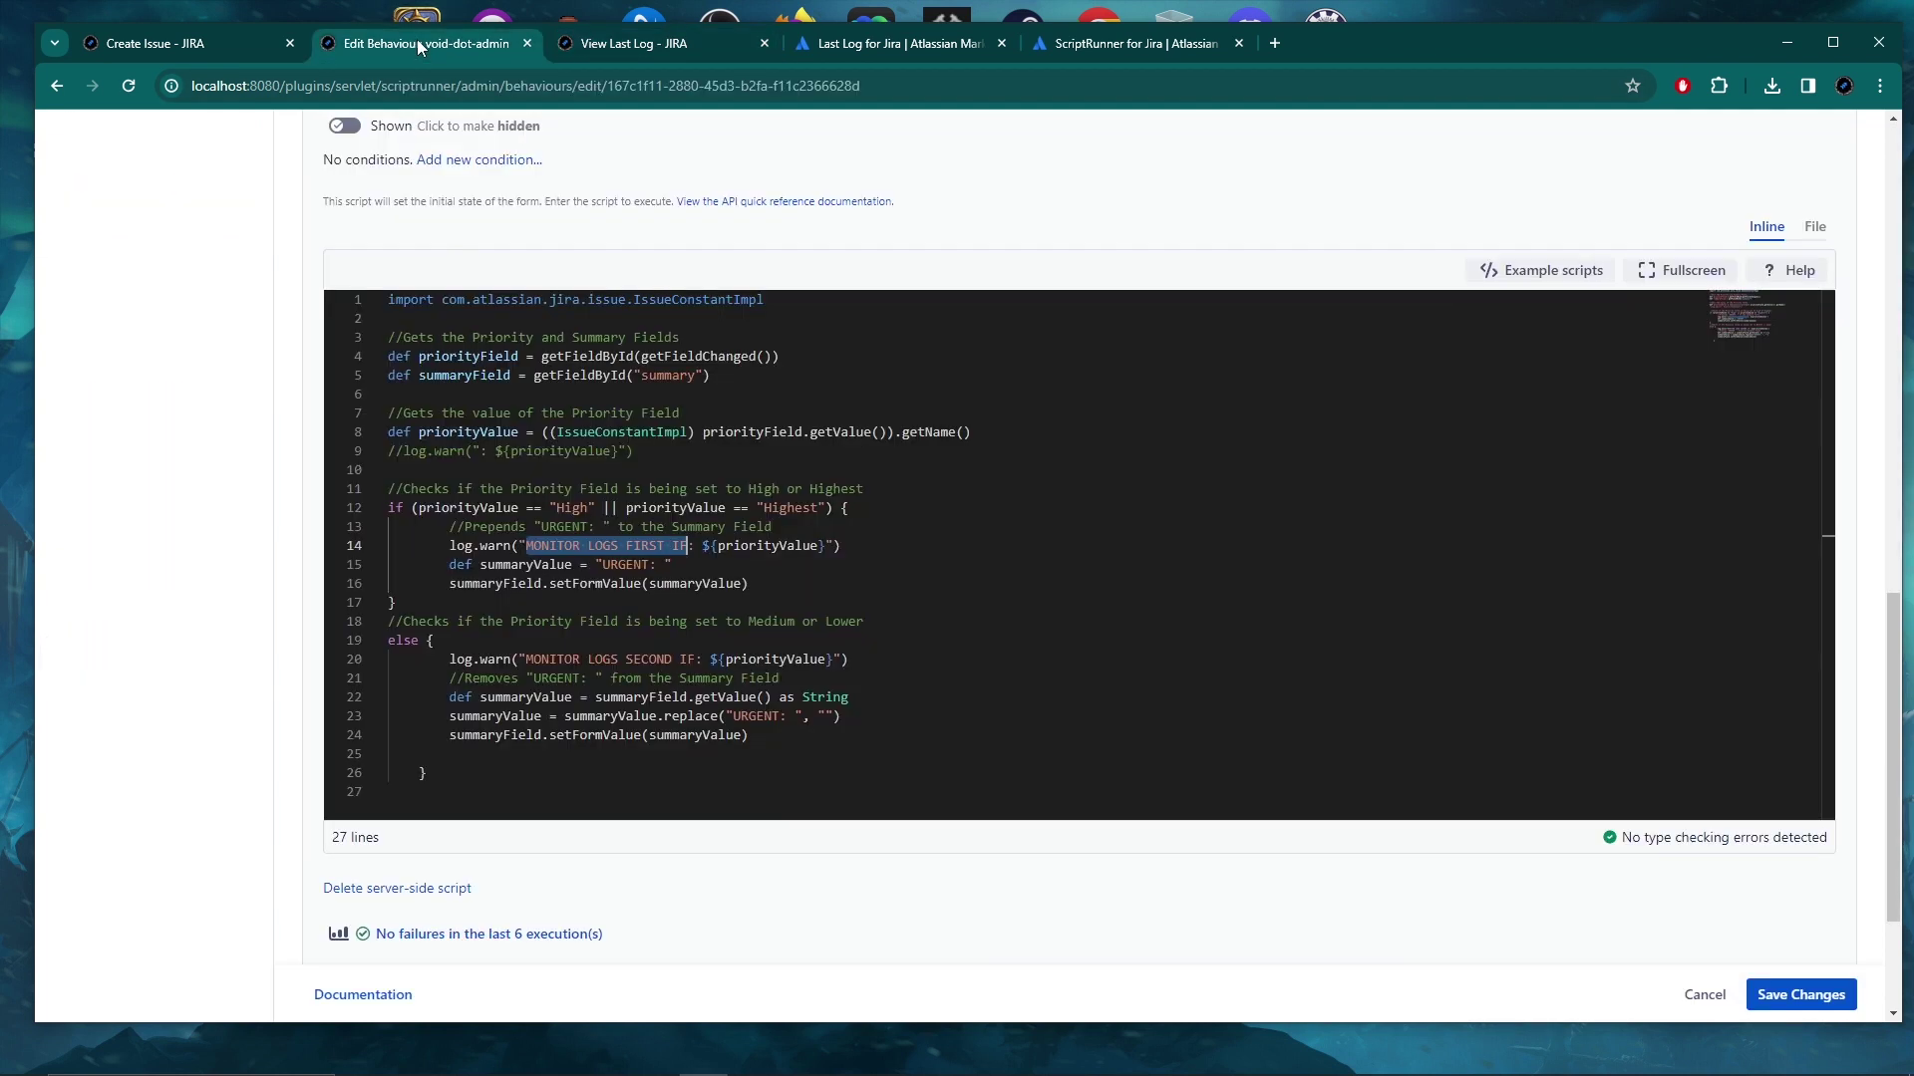
left_click(648, 451)
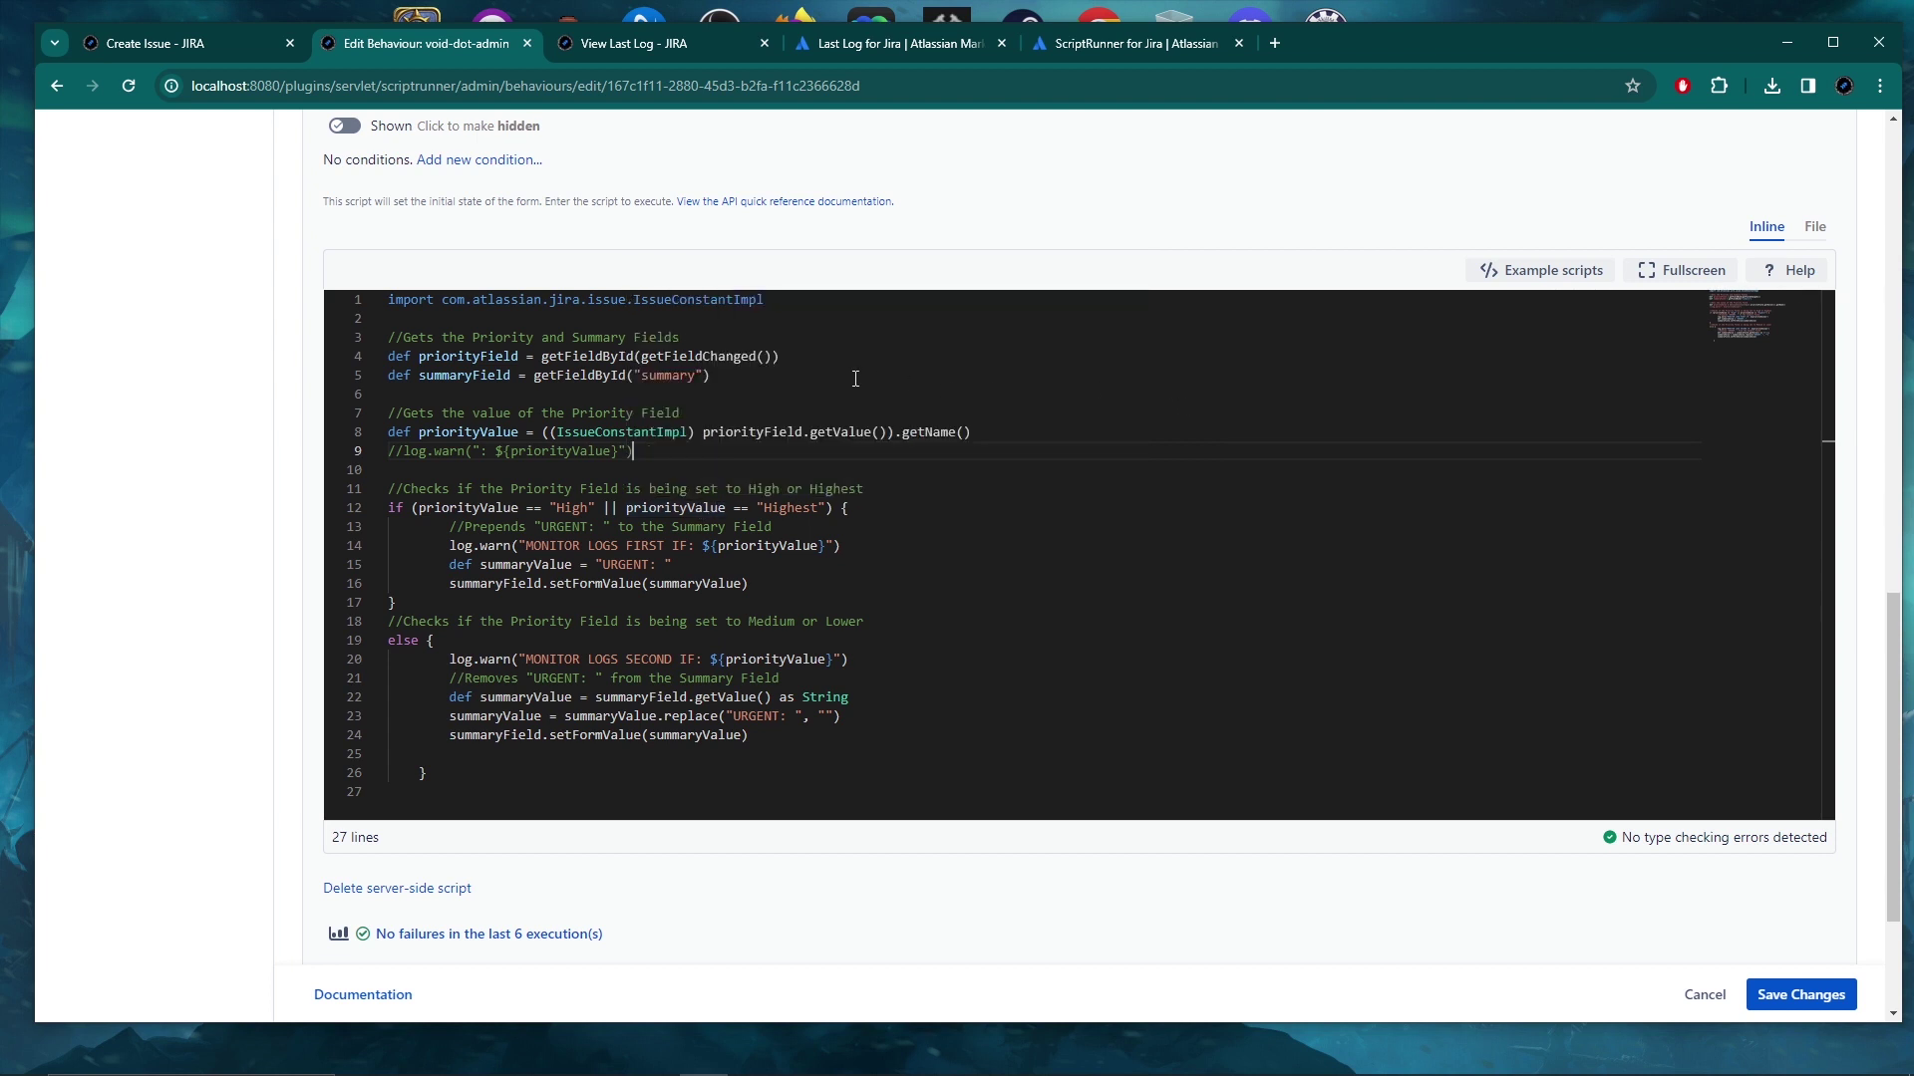
left_click(656, 50)
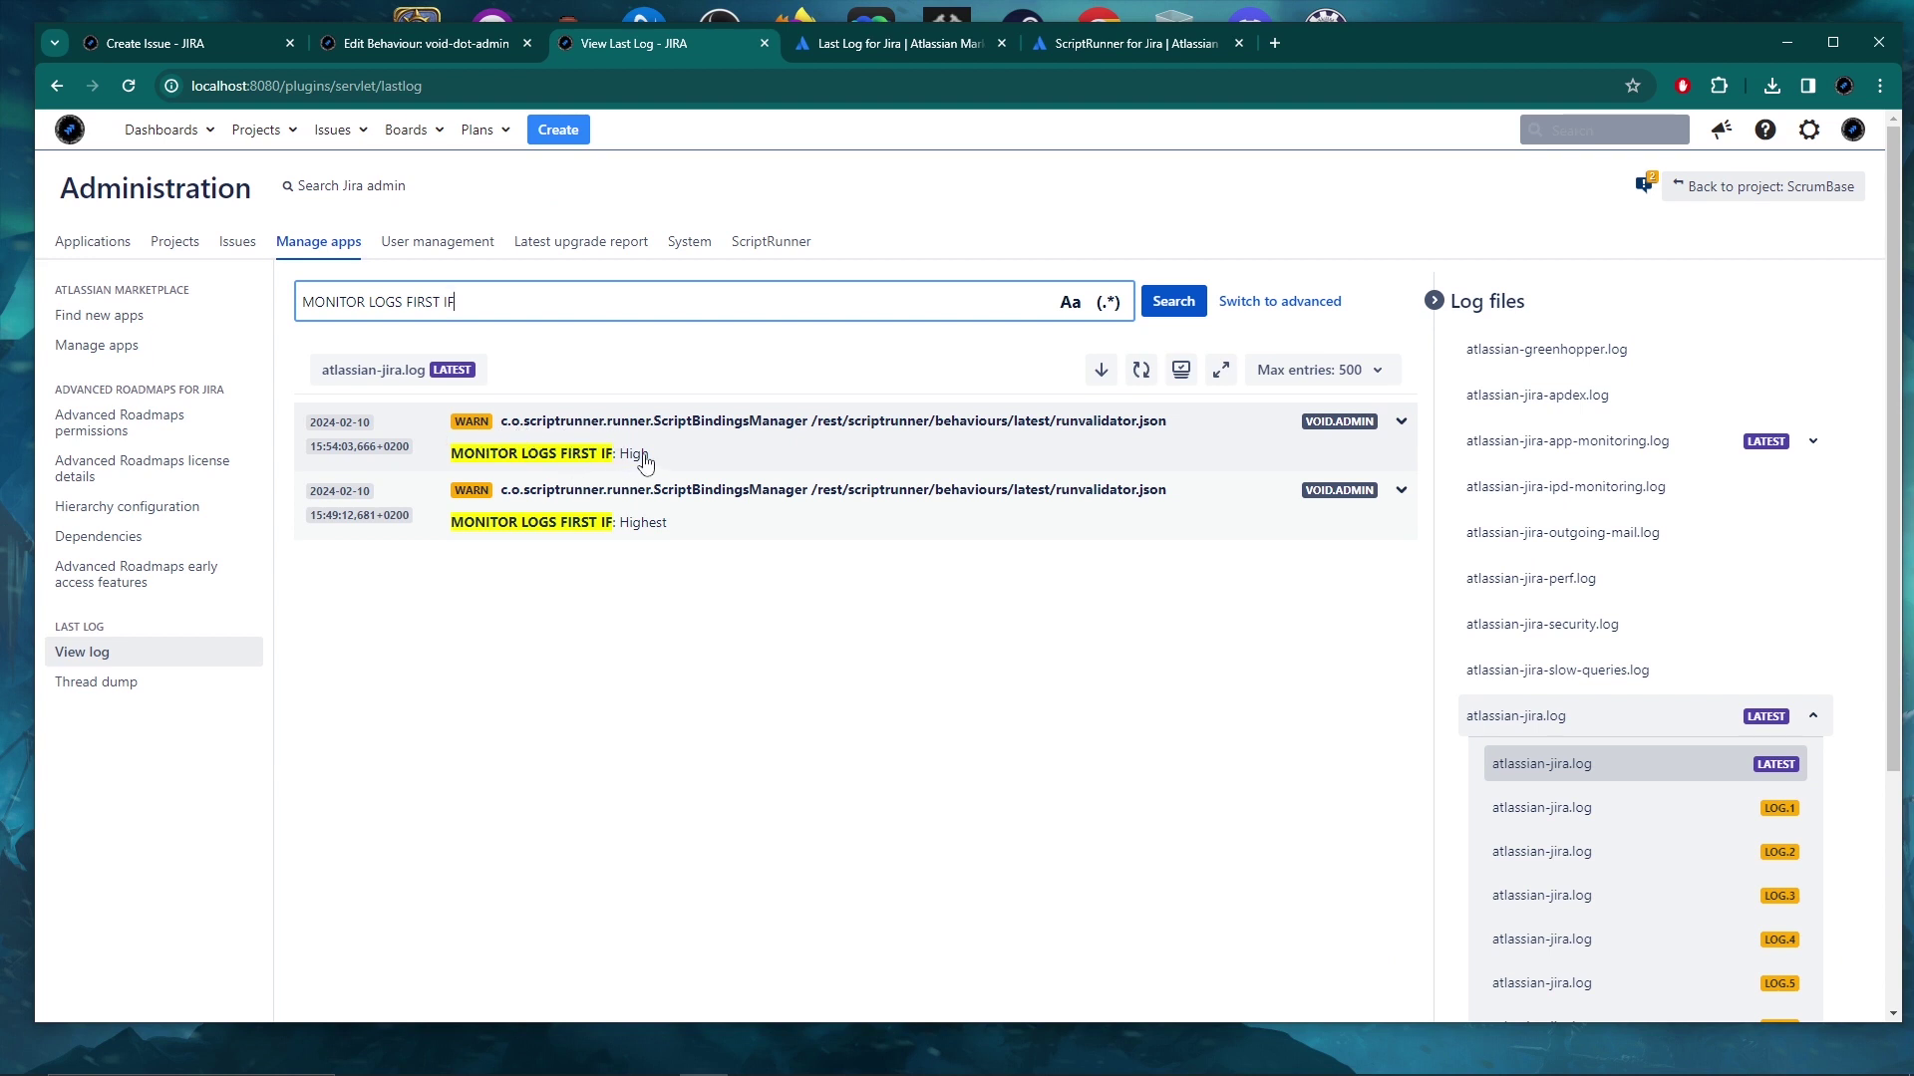
Expand and collapse the MONITOR LOGS FIRST IF entries to inspect their request details.
left_click(687, 457)
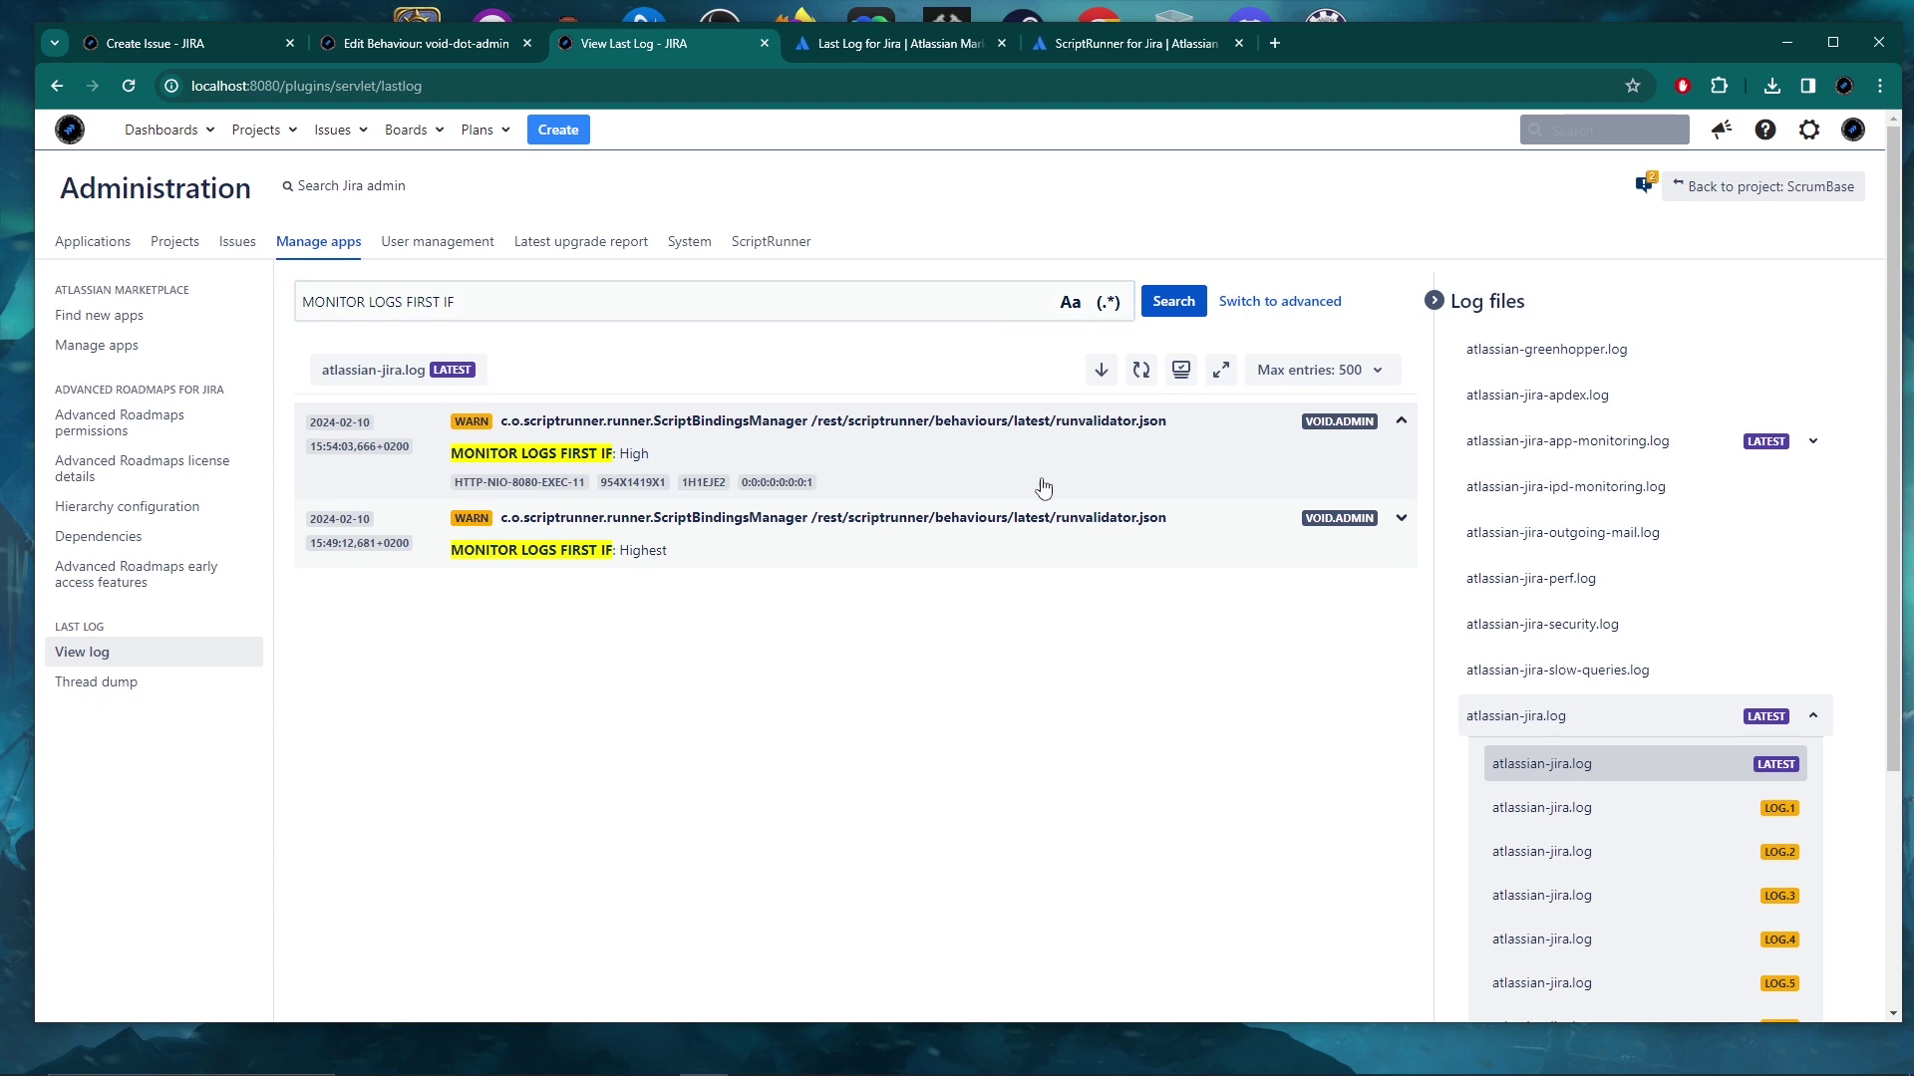
left_click(853, 546)
left_click(656, 431)
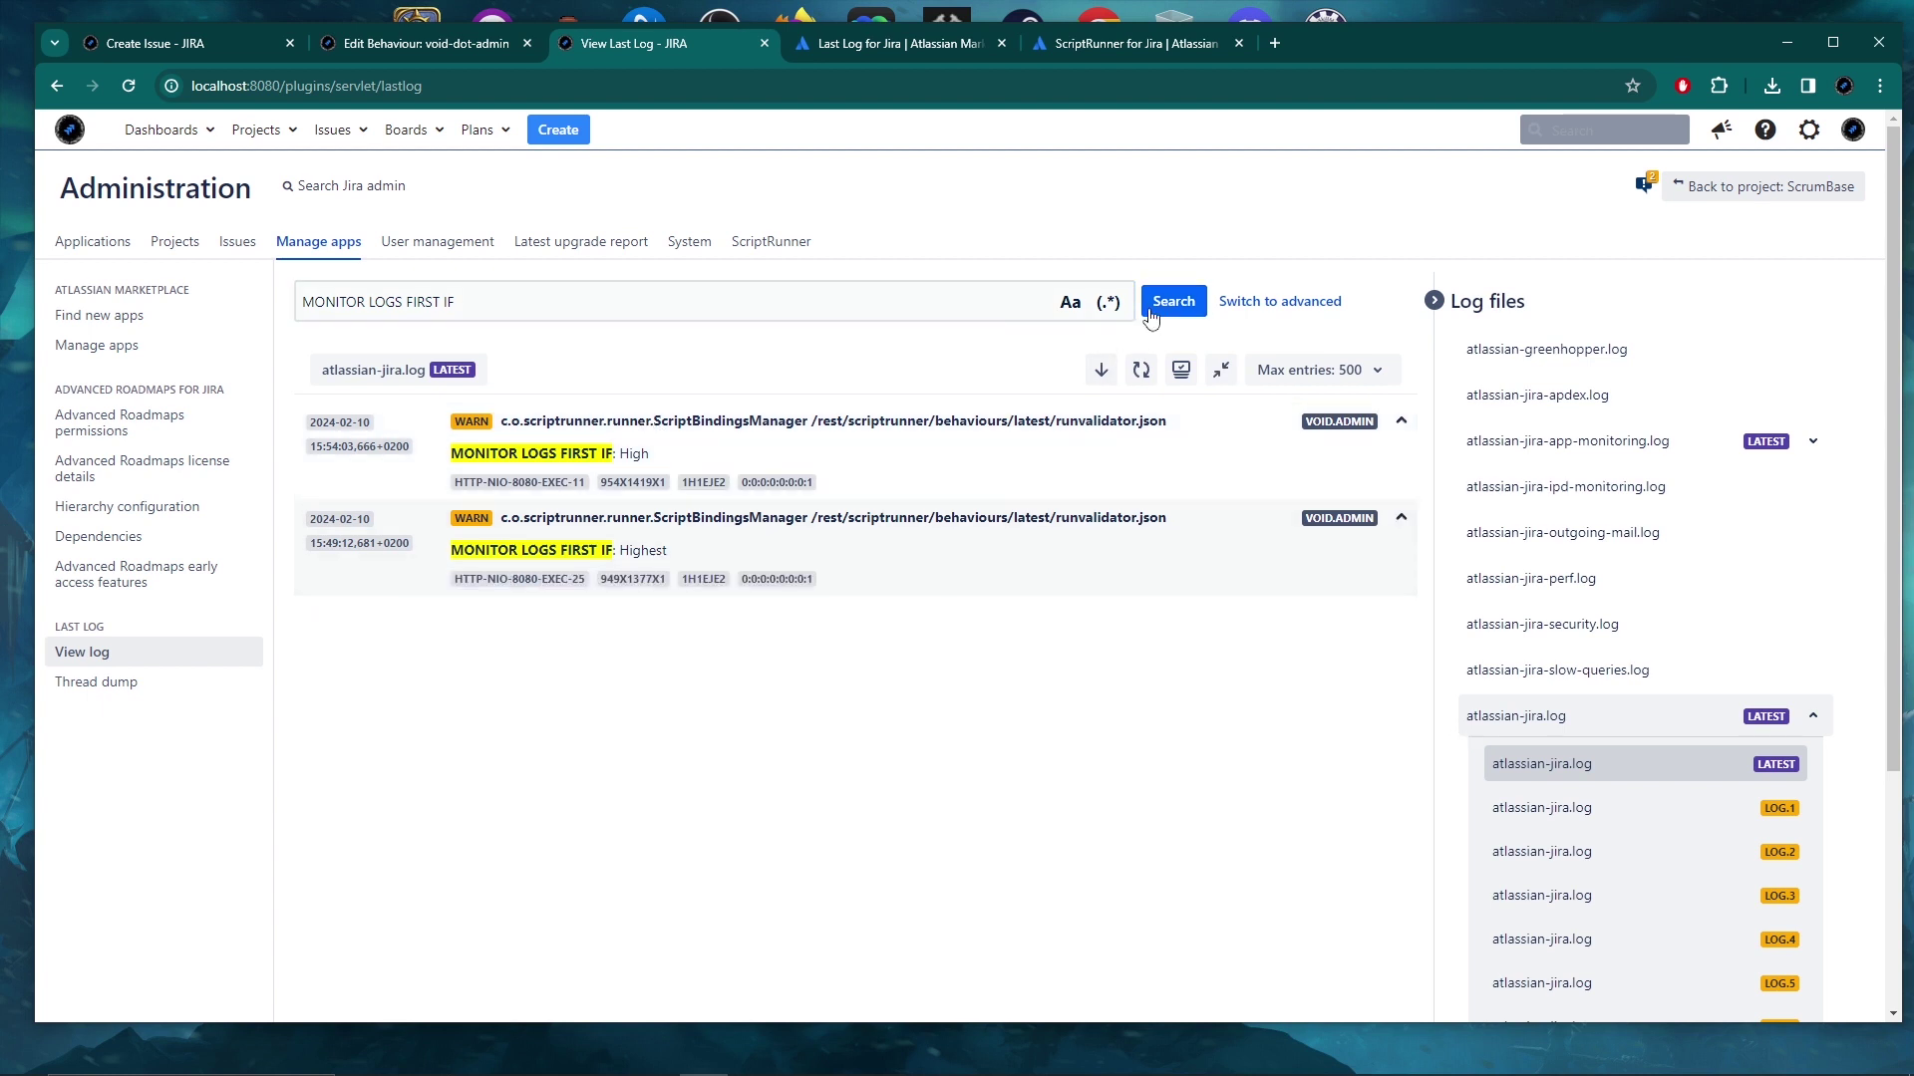
left_click(693, 486)
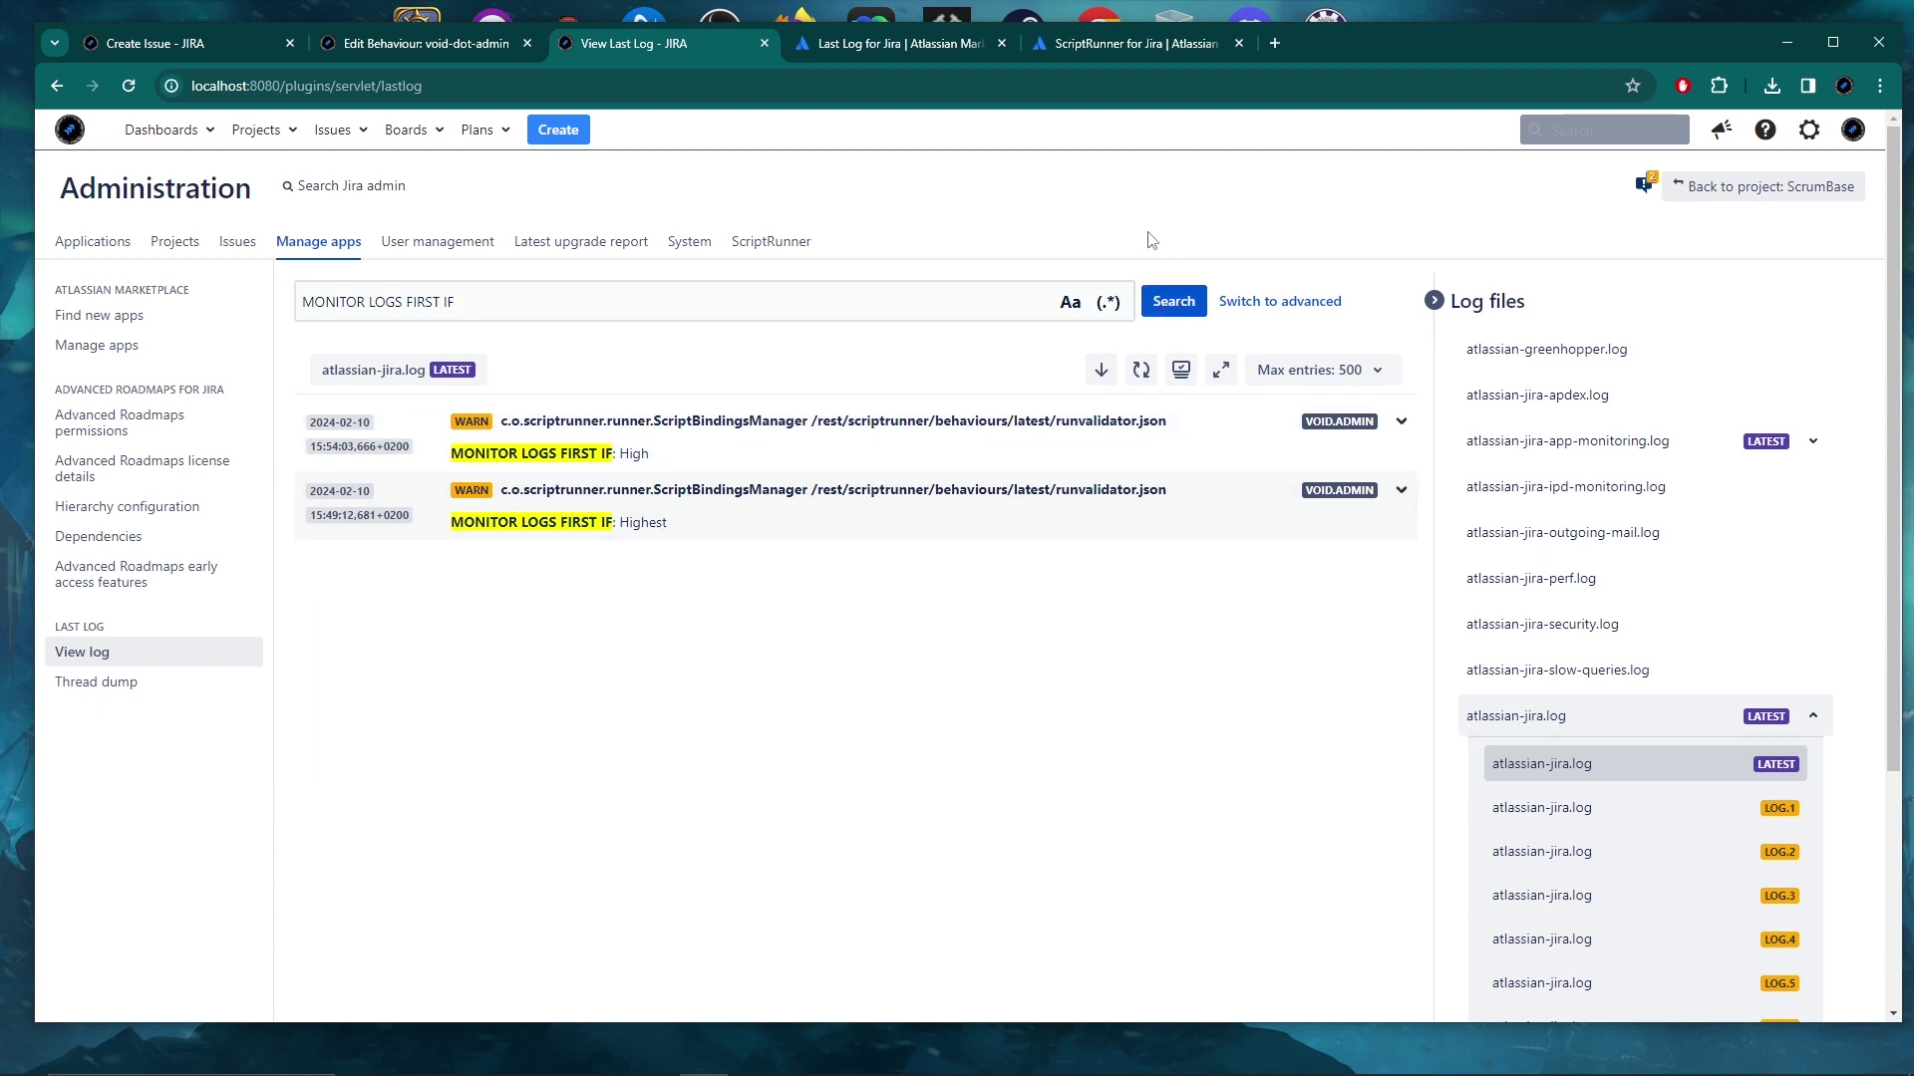
left_click(671, 456)
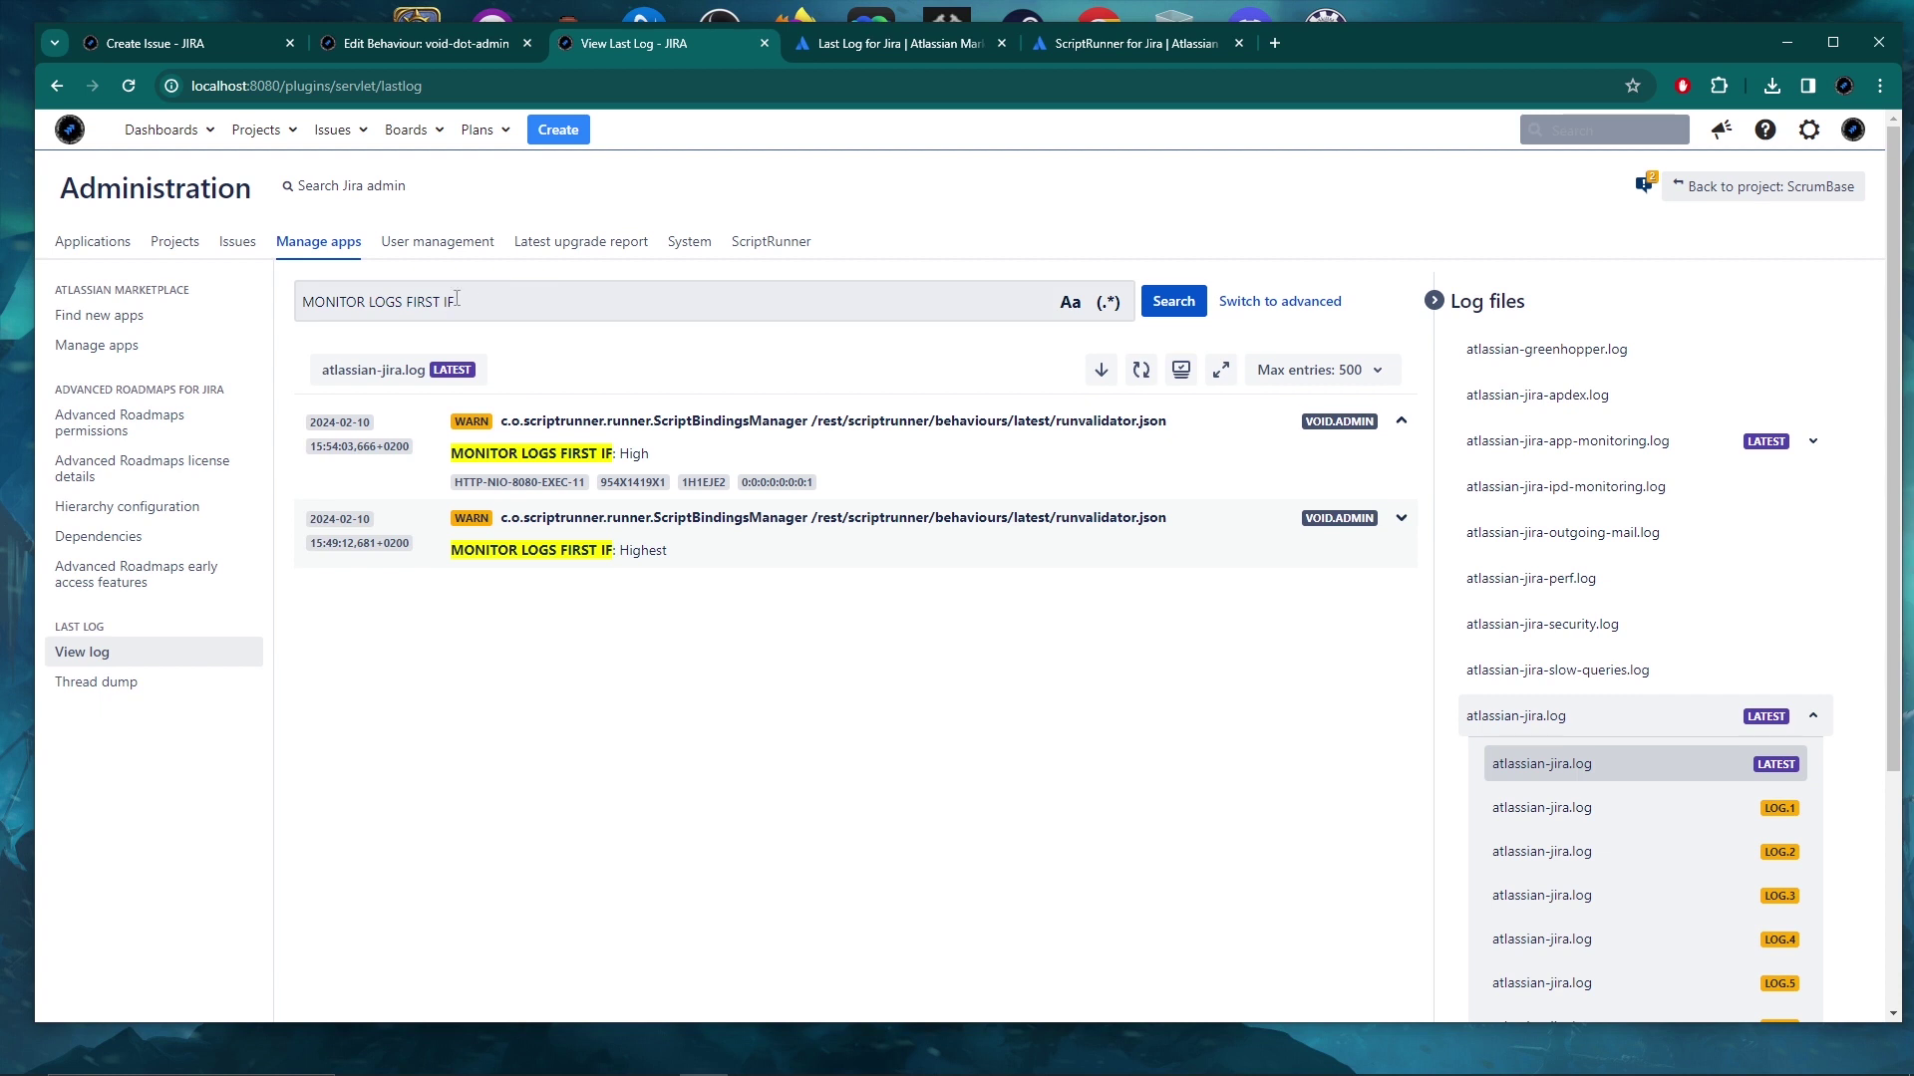
Shorten the log search term to "MONITOR" and run the search.
left_click_drag(454, 301, 367, 299)
type("\\")
key("BackSpace")
left_click(1173, 301)
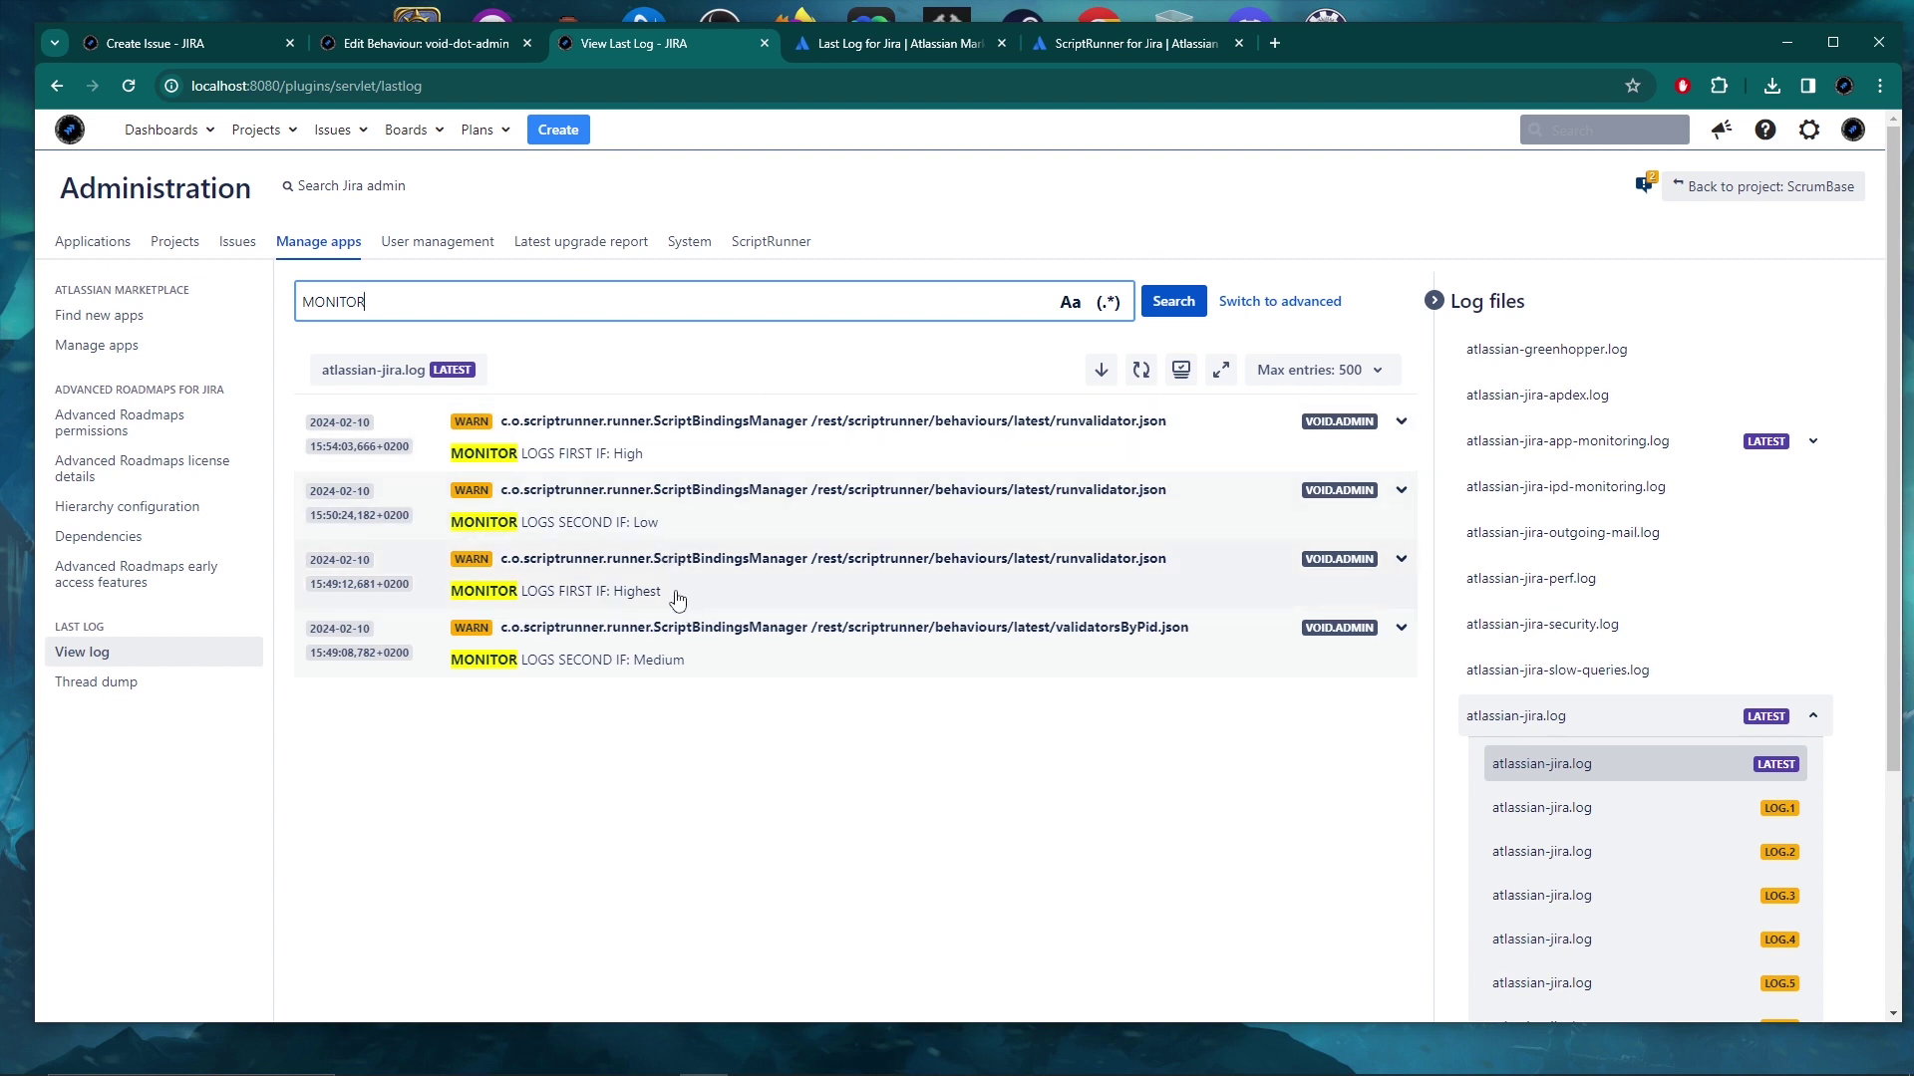
Inspect the request details of the MONITOR LOGS SECOND IF entry for Low priority, and collapse them again.
left_click(1002, 215)
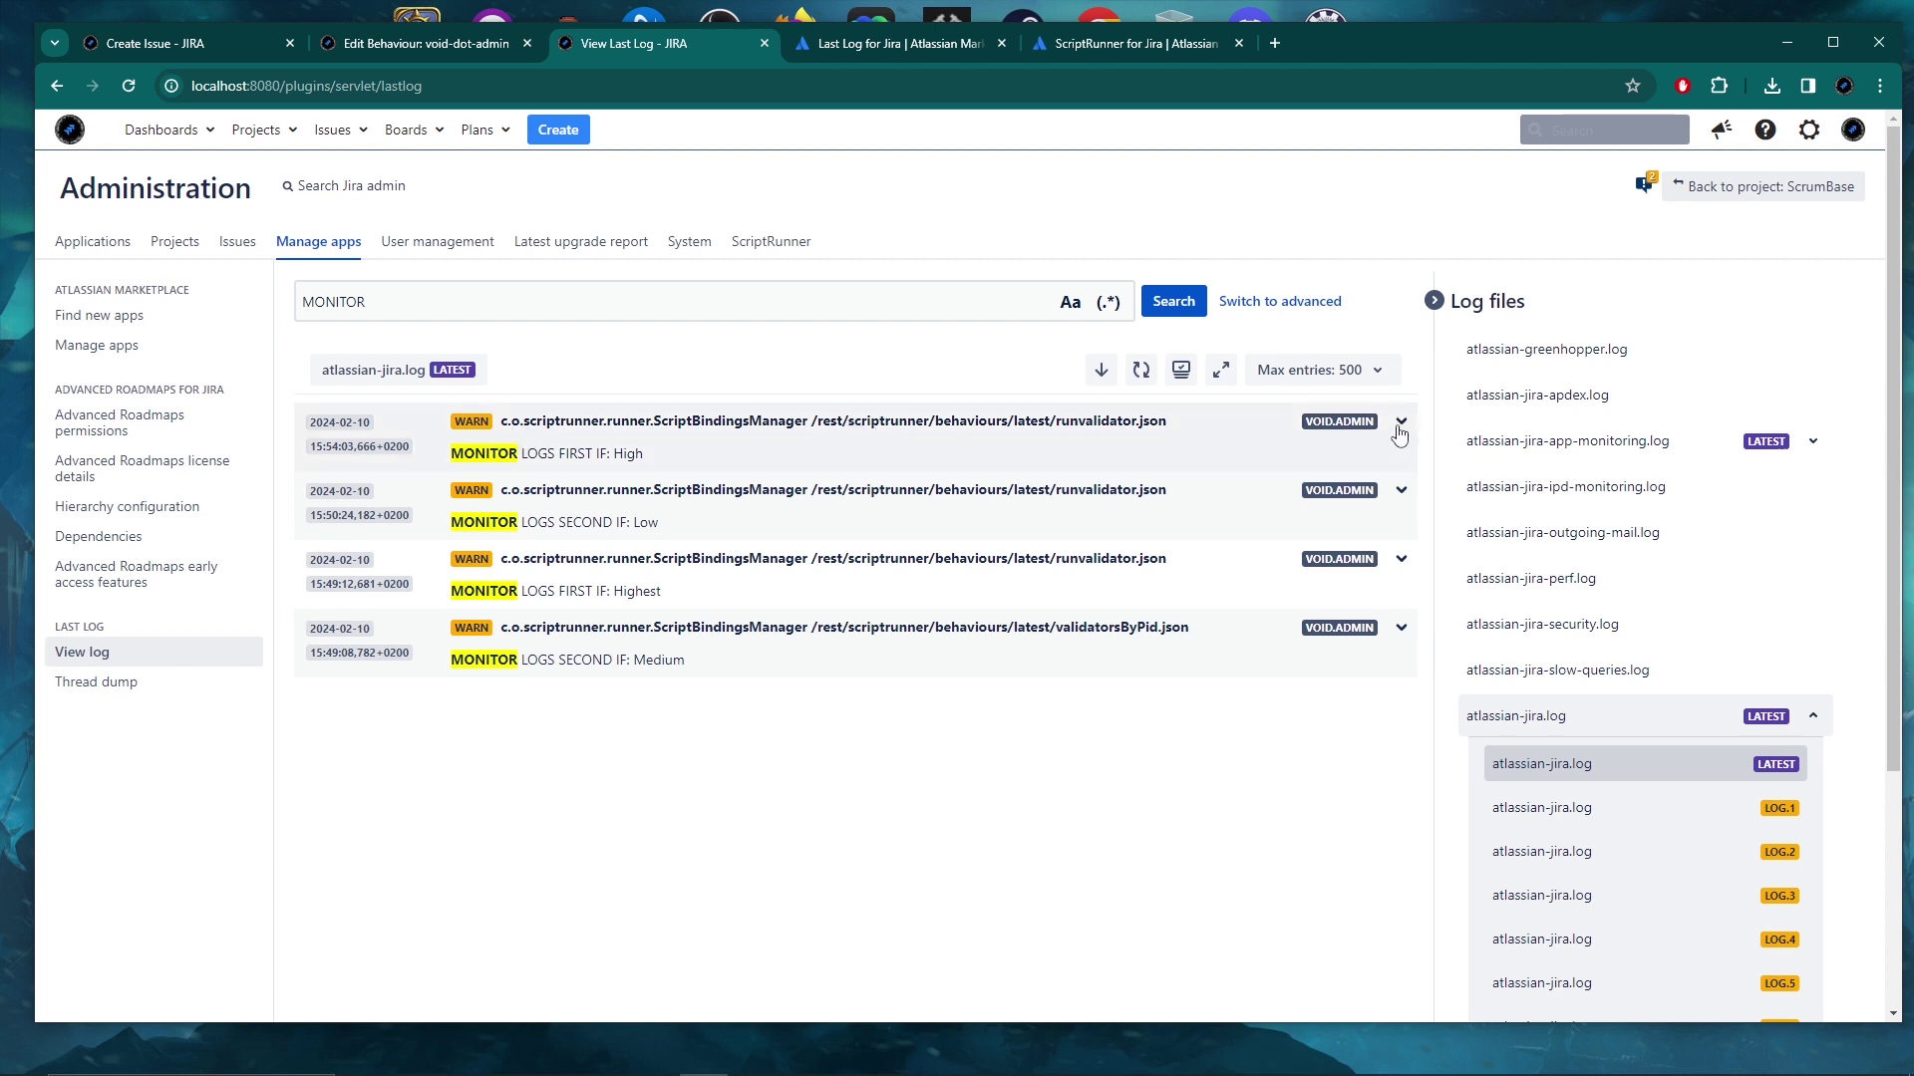
left_click(1401, 490)
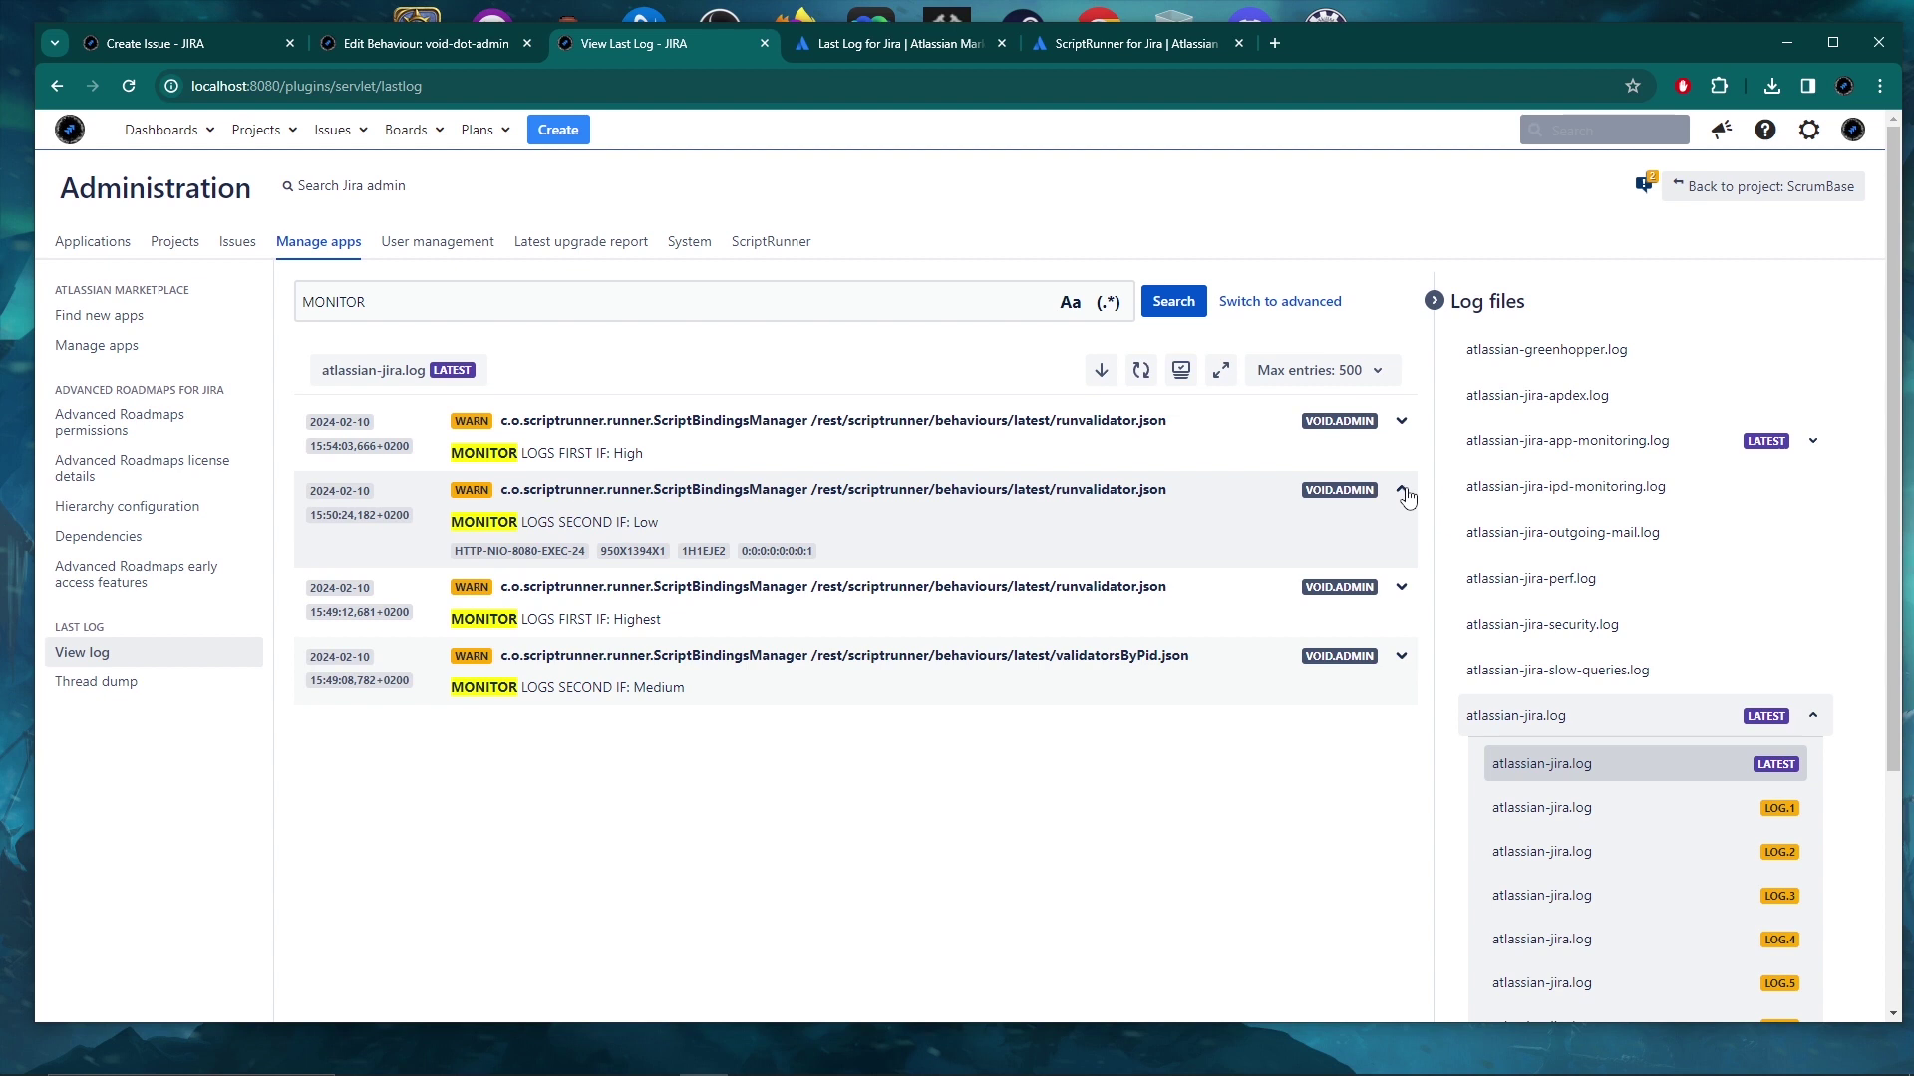
left_click(1401, 491)
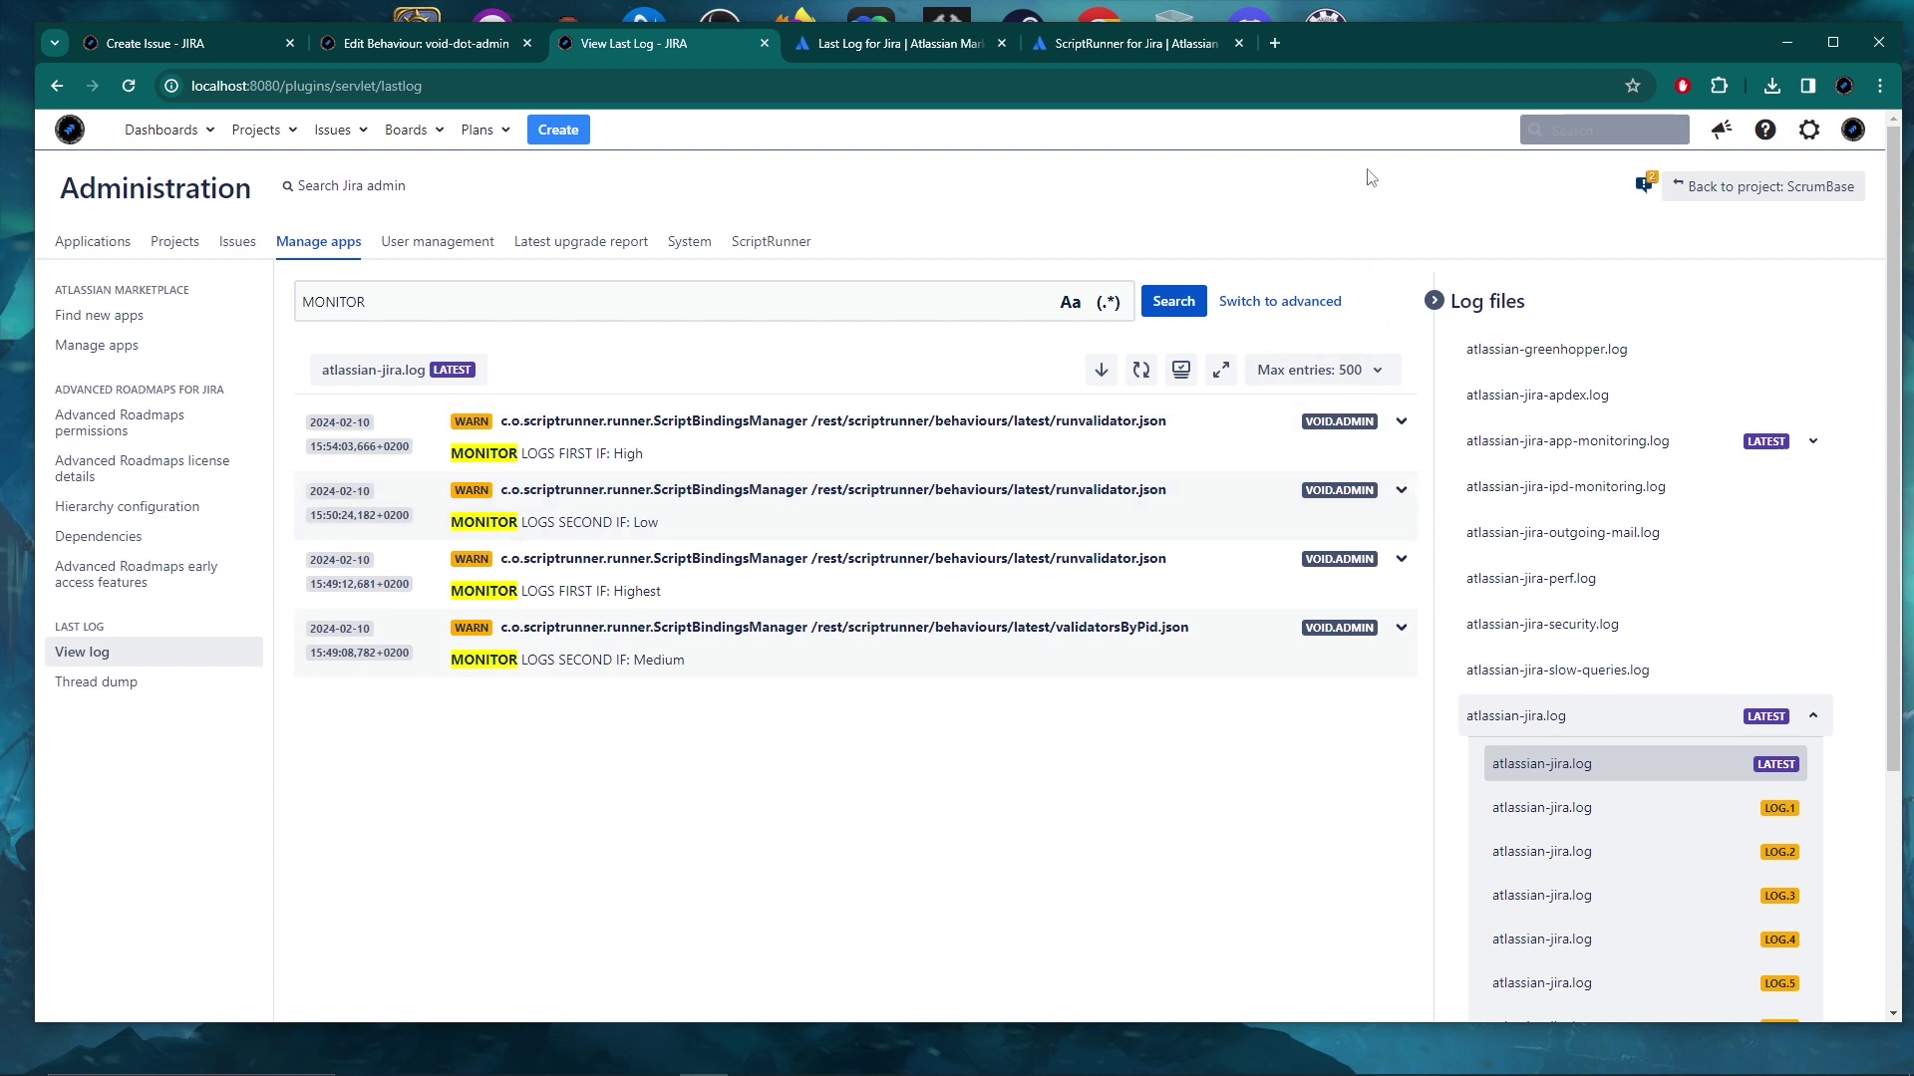